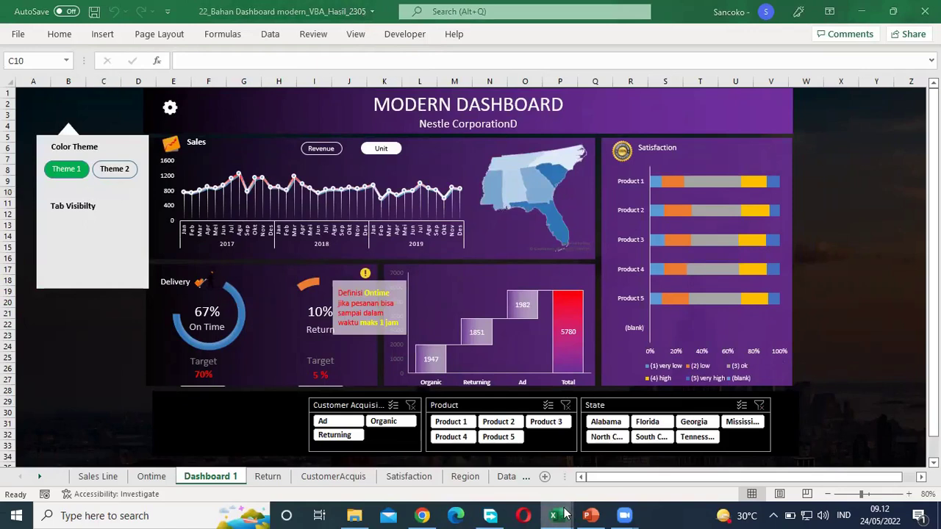
Close the 22_Bahan Dashboard modern_VBA_Hasil_2305 workbook without saving its changes
click(615, 479)
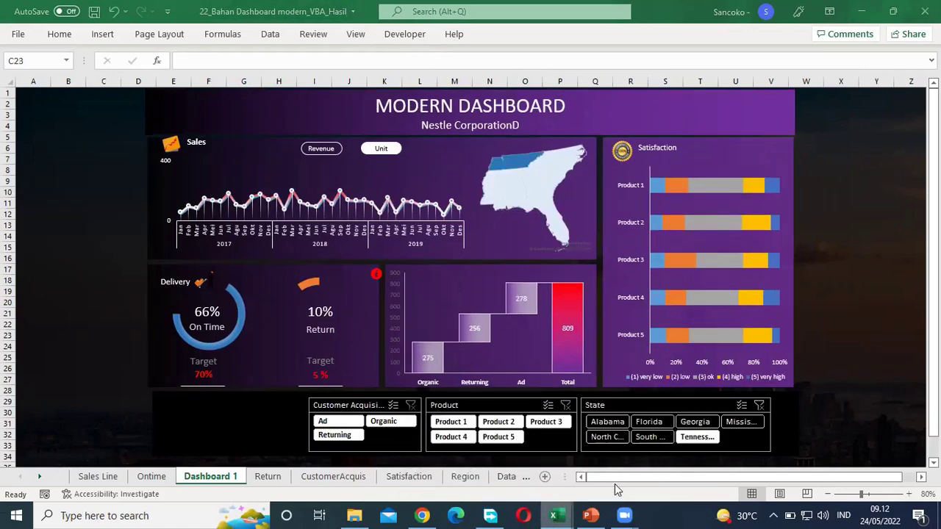
click(556, 514)
click(446, 456)
click(73, 325)
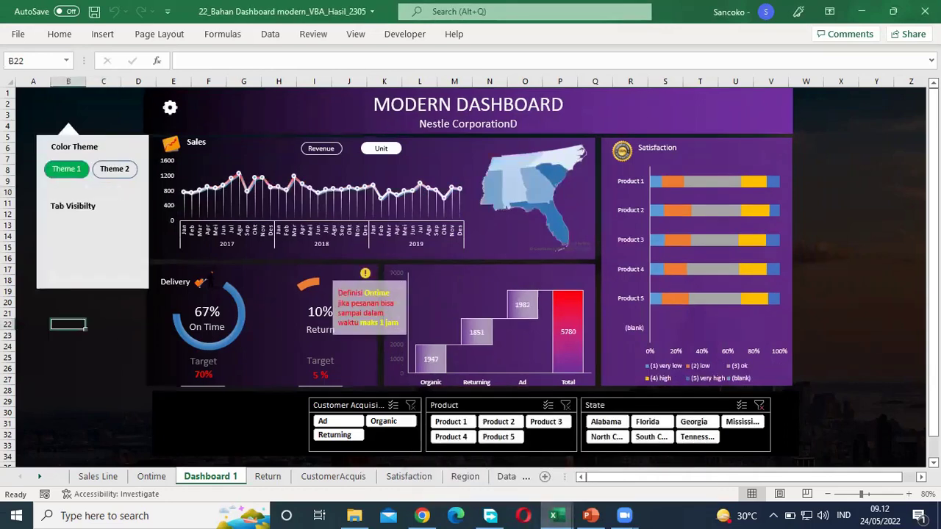
click(925, 11)
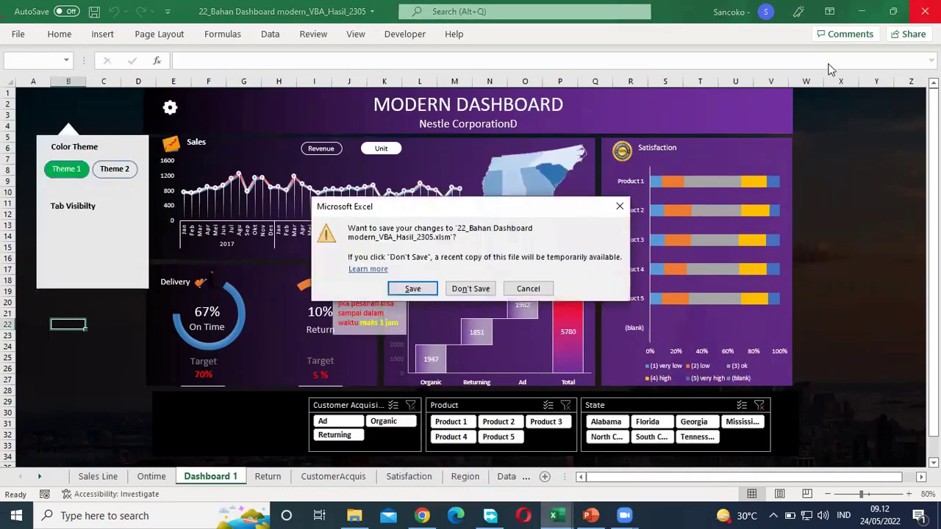
click(477, 288)
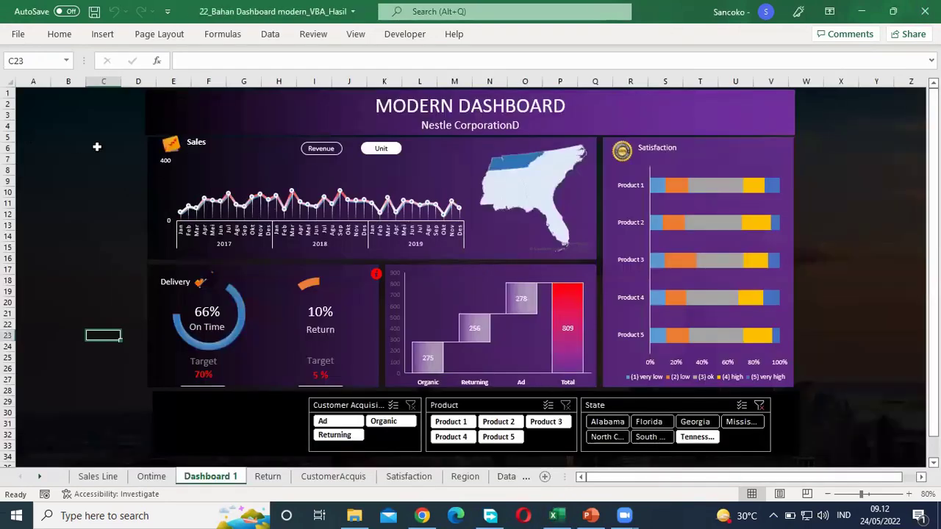
Open the code of the Dashboard 1 sheet in the Visual Basic Editor of the remaining workbook
click(97, 147)
click(64, 144)
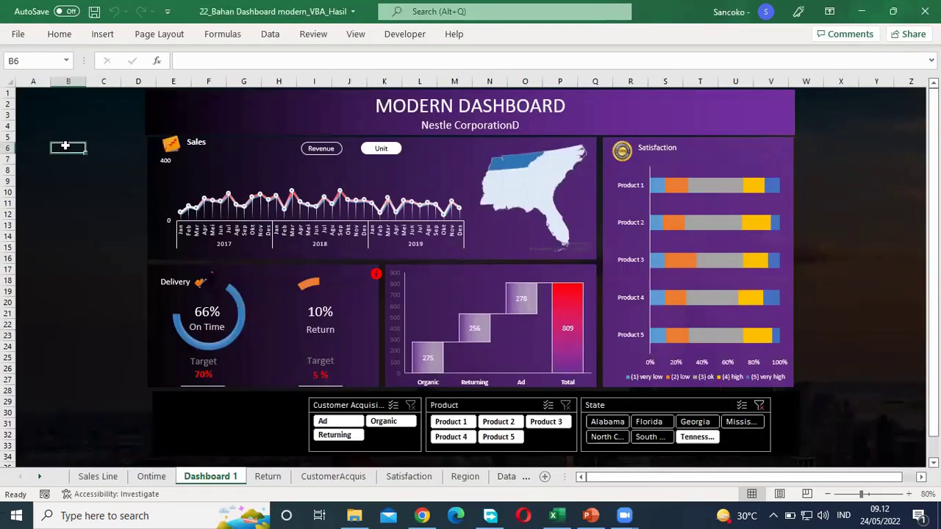
click(408, 34)
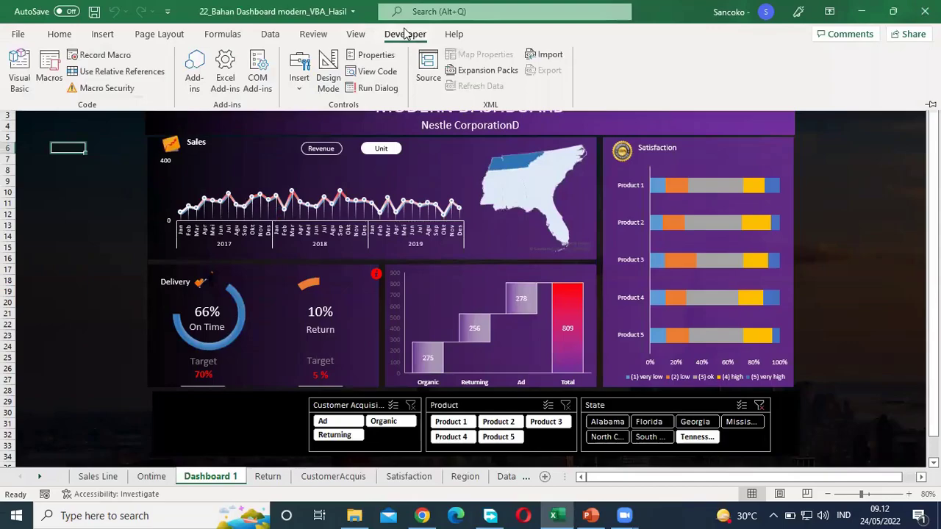
click(19, 80)
click(129, 143)
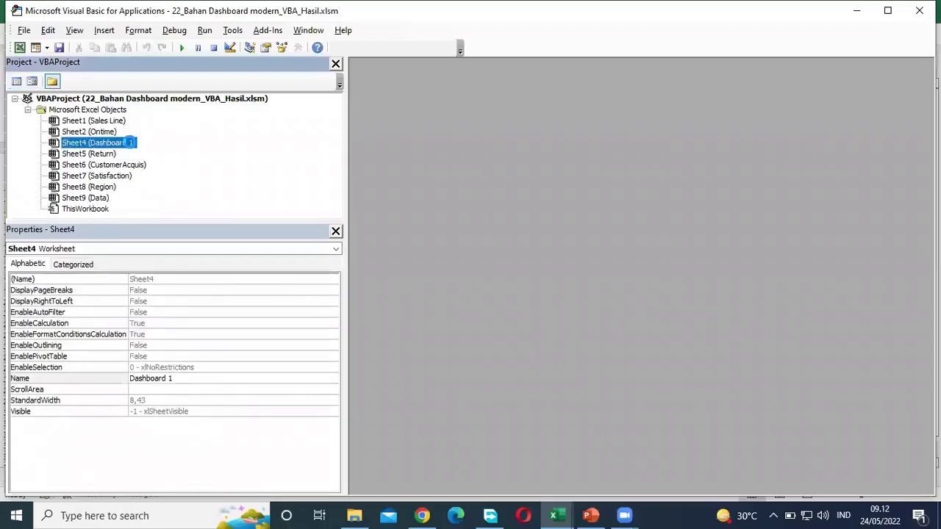
double_click(130, 142)
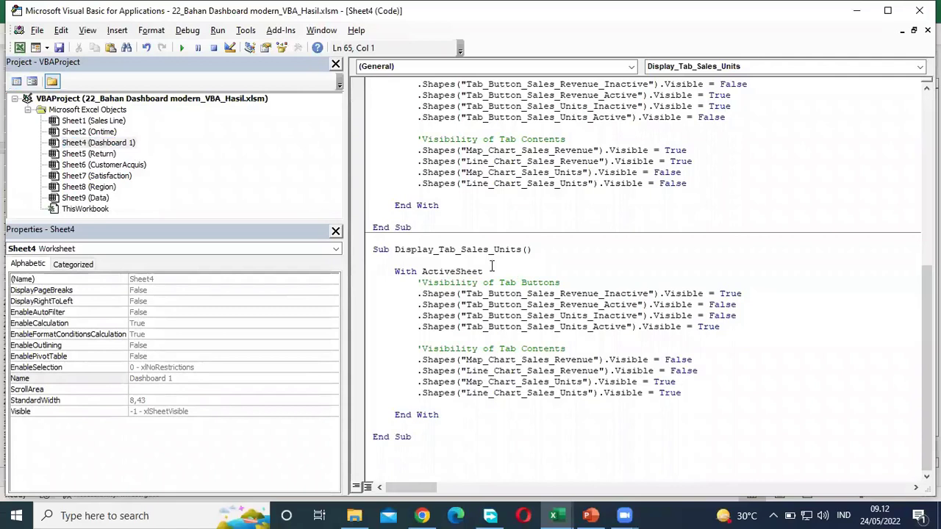
Review the tab display macros and add two blank lines below the Display_Tab_Sales_Units macro
scroll(502, 251, up, 3)
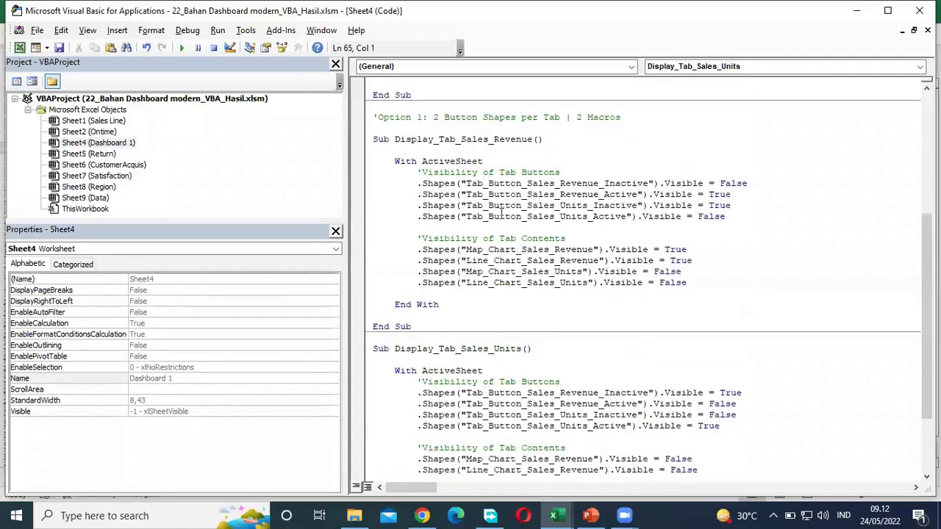
scroll(494, 197, down, 3)
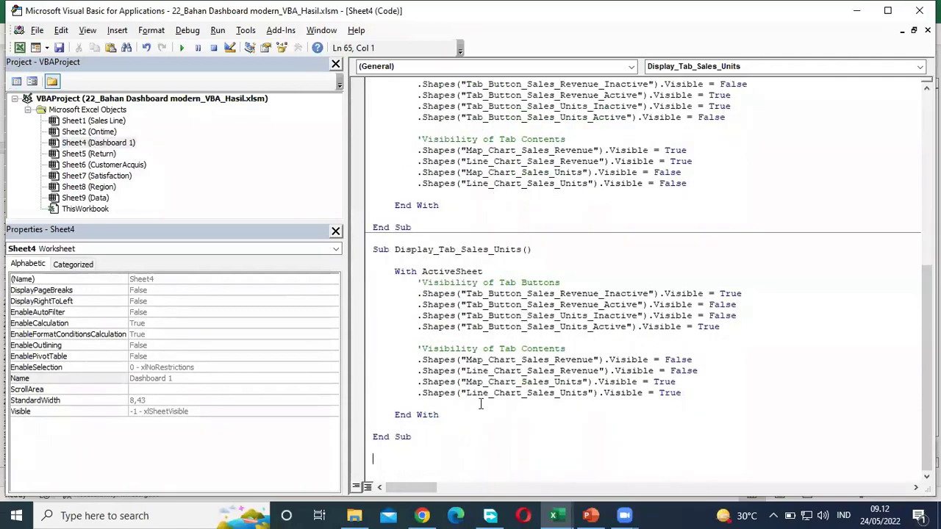
key(Return)
key(Return)
Consult the "SIAPKAN ICON DIBAWAH INI" slide in PowerPoint and return to Excel's Dashboard 1 sheet
click(595, 515)
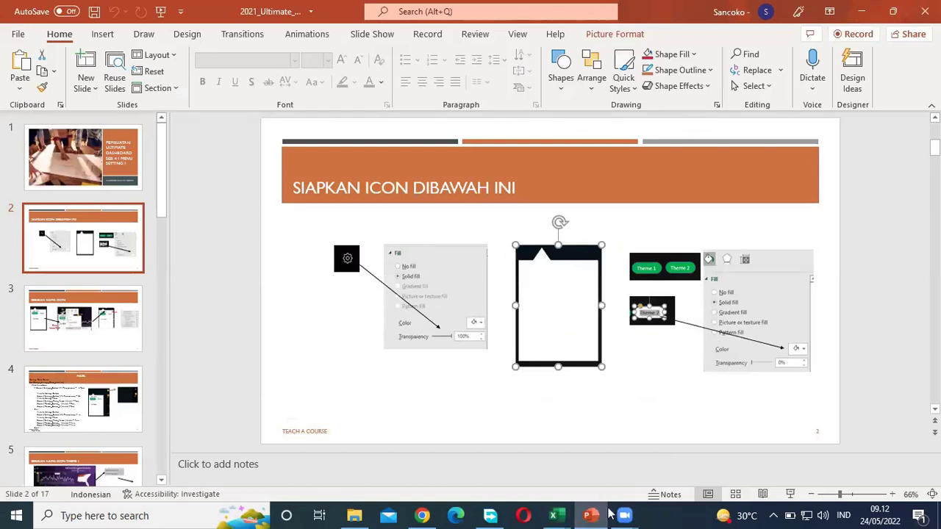
click(555, 514)
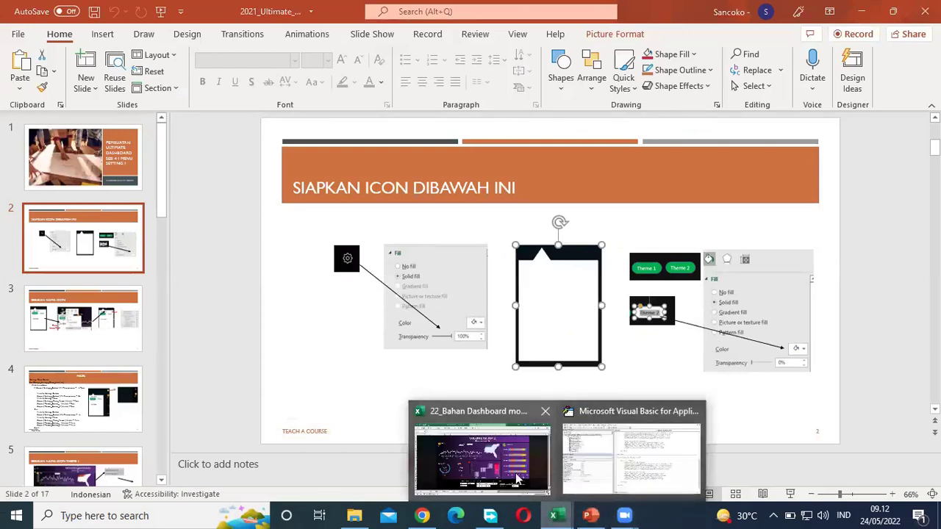
click(620, 473)
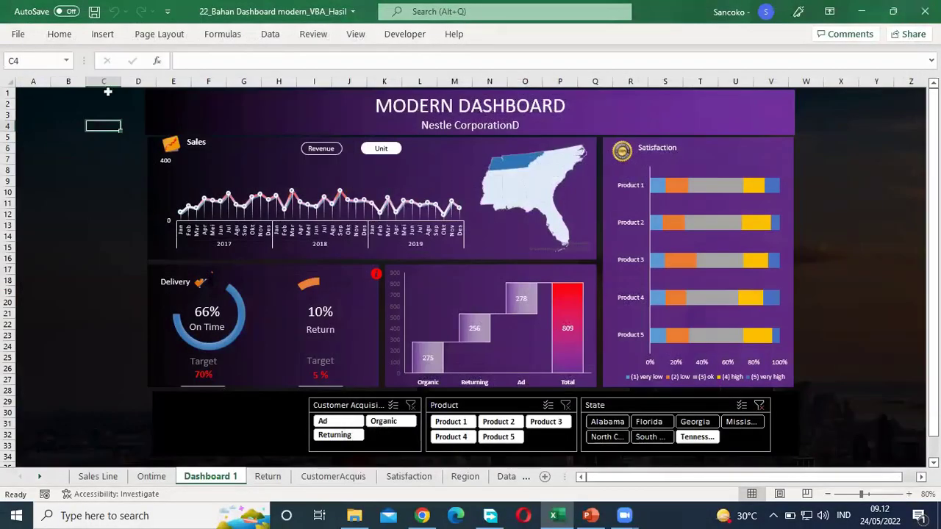
Search the icon library for "set" and insert the solid single gear icon on the dashboard sheet
click(103, 35)
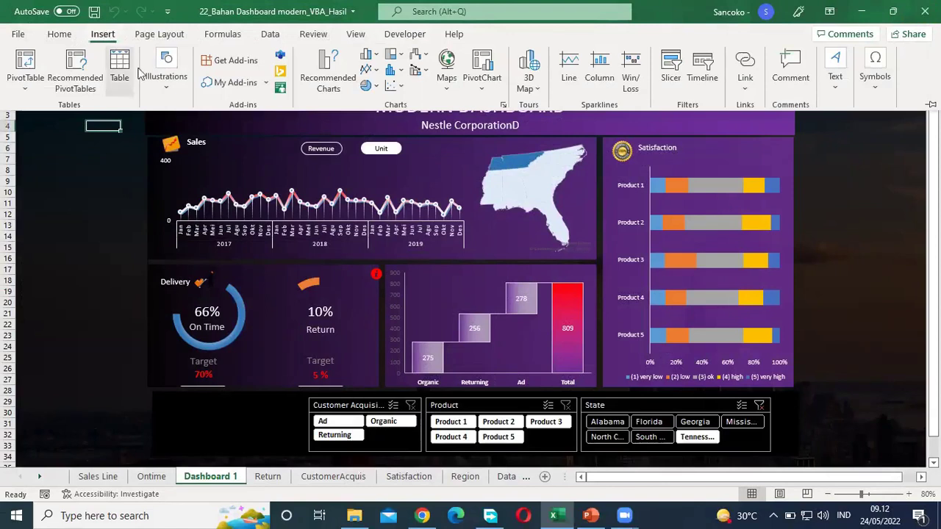
click(167, 90)
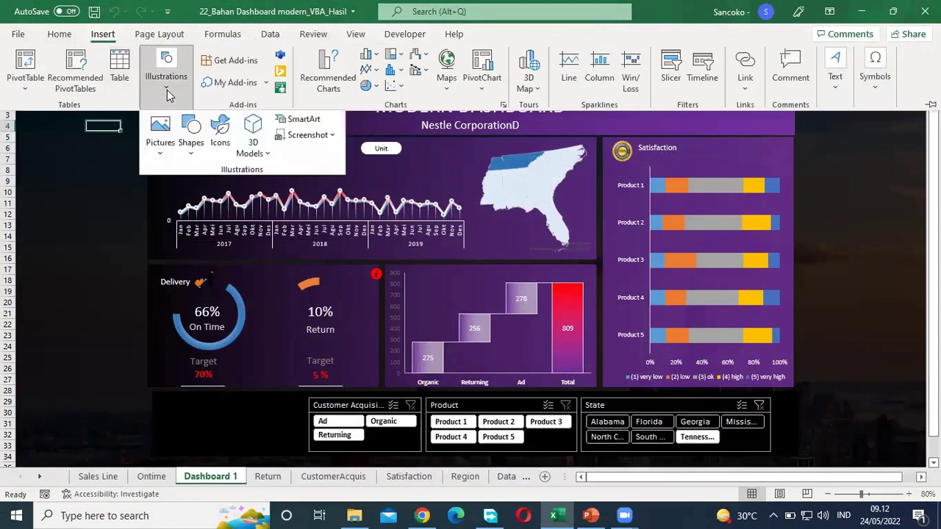
click(220, 126)
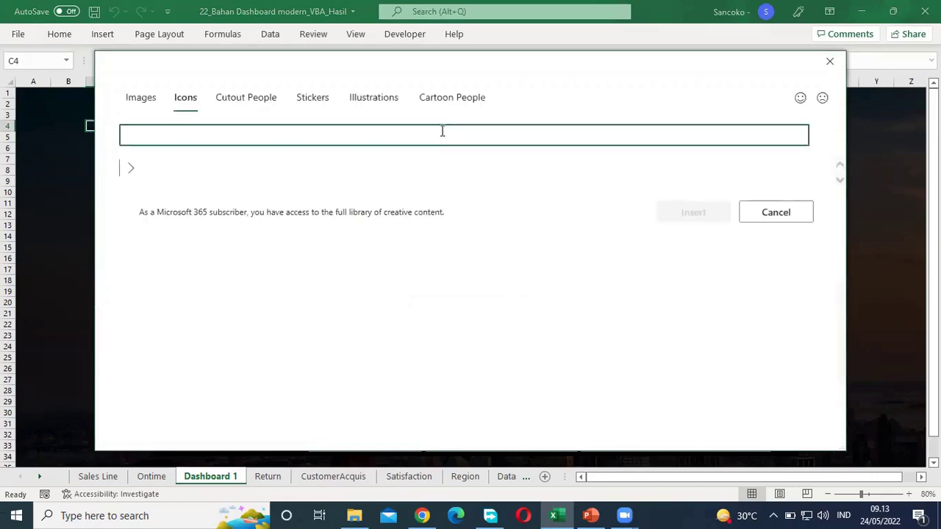
text(set)
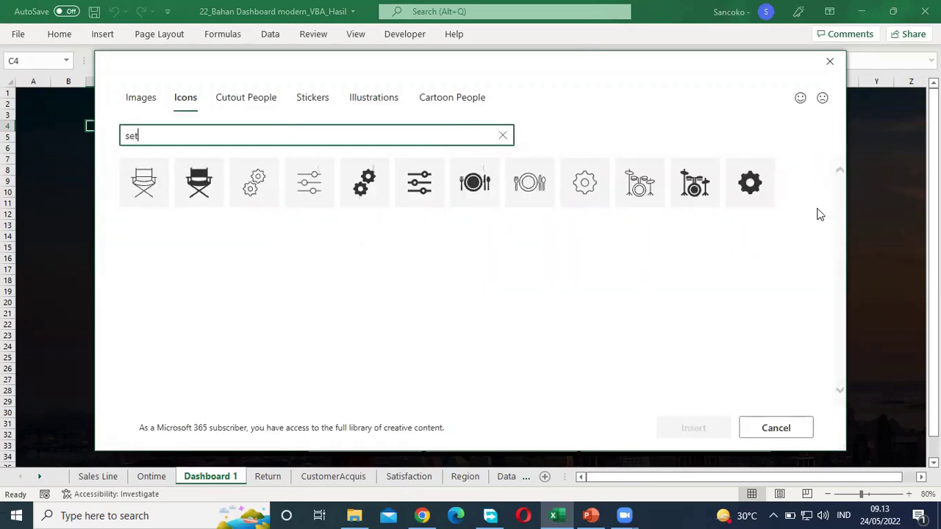
click(757, 202)
click(708, 429)
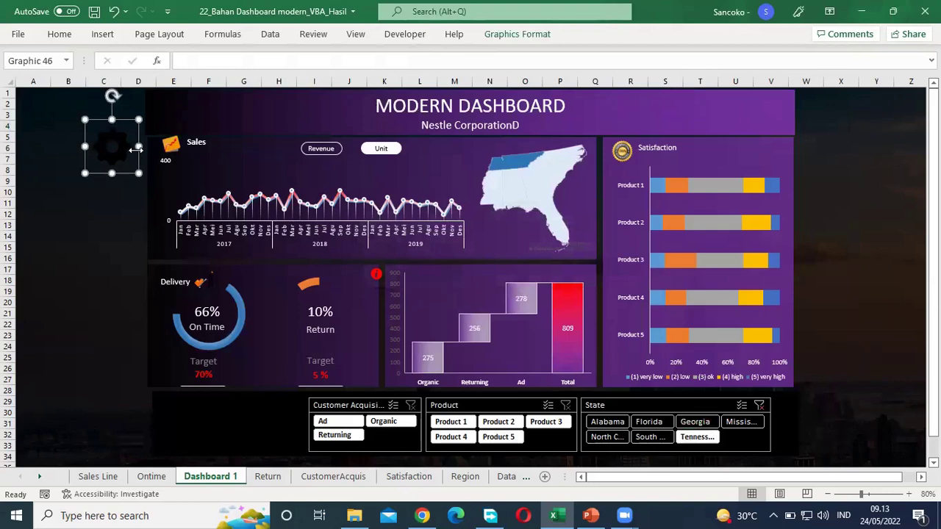
Shrink the gear icon to about 0.96 cm high and 0.99 cm wide, and narrow it slightly
drag(139, 146, 96, 141)
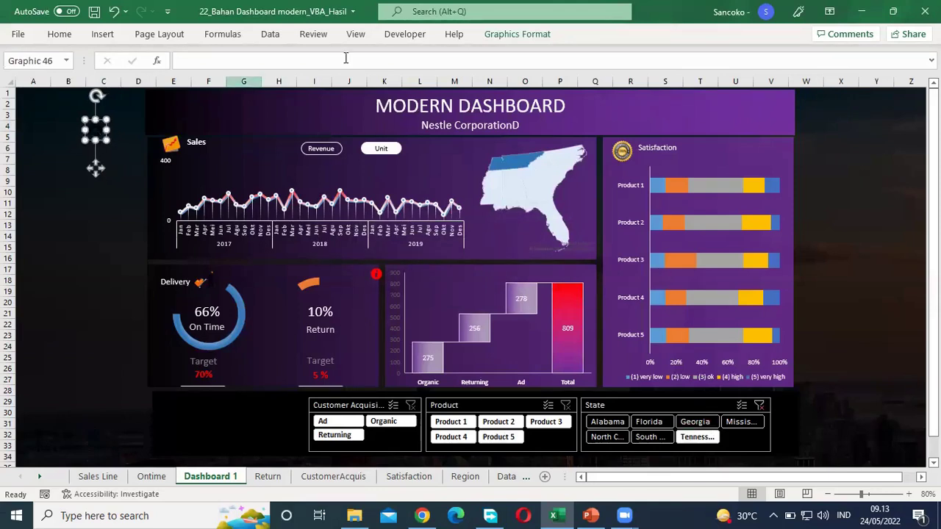
click(516, 37)
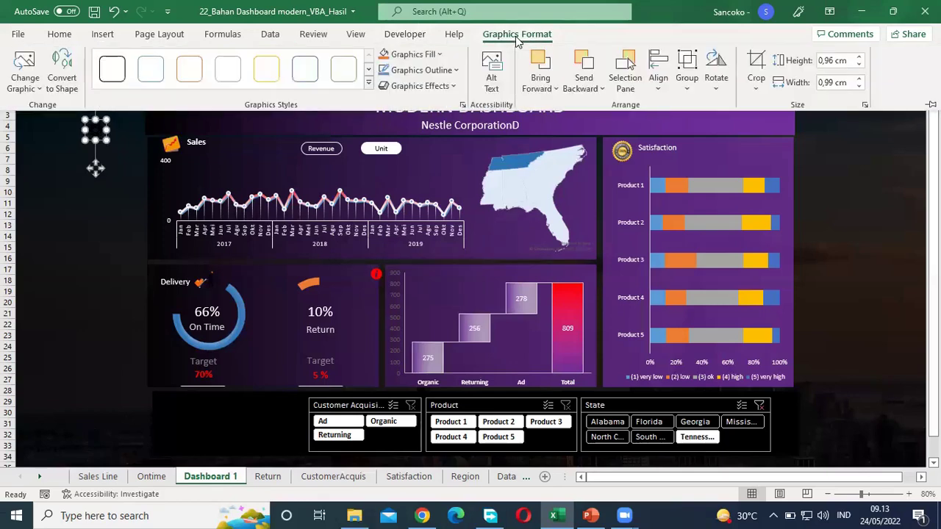
click(92, 136)
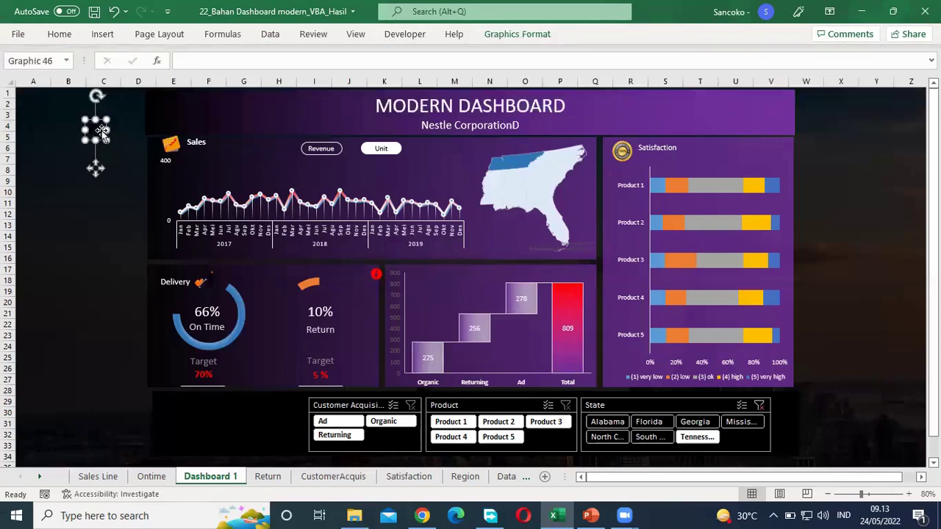
drag(107, 131, 102, 130)
Fill the gear icon with white and readjust its width, undoing the last resize
right_click(94, 131)
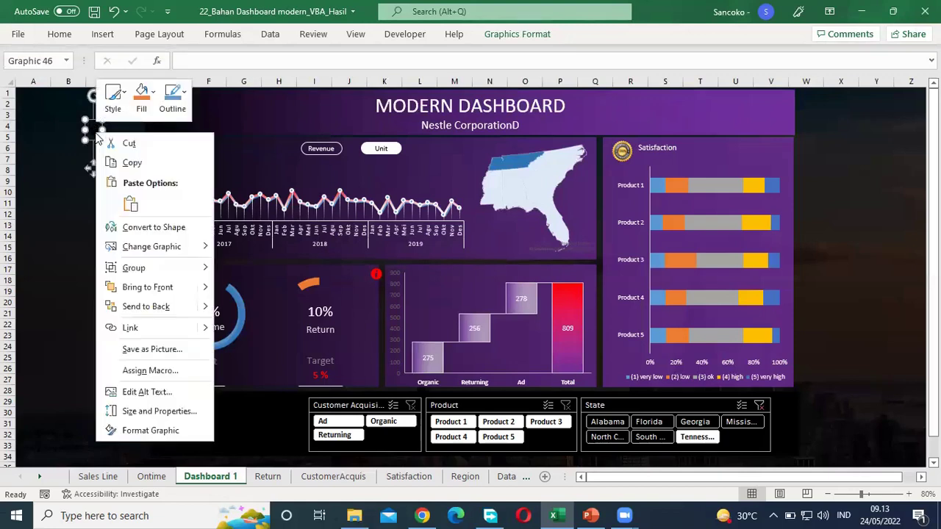
click(142, 110)
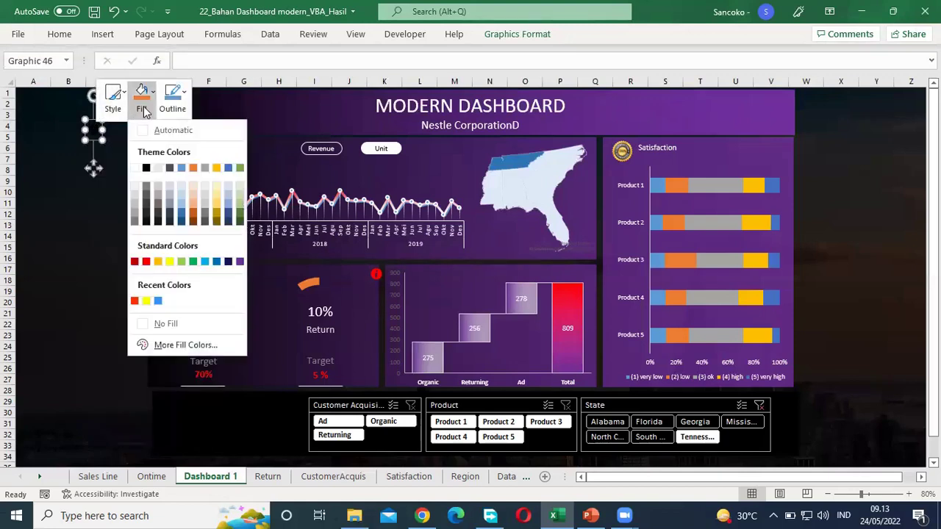
click(133, 169)
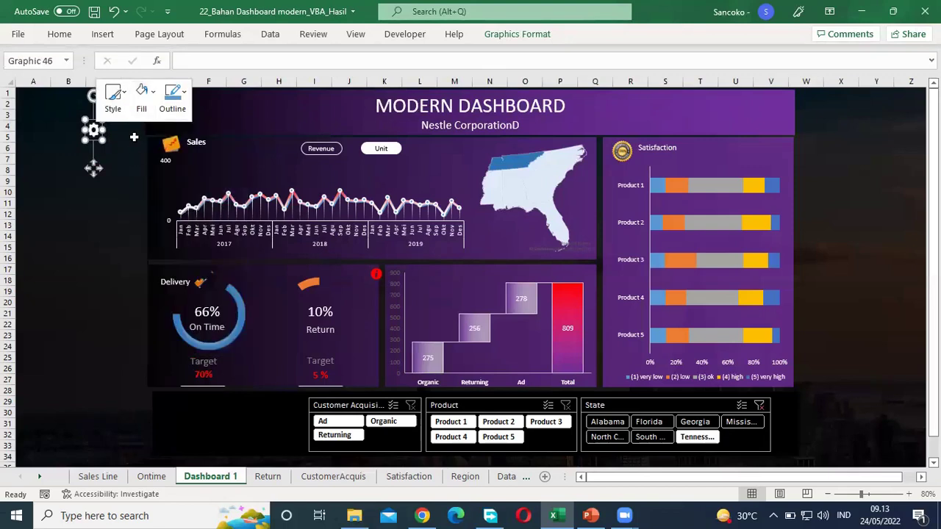
drag(103, 130, 108, 132)
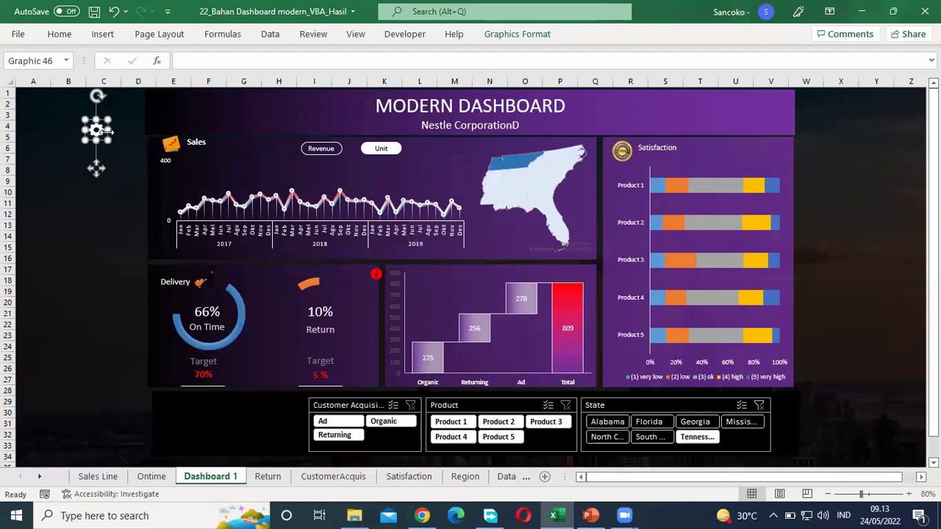
key(ctrl+z)
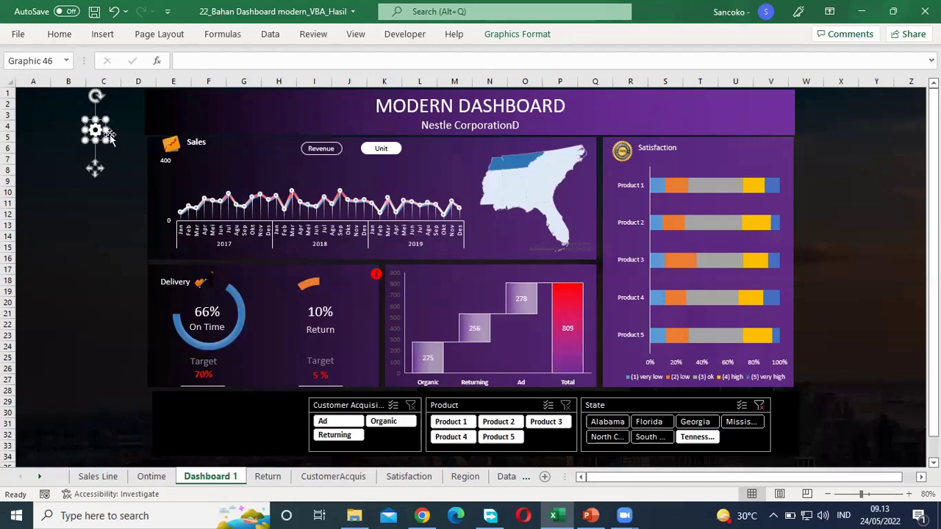
Move the gear icon to the left end of the dashboard's title banner, above the Sales icon
click(117, 135)
click(95, 130)
click(93, 130)
click(94, 130)
drag(96, 130, 168, 115)
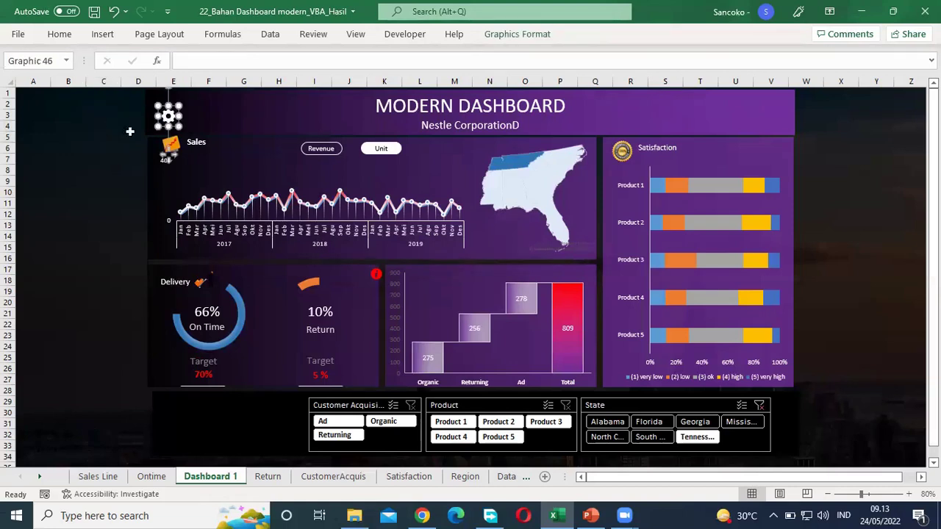
click(114, 137)
click(168, 116)
Check the gear icon's design on the PowerPoint slide and format the Excel icon with no fill and a solid line
click(590, 515)
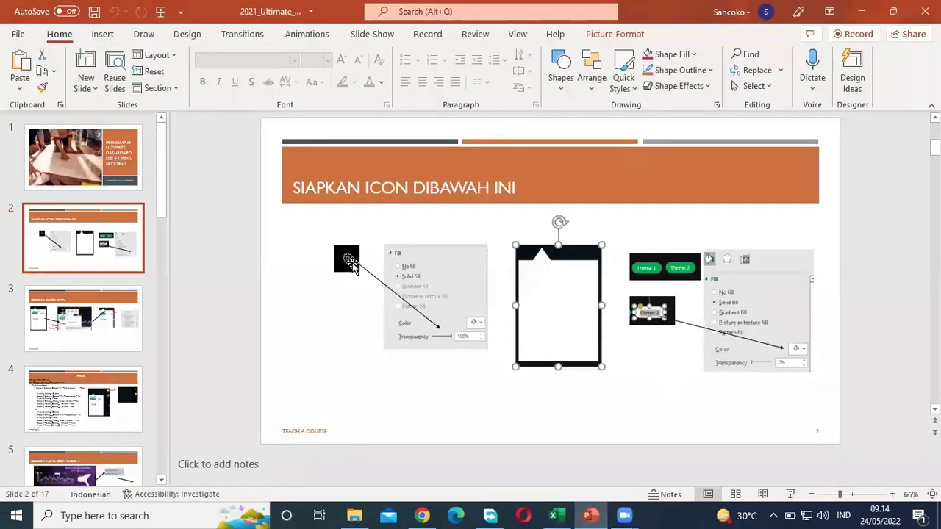
click(564, 515)
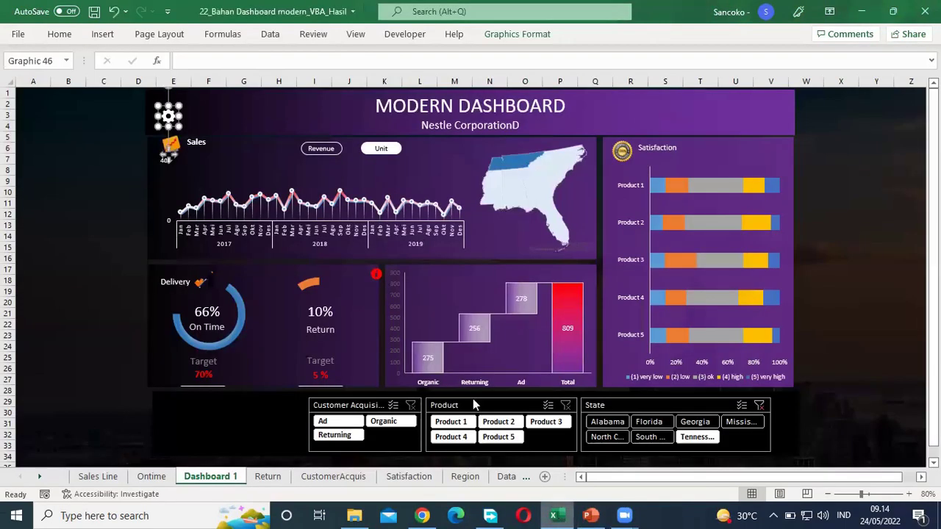
right_click(171, 118)
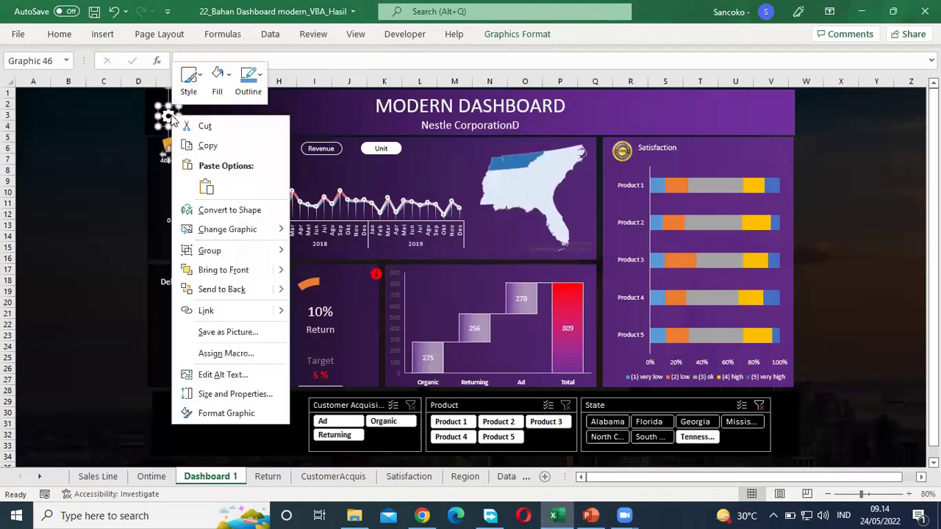
click(249, 417)
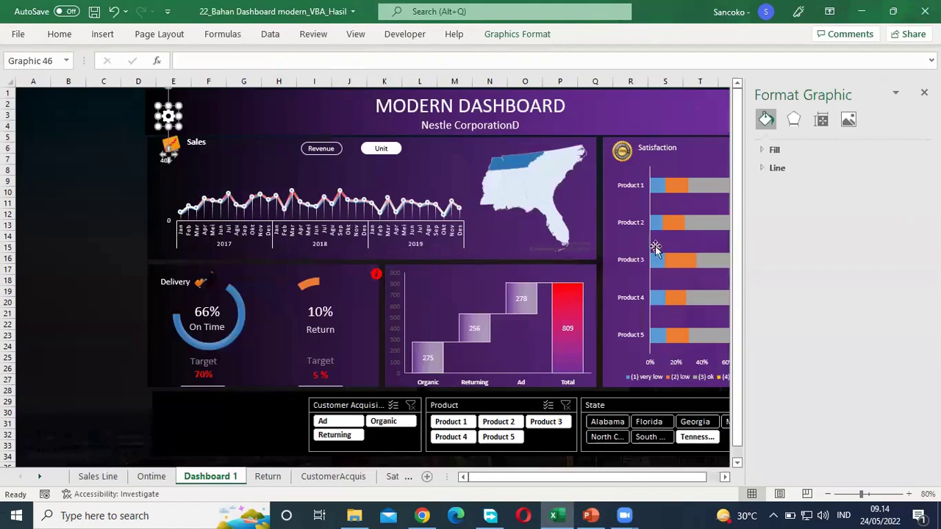
click(769, 153)
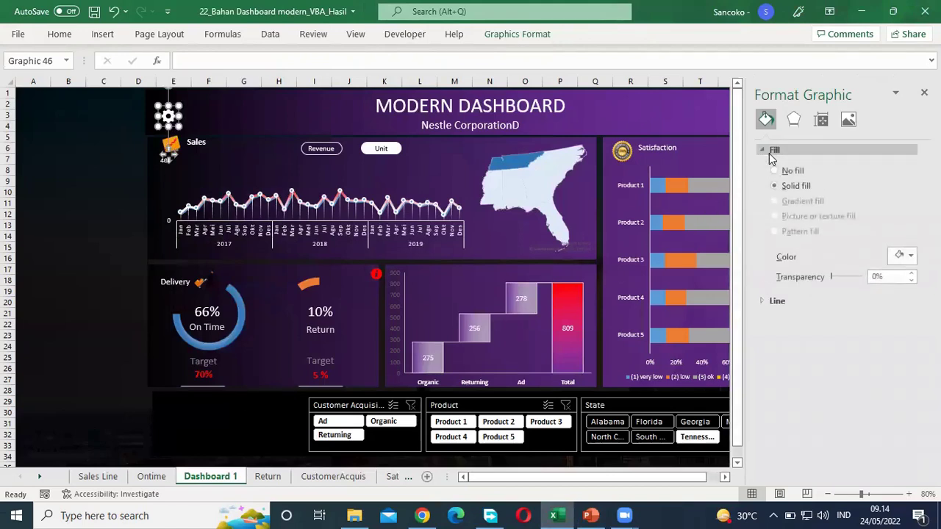
click(780, 170)
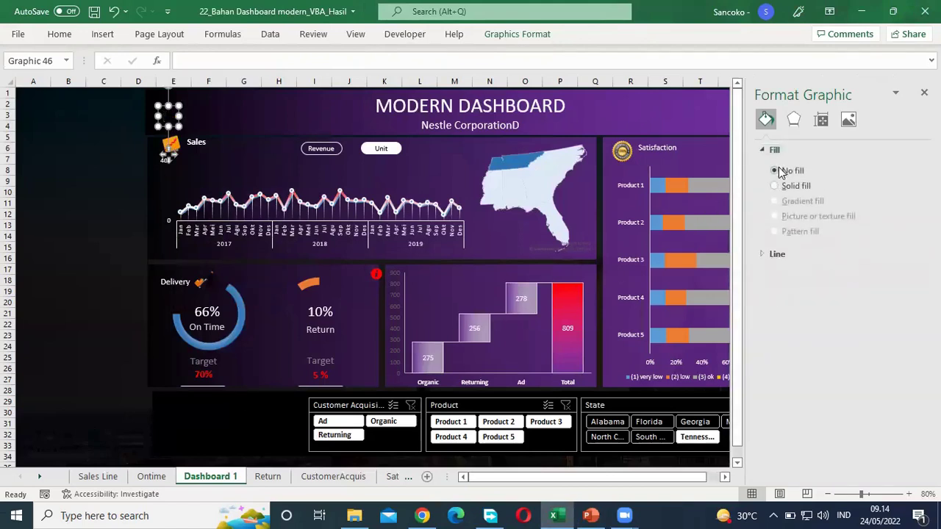
click(776, 254)
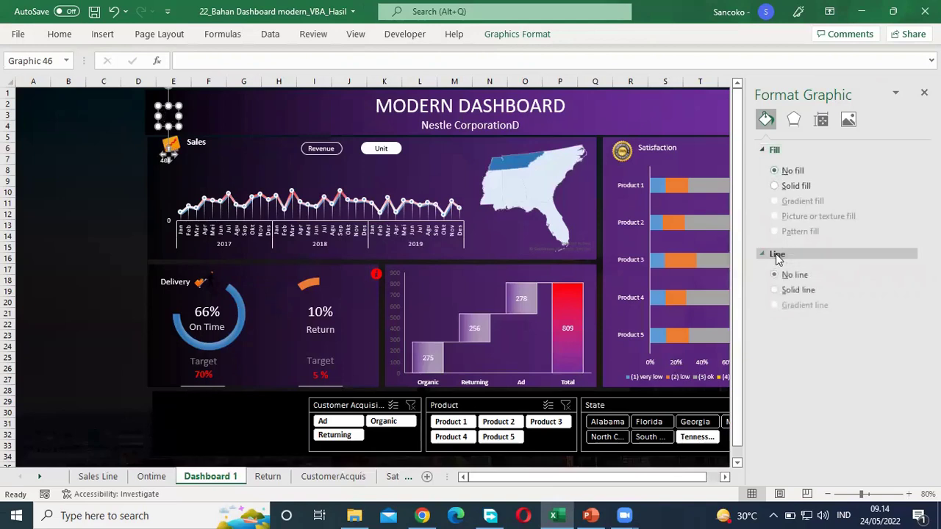
click(780, 292)
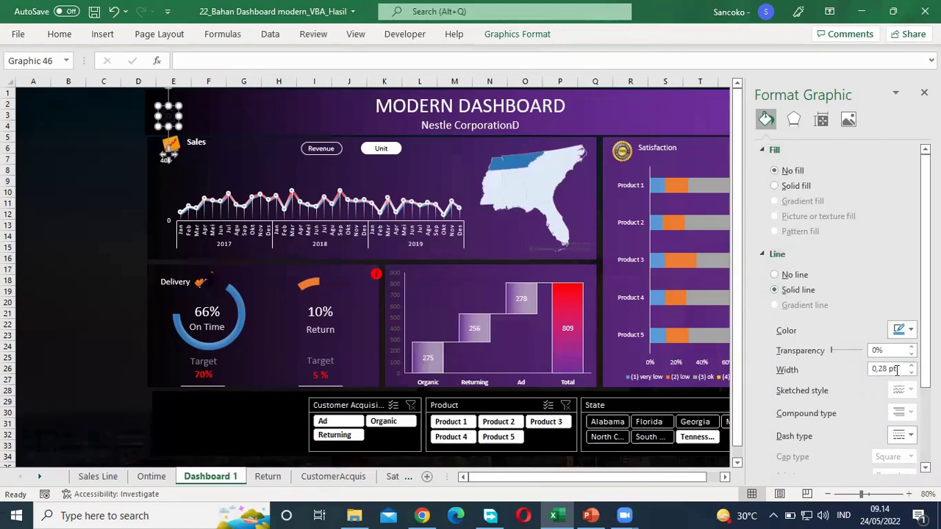
Set the gear icon's outline to 1 pt wide and white
drag(887, 370, 862, 370)
text(1)
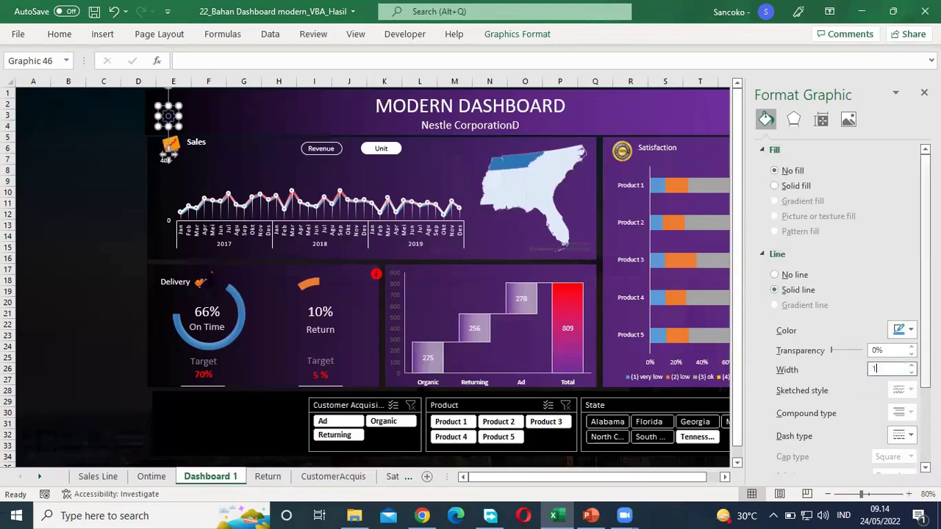
click(910, 330)
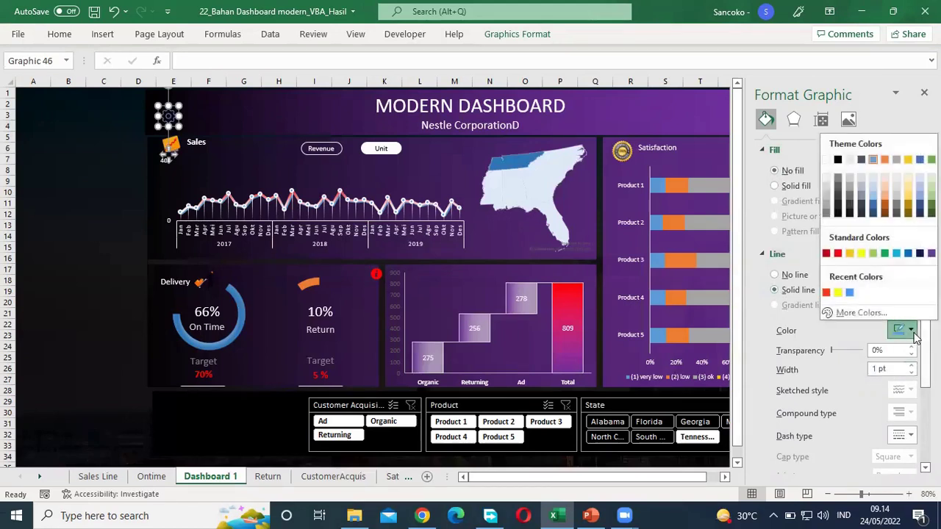
click(830, 162)
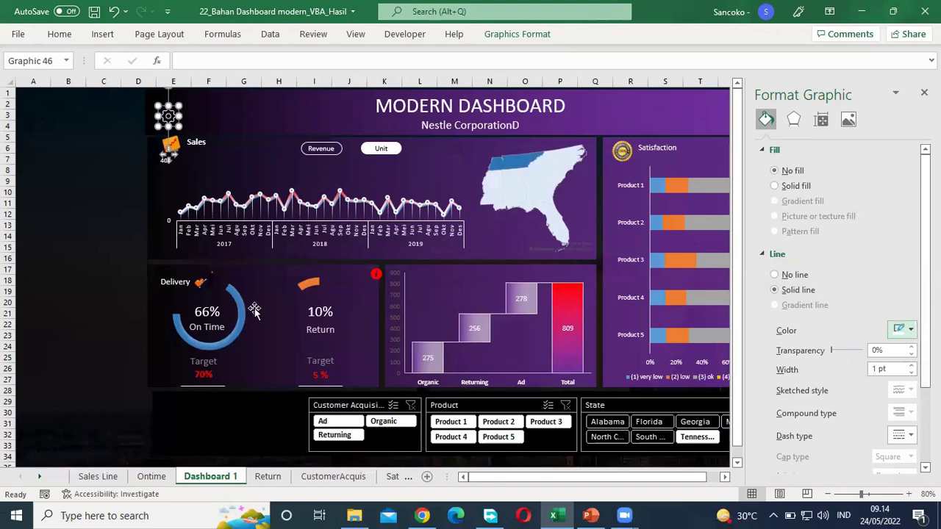
click(101, 201)
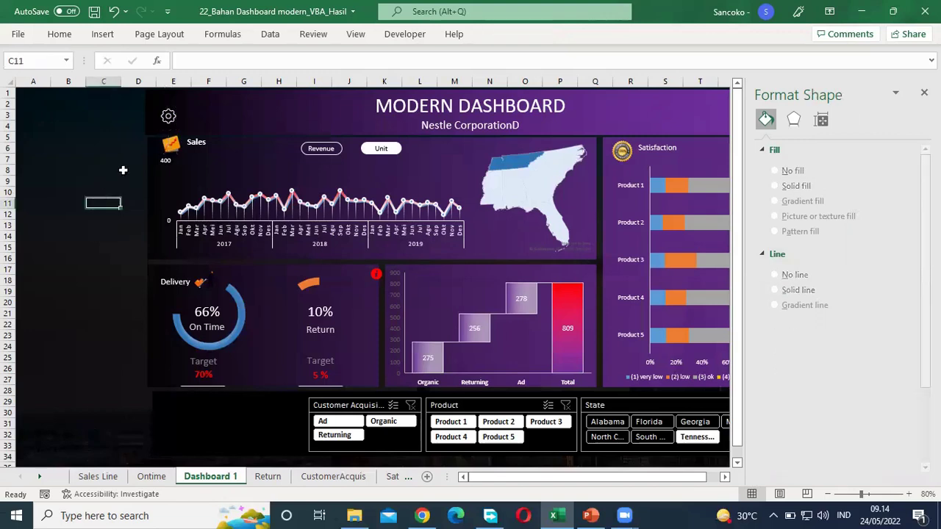
Give the gear icon a solid fill with 100% transparency
click(169, 119)
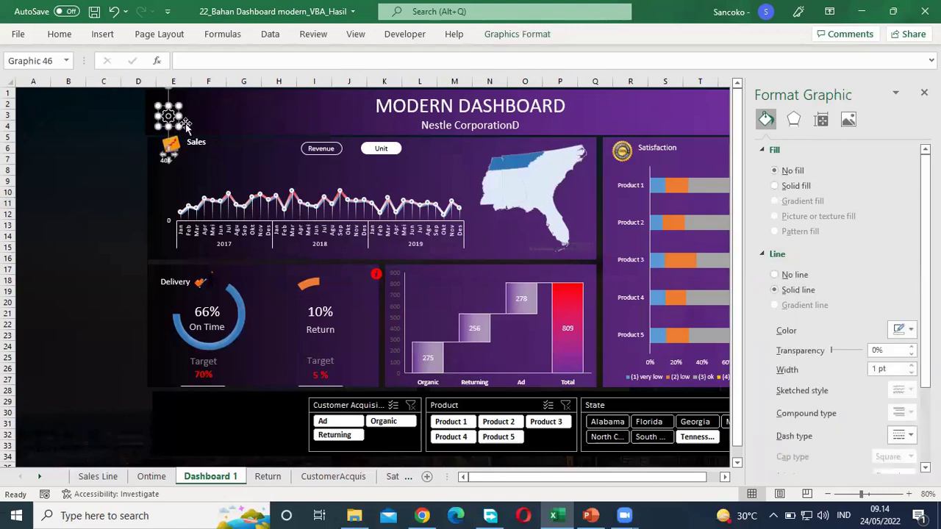
click(65, 154)
click(168, 117)
click(776, 186)
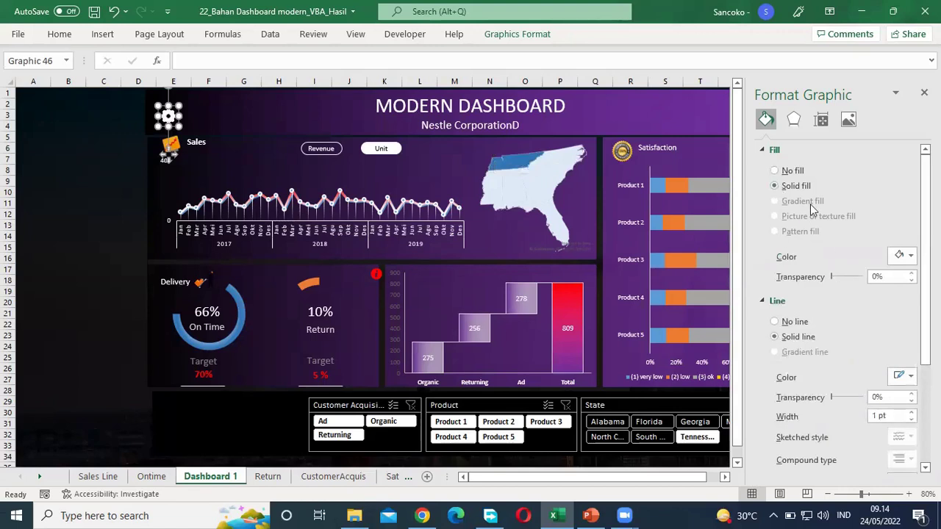
drag(886, 277, 855, 277)
text(100)
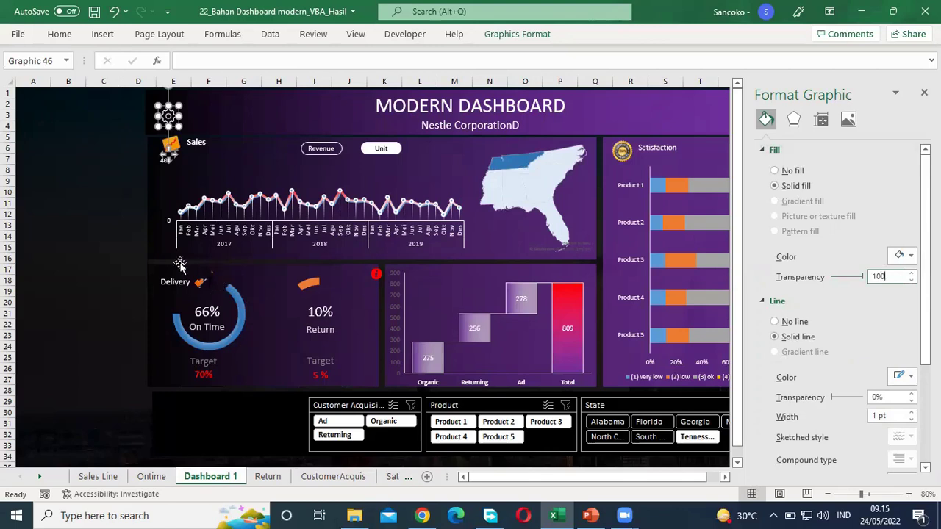
click(70, 235)
click(166, 111)
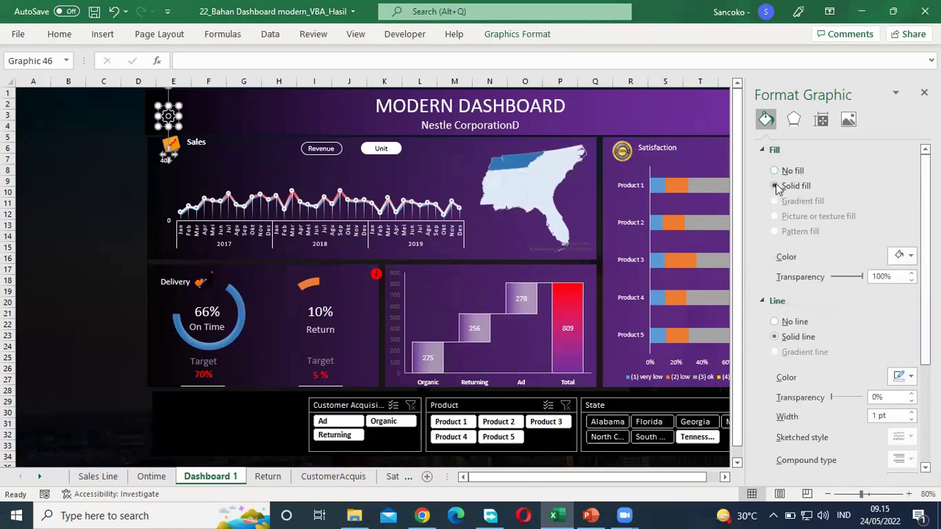
Draw a tall rectangle in the empty area beside the Sales chart, over columns A to D and rows 7 to 17, and fill it white
click(102, 34)
click(171, 87)
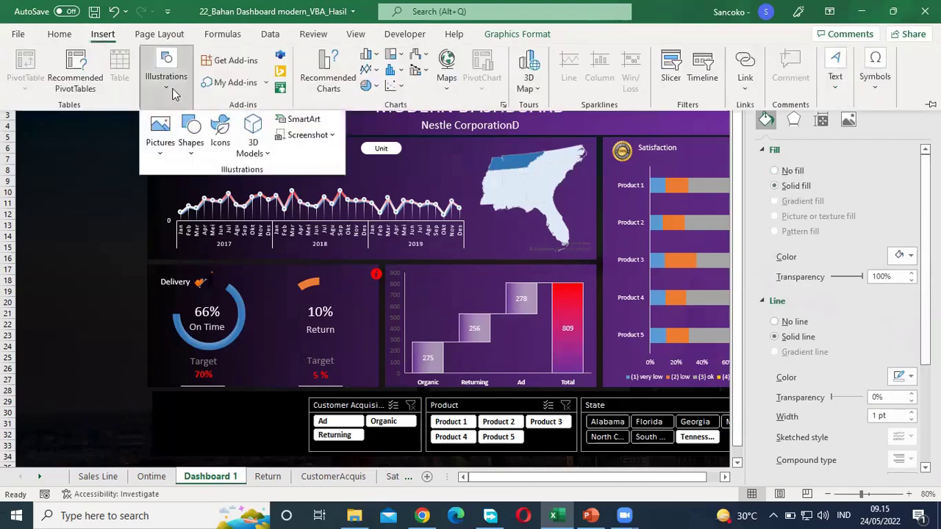
click(192, 147)
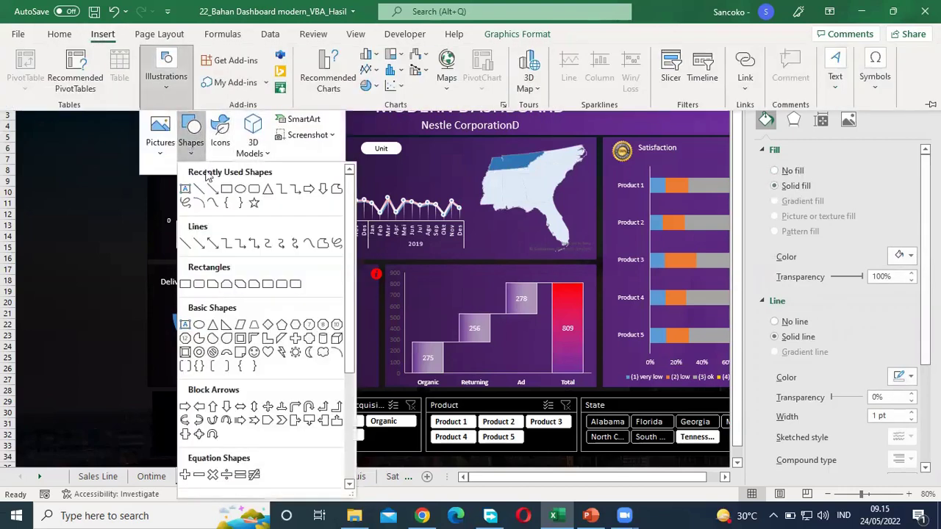
click(228, 191)
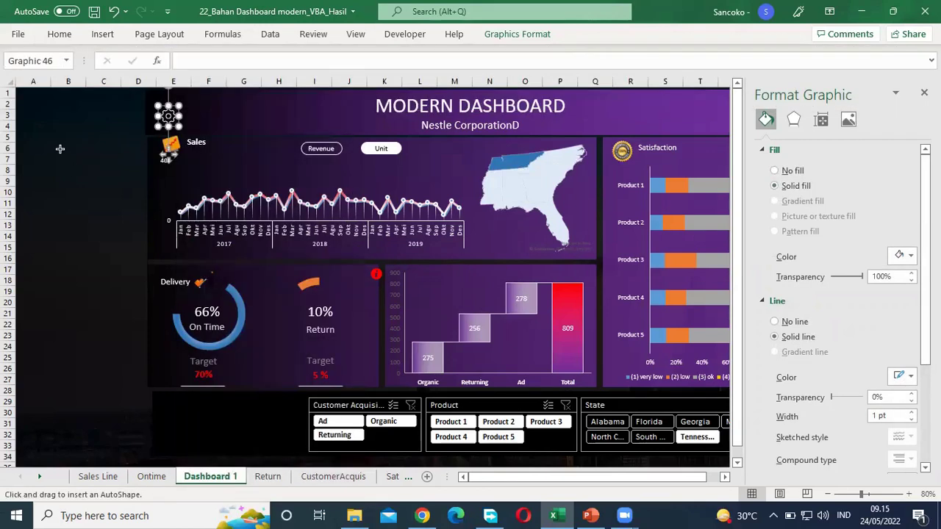
mouse_move(49, 142)
mouse_down()
mouse_move(122, 256)
mouse_move(140, 261)
mouse_move(110, 267)
mouse_move(107, 283)
mouse_move(102, 271)
mouse_up()
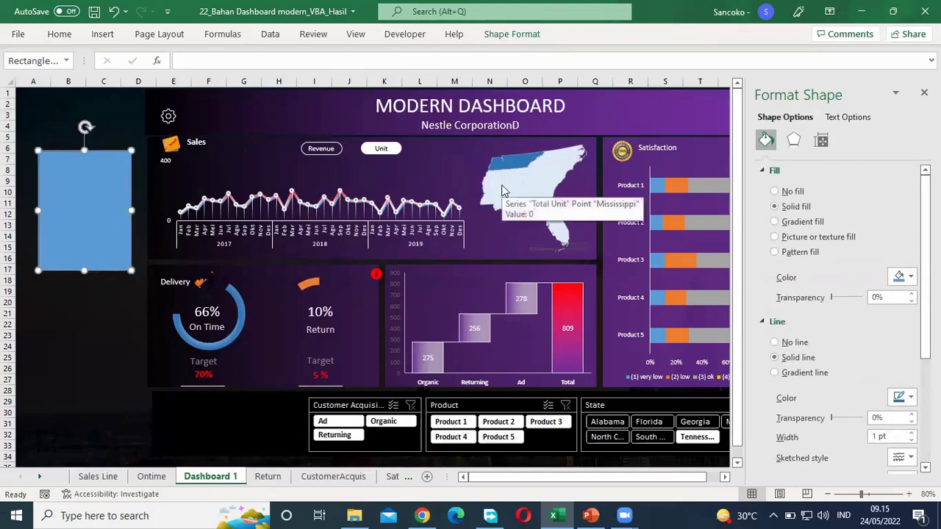
click(910, 279)
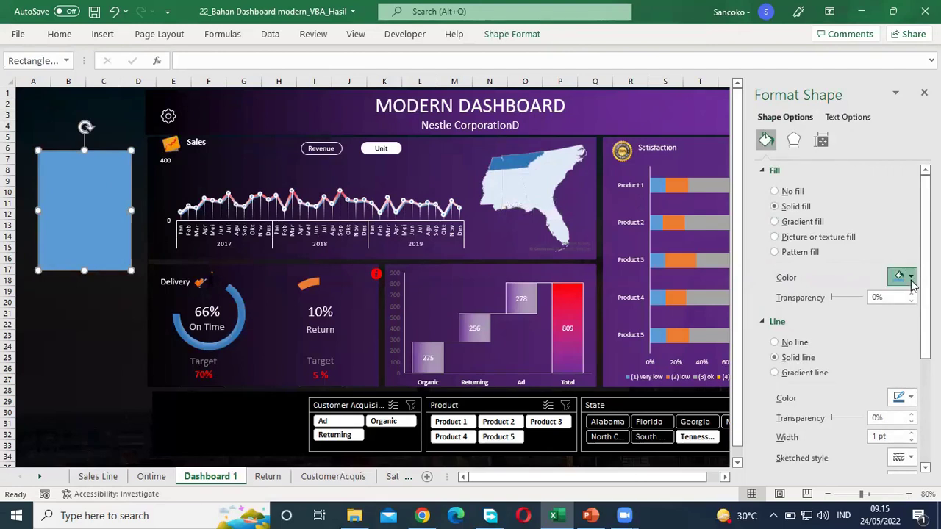
click(836, 313)
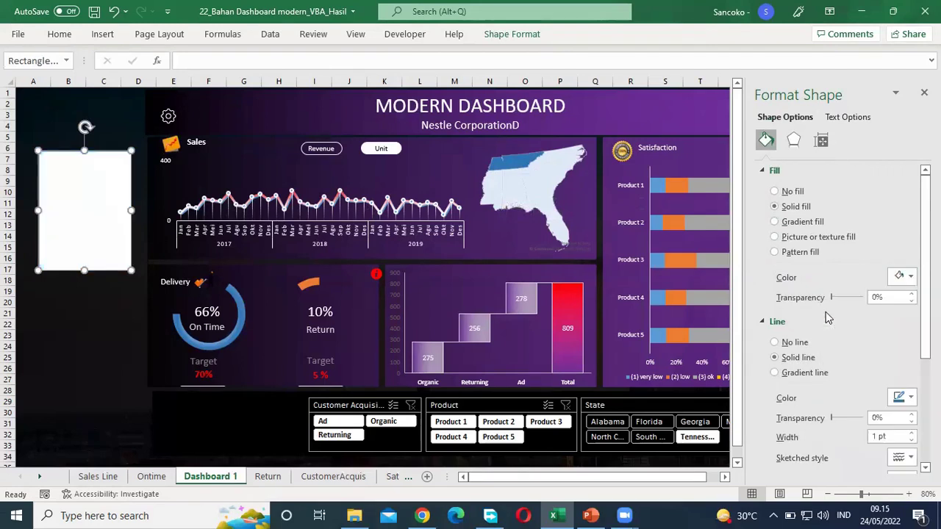
Add a small isosceles triangle on the white rectangle's top edge, near its left corner, and fill it white
click(103, 34)
click(166, 84)
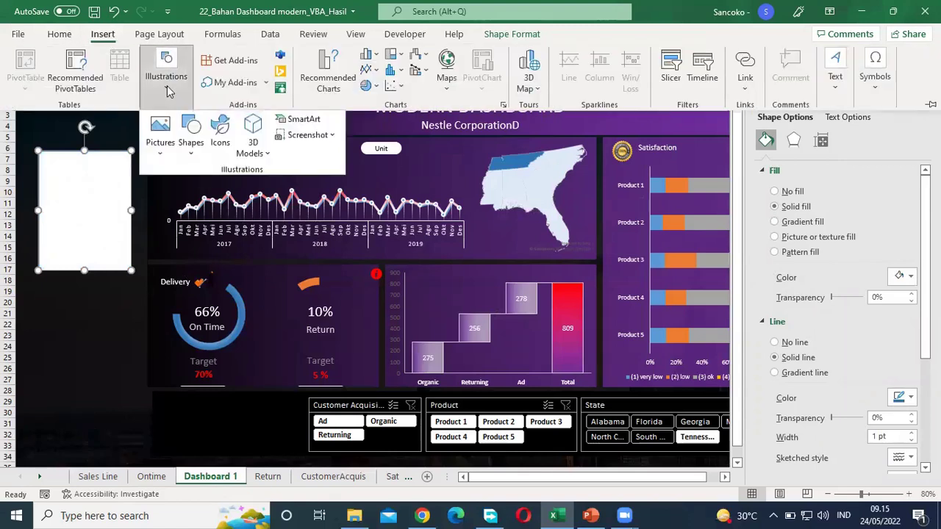
click(190, 146)
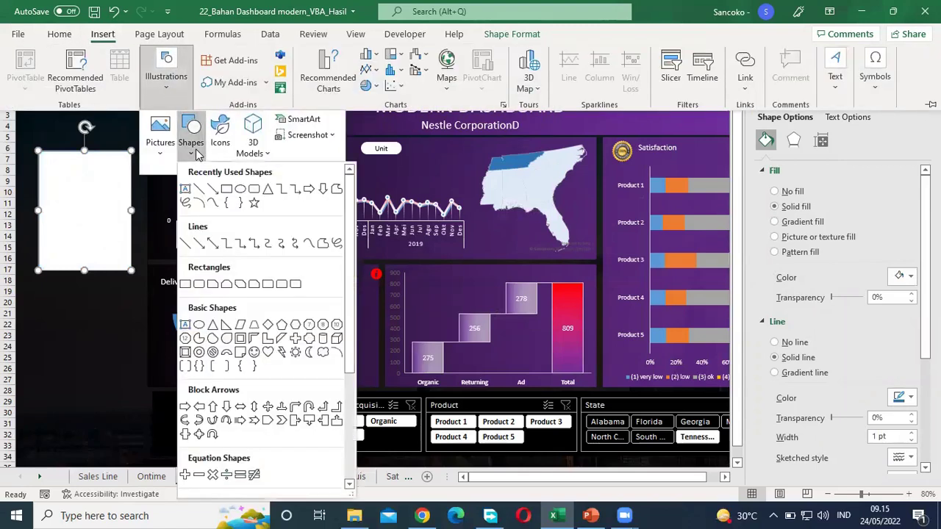
click(267, 189)
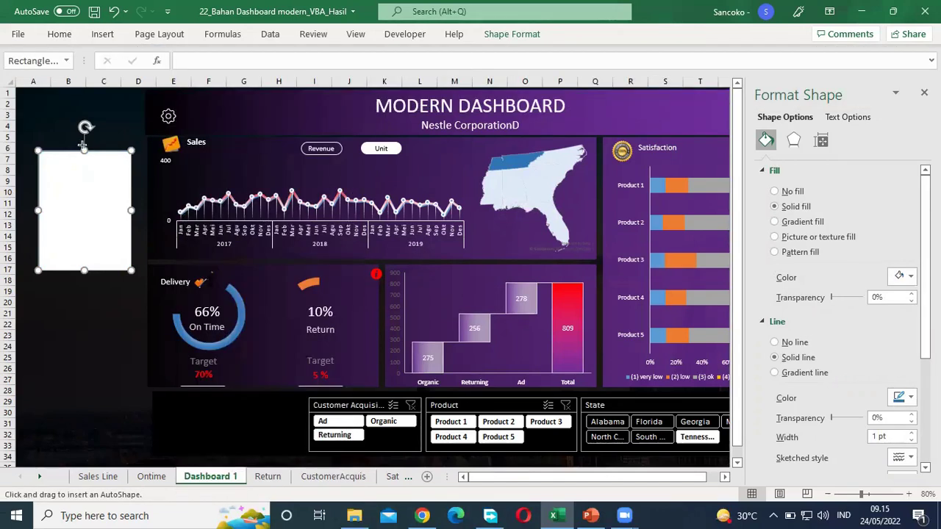
mouse_move(63, 147)
mouse_down()
mouse_move(68, 135)
mouse_move(54, 148)
mouse_move(61, 145)
mouse_up()
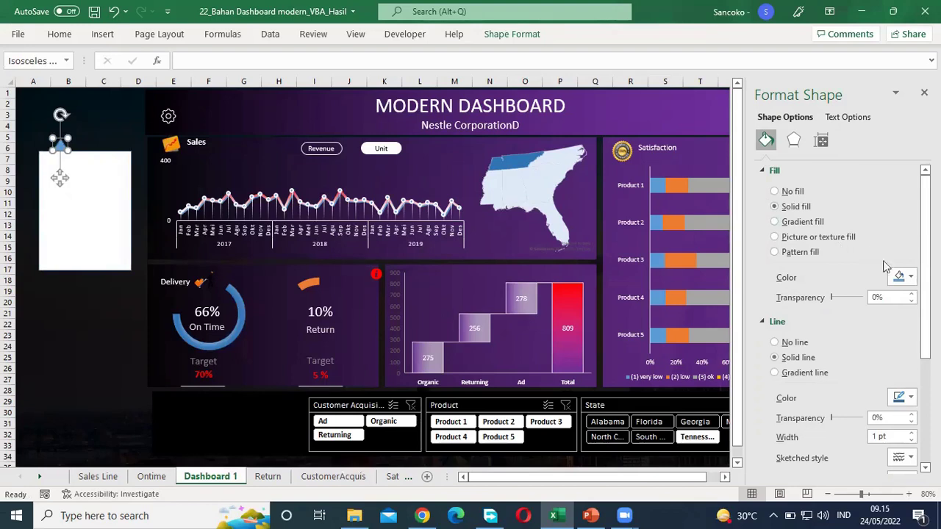
click(917, 284)
click(833, 312)
click(71, 302)
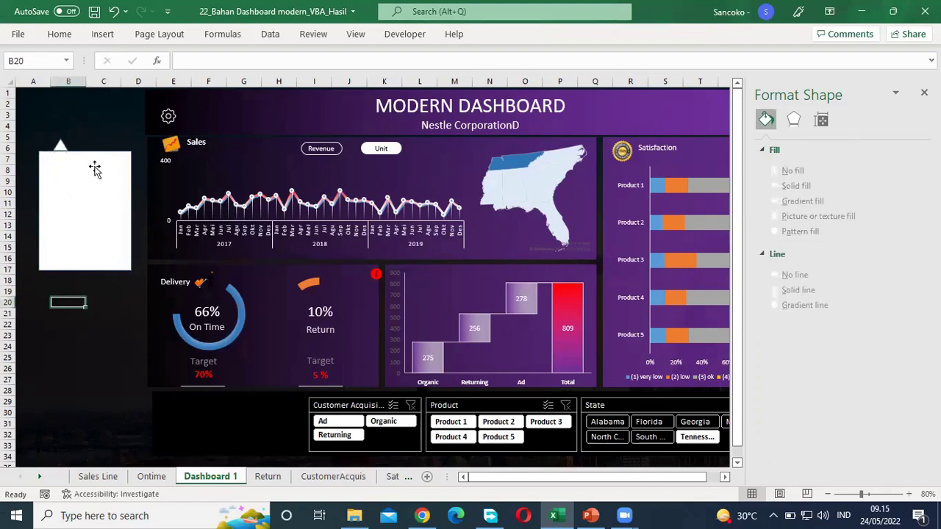
Enlarge the white triangle slightly, keeping its base on the rectangle's top edge
click(62, 147)
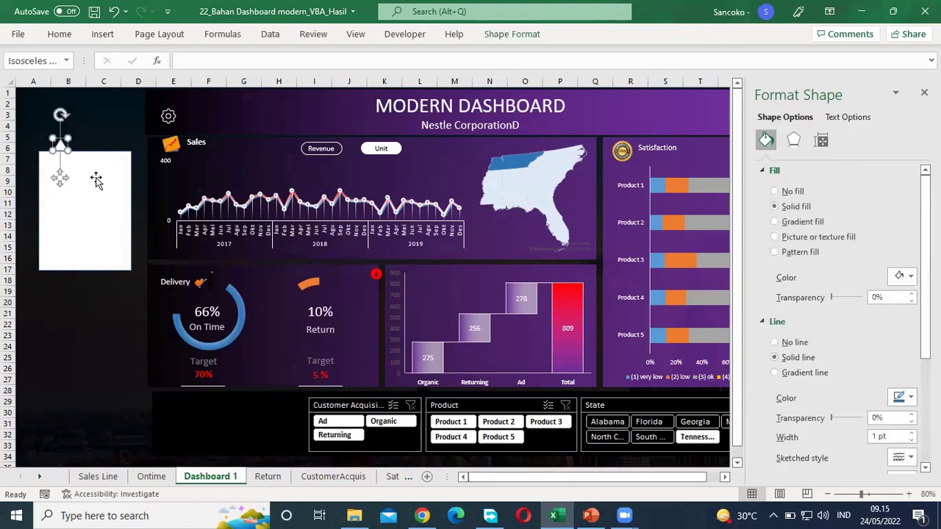
click(100, 180)
click(66, 144)
drag(50, 137, 48, 137)
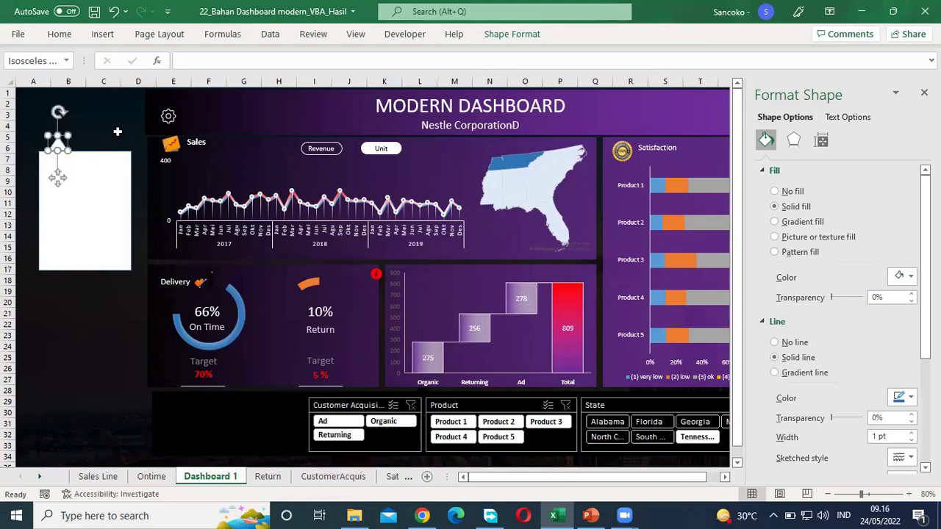
click(114, 136)
click(53, 140)
click(58, 144)
click(83, 336)
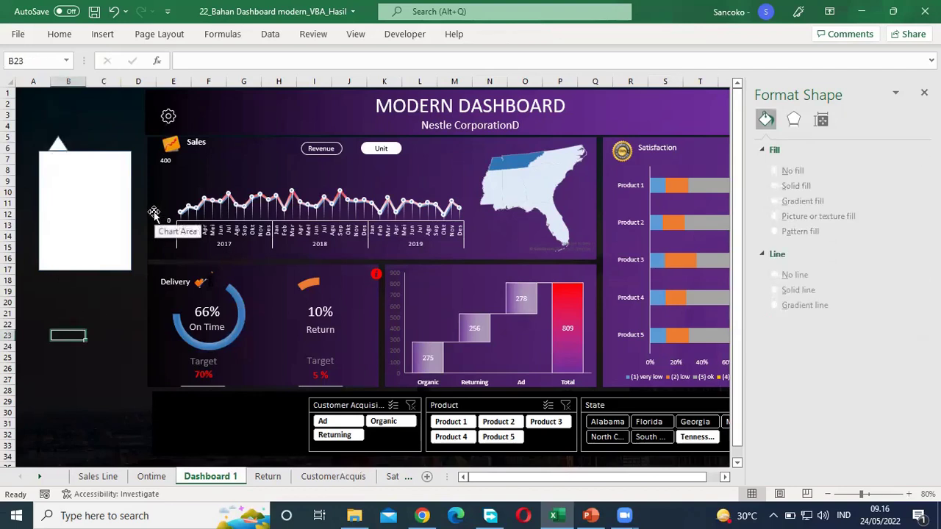
Compare the rectangle and triangle with the menu panel on slide 2 of the PowerPoint guide and return to the Excel dashboard
click(93, 157)
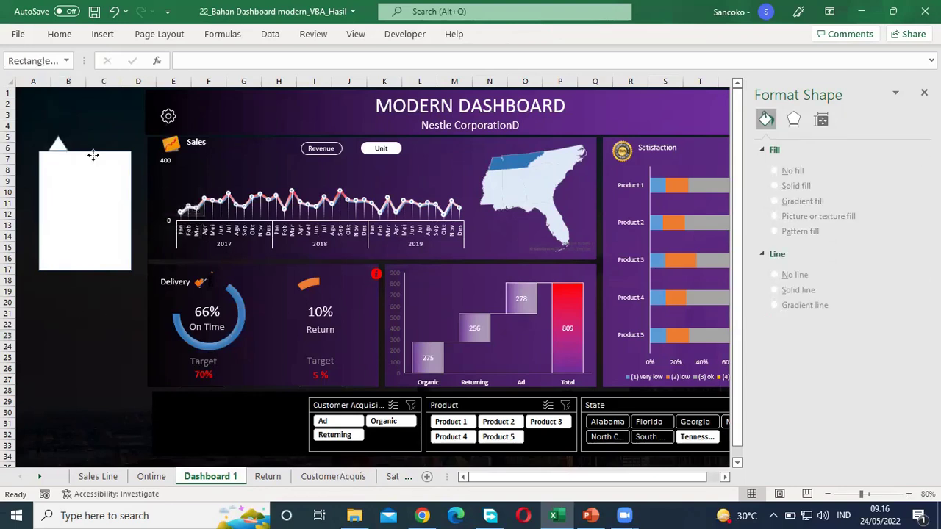
click(60, 146)
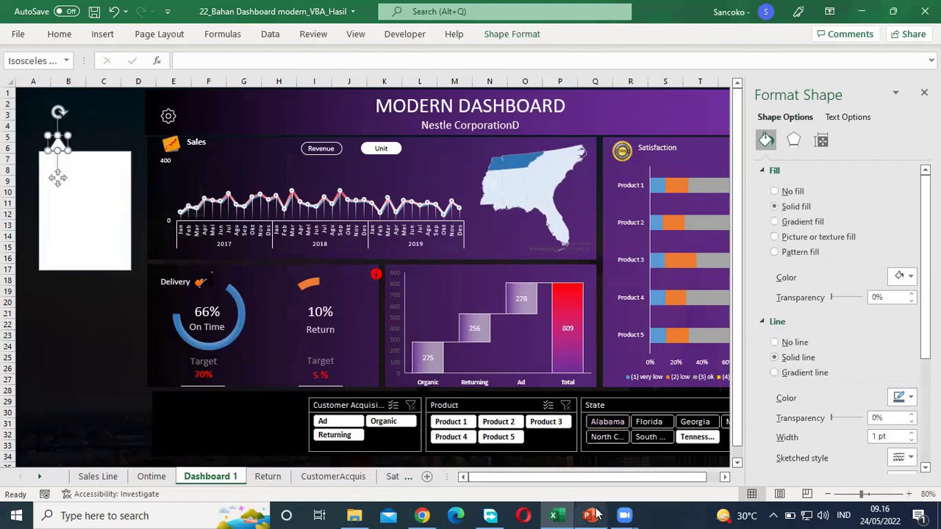
click(591, 516)
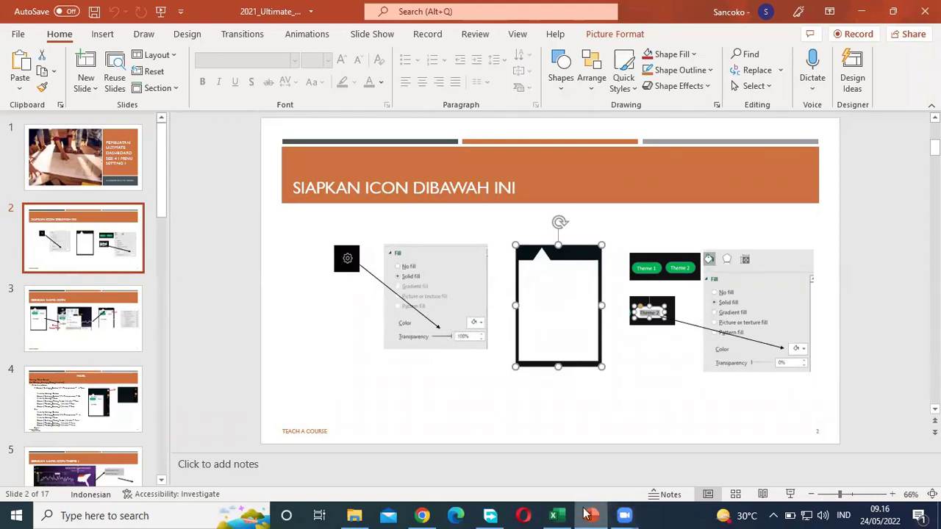
click(556, 516)
click(71, 334)
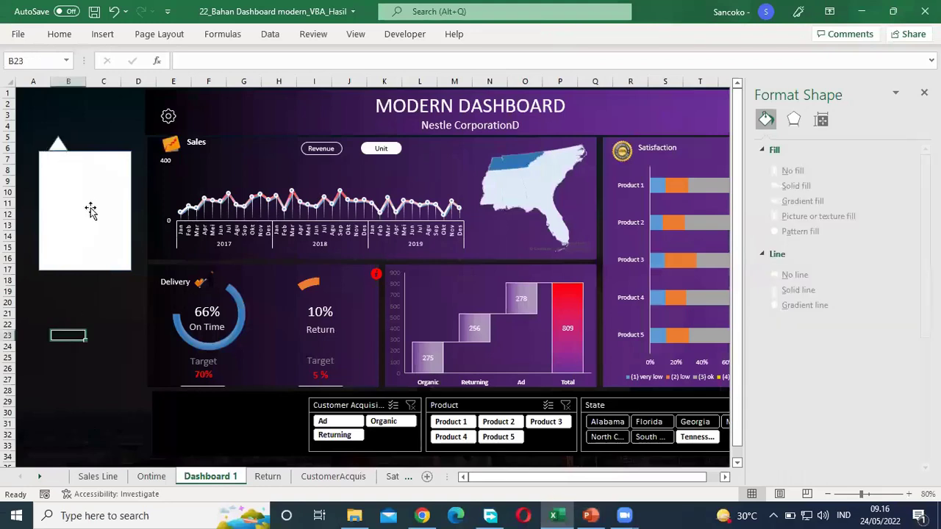
Try a white outline on the menu rectangle and set its line to no line
click(91, 211)
click(43, 116)
click(78, 155)
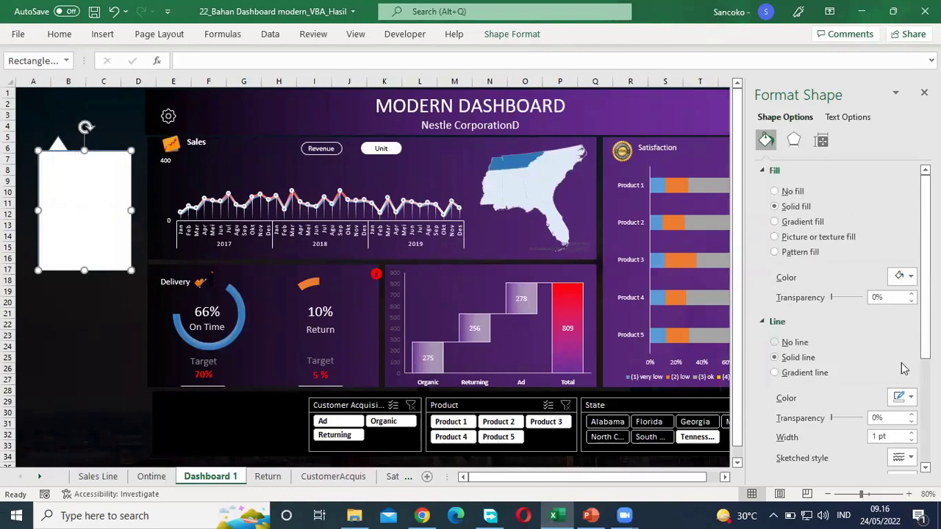
click(900, 398)
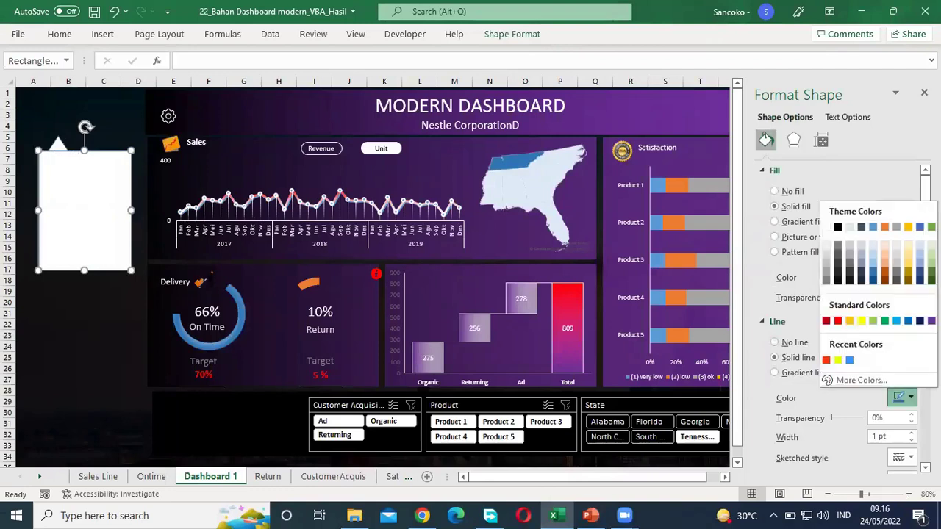
click(827, 228)
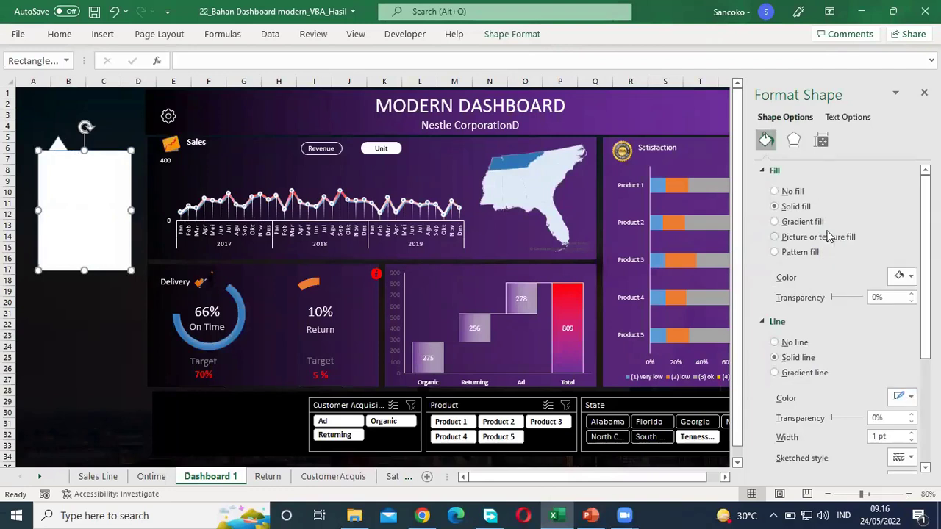
click(804, 346)
click(126, 348)
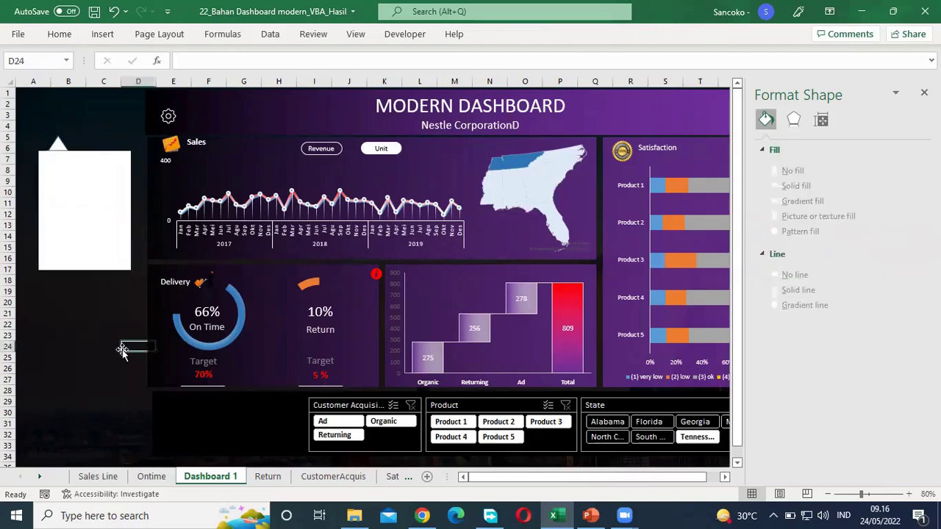
Remove the outline from the white triangle above the rectangle
click(56, 144)
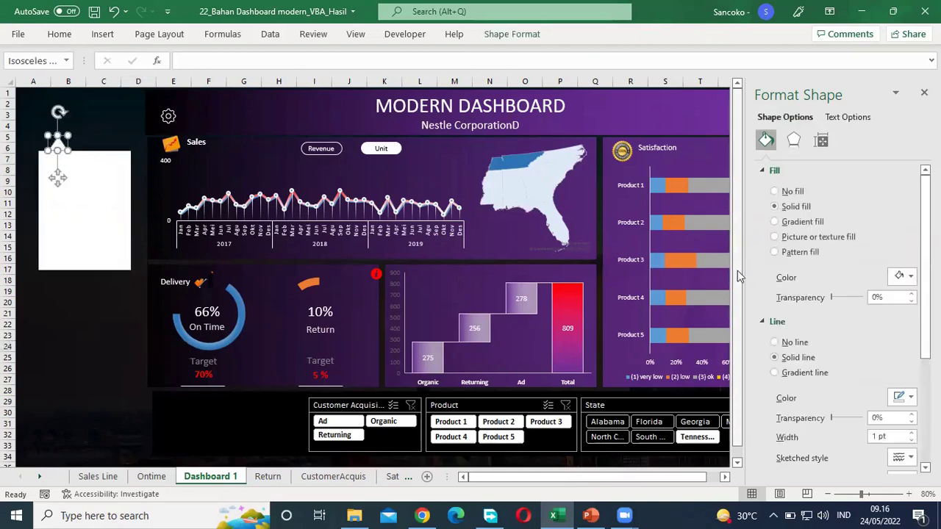
click(785, 345)
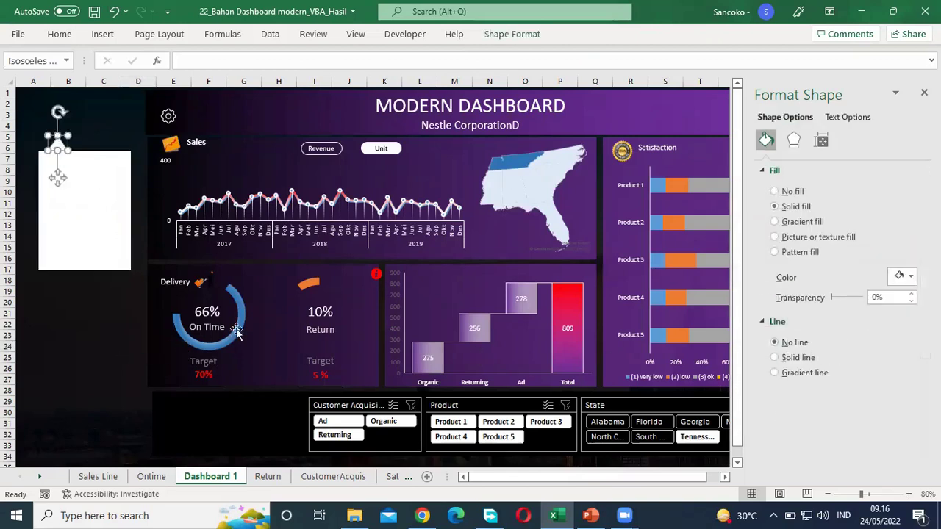
click(116, 324)
click(33, 314)
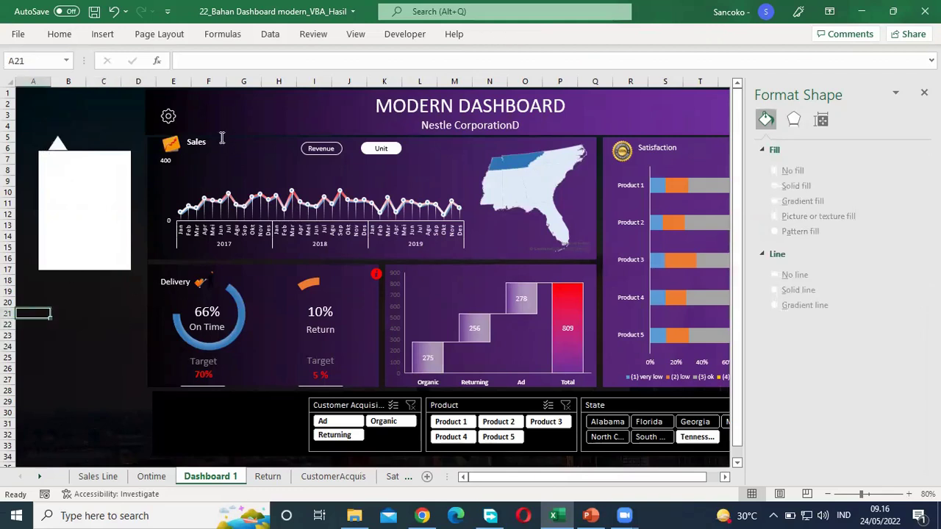
Draw a small rounded rectangle below the white menu panel and move it onto the panel's lower part
click(103, 36)
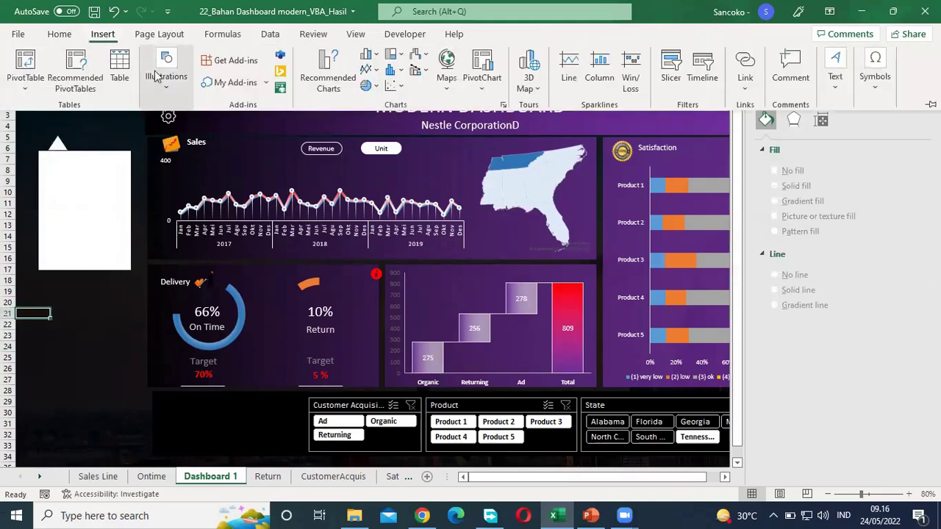
click(169, 90)
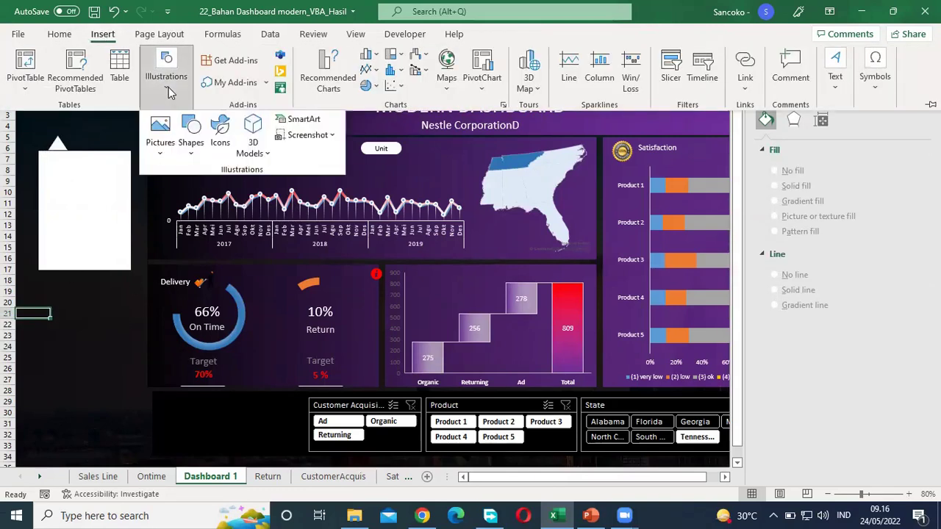
click(200, 156)
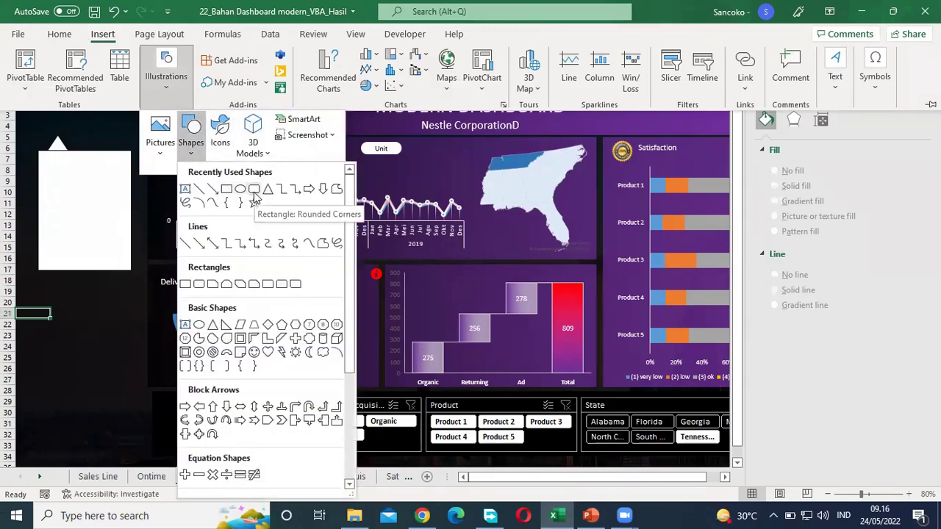
click(253, 189)
drag(30, 286, 82, 307)
drag(33, 286, 63, 252)
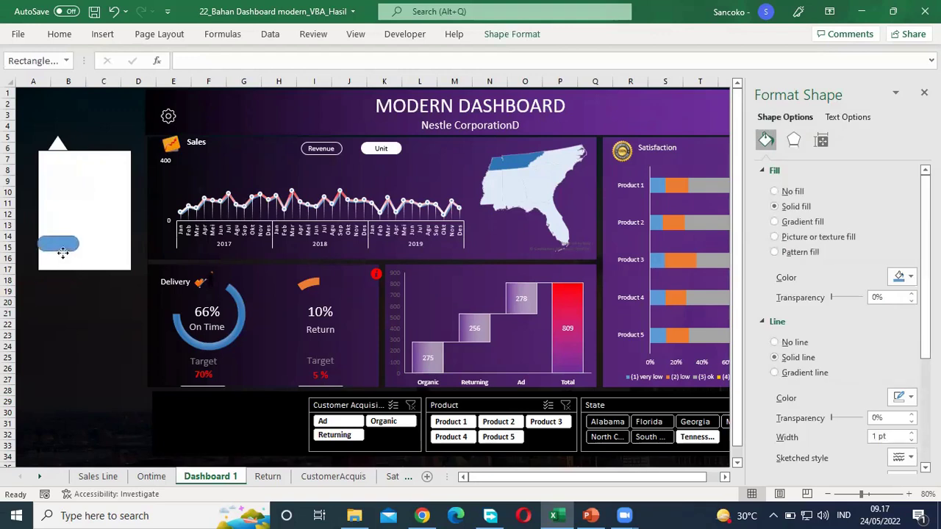
Enlarge the white menu panel slightly in width and height and place the blue rounded rectangle back below it
key(Escape)
click(122, 193)
drag(131, 209, 138, 213)
drag(85, 271, 59, 301)
click(90, 311)
click(47, 312)
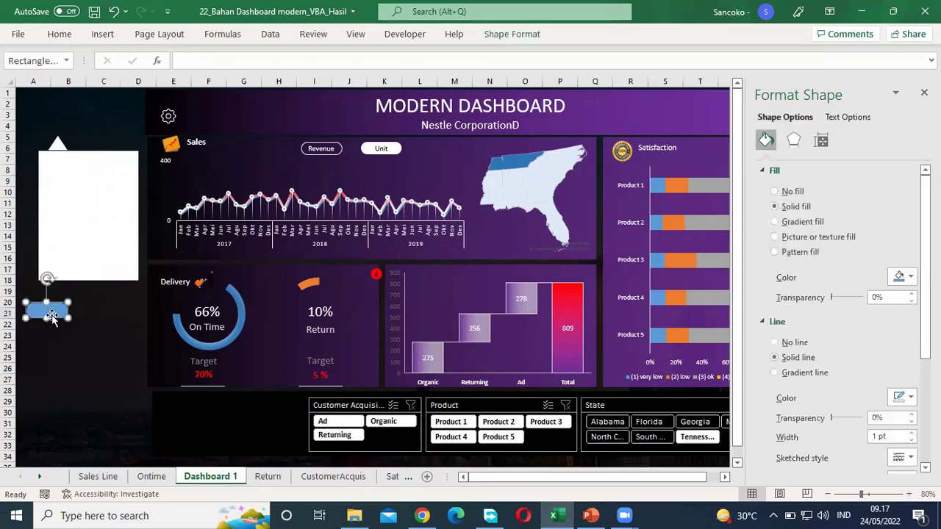
Insert a small text box near the upper edge of the white menu panel
click(105, 34)
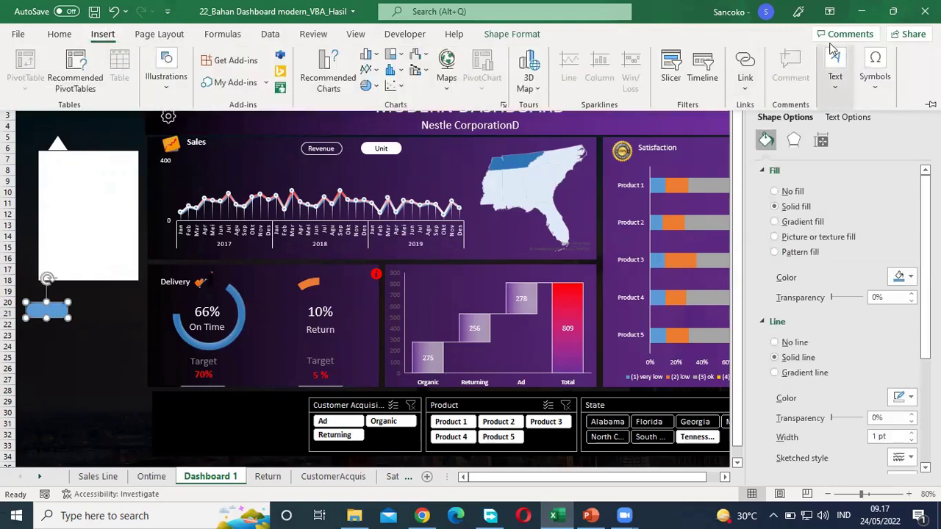
click(835, 81)
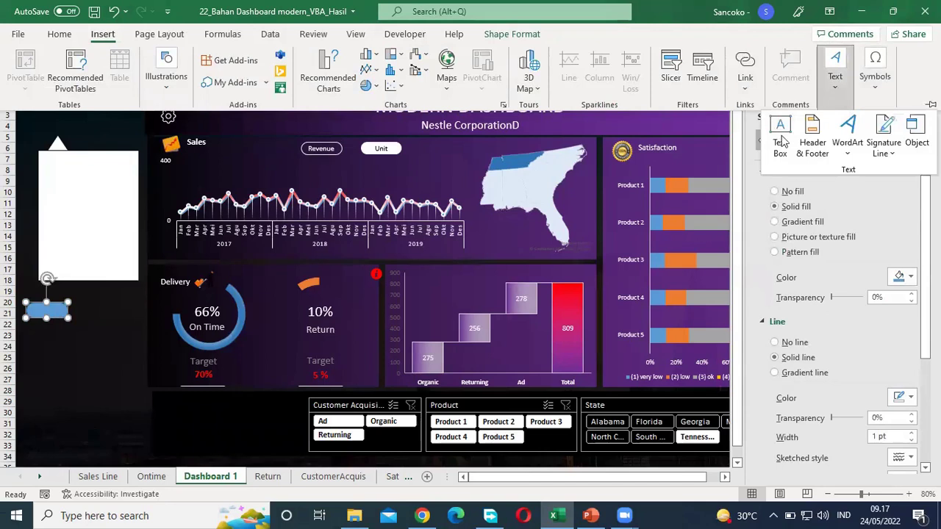
click(780, 137)
drag(47, 162, 97, 175)
Check the panel labels on slide 3 of the PowerPoint guide and return to the Excel dashboard
click(590, 516)
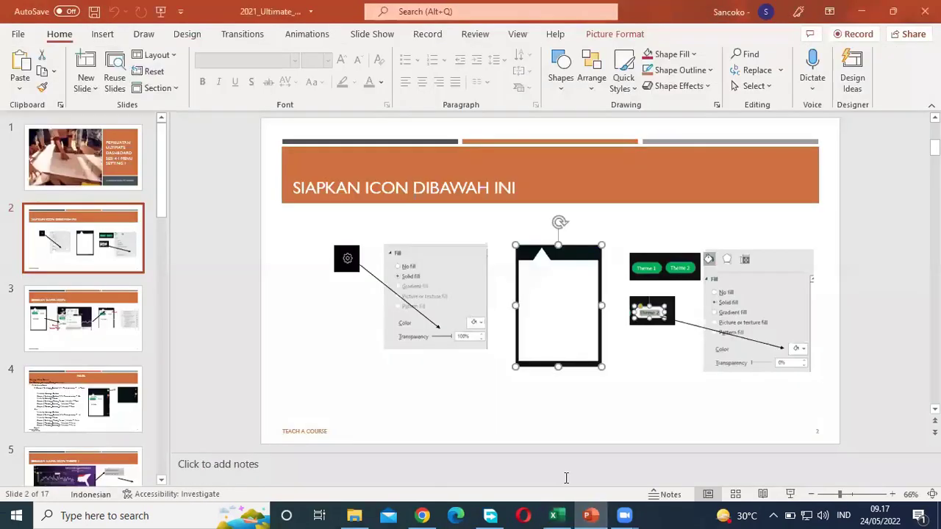
click(112, 336)
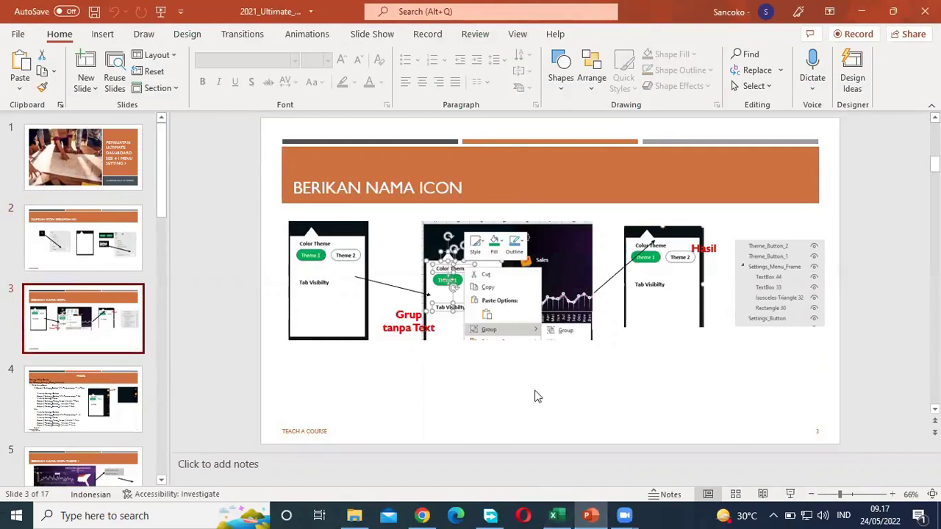
click(564, 510)
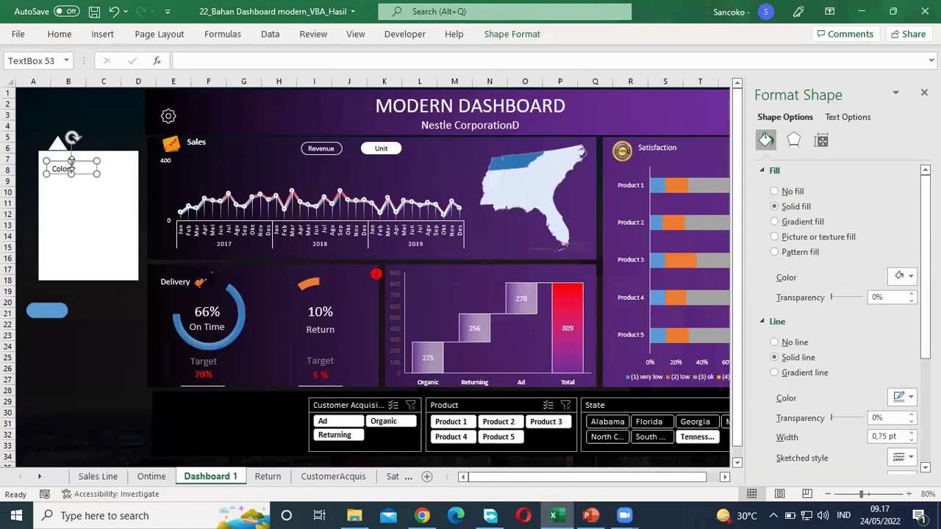
Enter "Color Theme" in the text box, widening it to fit, and make the text bold
text(me)
drag(96, 170, 107, 170)
drag(48, 169, 105, 170)
click(60, 35)
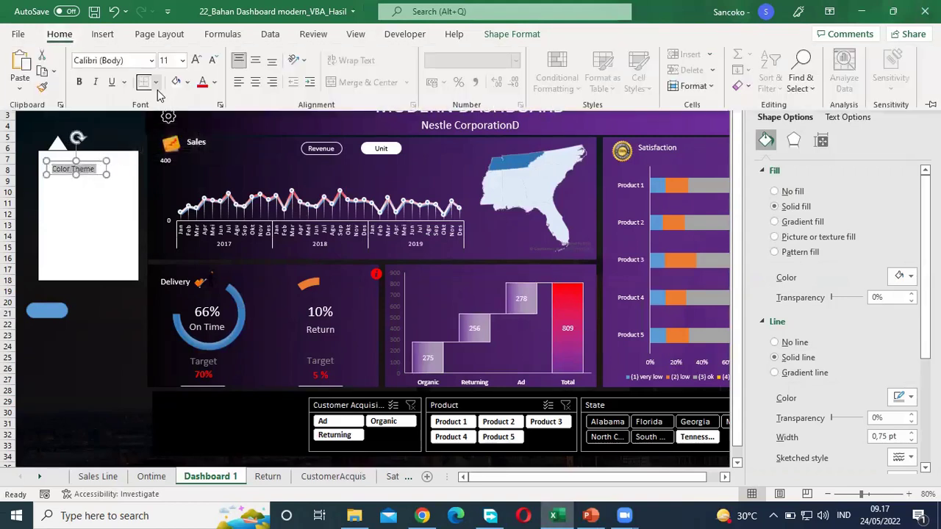
click(80, 82)
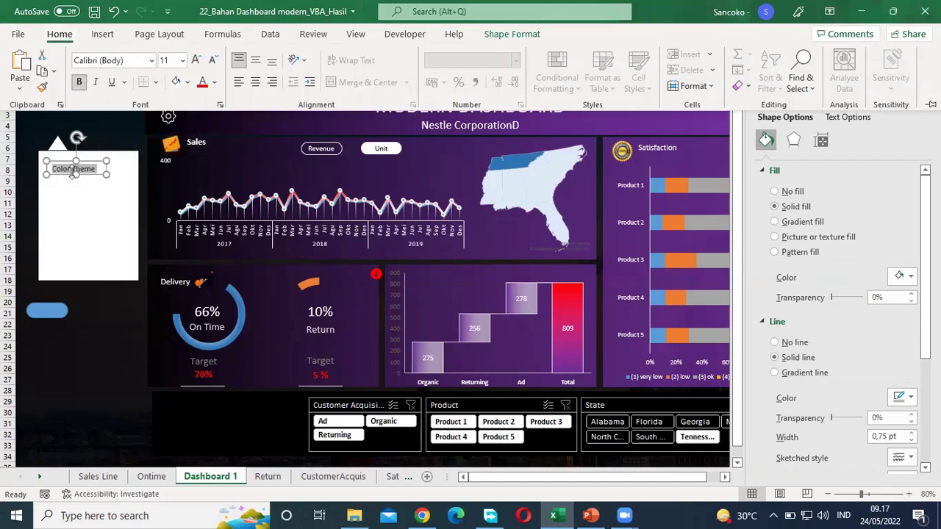
Make the Color Theme text box slightly taller and make sure its text is set to bold
click(75, 175)
click(74, 178)
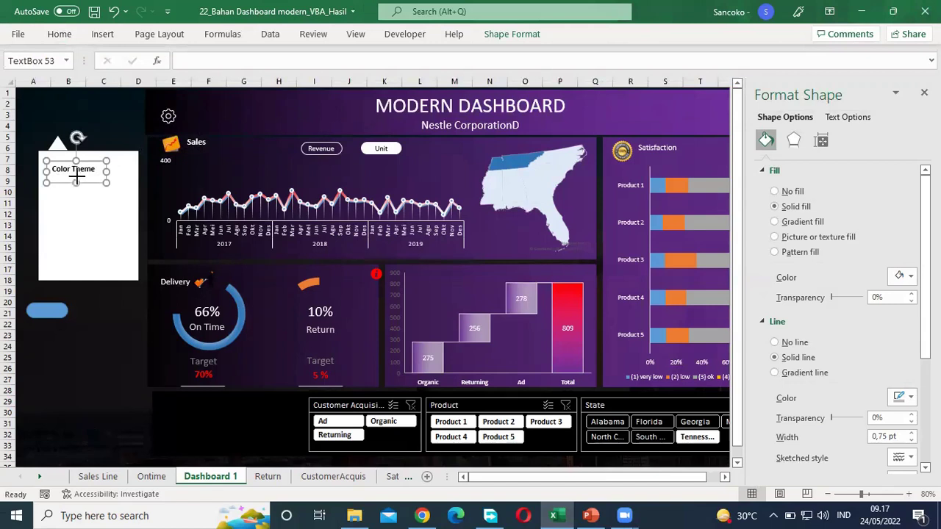
click(60, 34)
click(70, 167)
drag(99, 169, 65, 171)
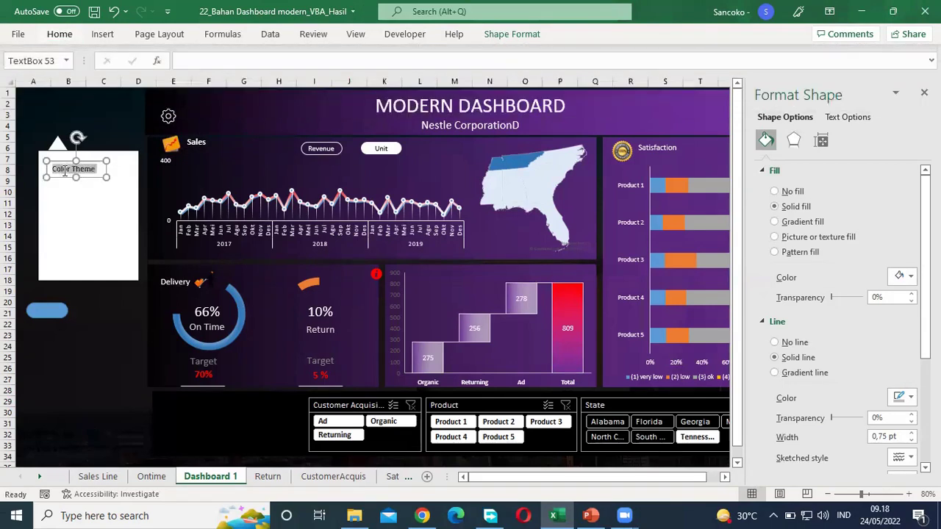
click(61, 34)
click(79, 84)
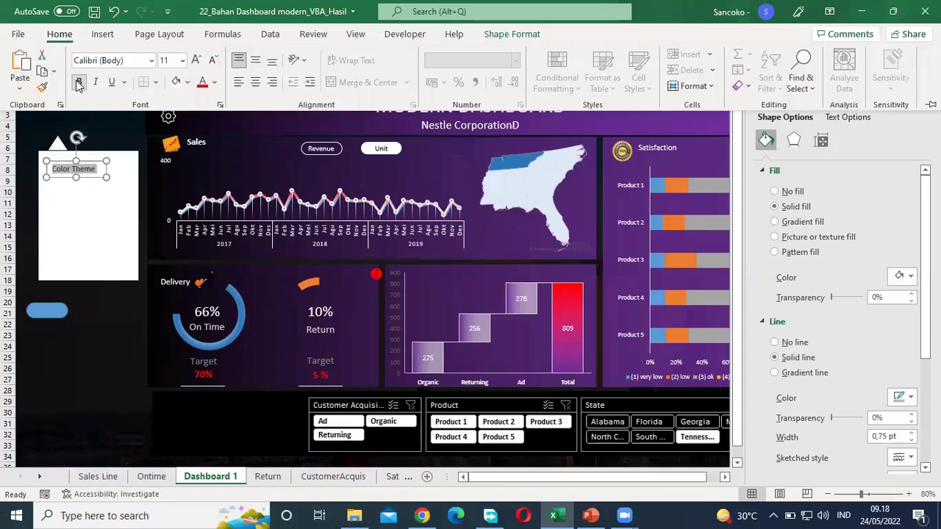
click(94, 178)
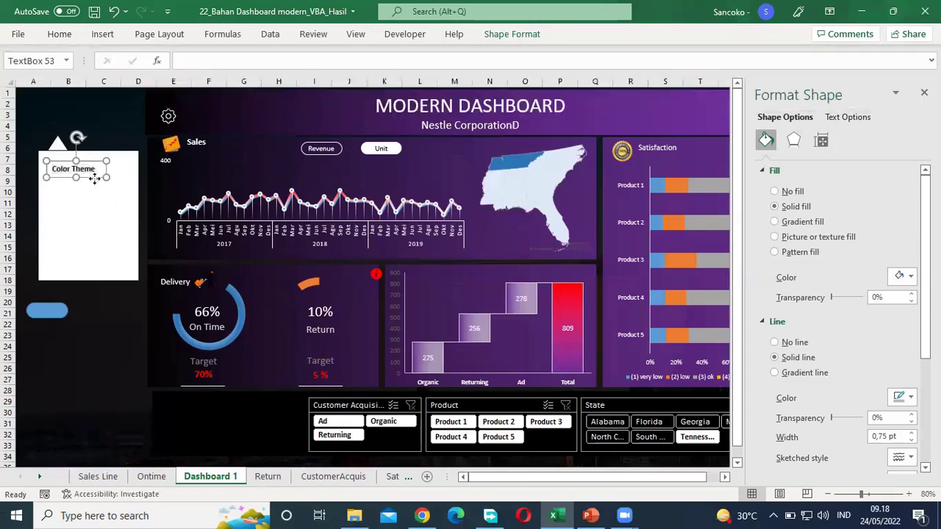
Duplicate the Color Theme text box and place the copy below it, around the middle of the white panel
right_click(95, 179)
click(130, 183)
right_click(69, 218)
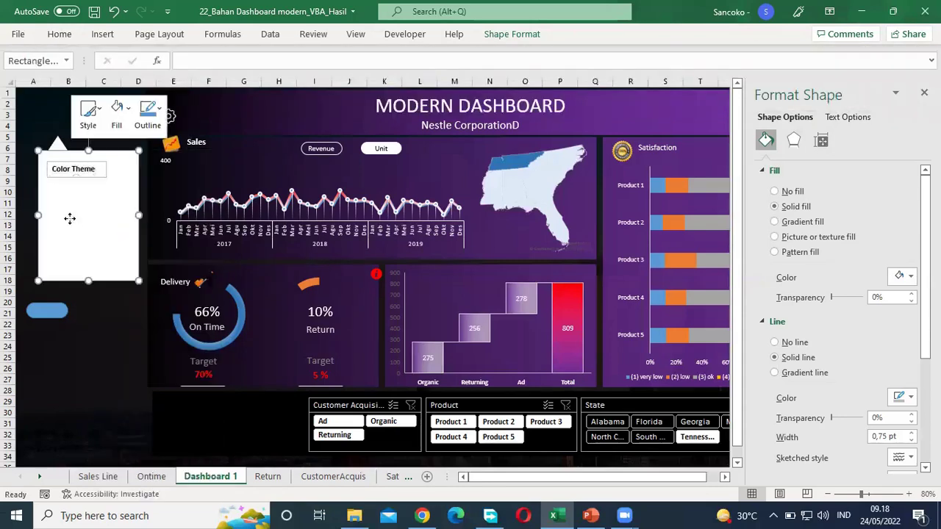
click(105, 222)
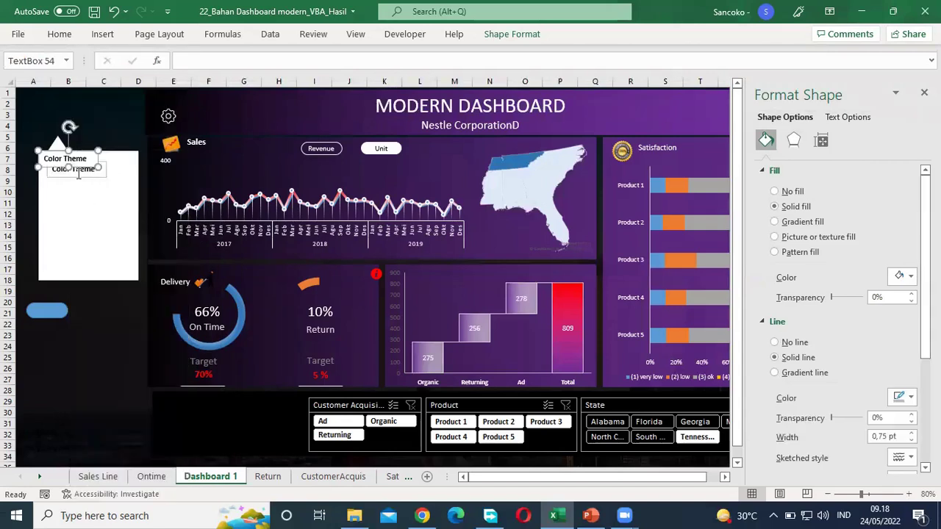
drag(76, 166, 86, 221)
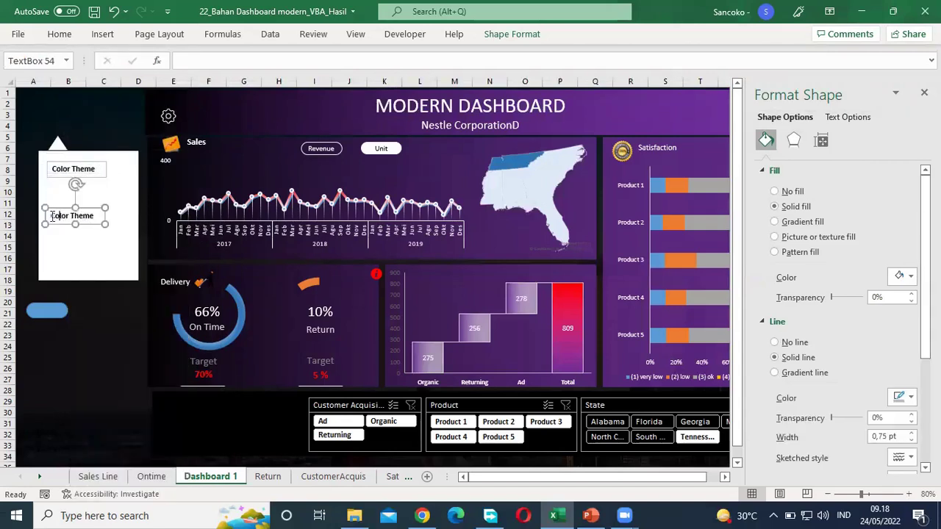
Replace the text of the copied text box with "Tab Visibility" in bold
triple_click(74, 215)
text(Tab Visibility)
key(ctrl+a)
click(59, 35)
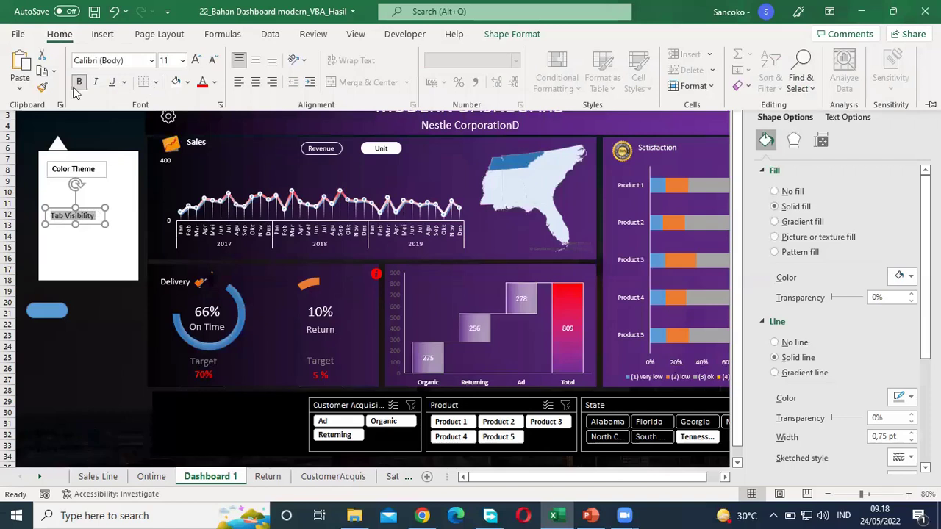
click(70, 272)
click(88, 223)
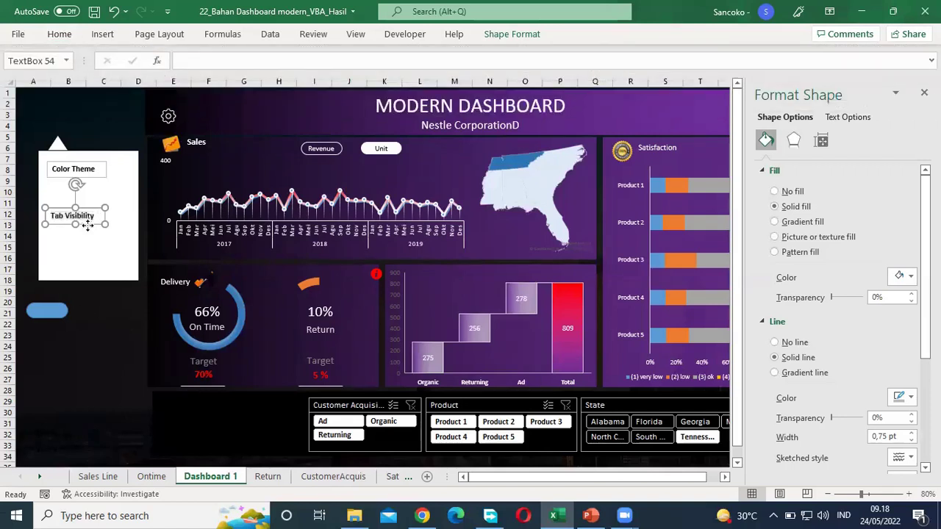
Extend the white menu panel slightly downward and to the left
click(85, 283)
drag(89, 280, 89, 287)
click(60, 310)
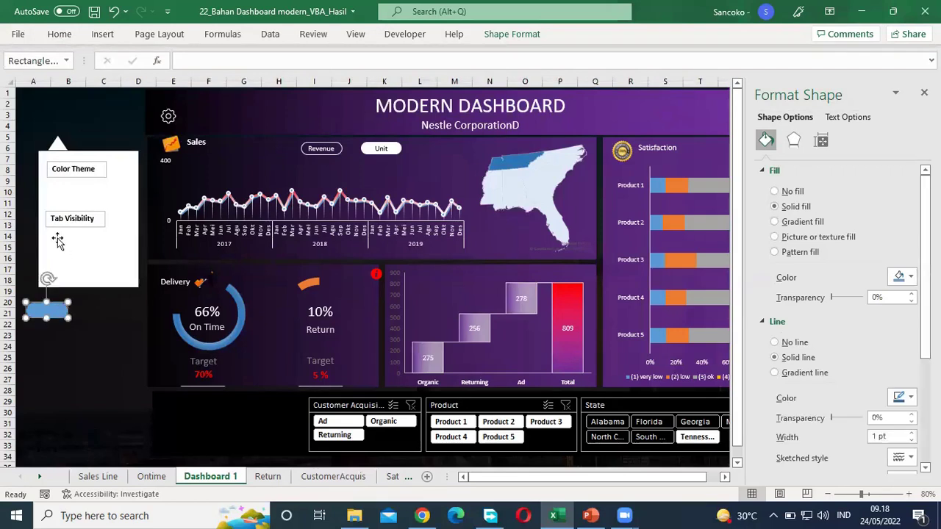
click(41, 195)
drag(38, 218, 29, 219)
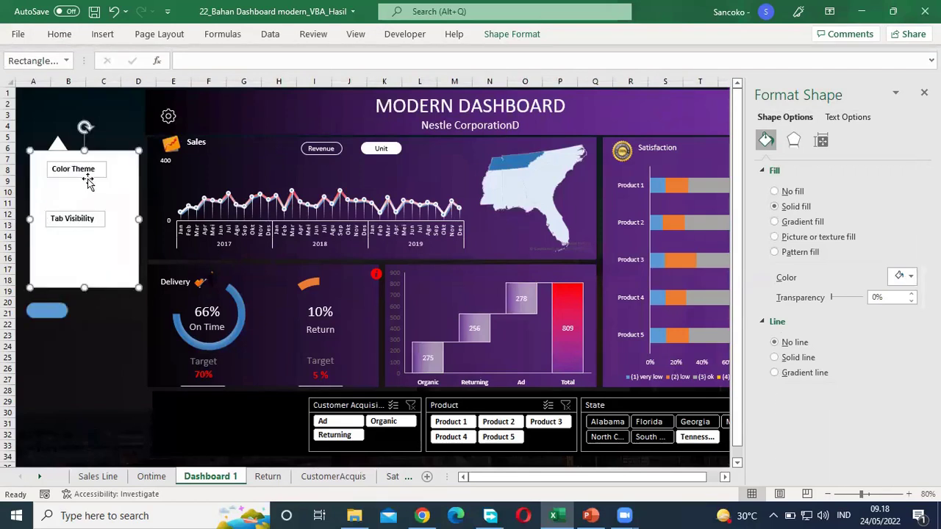
Set the outlines of the Color Theme and Tab Visibility text boxes to no line
click(84, 177)
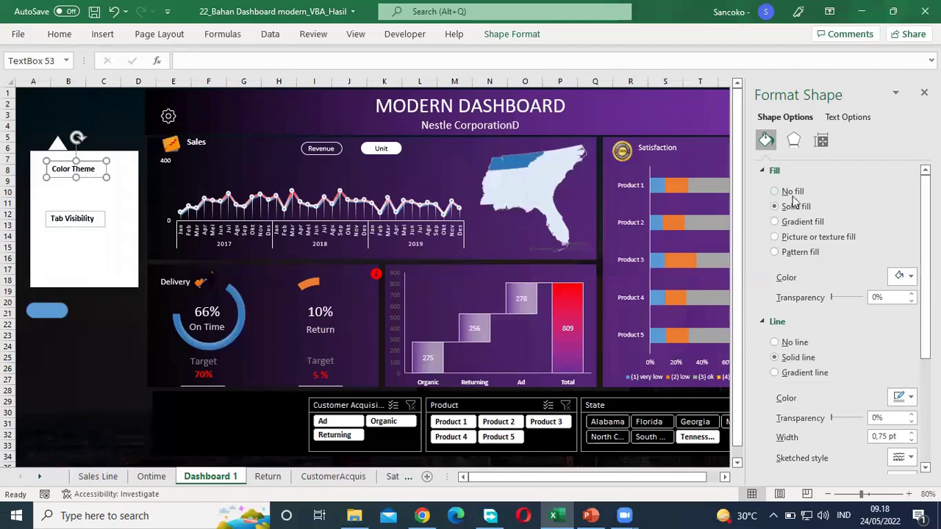
click(791, 343)
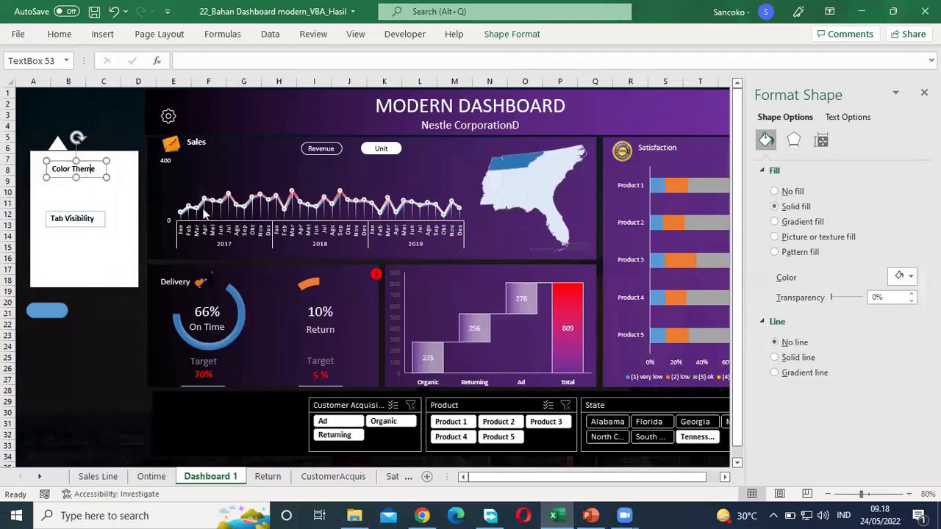
click(103, 222)
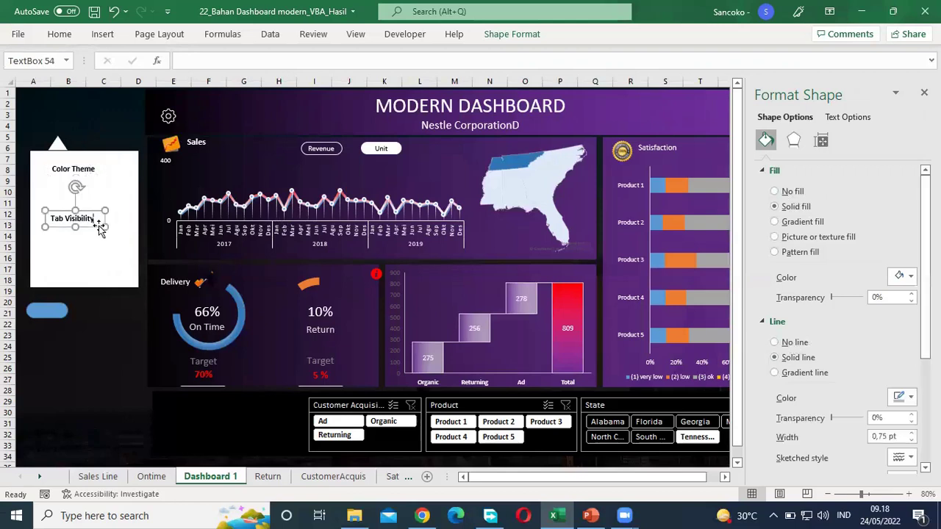
click(778, 344)
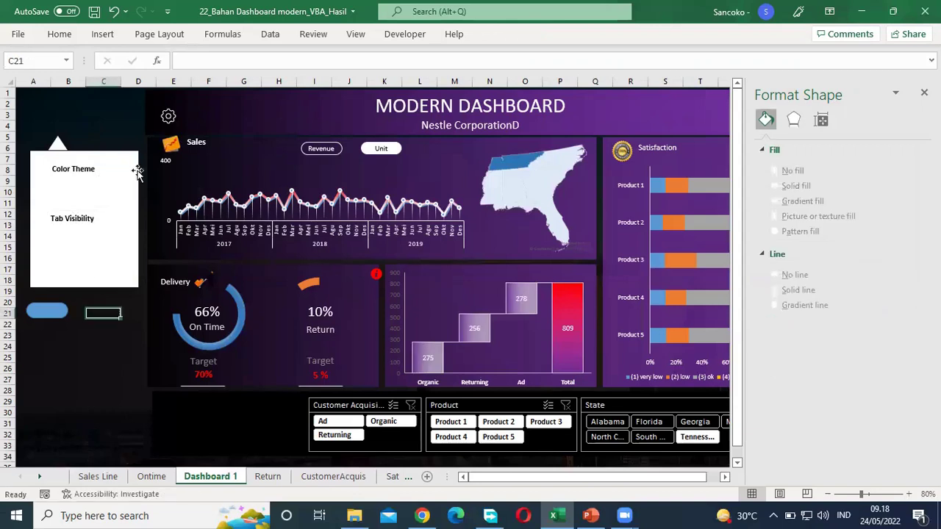
Move the Color Theme and Tab Visibility labels close to the white panel's left edge
click(95, 171)
drag(92, 178, 73, 177)
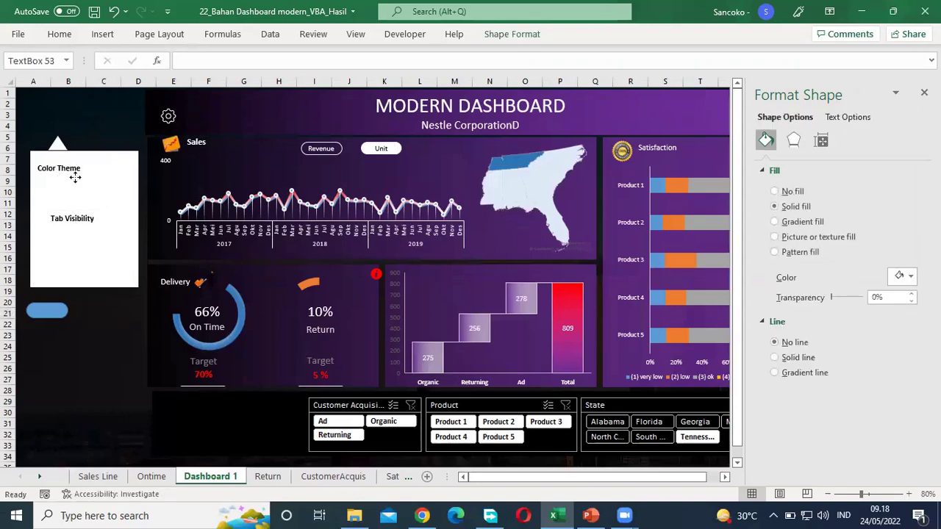
click(72, 219)
drag(86, 233, 72, 231)
Set the font size of the Color Theme and Tab Visibility labels to 12
click(38, 169)
triple_click(96, 177)
click(59, 33)
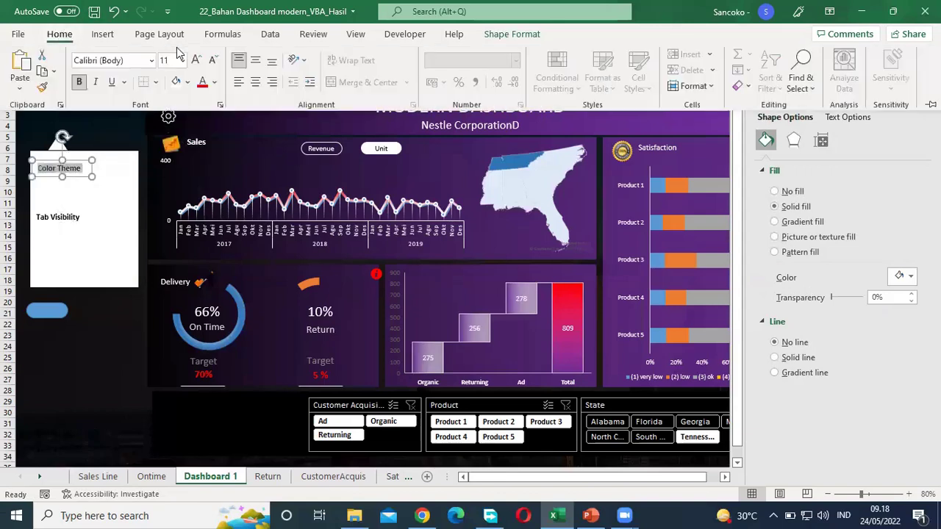
click(172, 61)
key(Return)
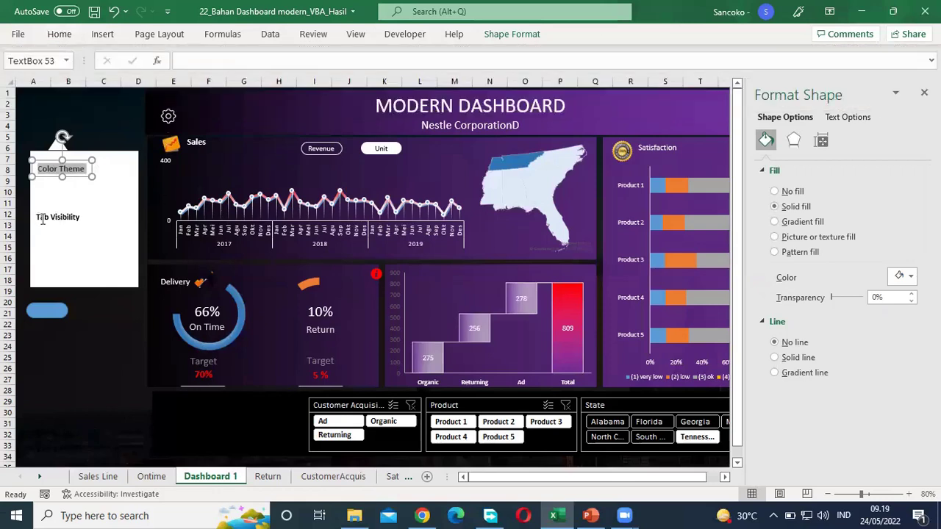
drag(37, 218, 91, 219)
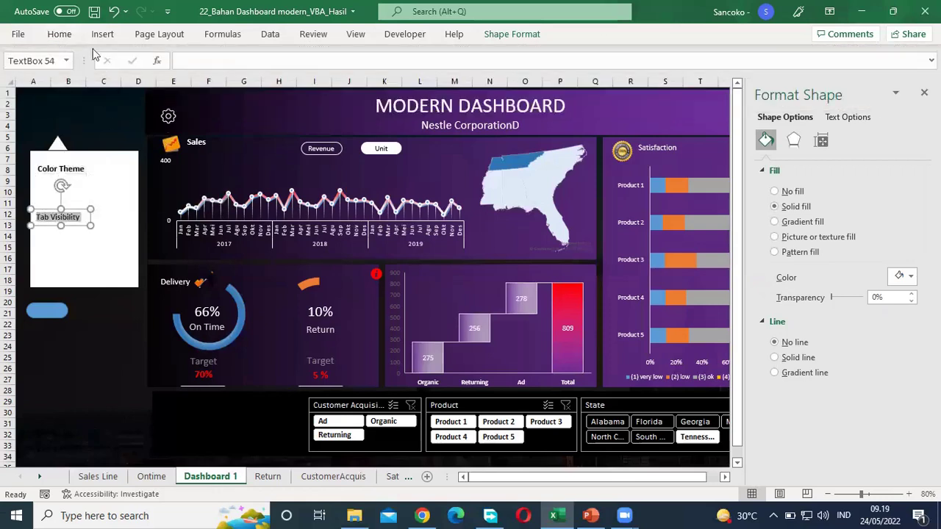
click(59, 34)
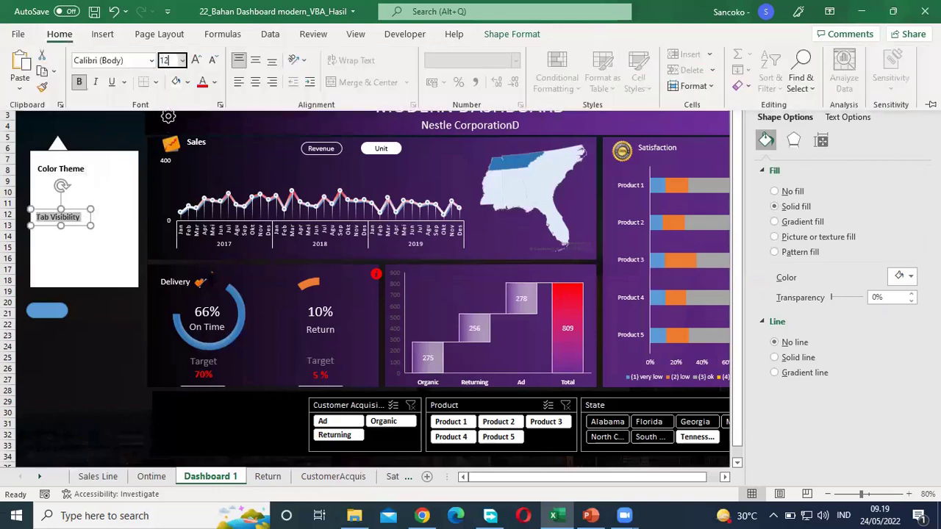
key(Return)
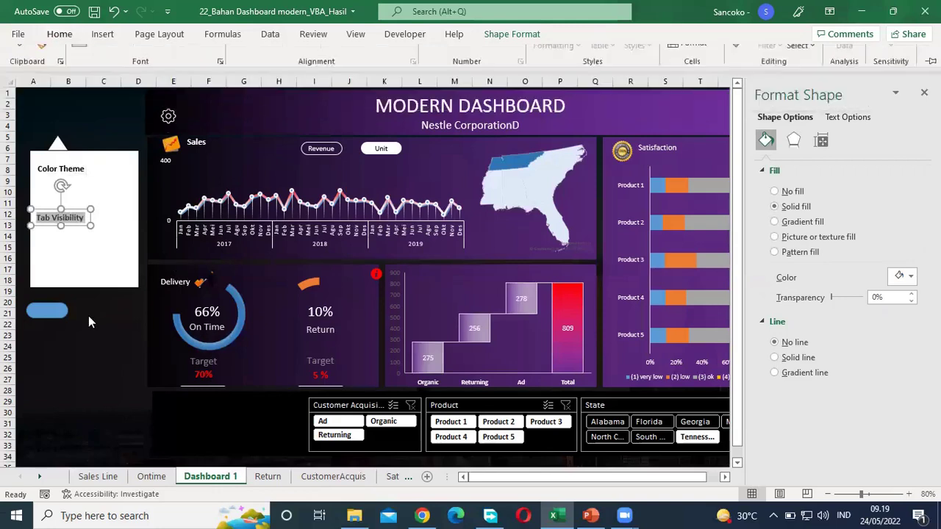
Move the blue rounded rectangle below the Color Theme label and fill it with bright green from the standard color palette
click(51, 308)
drag(53, 309, 63, 188)
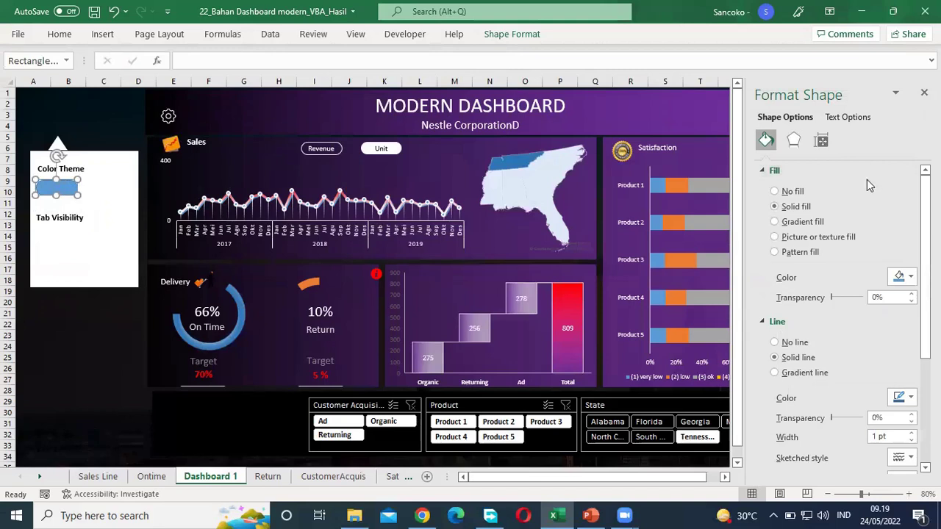
click(911, 277)
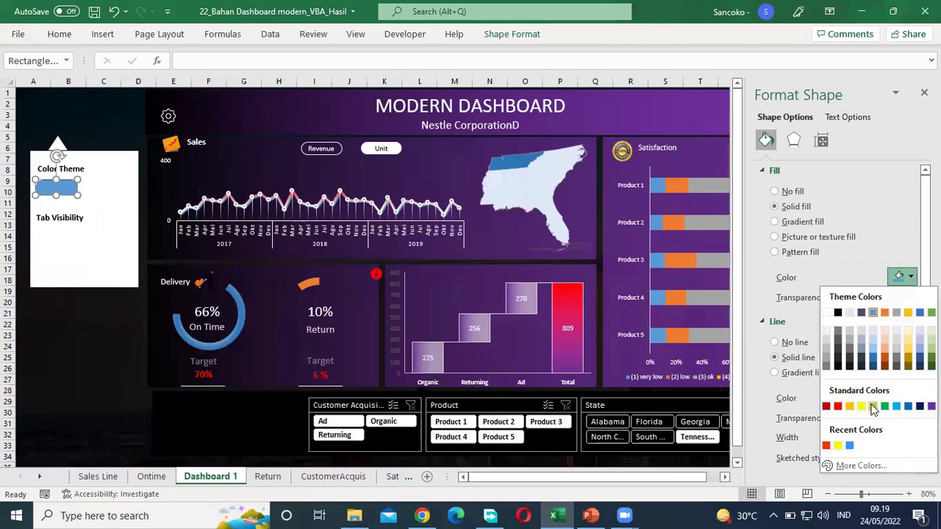
click(872, 406)
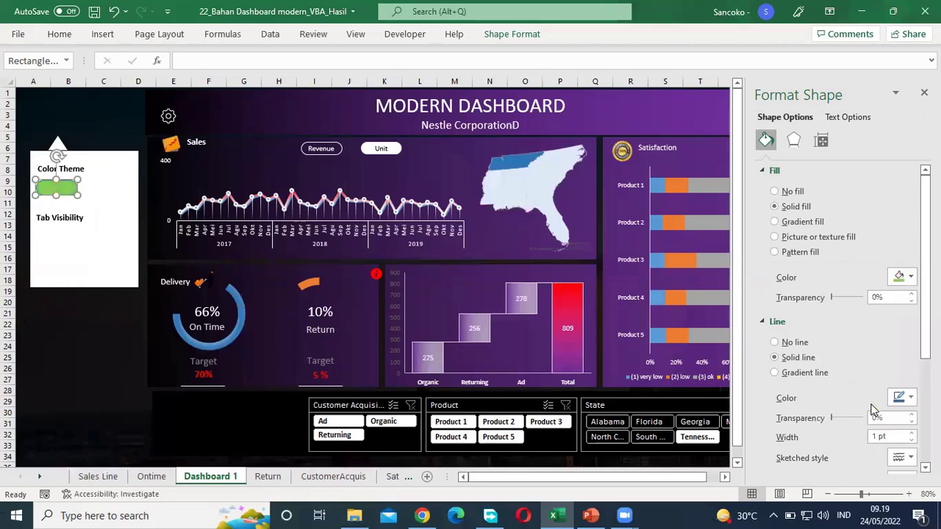
click(911, 277)
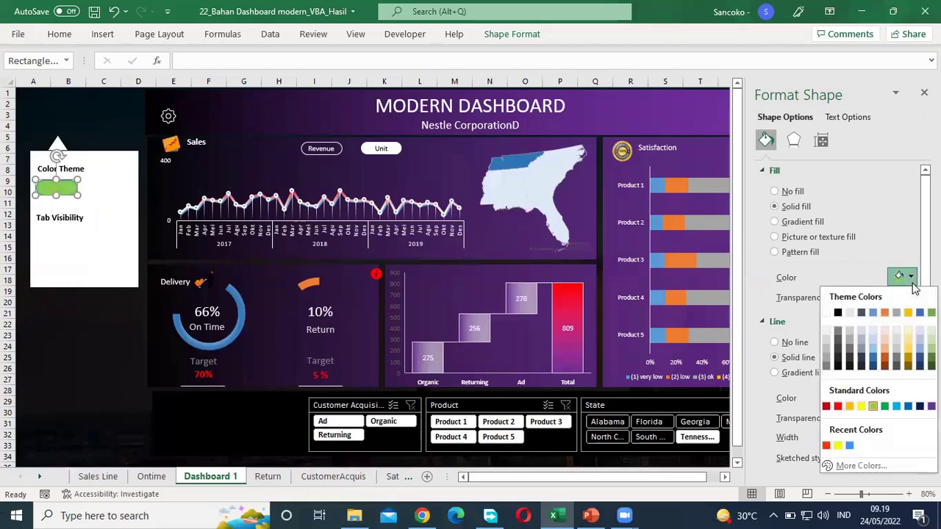
click(856, 466)
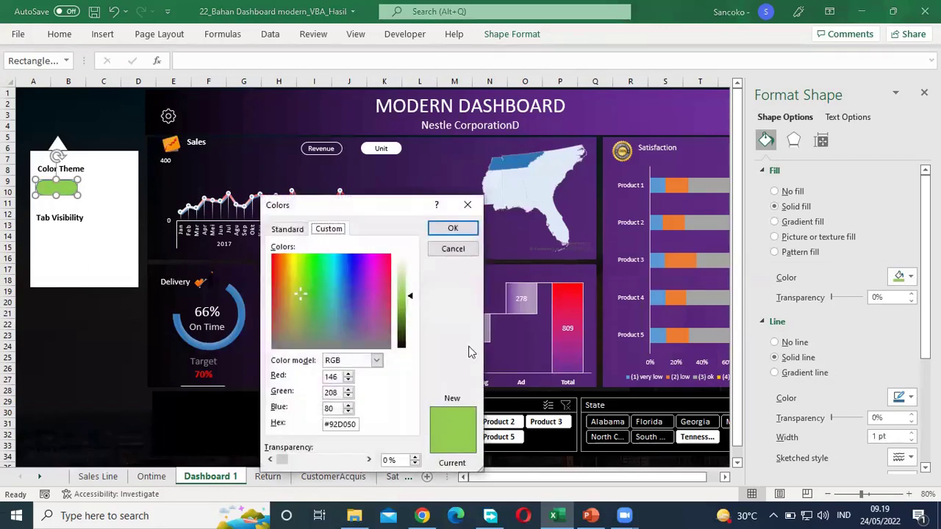
click(286, 229)
click(301, 302)
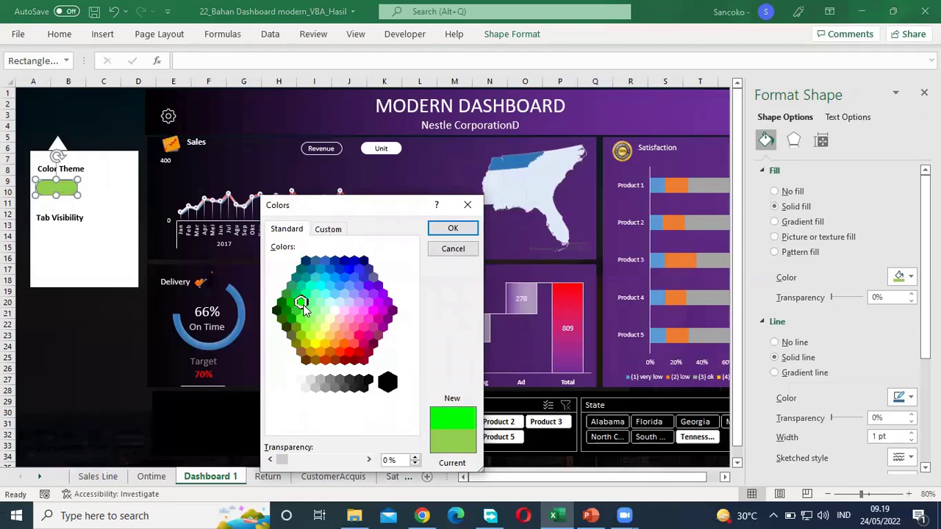
click(454, 228)
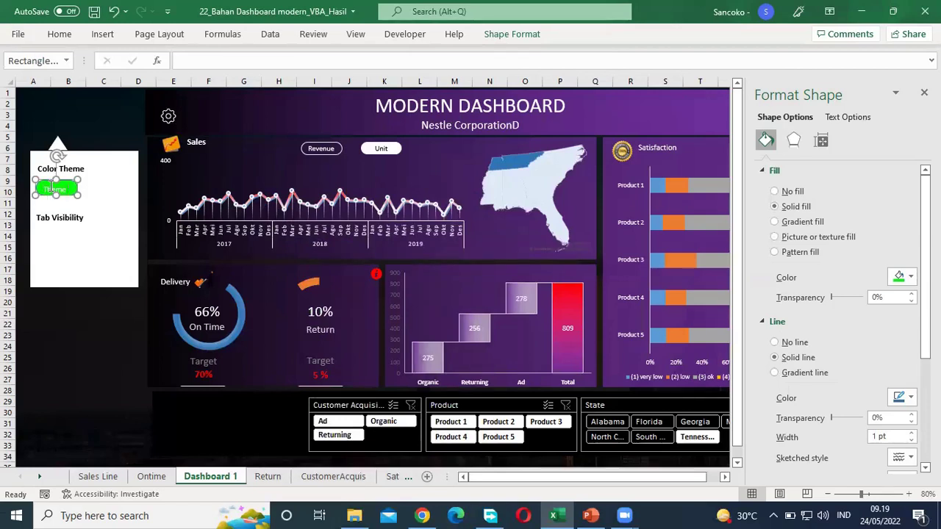
Label the green button "Theme 1" and format its text as size 10, bold and centered horizontally and vertically
drag(35, 195, 35, 193)
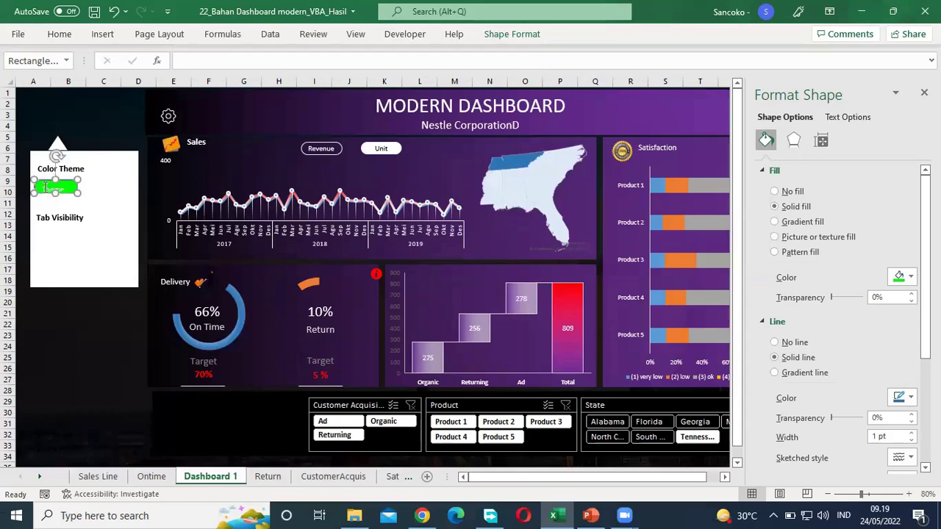
double_click(58, 187)
click(60, 34)
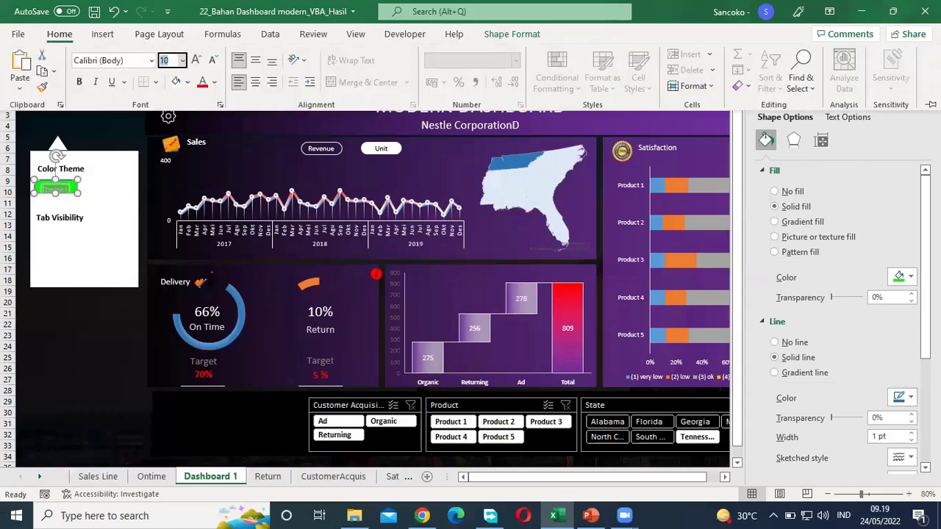
click(255, 63)
click(255, 82)
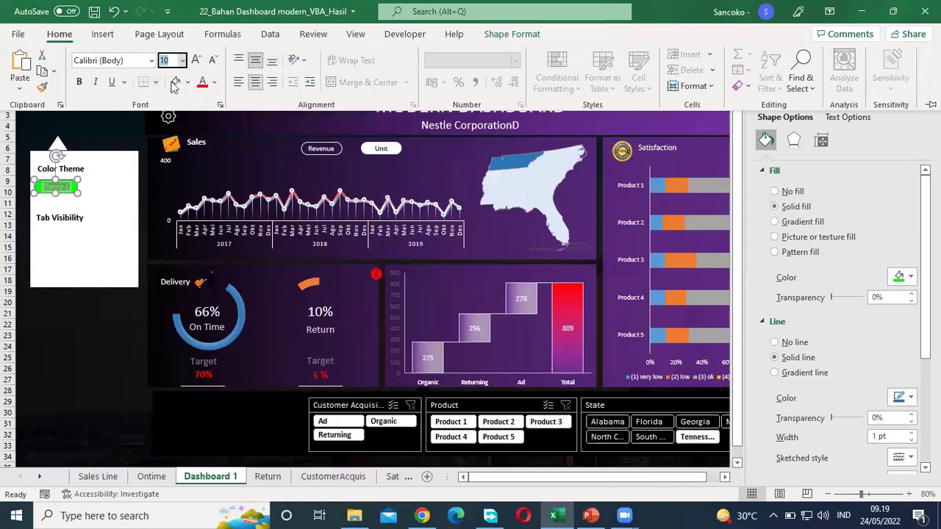
click(79, 82)
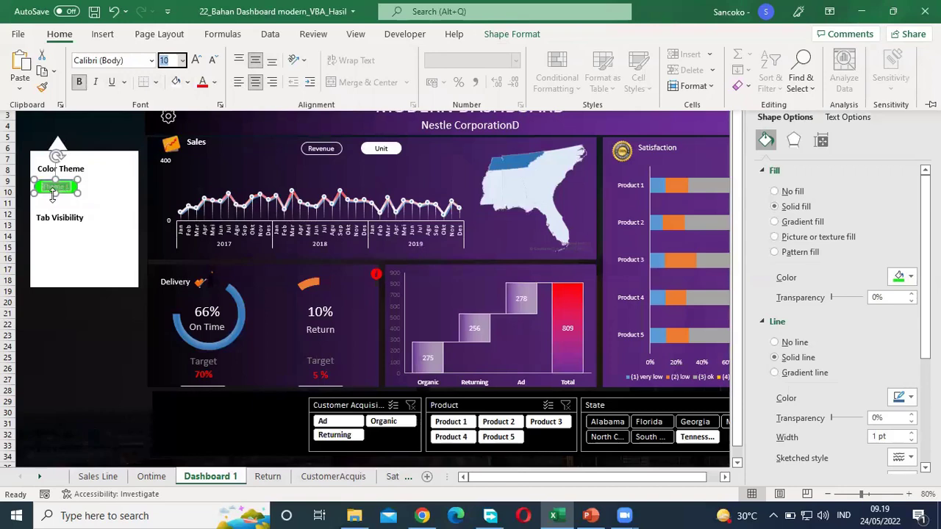
click(57, 190)
click(57, 342)
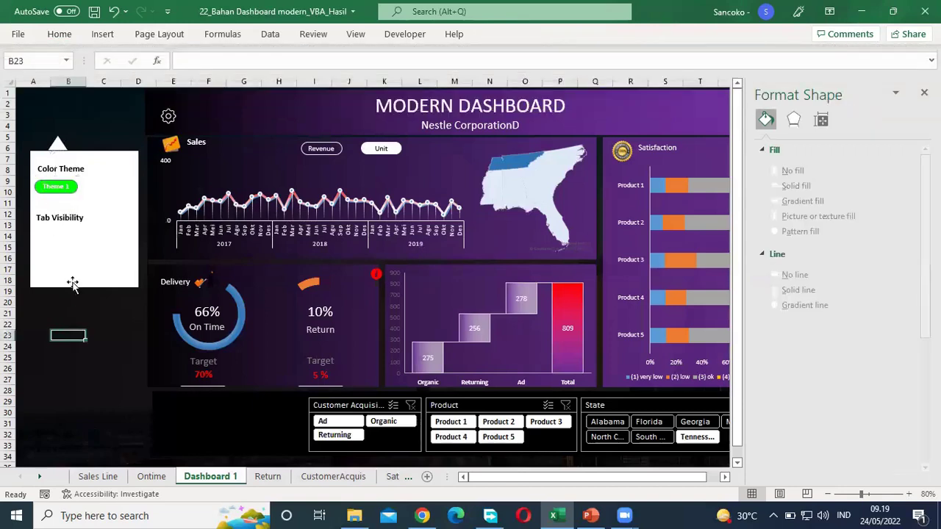
Duplicate the Theme 1 button and place the copy beside it inside the white panel
click(70, 190)
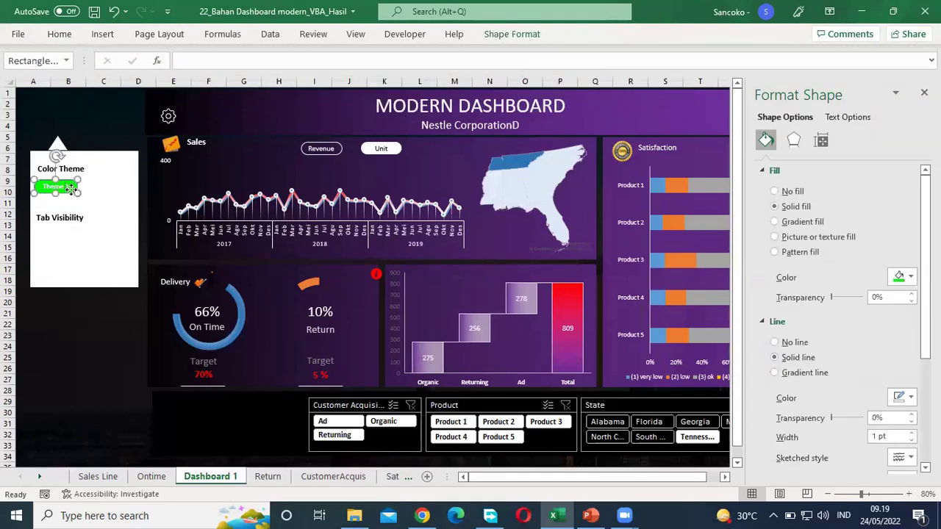
right_click(71, 189)
click(109, 180)
right_click(109, 191)
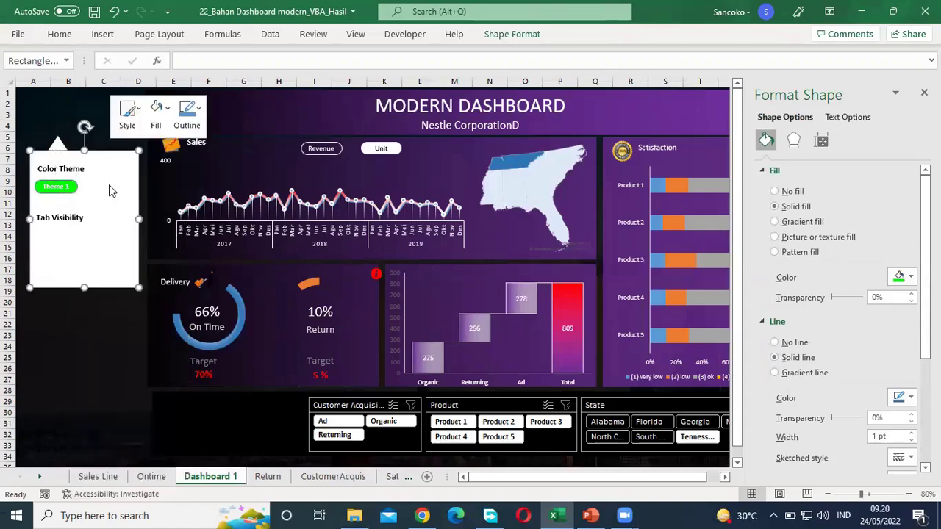
click(144, 219)
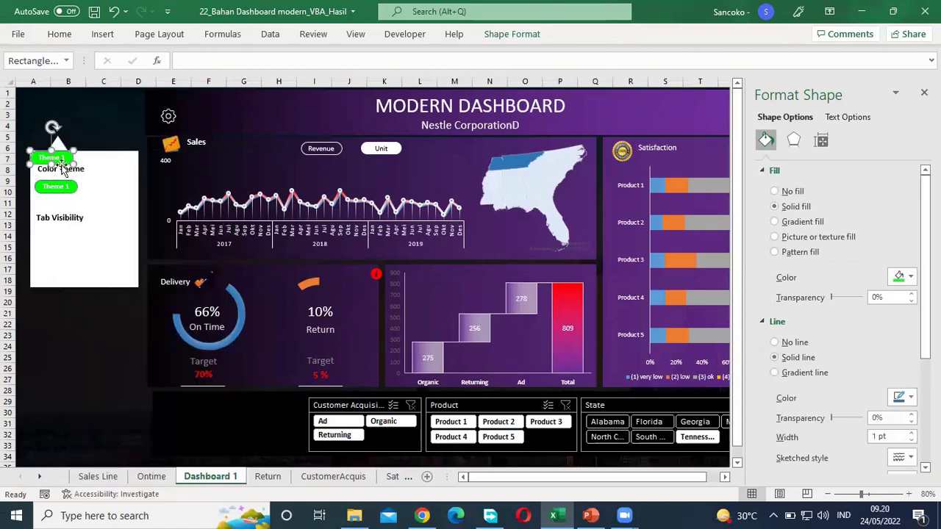
drag(59, 160, 115, 189)
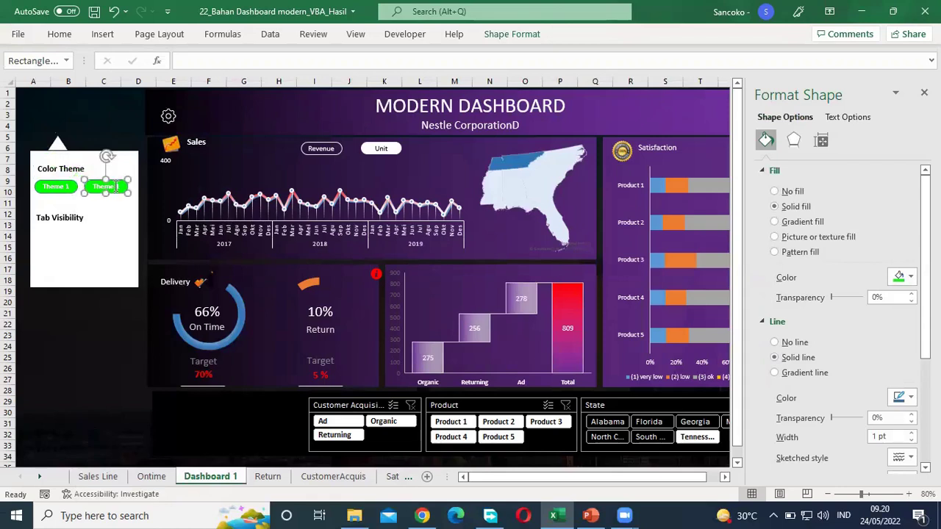
Change the copied button's text to "Theme 2"
double_click(121, 187)
text(2)
click(93, 331)
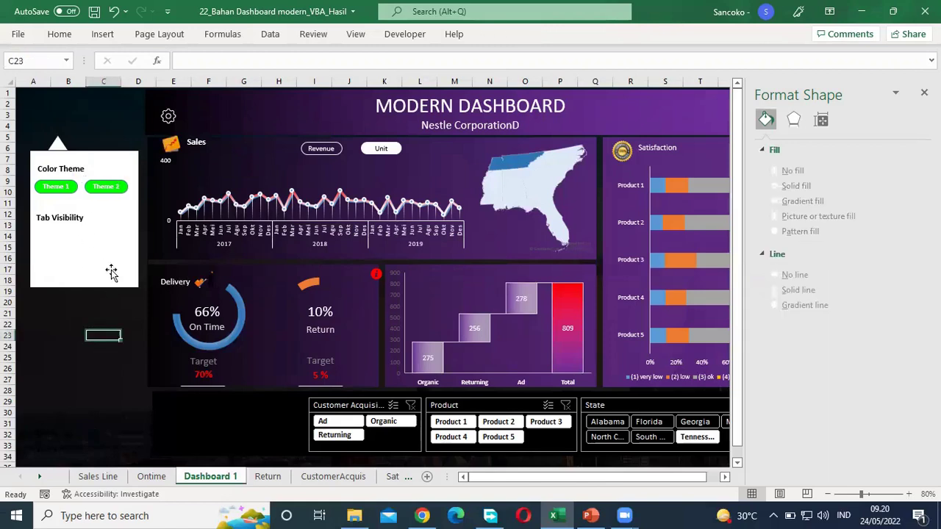
Fill the Theme 2 button with white, checking it against the icon preparation slide of the guide in PowerPoint
click(112, 189)
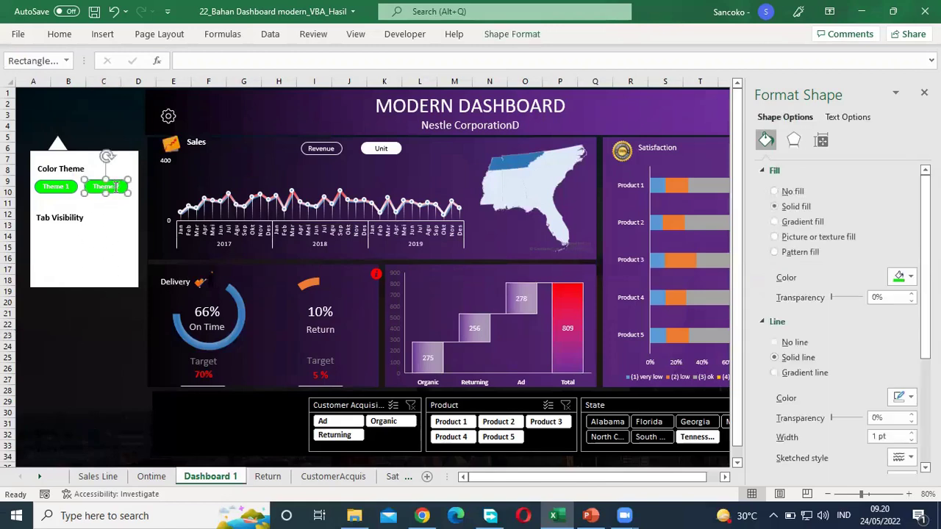
click(590, 515)
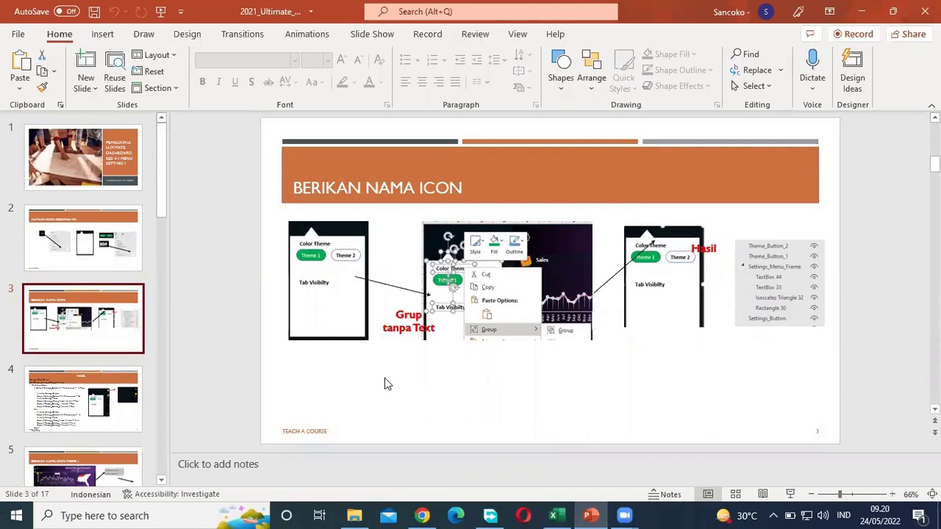
click(91, 251)
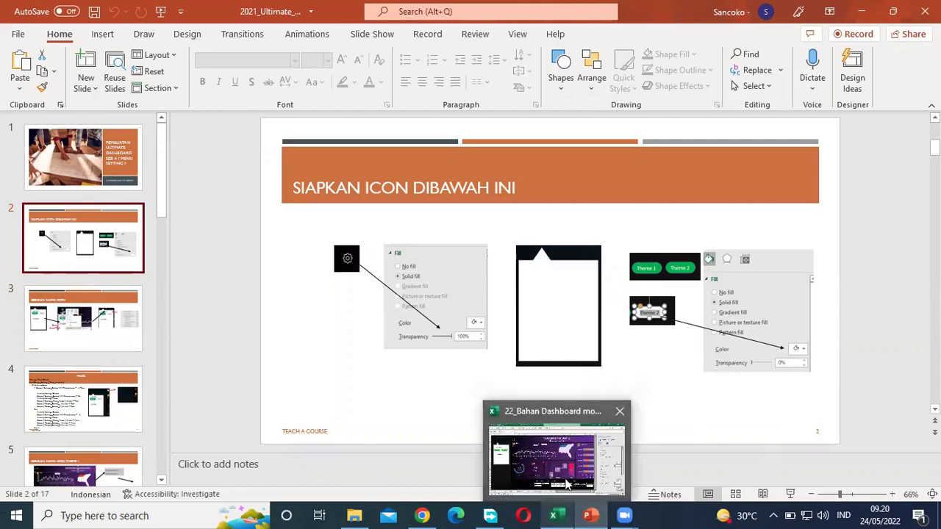
click(559, 515)
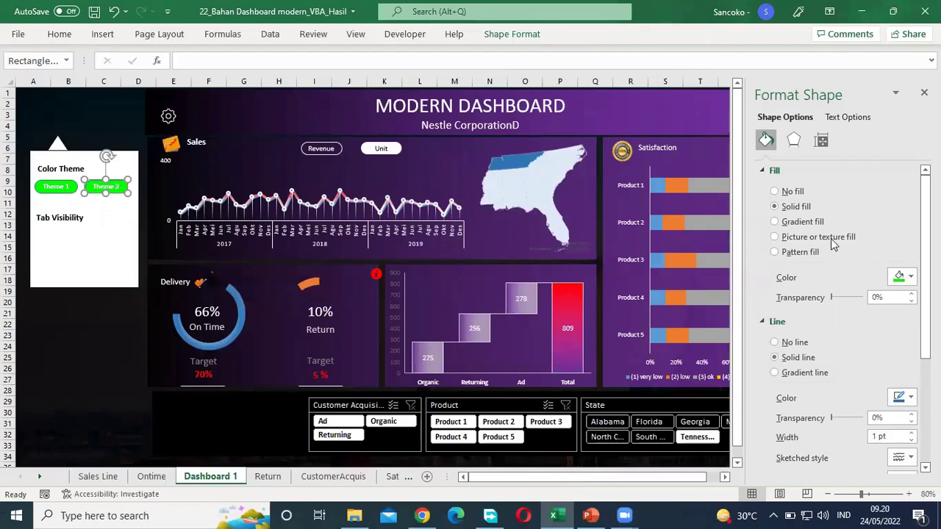
click(906, 276)
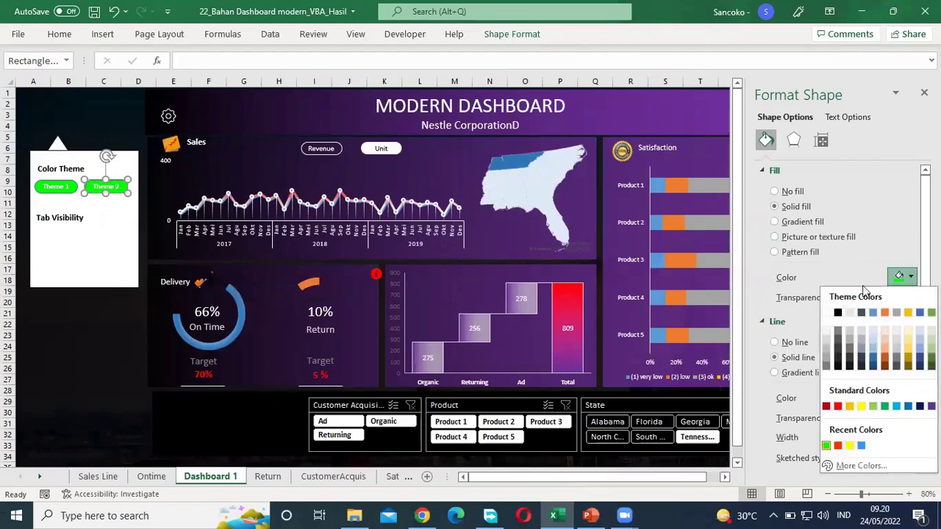
click(830, 315)
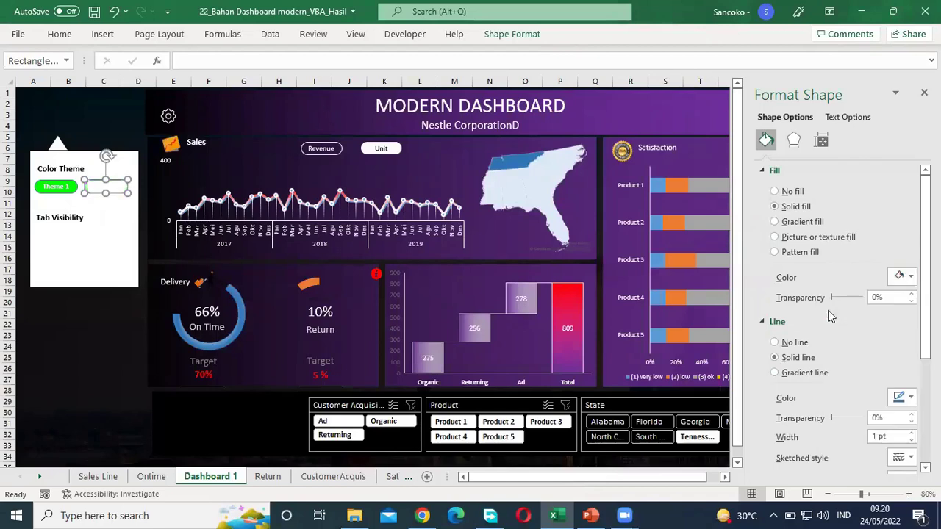
click(597, 515)
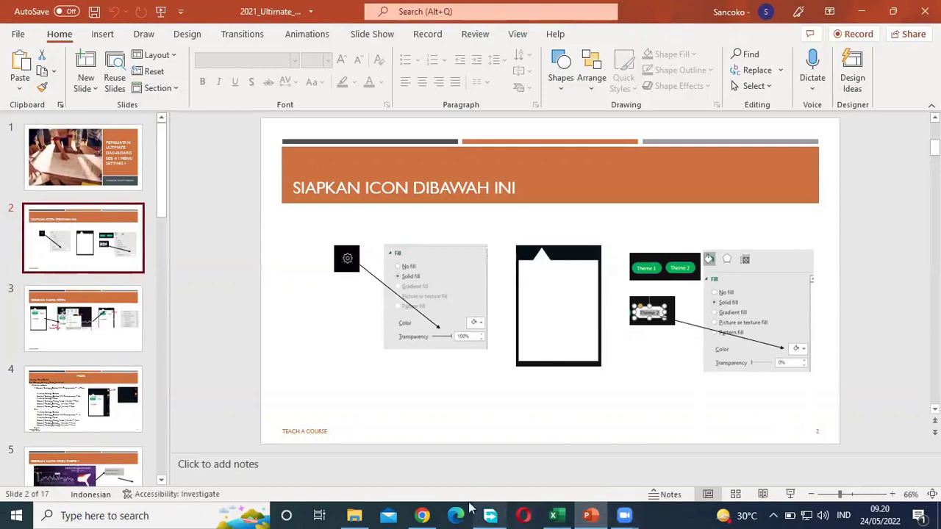
click(550, 514)
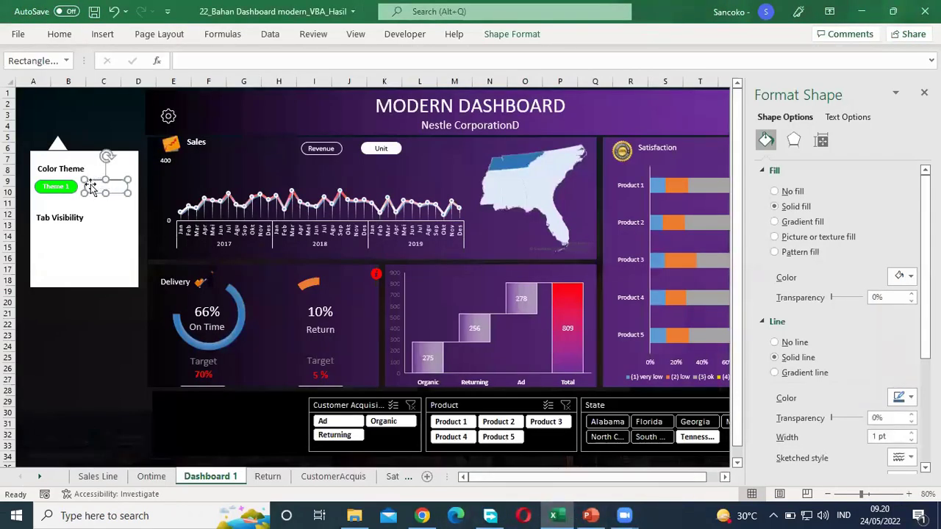
Set the Theme 2 button's text color to black
double_click(100, 185)
click(59, 35)
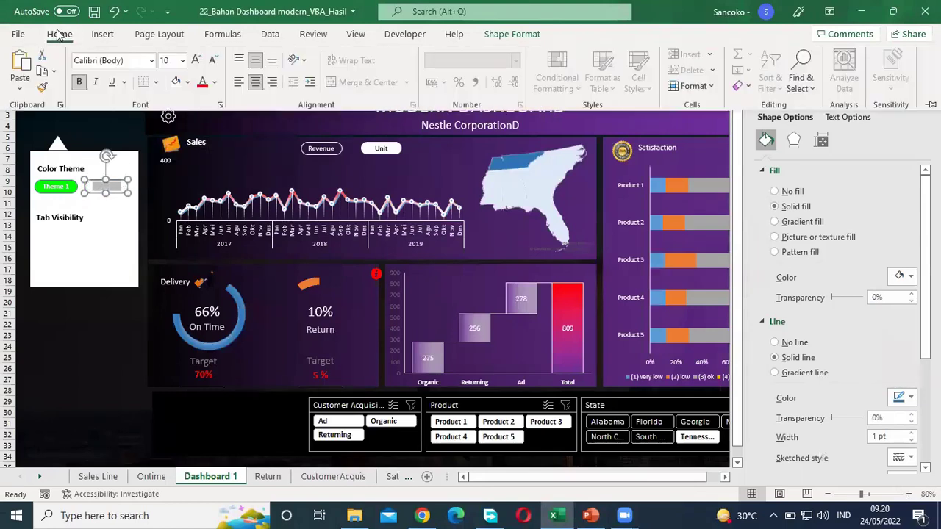
click(215, 83)
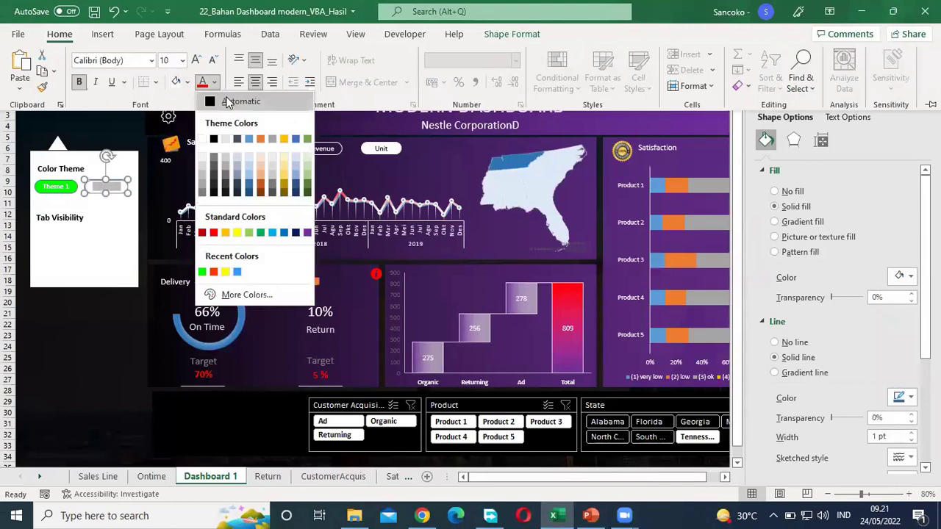
click(226, 100)
click(216, 85)
click(214, 139)
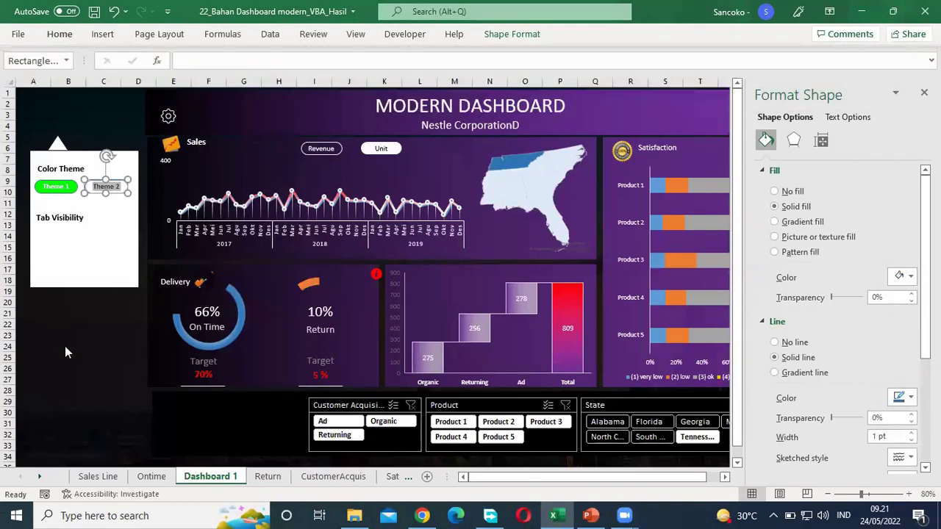
click(100, 335)
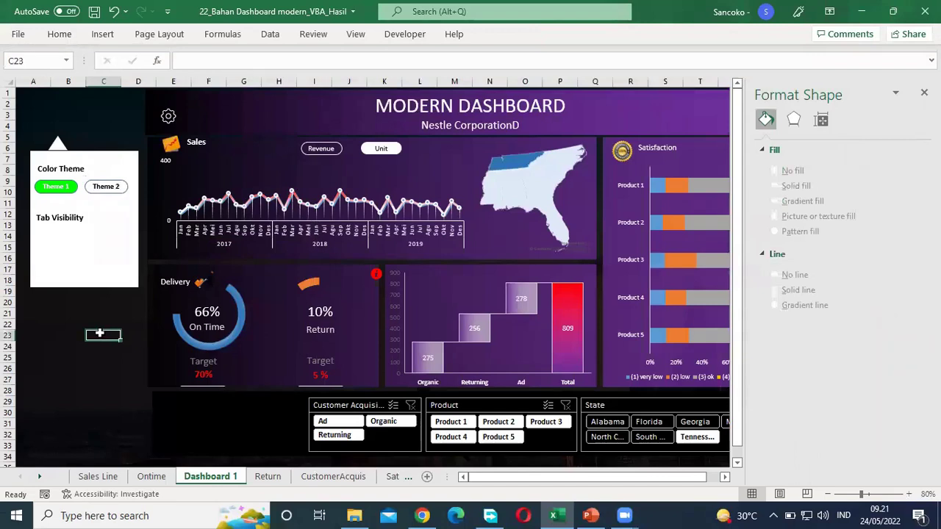
Group the white triangle with the white panel rectangle
click(56, 144)
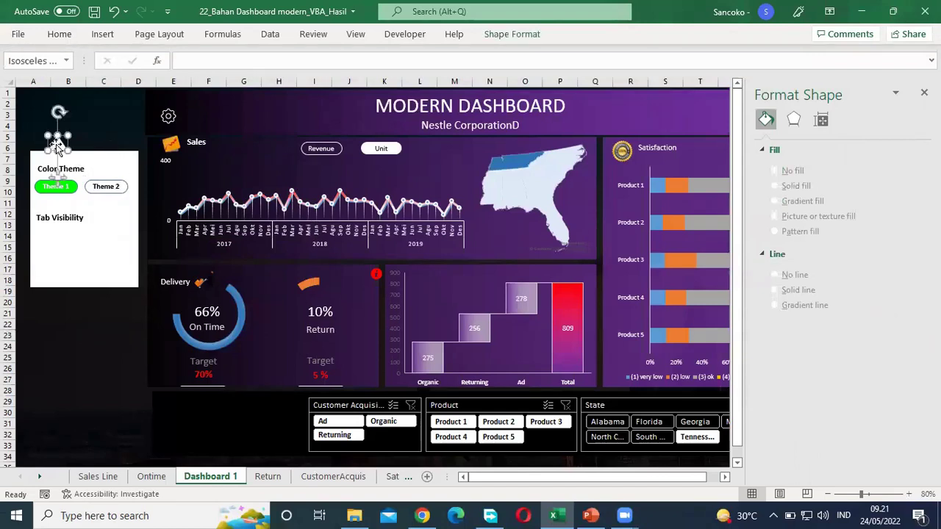
ctrl+click(92, 257)
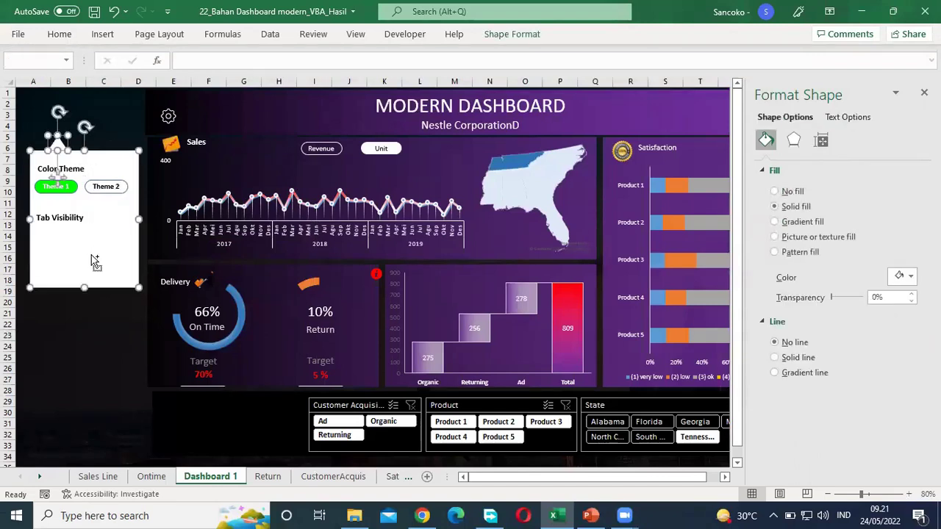
right_click(91, 257)
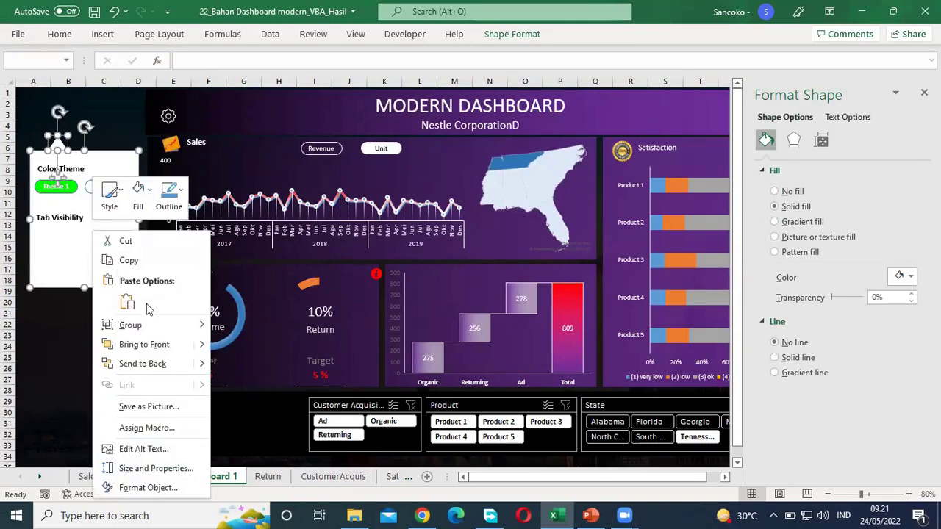
mouse_move(153, 325)
click(239, 325)
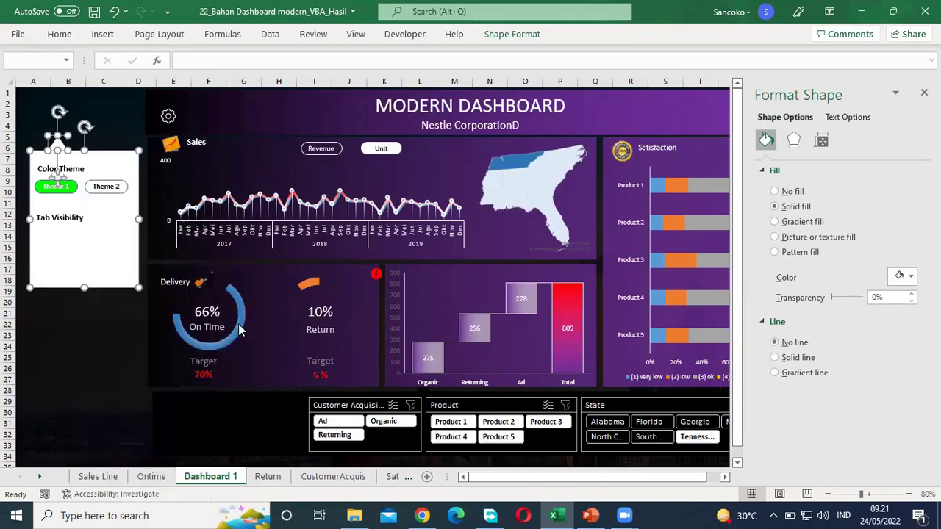
click(76, 350)
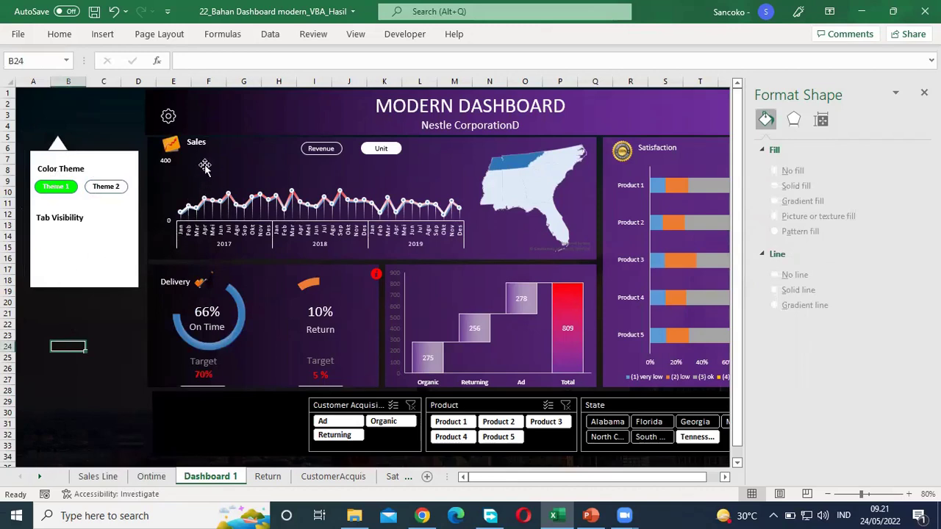
Examine the gear icon, the grouped white panel and the Theme 1 and Theme 2 buttons on the dashboard
click(169, 119)
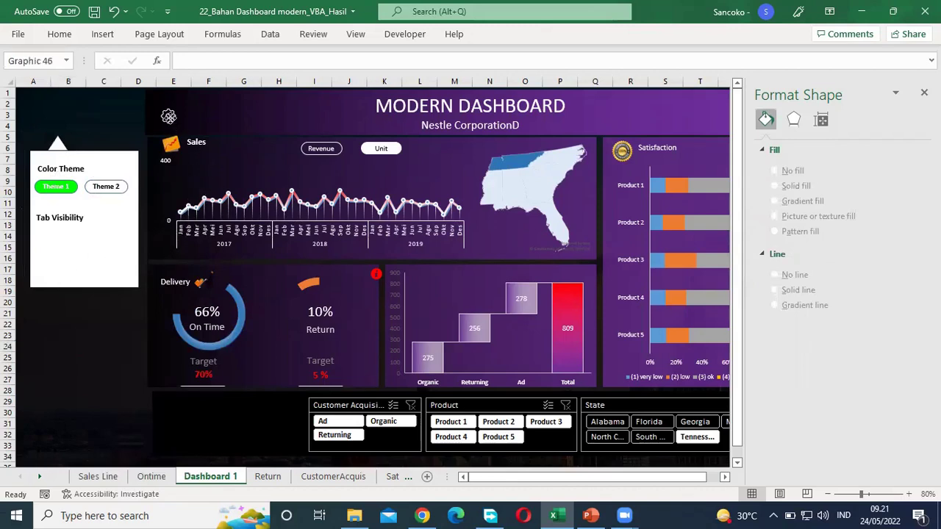
click(111, 157)
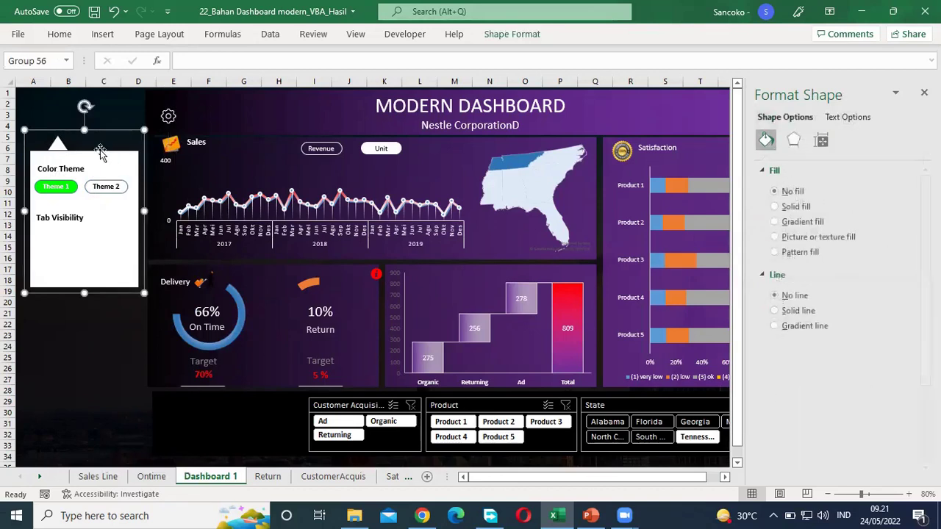
click(64, 189)
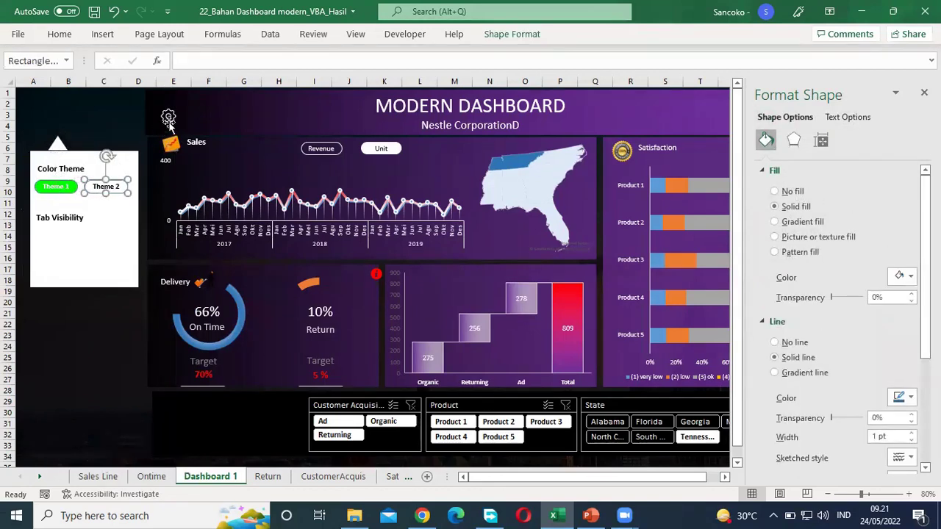
click(168, 116)
click(76, 152)
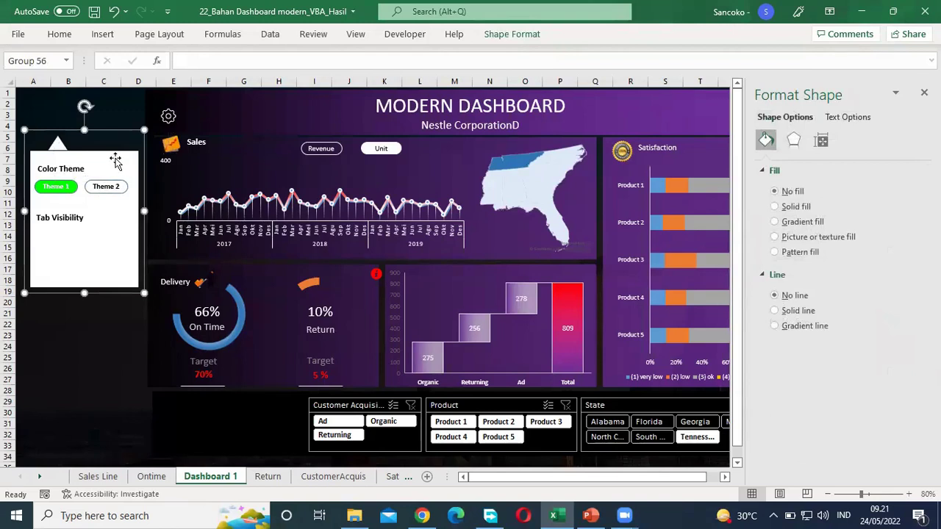
click(166, 114)
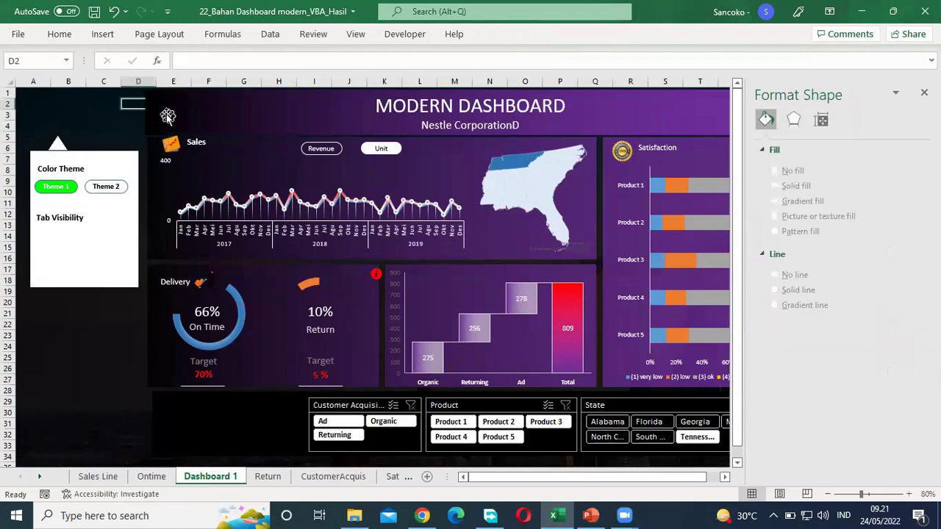
click(59, 146)
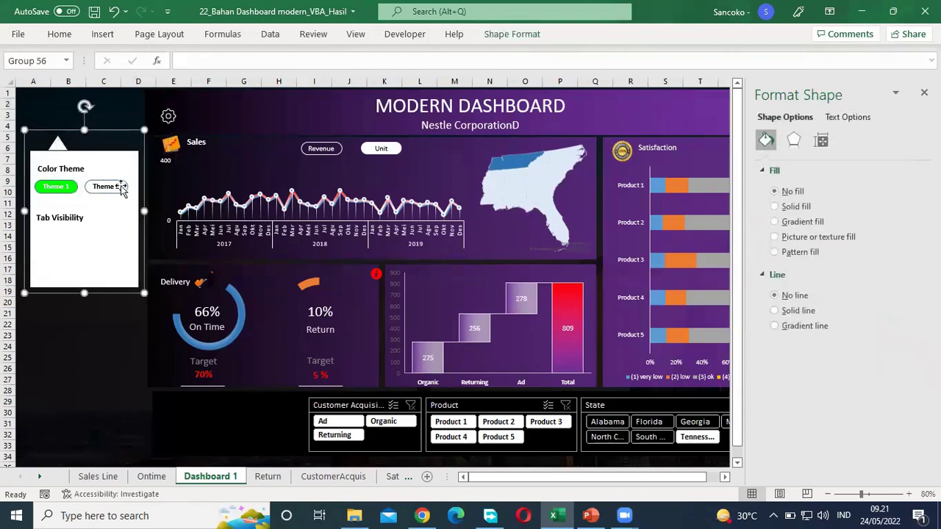
click(66, 184)
click(109, 188)
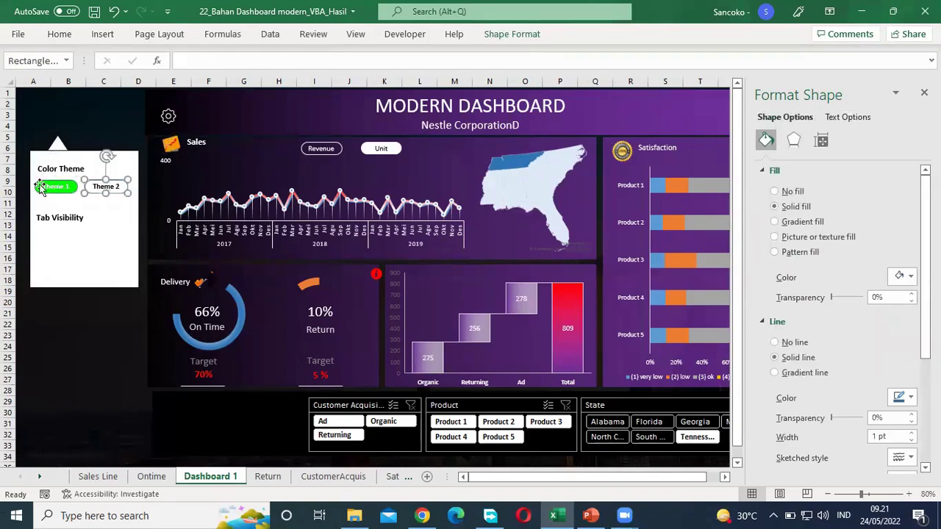
drag(46, 186, 68, 186)
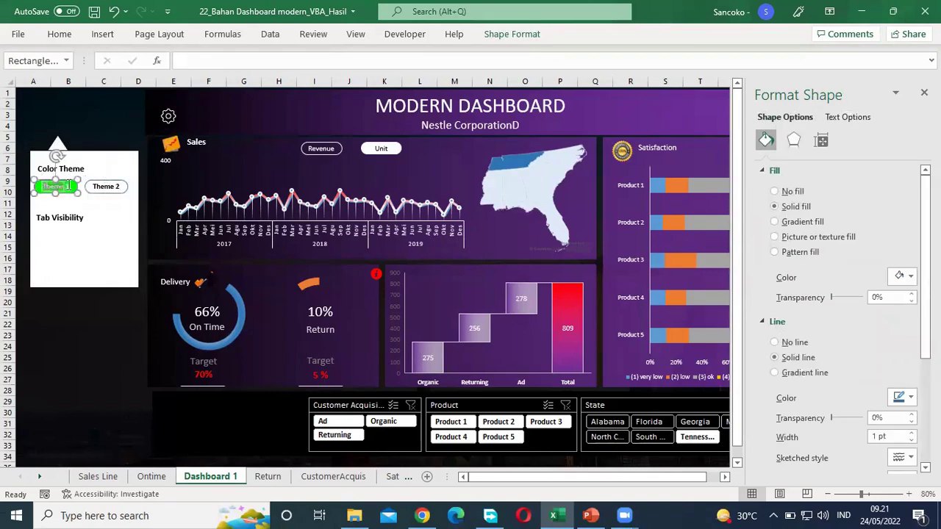
click(66, 38)
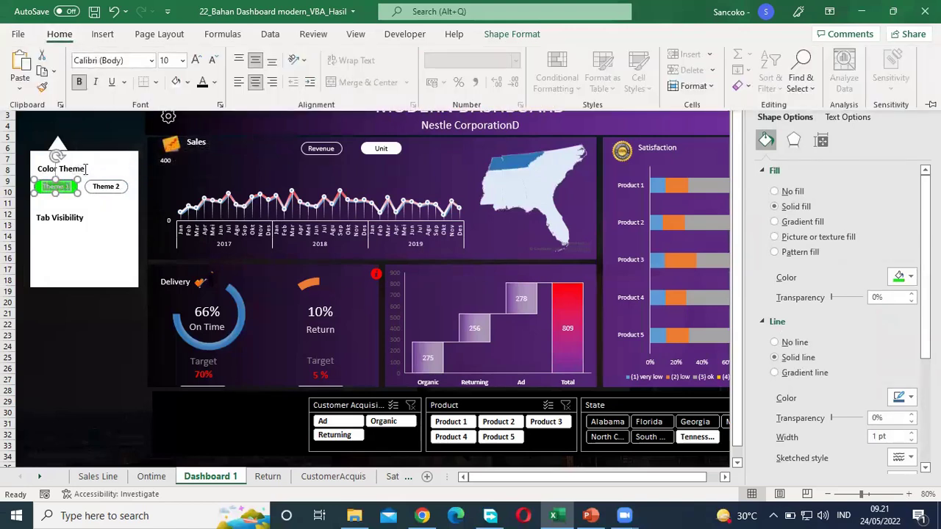
click(68, 326)
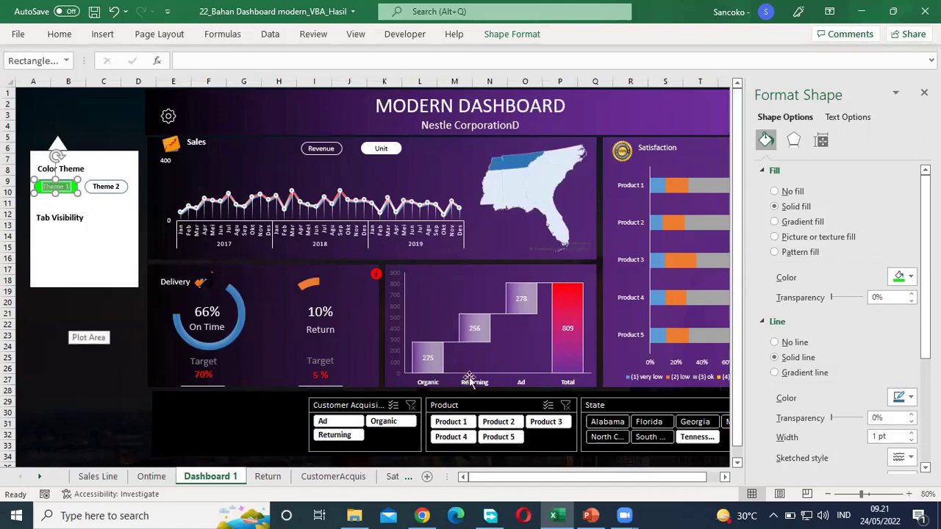
Switch to the PowerPoint guide and review the icon preparation slide and the icon naming slide
click(591, 515)
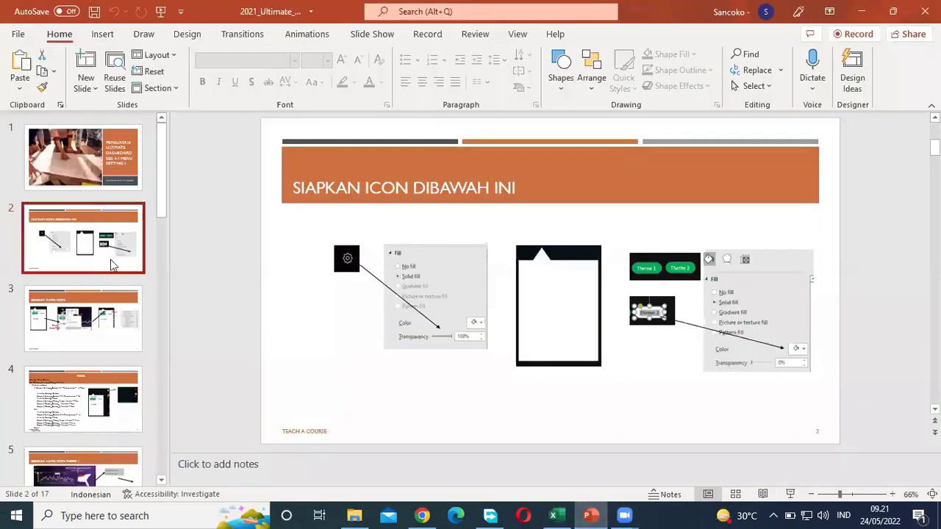
click(430, 290)
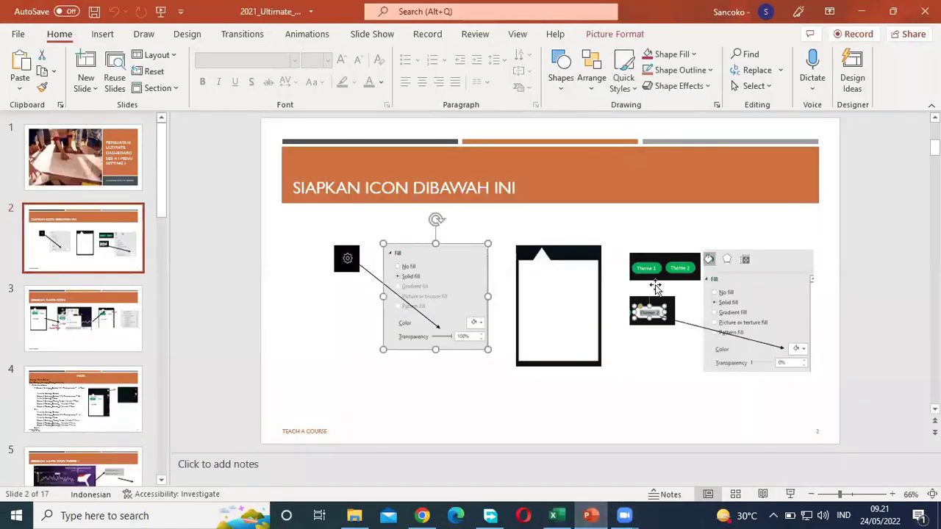
click(647, 278)
click(587, 285)
click(728, 291)
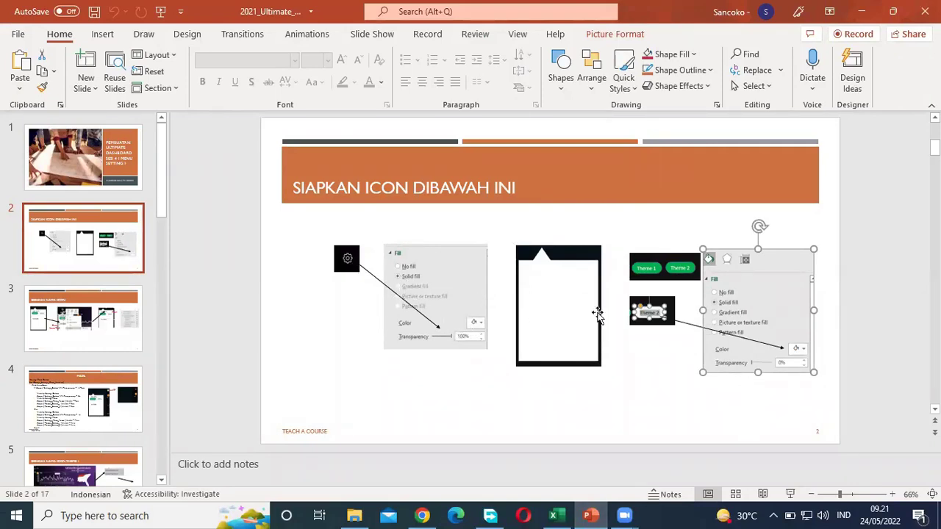
click(132, 318)
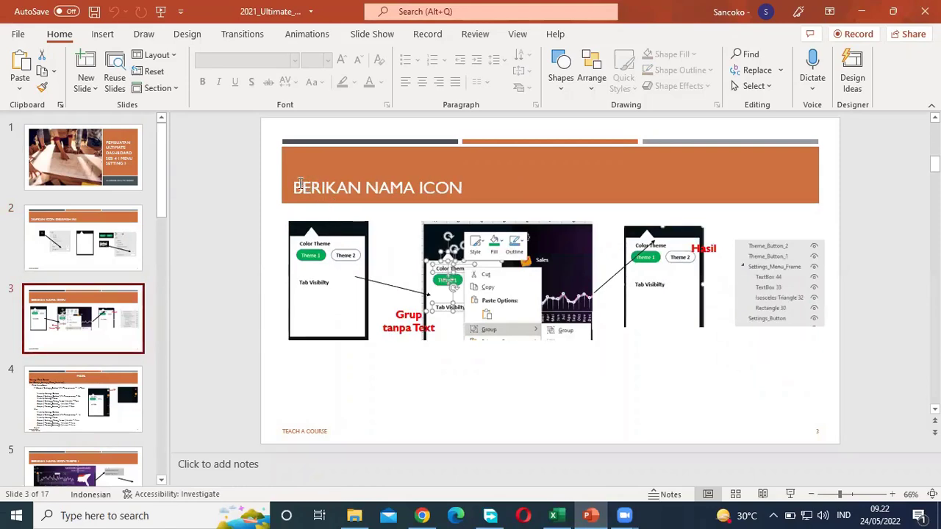
click(298, 186)
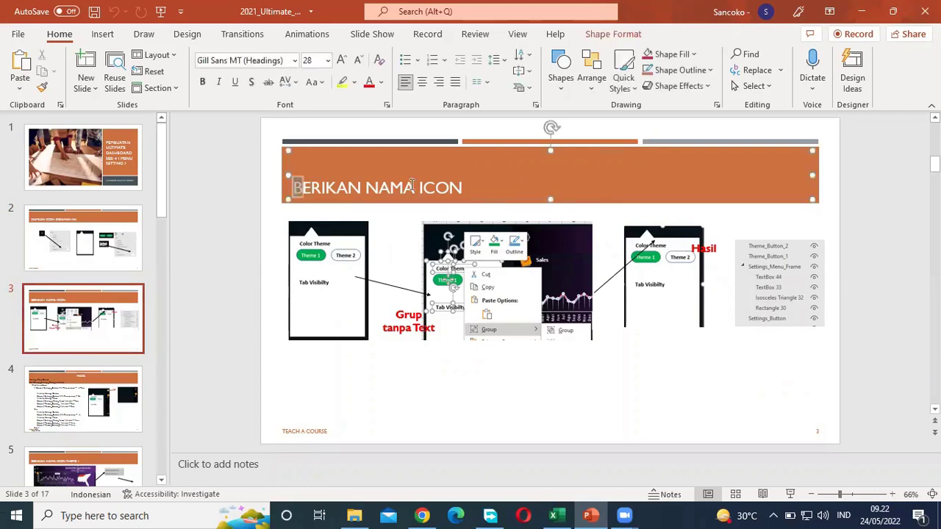
drag(412, 185, 412, 186)
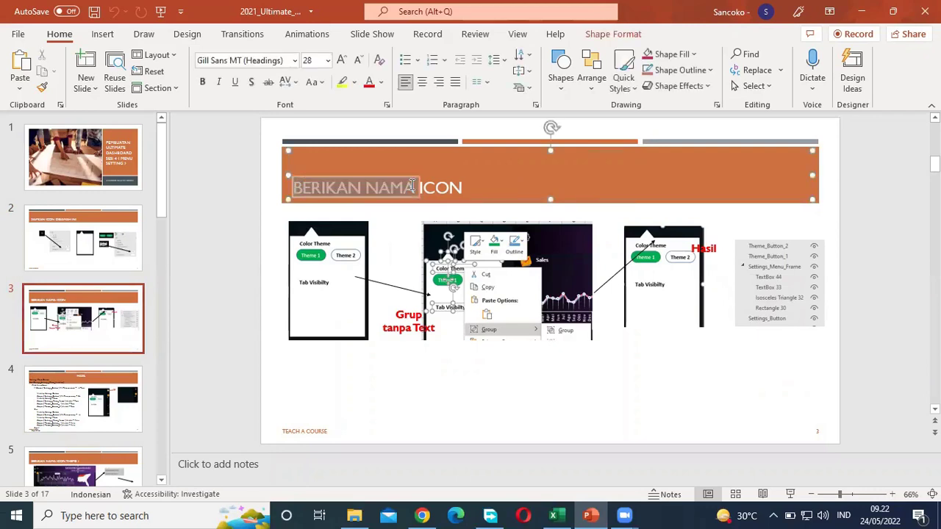
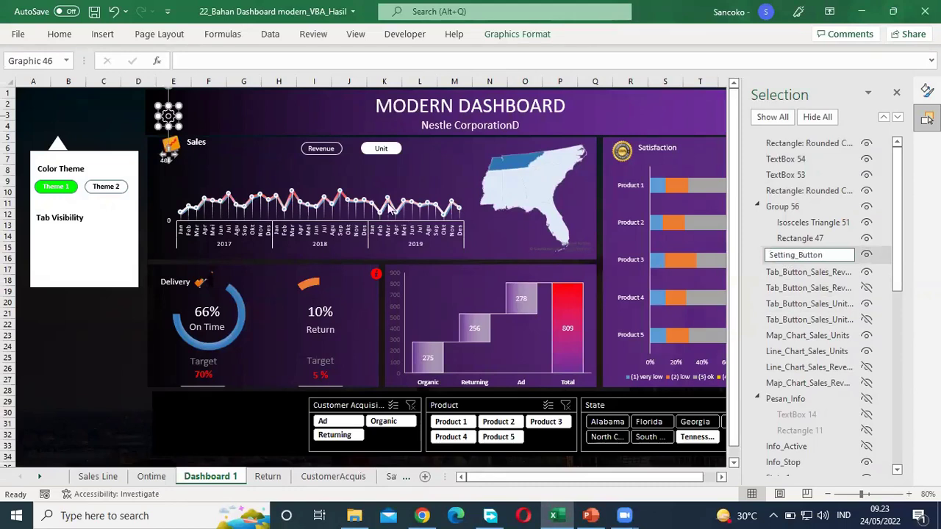
Rename the white panel group in Excel as Setting_Menu_Theme, consulting the icon naming slide of the PowerPoint guide
click(60, 139)
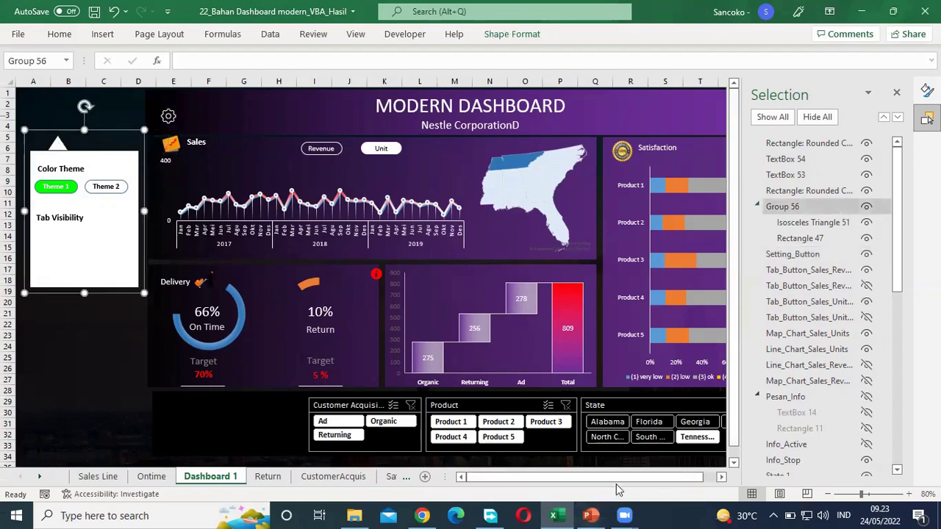
click(590, 515)
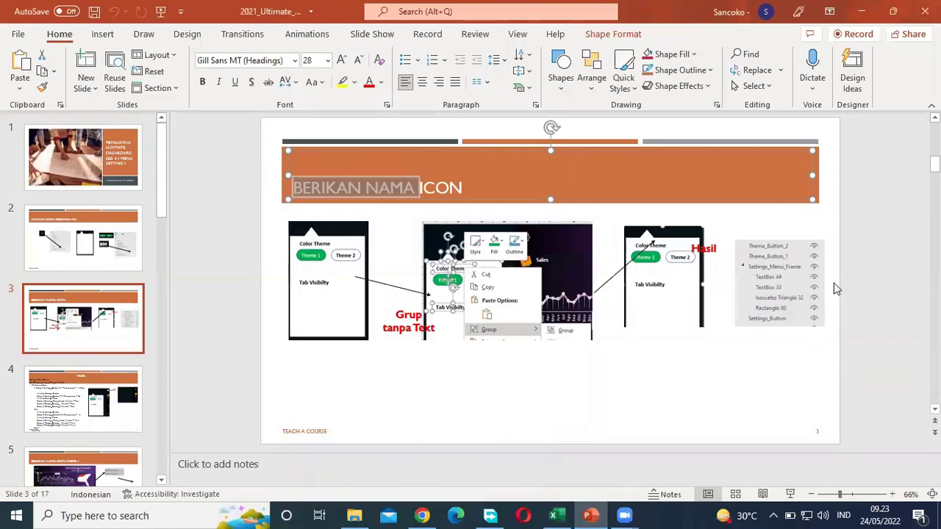
click(556, 515)
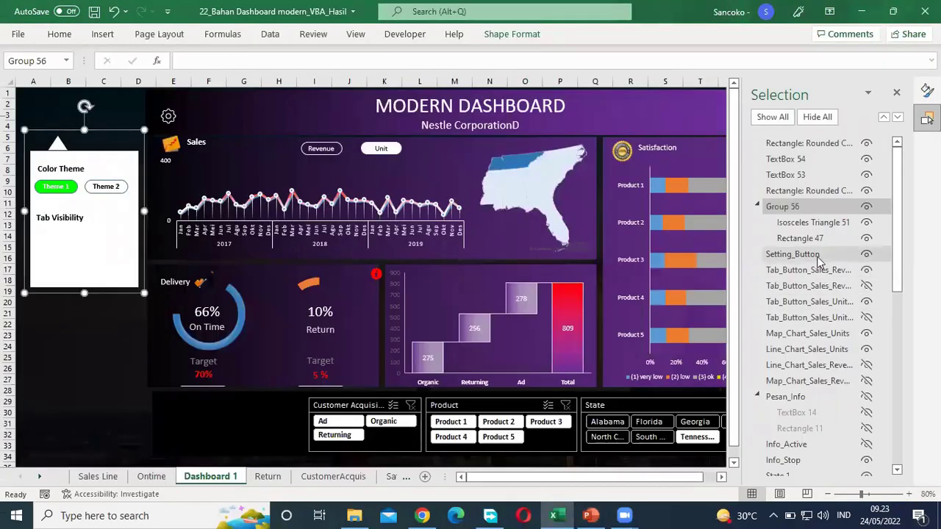
click(816, 209)
drag(816, 209, 767, 209)
text(Setting)
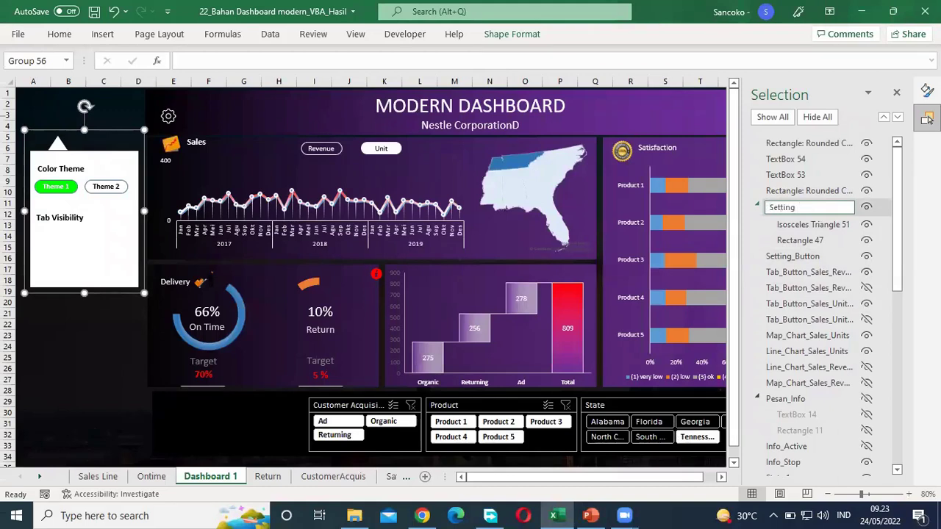
key(Return)
key(alt+Tab)
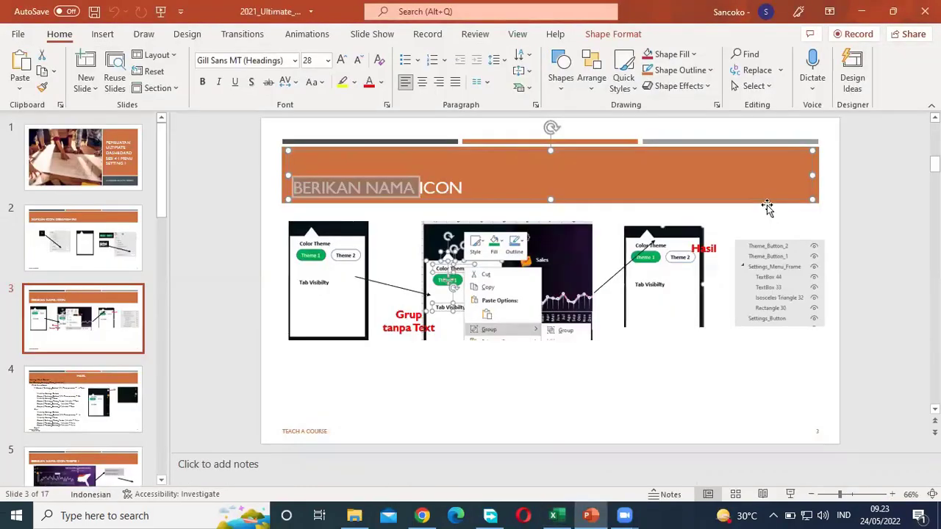
key(alt+Tab)
click(796, 207)
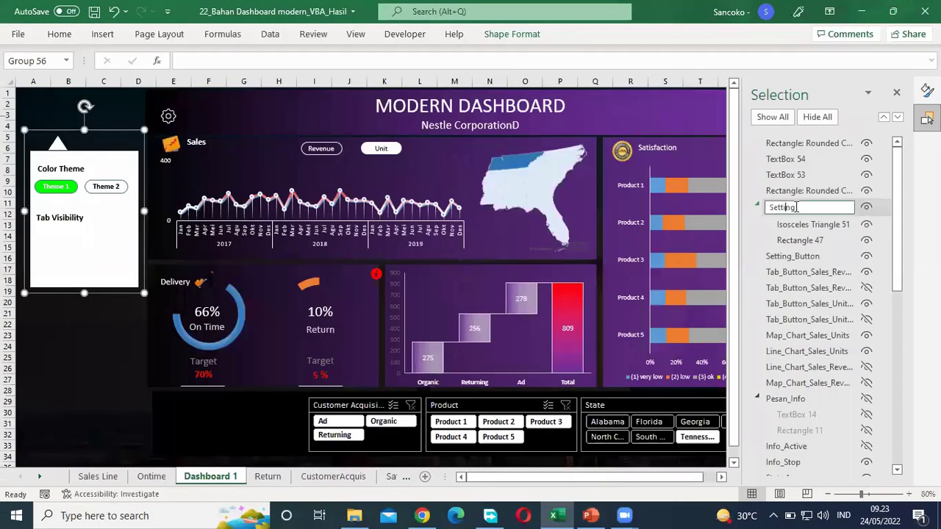
text(_Menu)
text(_Fra)
Select the Theme 1 button and look up its object name on the naming slide in PowerPoint
click(70, 189)
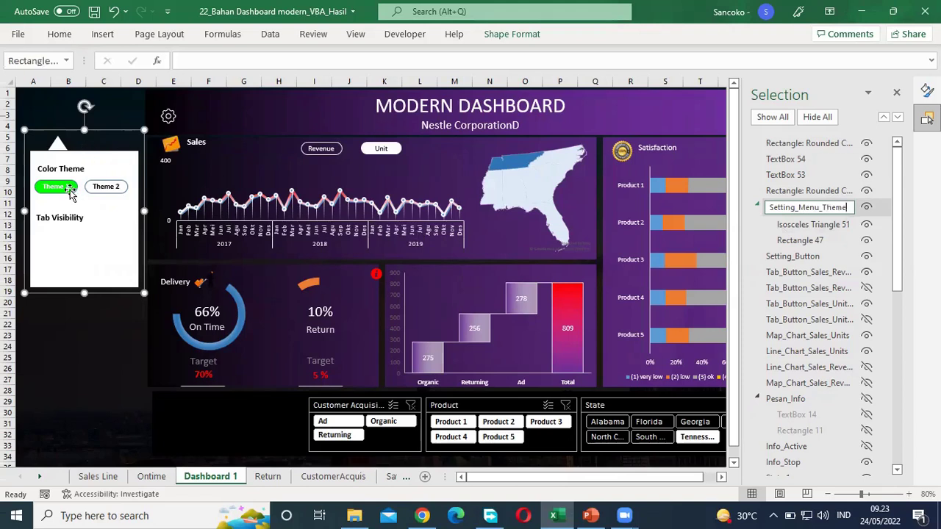
click(597, 514)
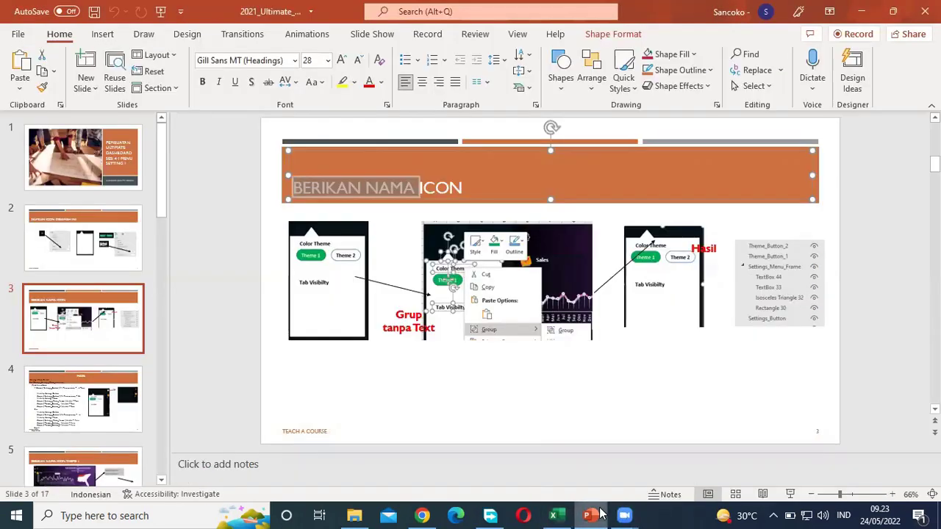
click(553, 515)
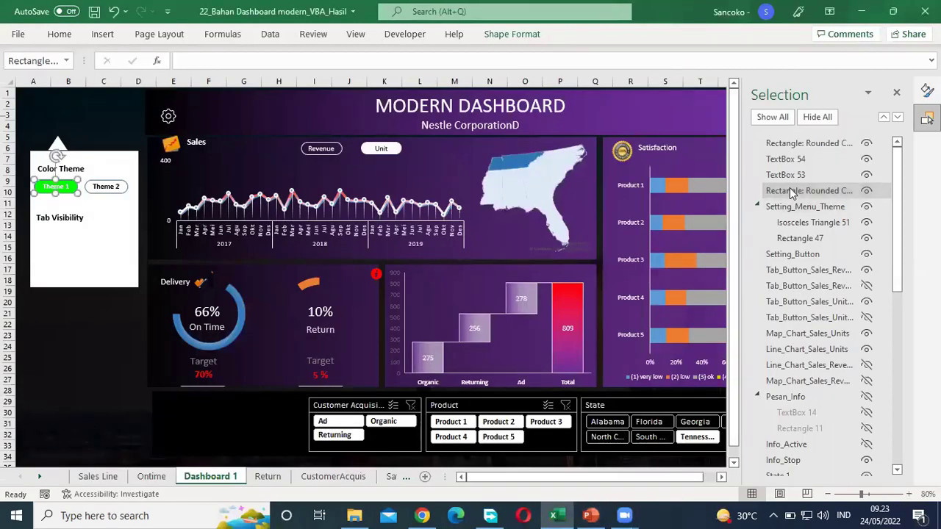
text(The)
key(BackSpace)
key(BackSpace)
key(BackSpace)
key(BackSpace)
Rename the Theme 1 button's shape as Theme_Button_1
click(804, 190)
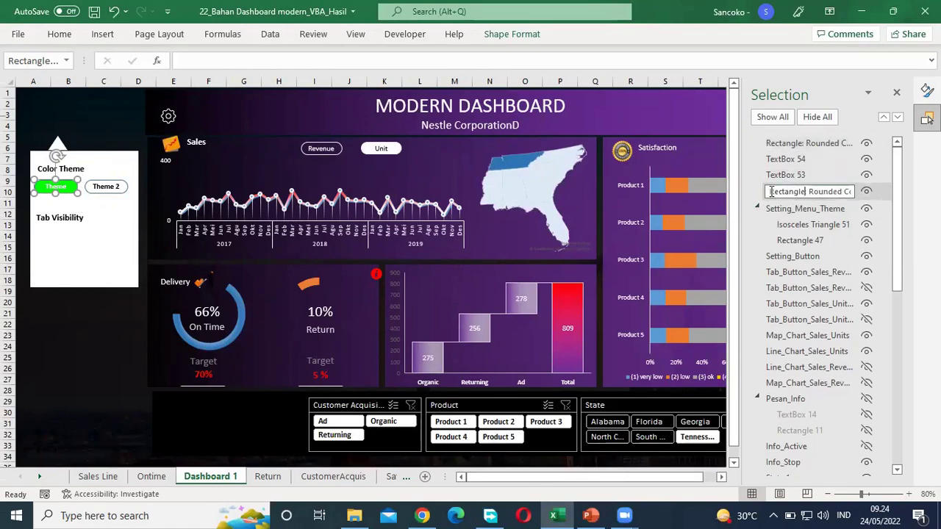
drag(770, 191, 887, 192)
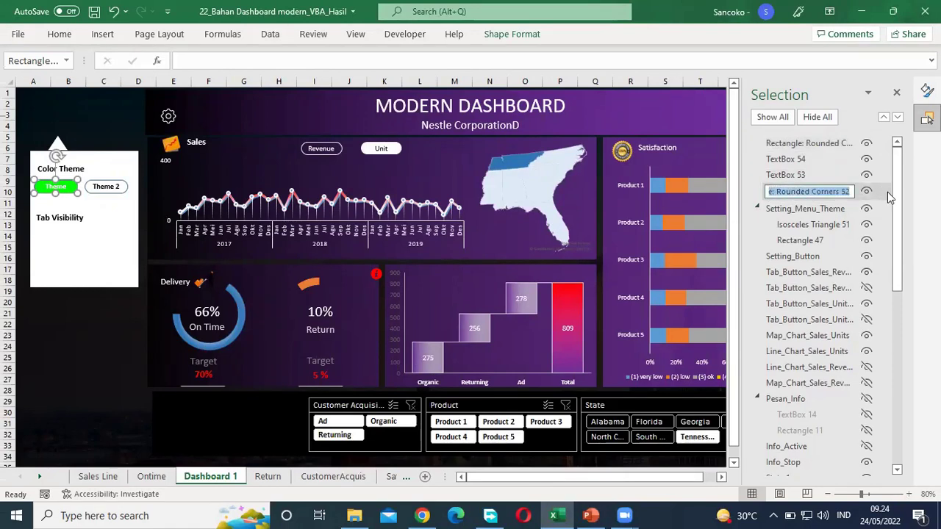
text(Thme)
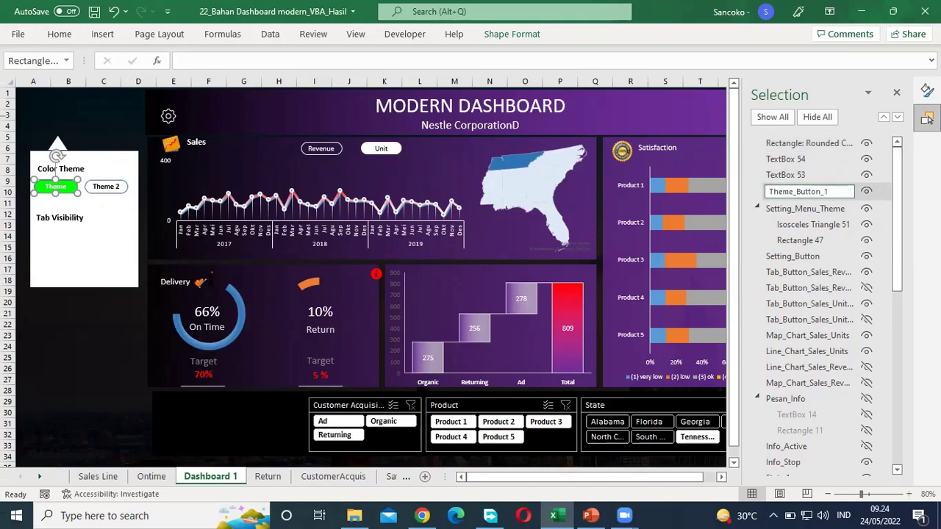
Rename the Theme 2 button's shape as Theme_Button_2, checking the naming slide in PowerPoint first
click(580, 515)
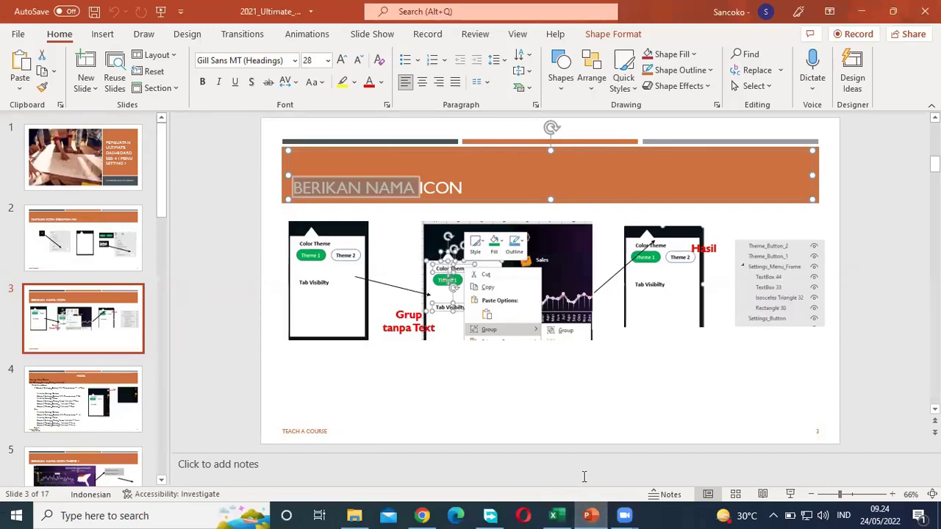
click(556, 515)
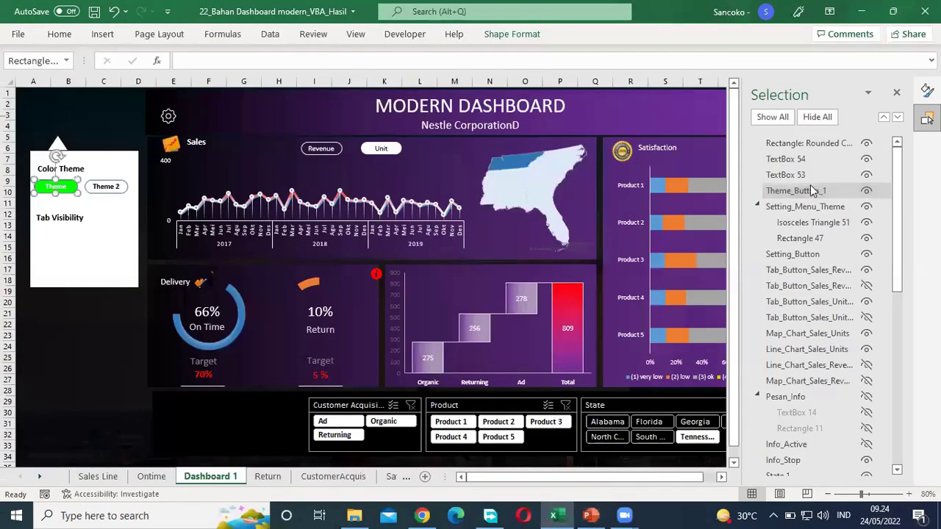
click(125, 189)
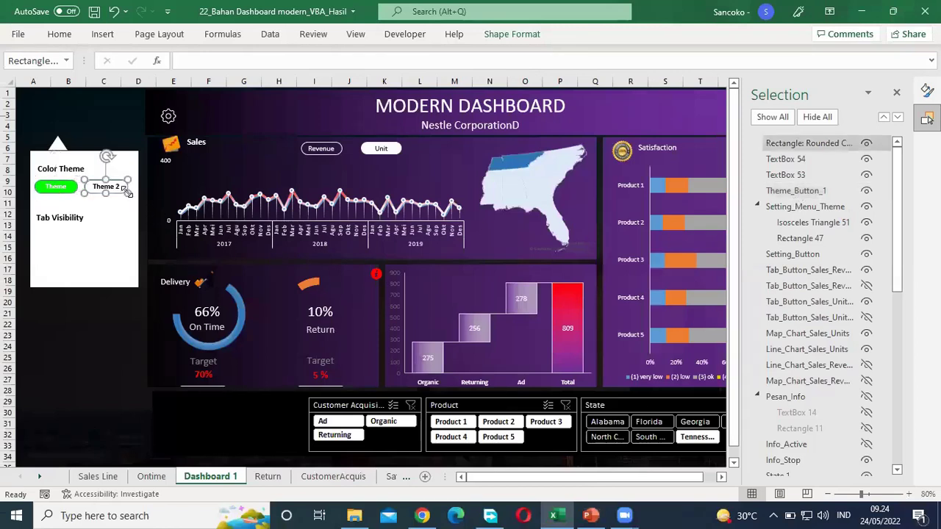
click(819, 146)
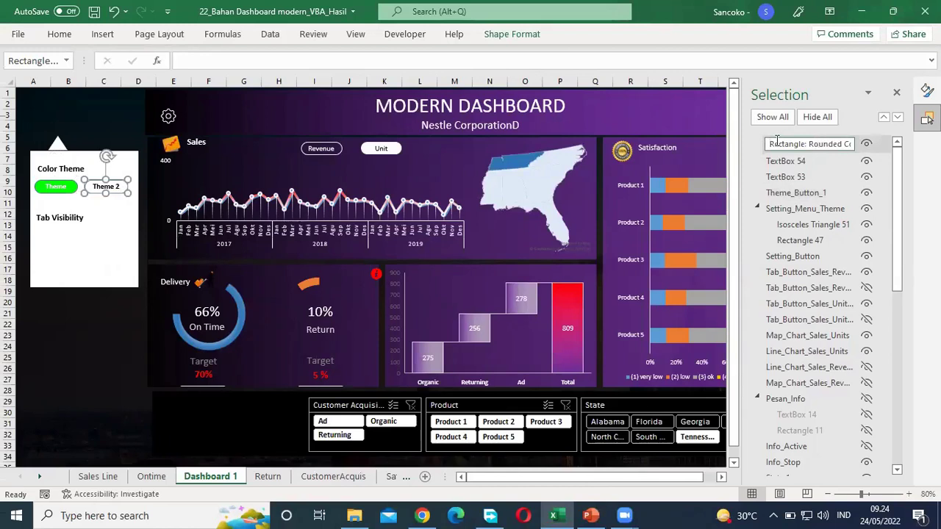
drag(769, 144, 901, 150)
text(Theme_Button_2)
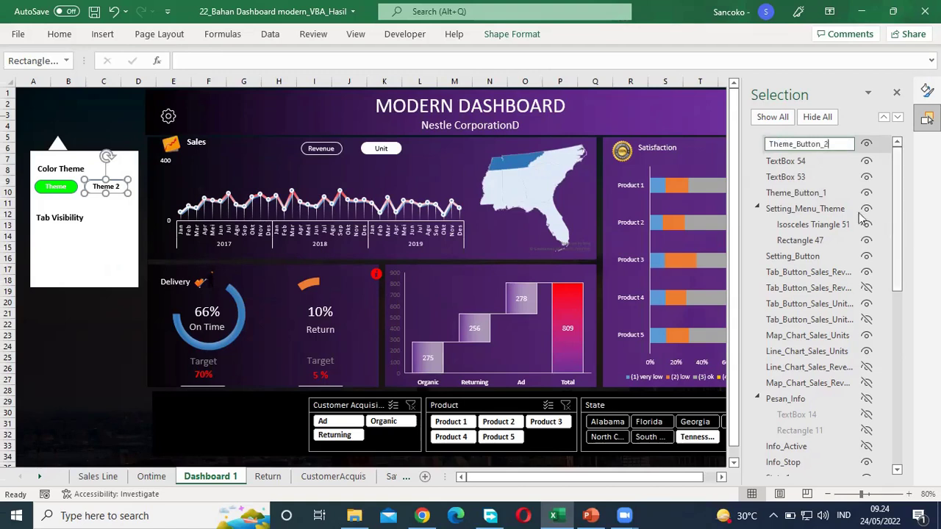
Move Theme_Button_2 below Theme_Button_1 in the object order, just above the Setting_Menu_Theme group
click(800, 193)
click(801, 196)
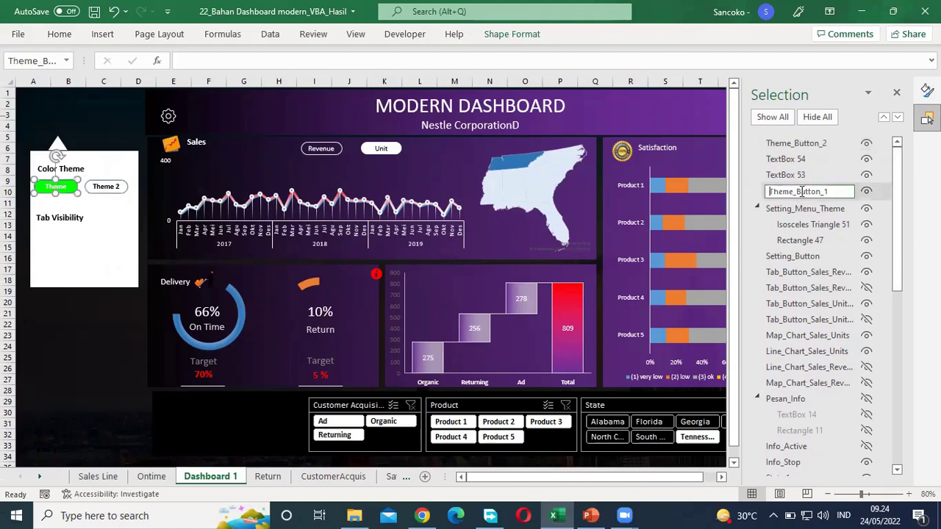
click(812, 146)
drag(812, 147, 811, 192)
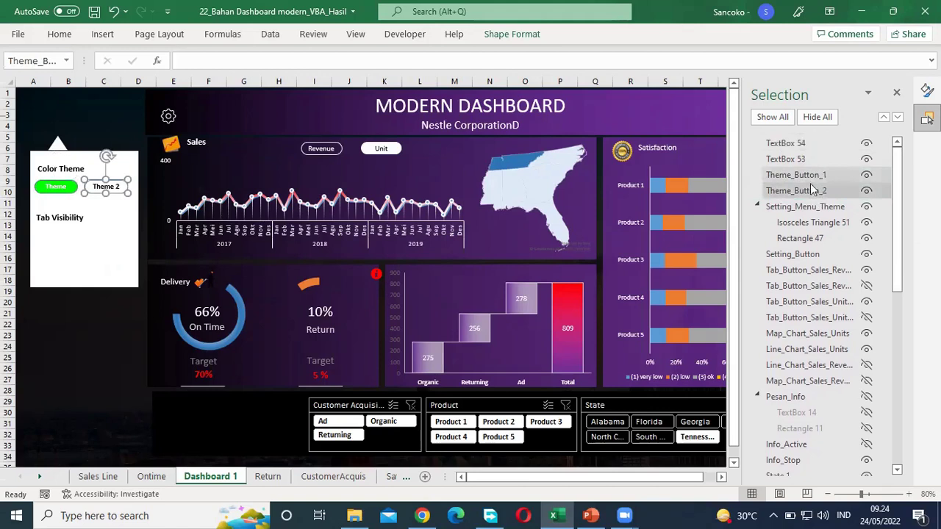
Compare the names and order of the settings objects in Excel with the icon naming slide in PowerPoint
click(829, 224)
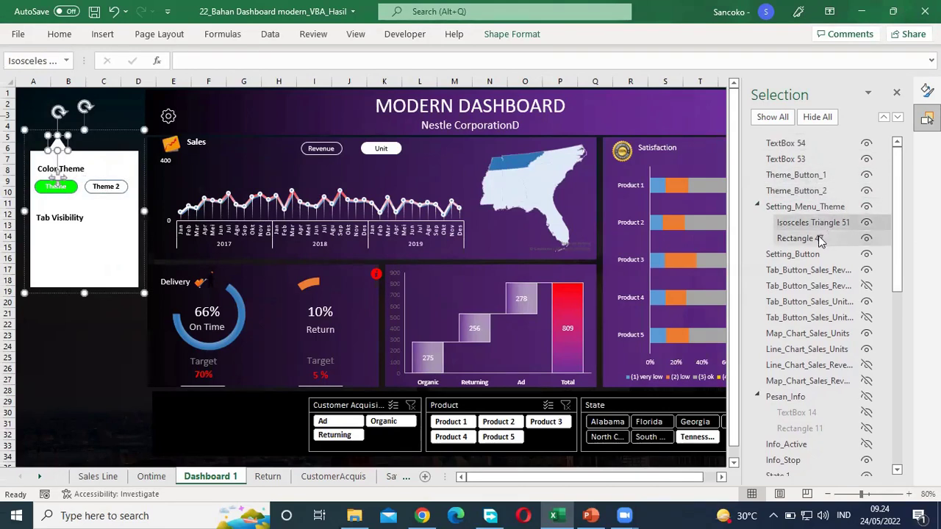
click(820, 239)
click(827, 223)
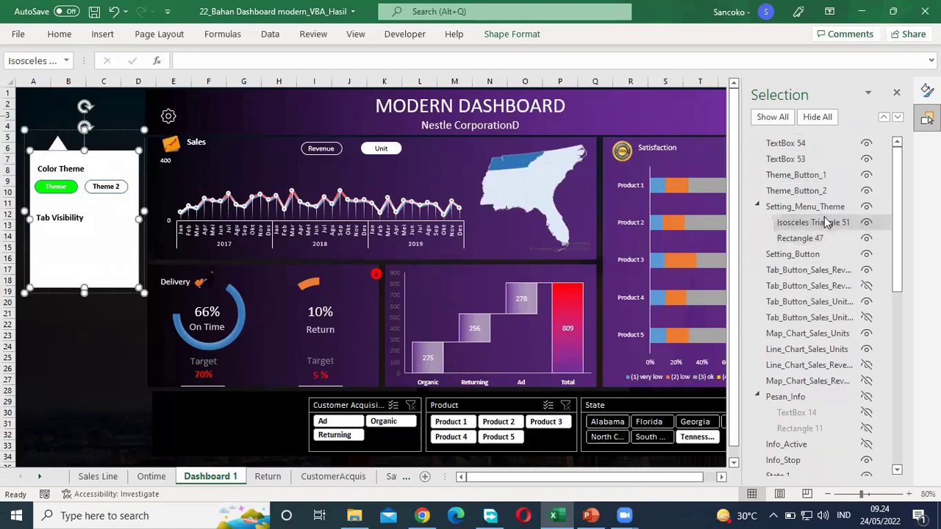
click(829, 207)
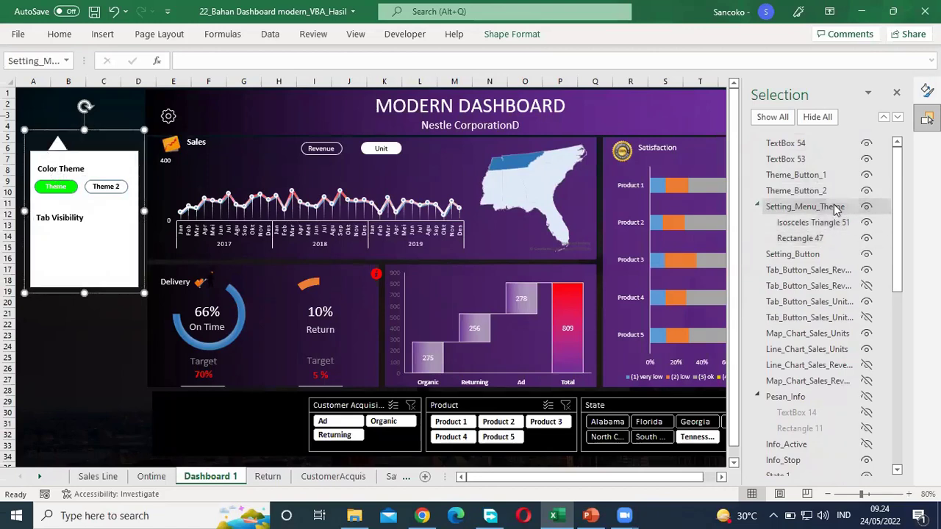
click(816, 254)
click(47, 348)
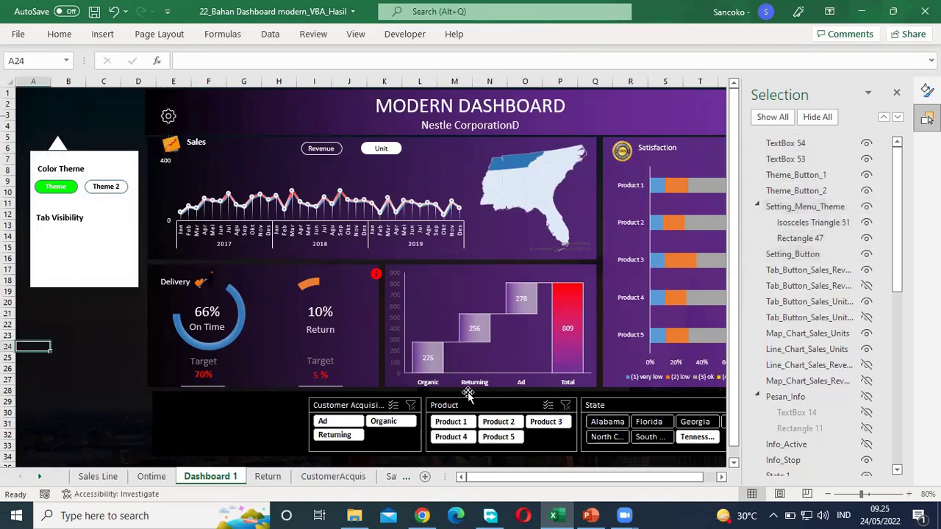
click(590, 515)
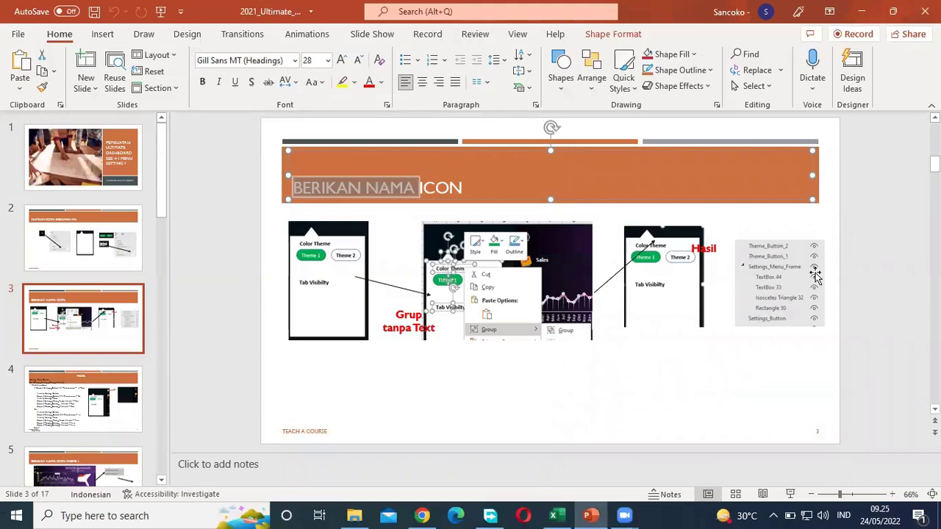
click(557, 515)
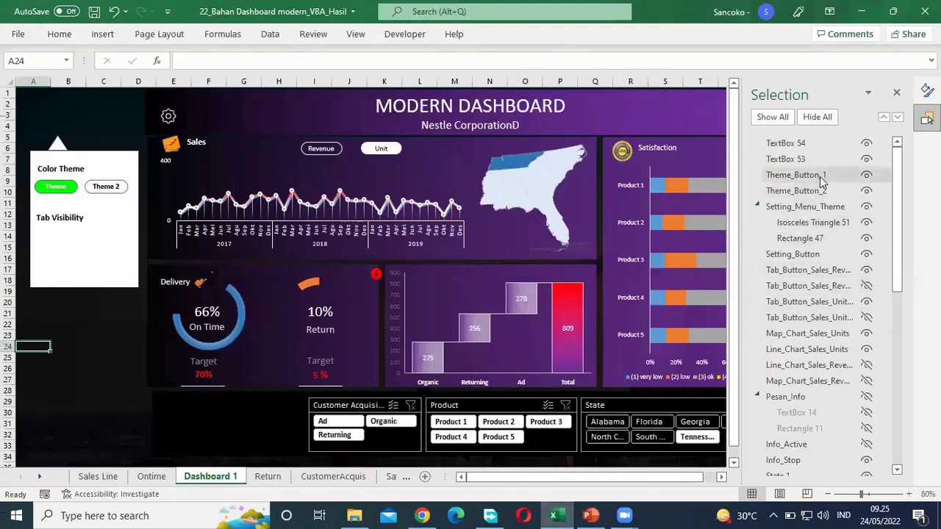
click(823, 255)
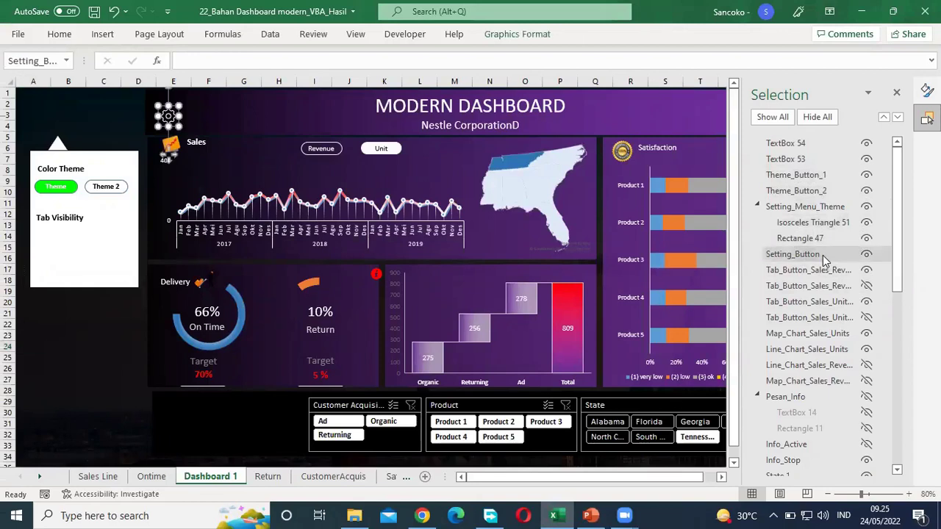
click(823, 208)
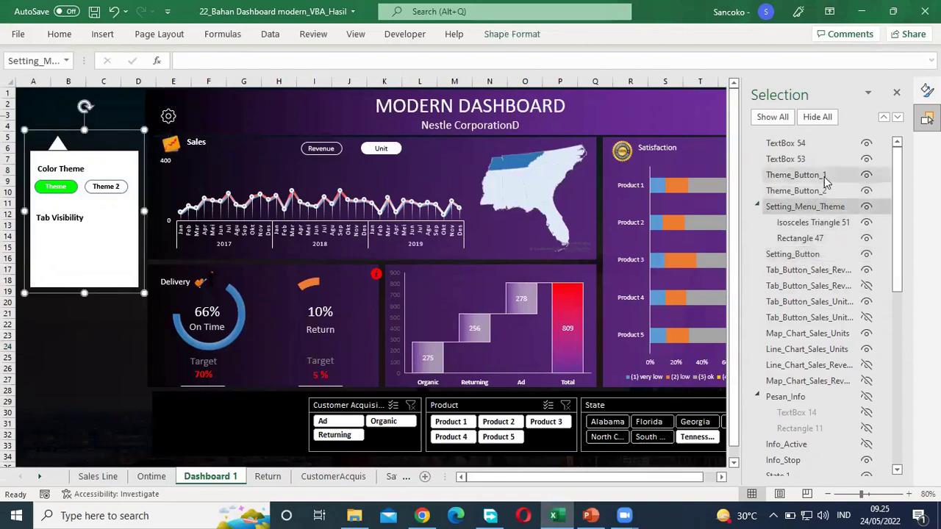
click(824, 176)
click(827, 194)
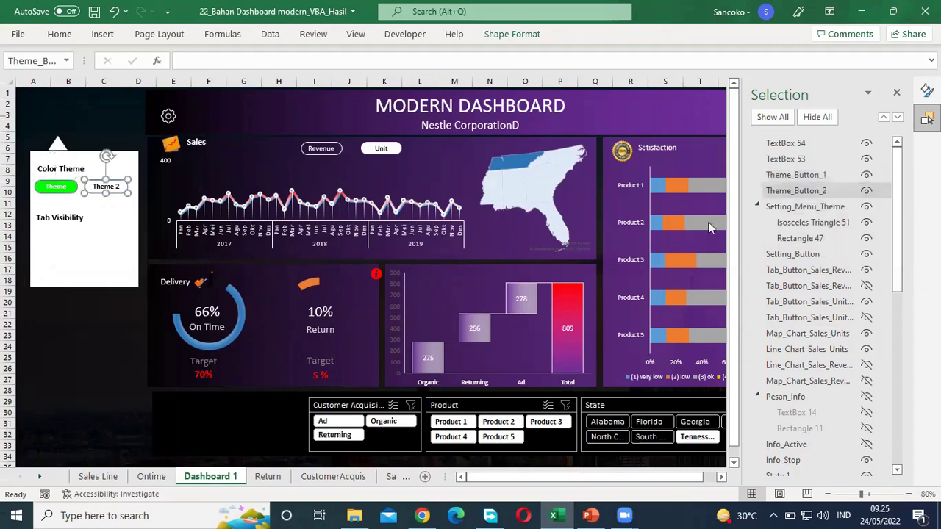
click(68, 371)
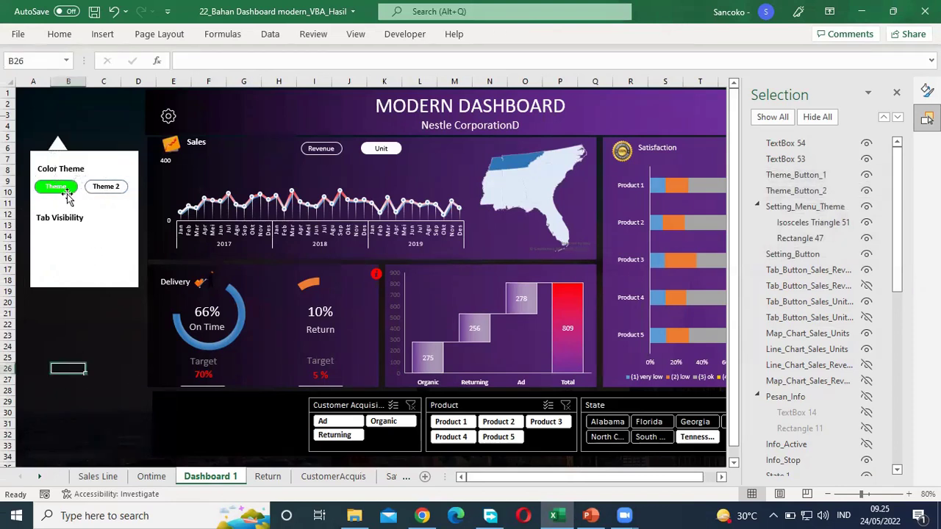
Check which group the Color Theme label belongs to, and ungroup the white Setting_Menu_Theme panel
click(81, 168)
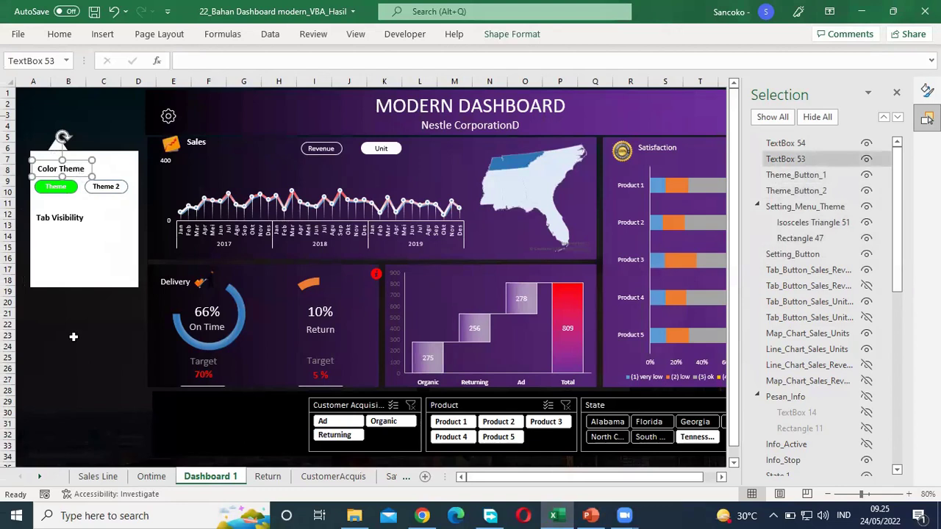
click(109, 135)
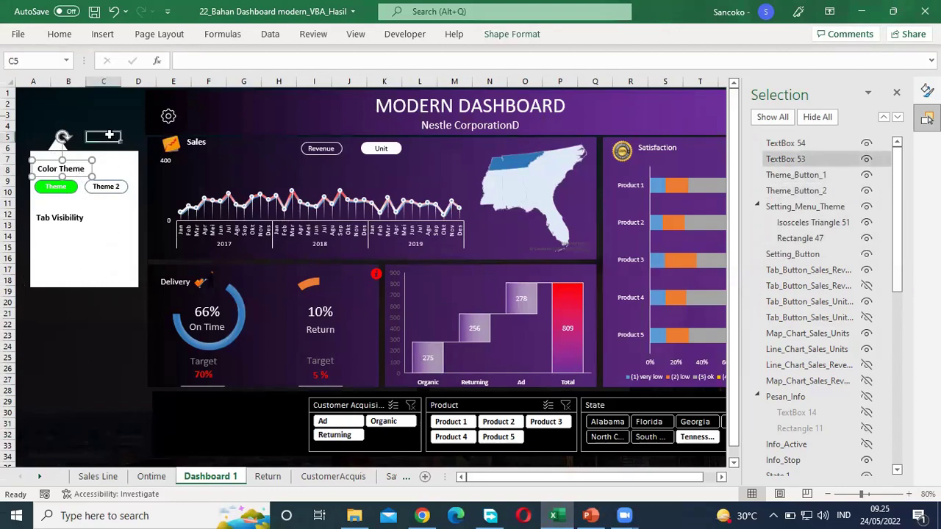
click(74, 169)
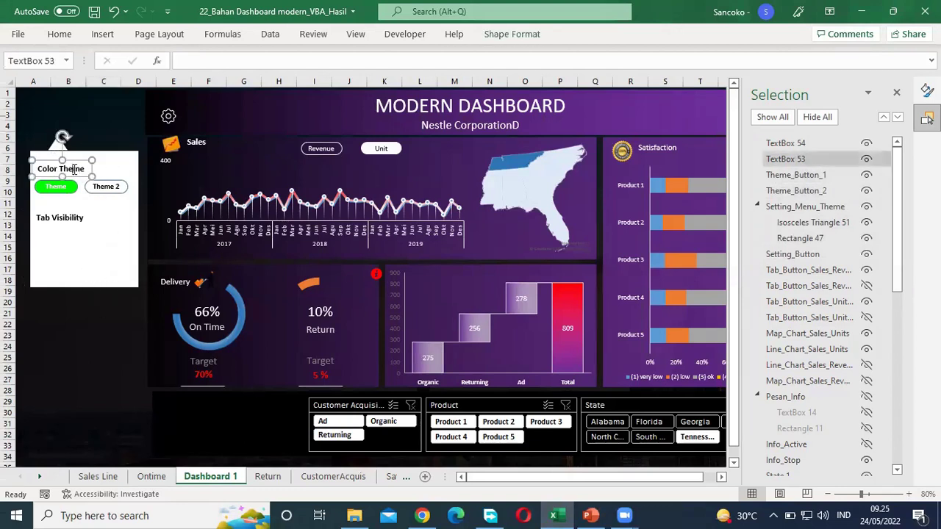
click(120, 129)
click(105, 160)
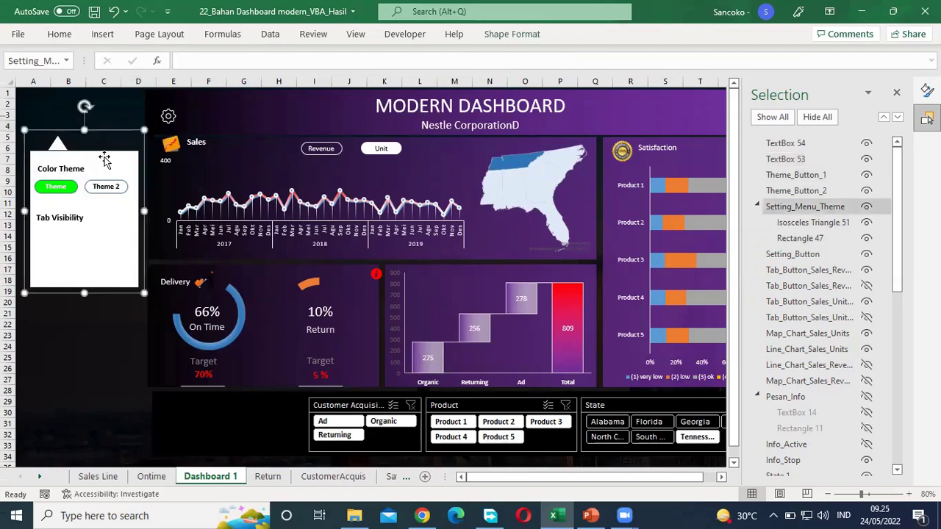
right_click(104, 160)
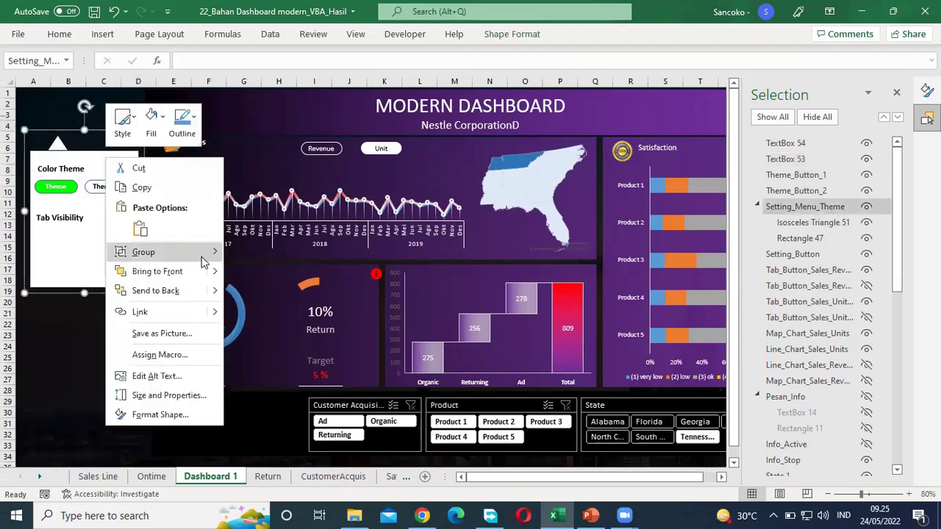
mouse_move(204, 253)
click(261, 294)
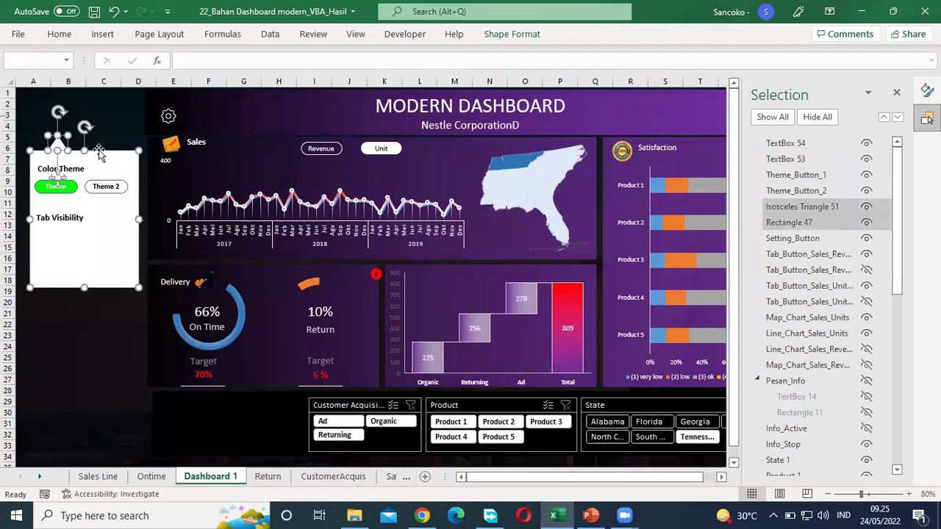
click(103, 115)
click(58, 140)
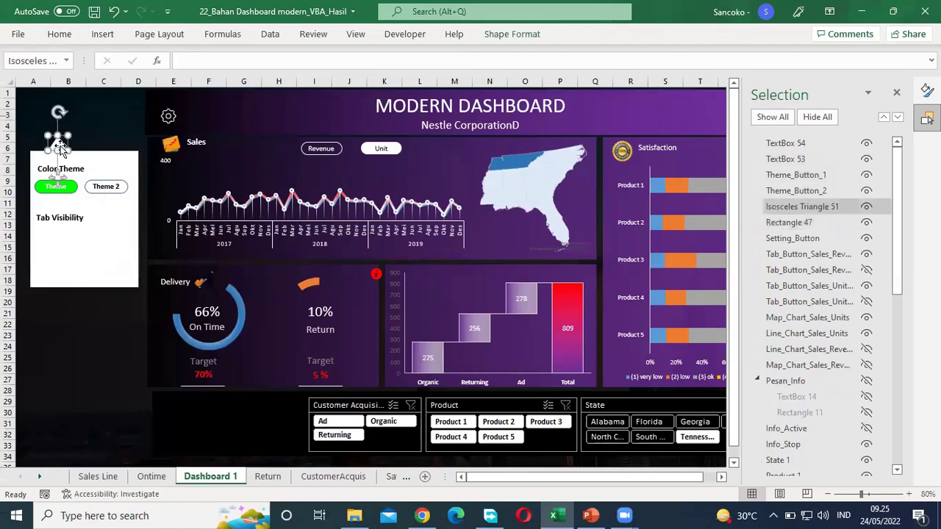
shift+click(81, 166)
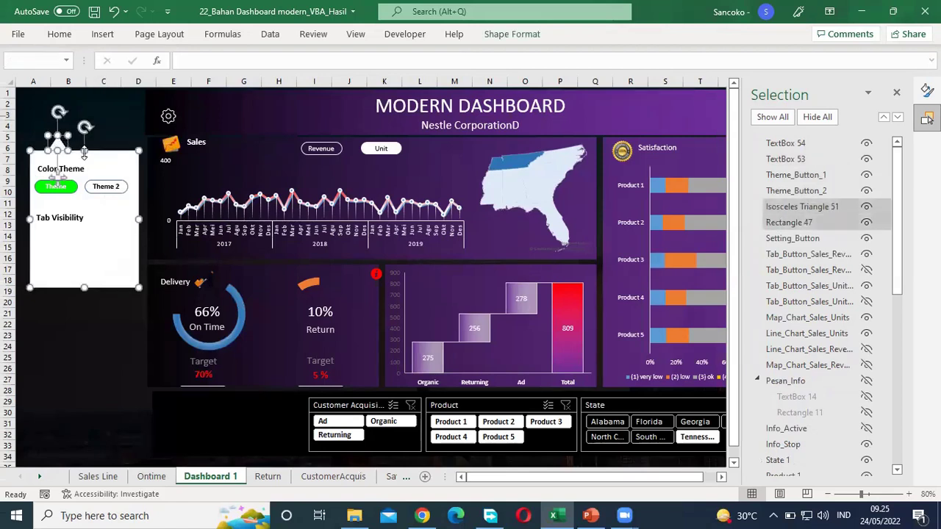
shift+click(81, 169)
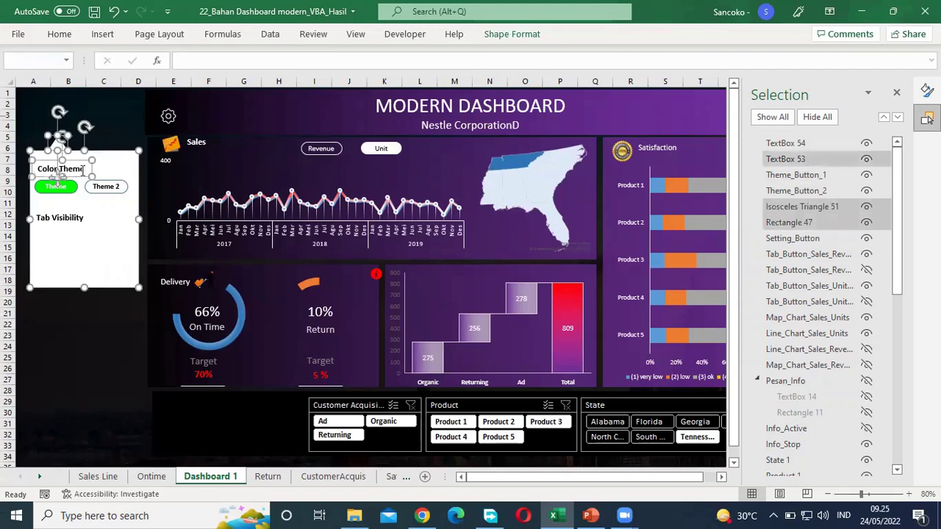
shift+click(76, 219)
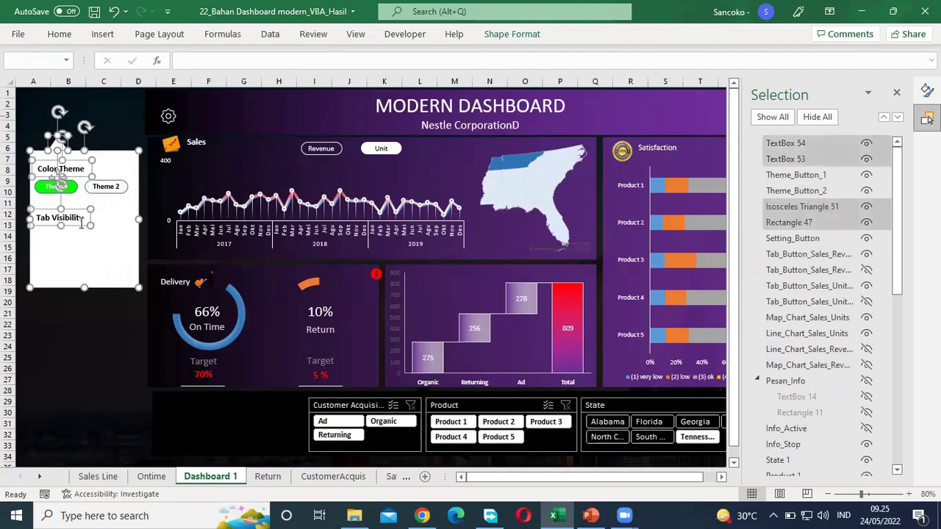
click(80, 220)
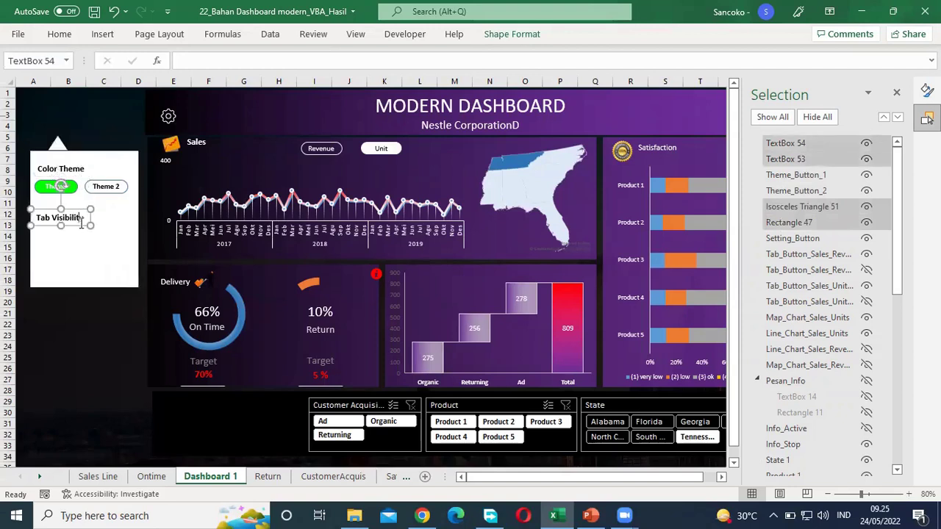
right_click(79, 219)
key(Escape)
Group the triangle, the white rectangle and the Color Theme and Tab Visibility text boxes, leaving out the theme buttons
click(58, 142)
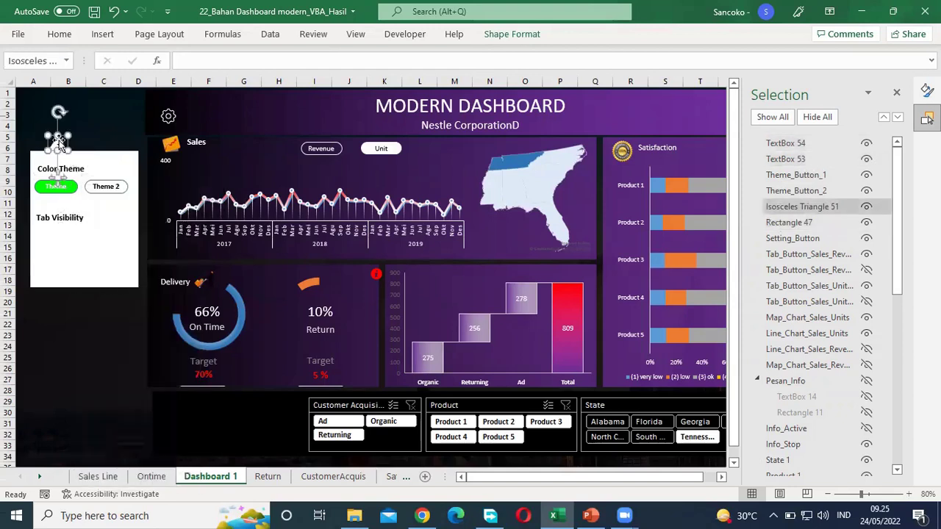
shift+click(111, 168)
shift+click(77, 169)
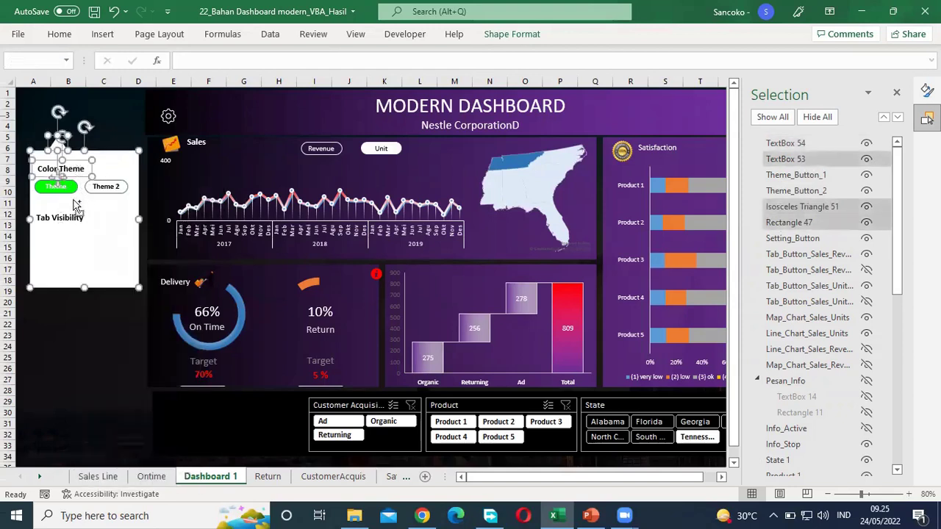
shift+click(71, 213)
right_click(71, 211)
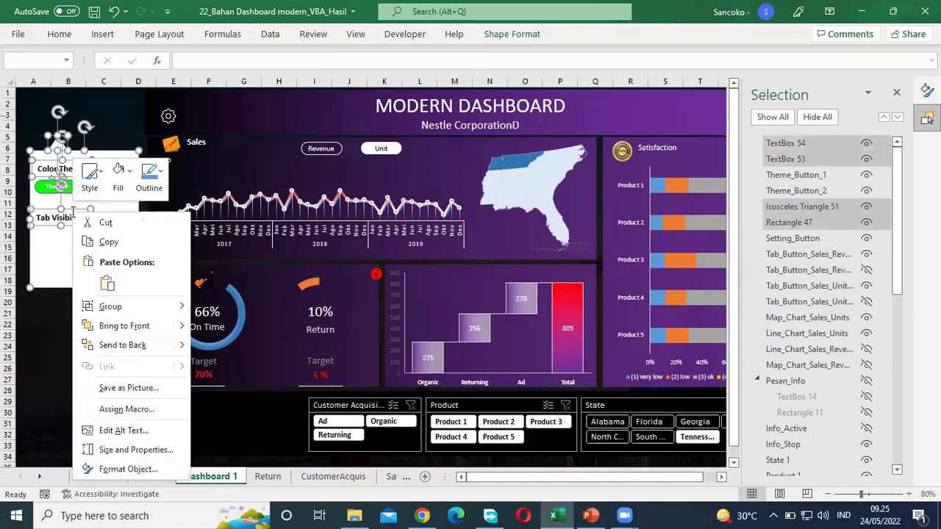
mouse_move(162, 309)
click(223, 309)
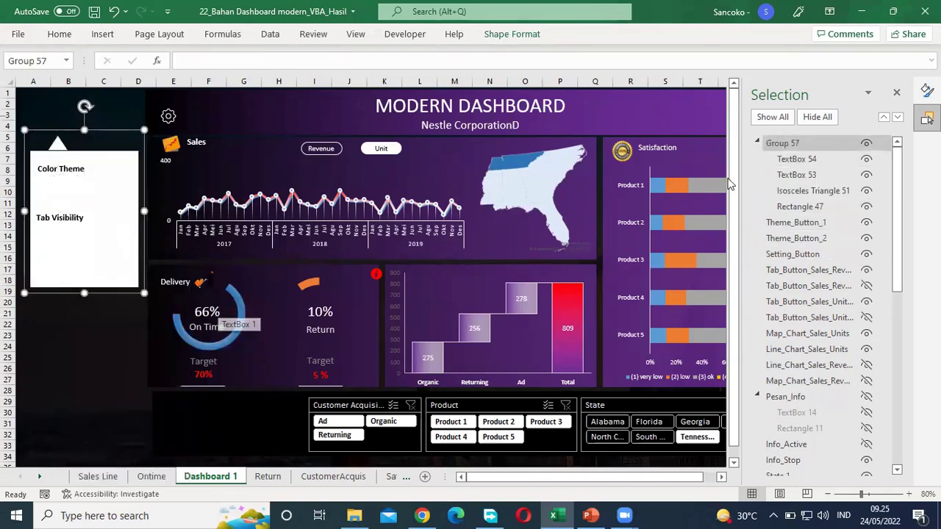
Rename the new panel group as Setting_Button_Theme
double_click(775, 143)
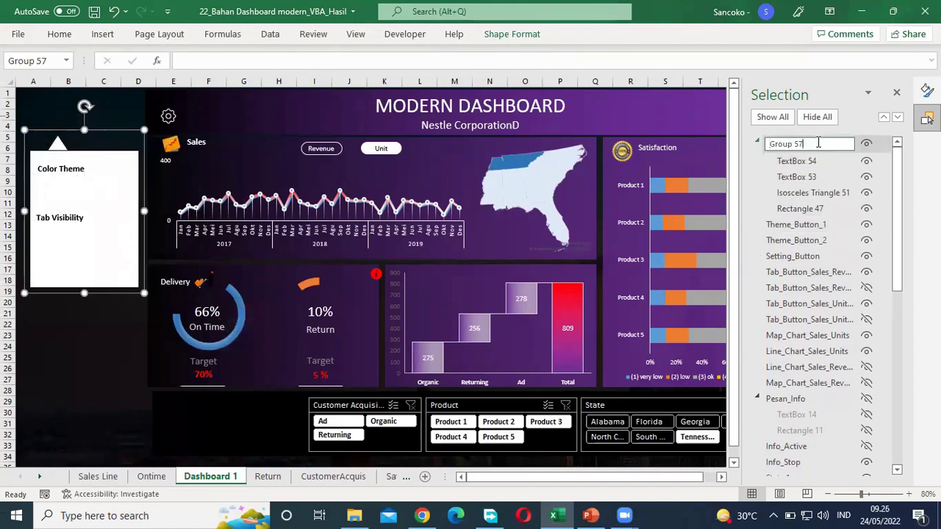
text(S)
text(etting)
text(_But)
text(ton_Fra)
key(BackSpace)
text(Theme)
click(805, 160)
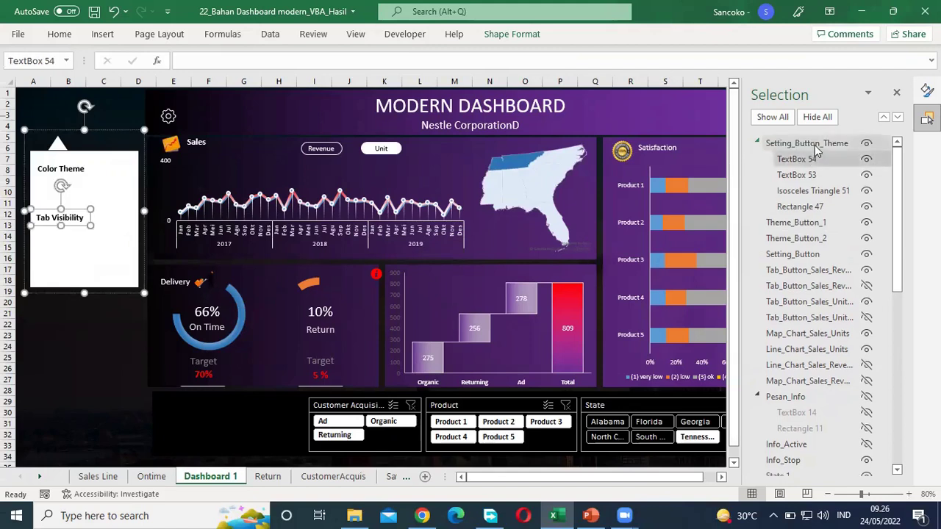
Move the Setting_Button_Theme group behind both theme buttons, just above Setting_Button in the object order
click(813, 144)
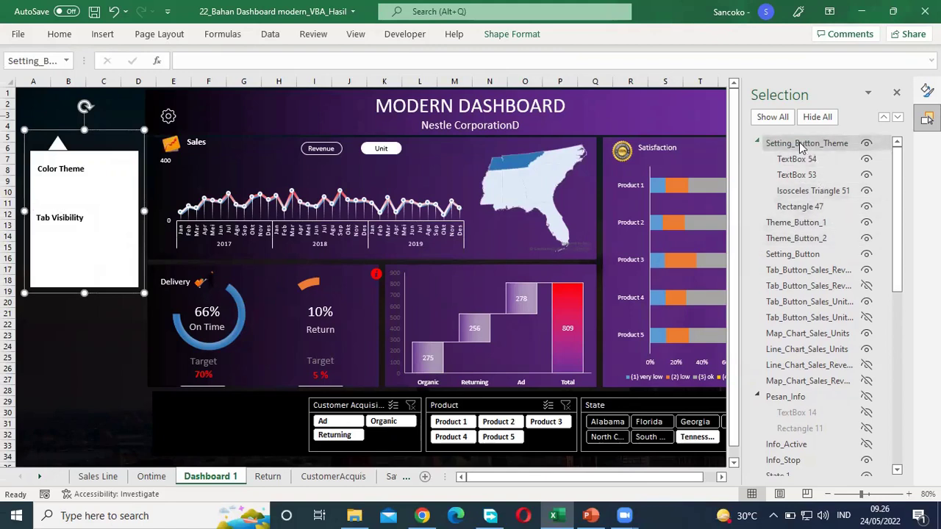
drag(800, 146, 818, 250)
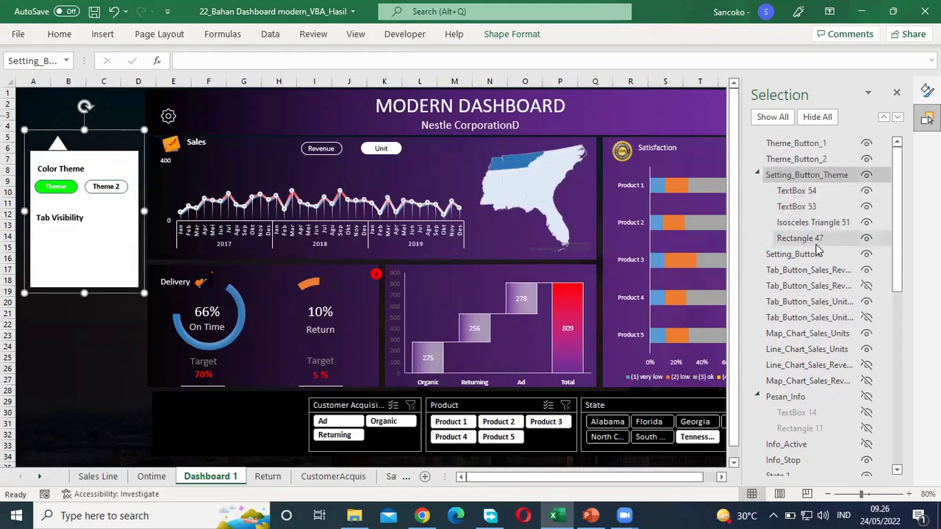
Check the gear icon, panel group and theme button objects in Excel, and return to the naming slide in PowerPoint
click(814, 254)
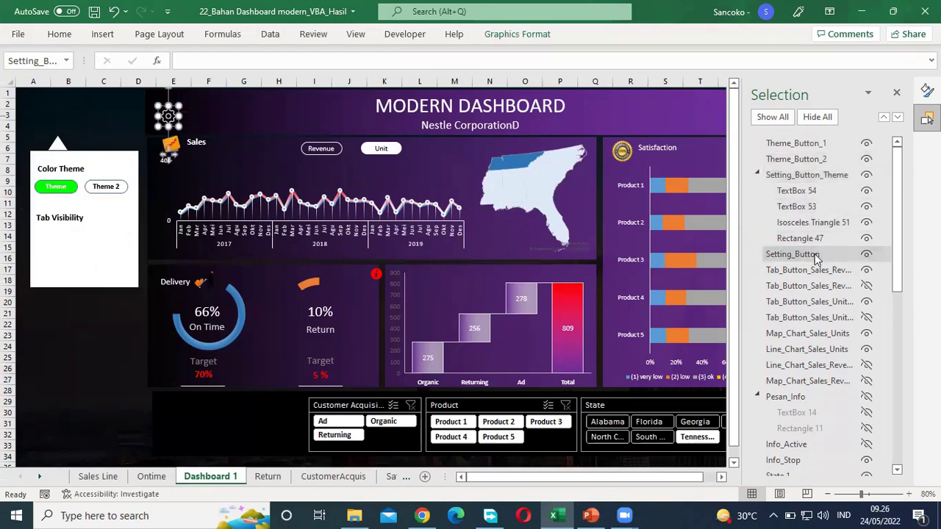
click(823, 175)
click(820, 144)
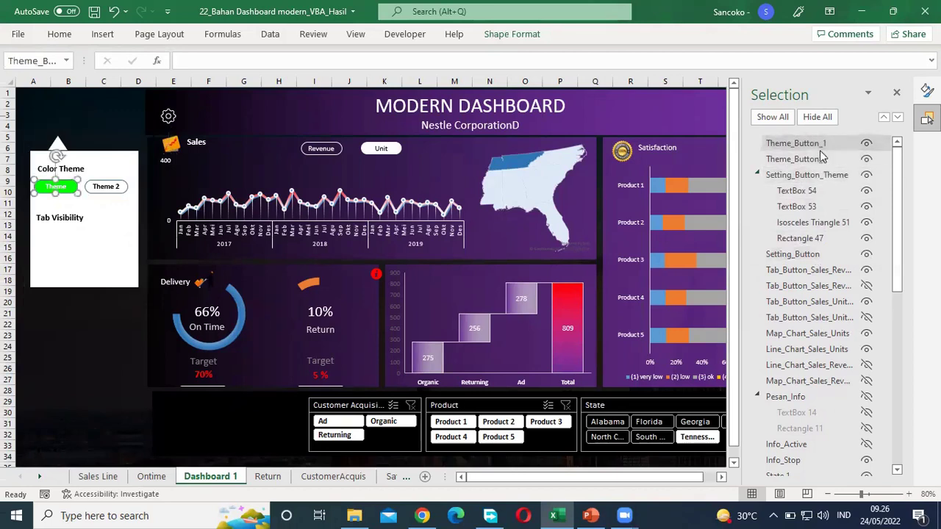
click(822, 162)
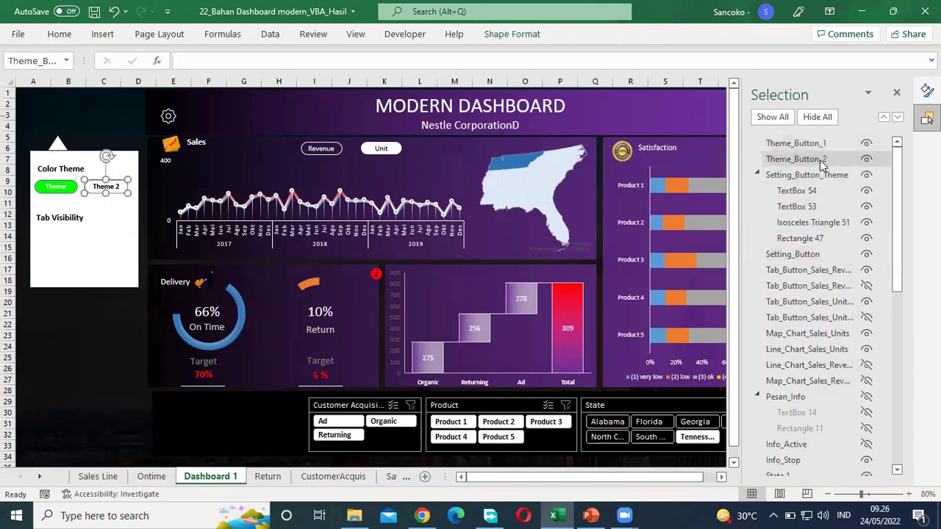
click(590, 516)
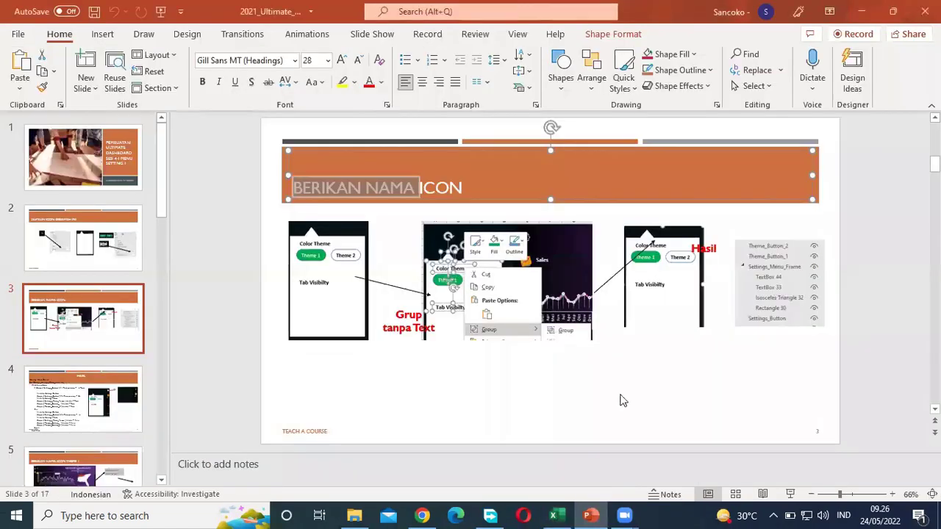
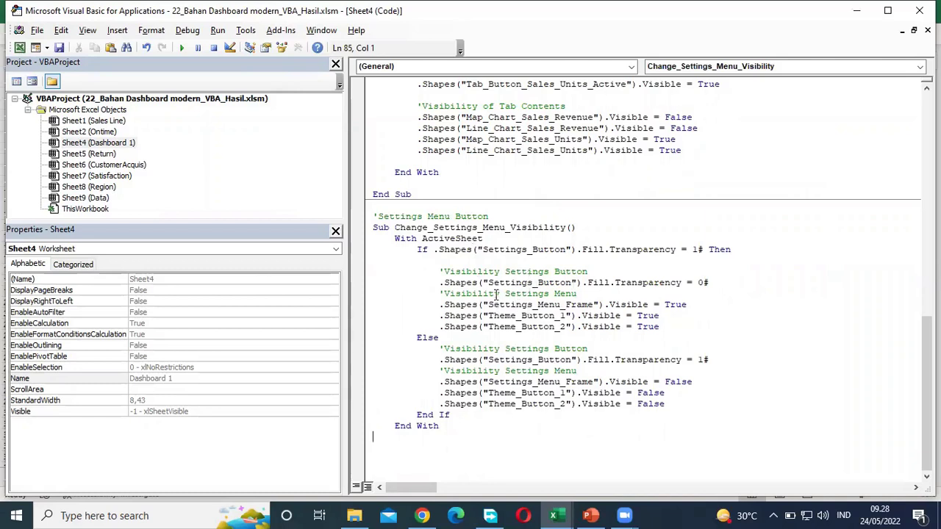
Check the quotation marks around Settings_Button and re-enter the If condition's transparency value as 1# in Change_Settings_Menu_Visibility
drag(482, 282, 486, 282)
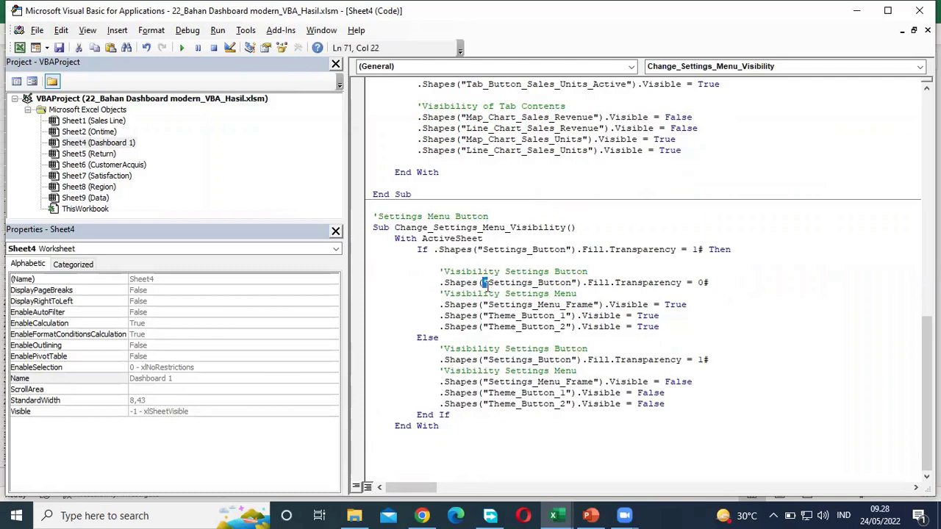
drag(485, 283, 492, 285)
click(573, 283)
click(482, 249)
click(702, 250)
key(Right)
key(BackSpace)
key(BackSpace)
text(1)
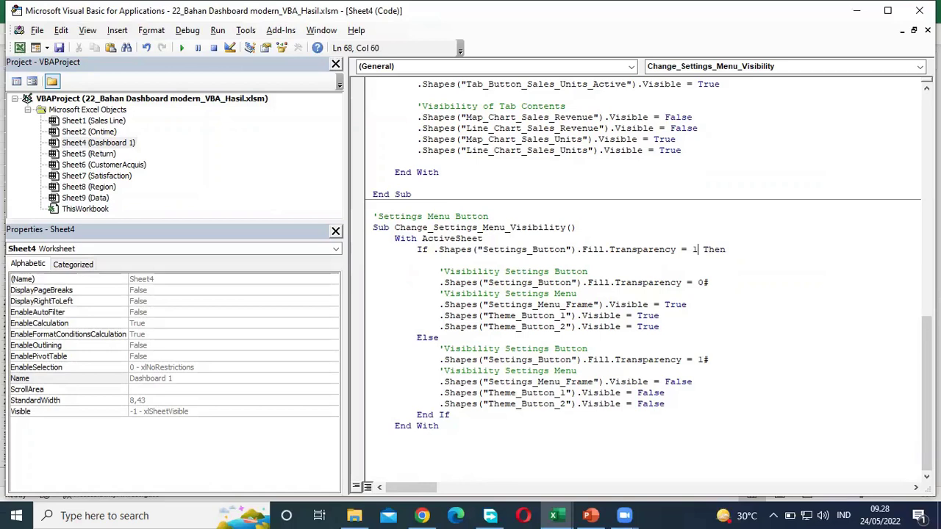
text(#)
Re-enter the Settings_Button transparency as 0# in the If branch and 1# in the Else branch, and close the code editor
click(713, 283)
key(BackSpace)
key(BackSpace)
text(0#)
click(721, 359)
key(BackSpace)
text(#)
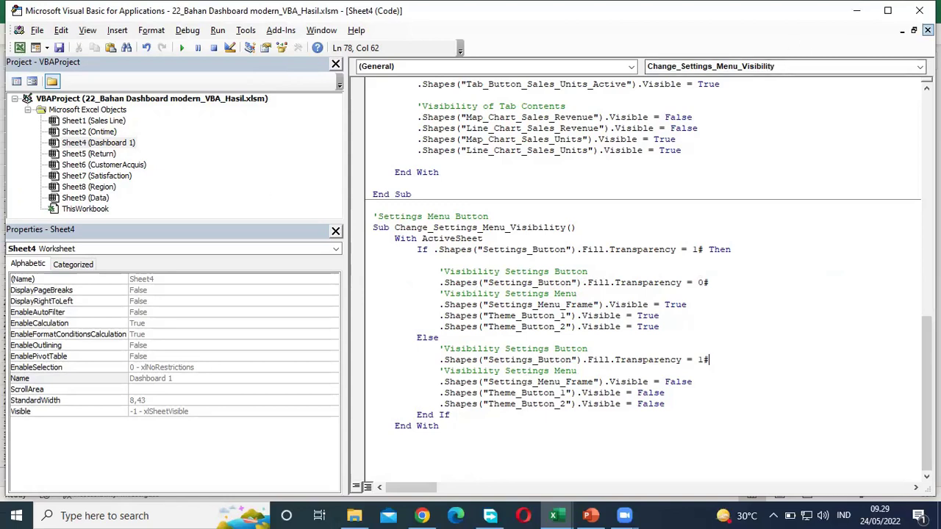
click(903, 30)
click(919, 10)
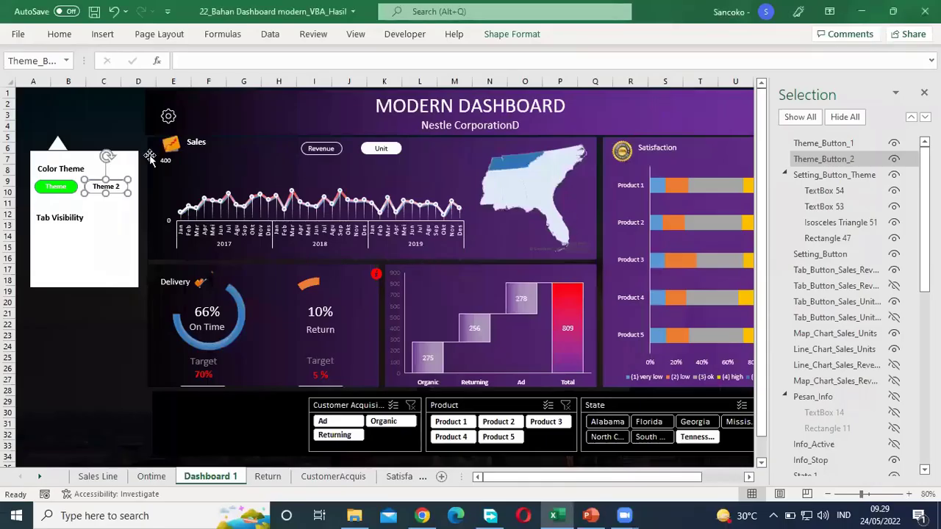
Assign the Sheet4.Change_Settings_Menu_Visibility macro to the gear icon on the dashboard
click(118, 116)
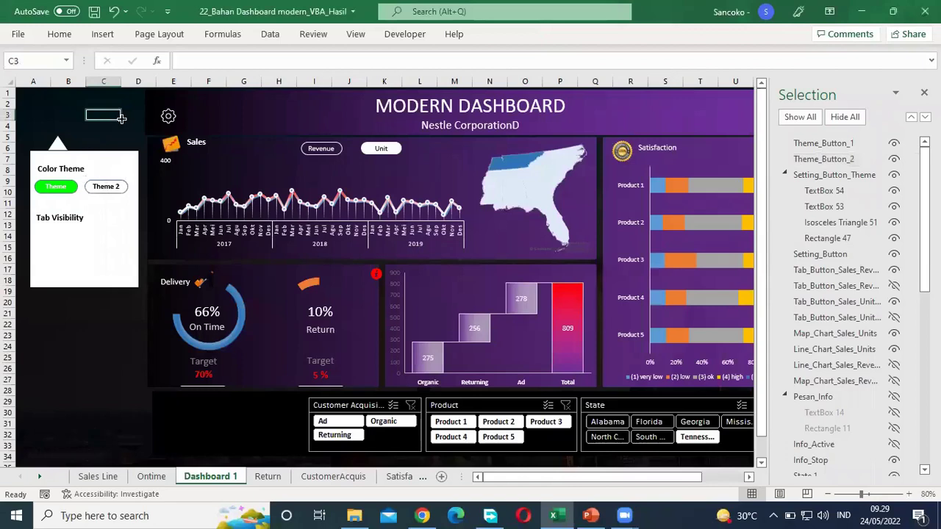
right_click(167, 119)
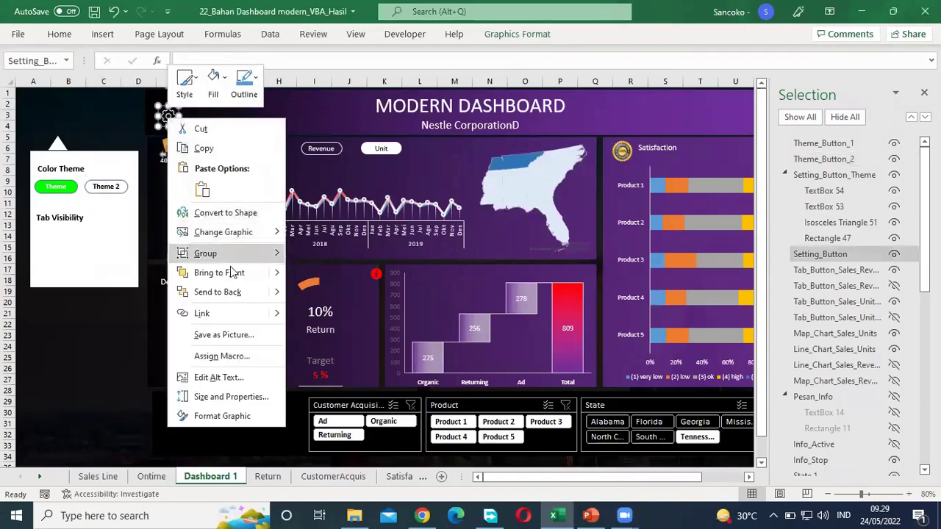
click(223, 356)
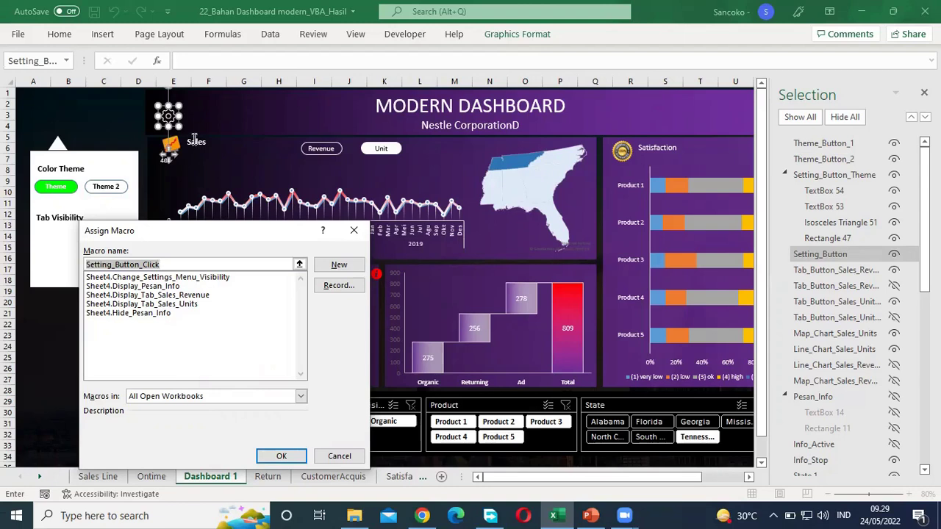
click(210, 279)
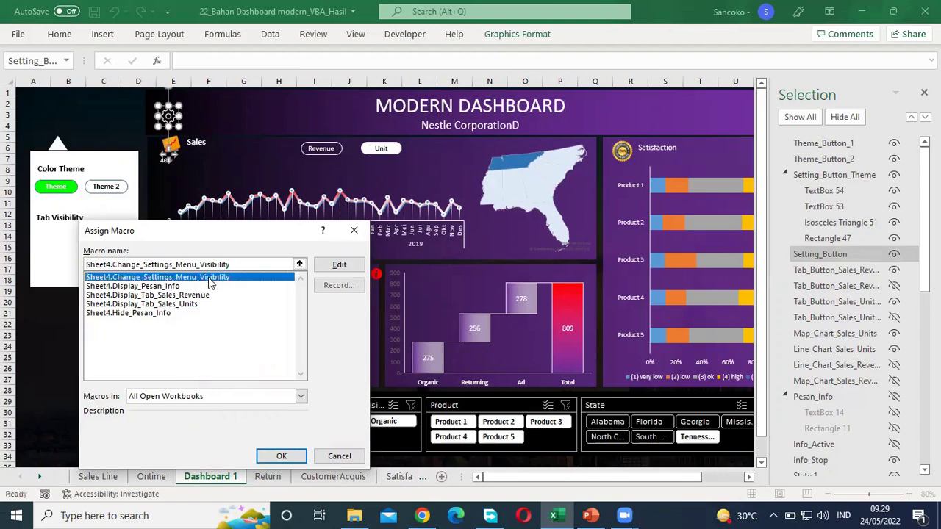
click(279, 456)
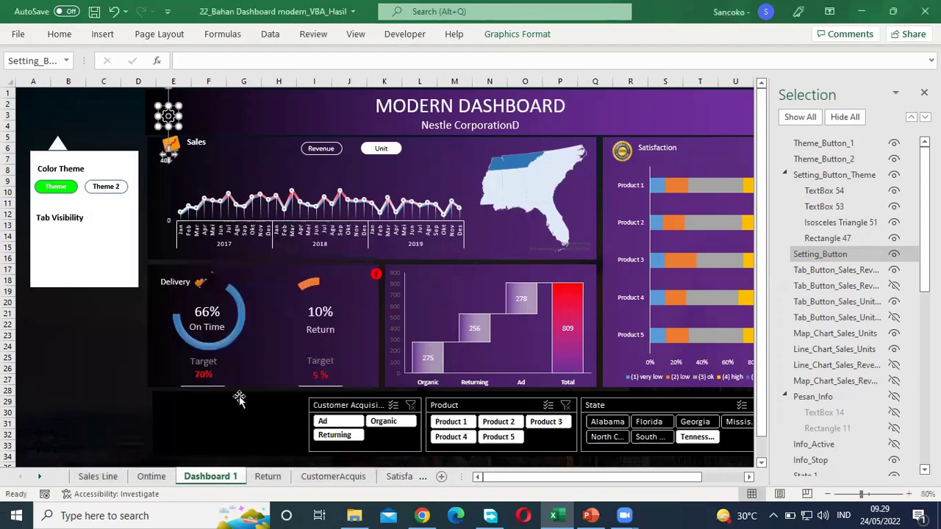
Test the gear icon's macro and check the Settings_Button reference in its code against the dashboard's object names
click(90, 335)
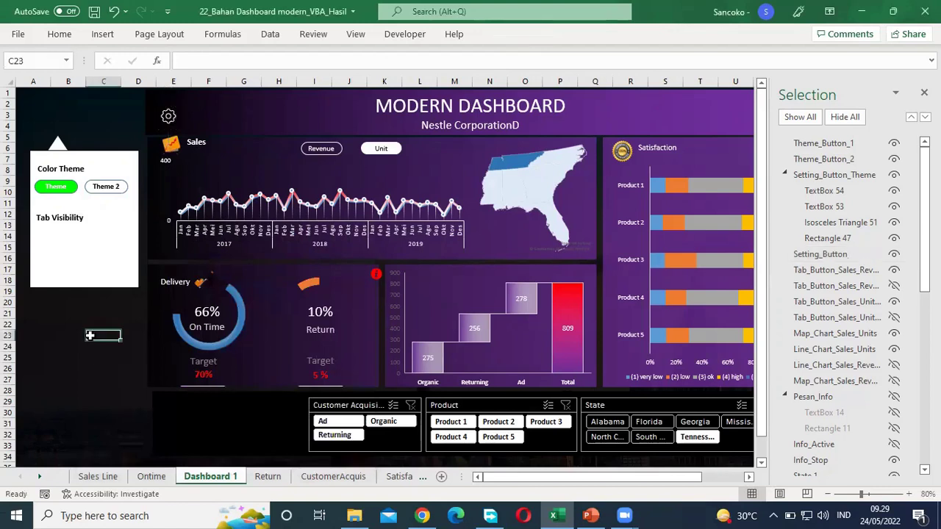
click(168, 118)
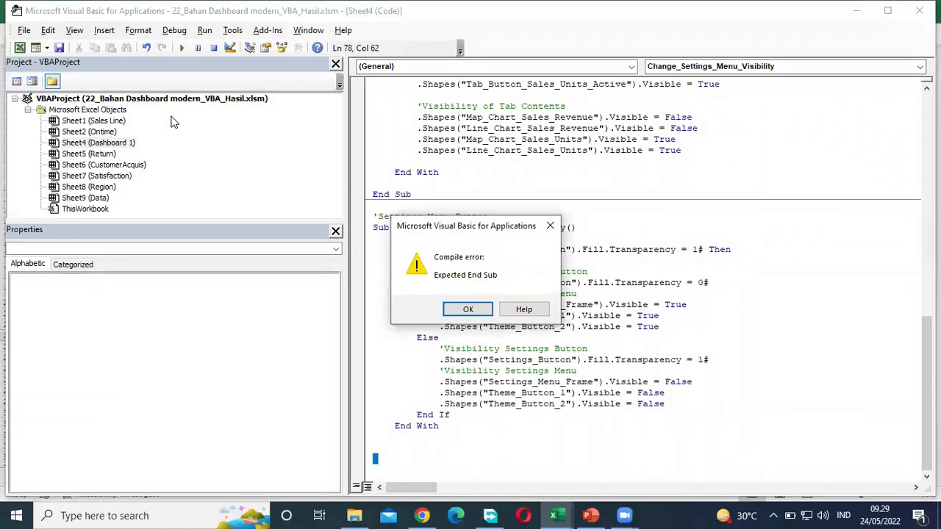
click(482, 310)
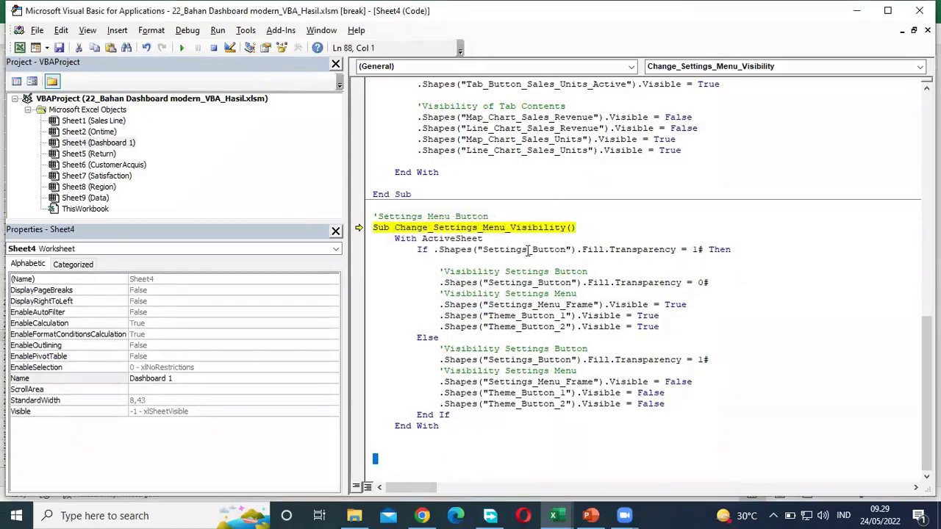
click(484, 249)
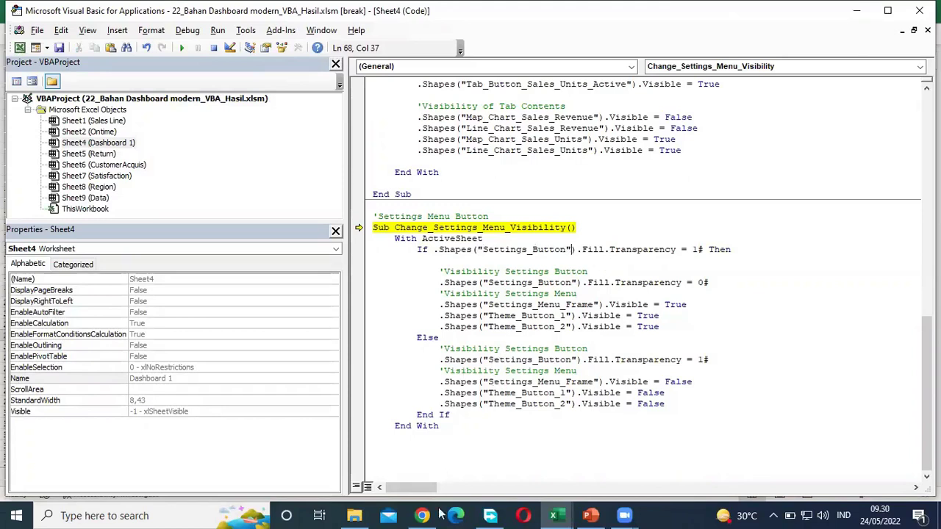
mouse_move(563, 515)
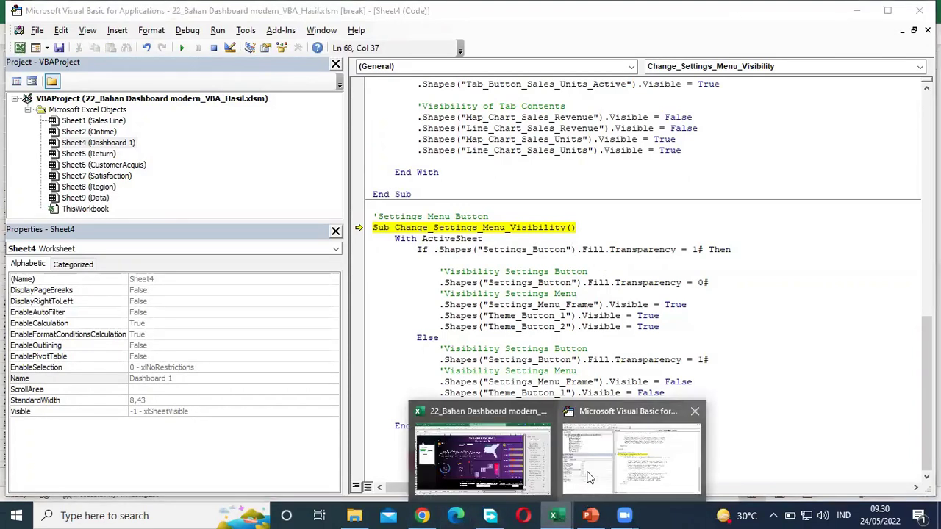
click(512, 471)
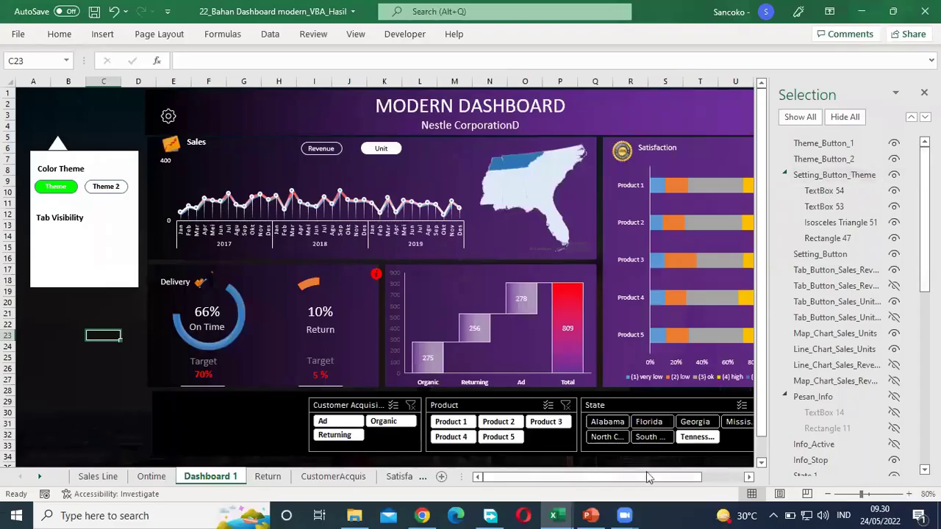
Switch to PowerPoint and review the settings menu code on the HASIL slide
click(591, 516)
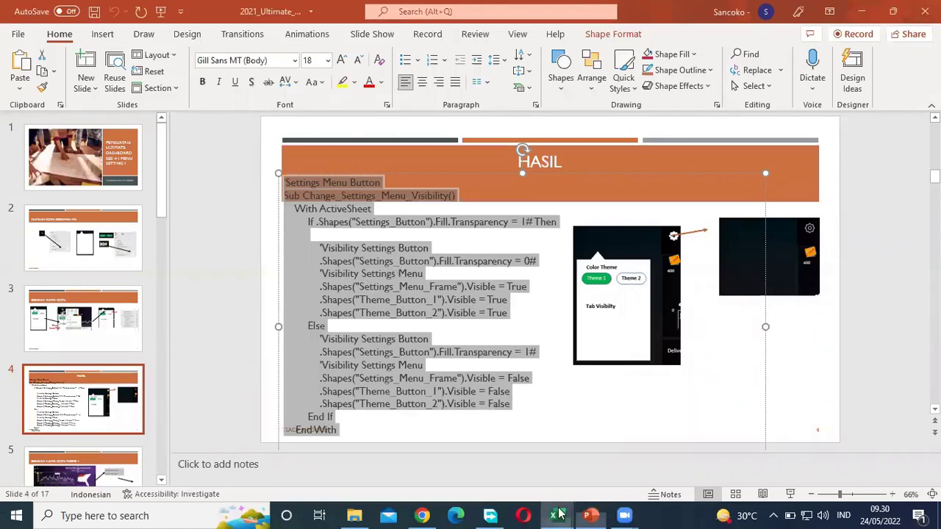
mouse_move(555, 515)
click(581, 475)
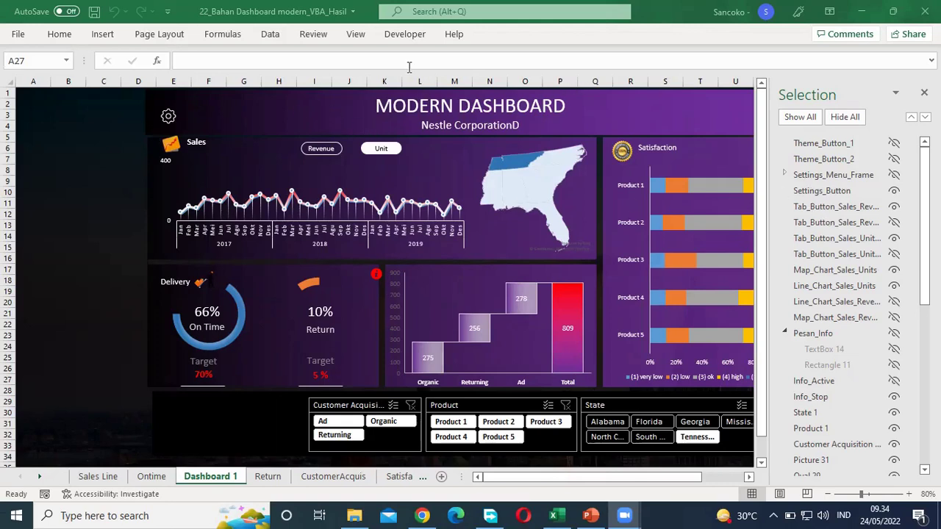
Open the Visual Basic editor and compare the Change_Settings_Menu_Visibility procedure with the code on the PowerPoint slide
click(399, 38)
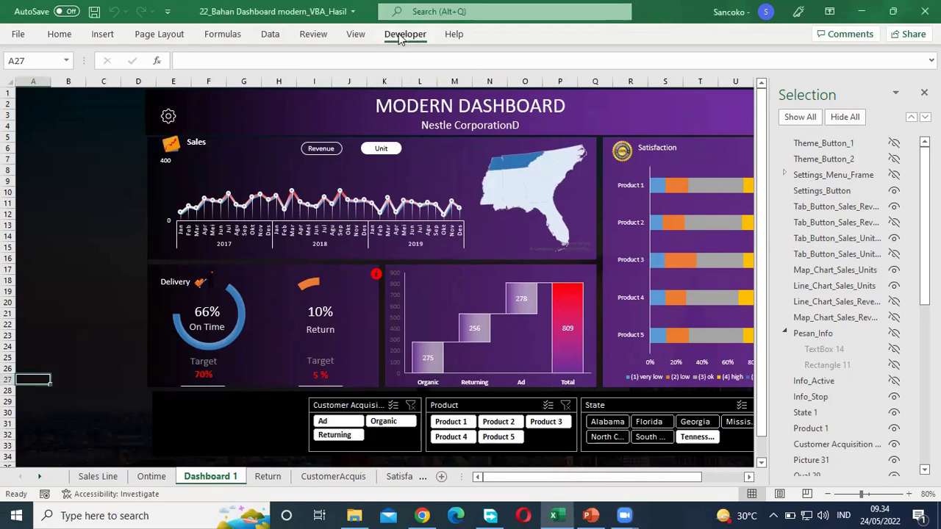
click(25, 77)
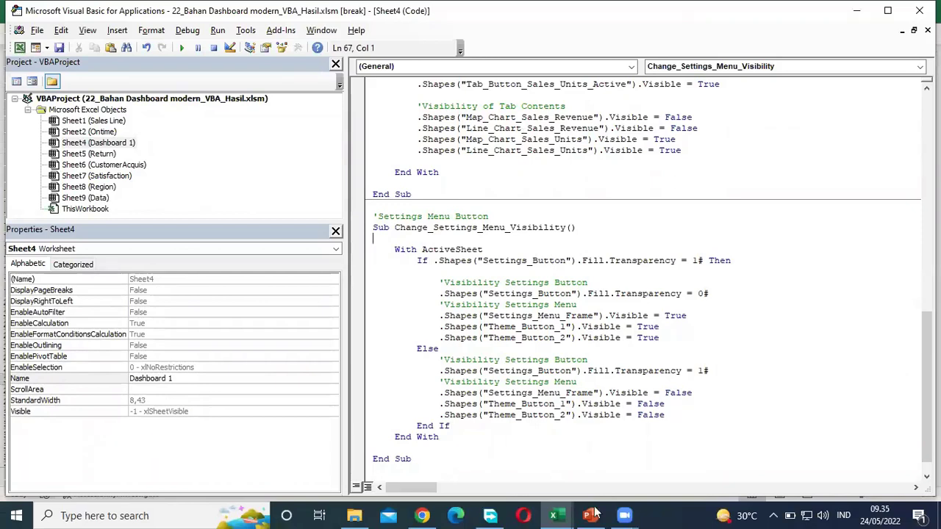
mouse_move(592, 514)
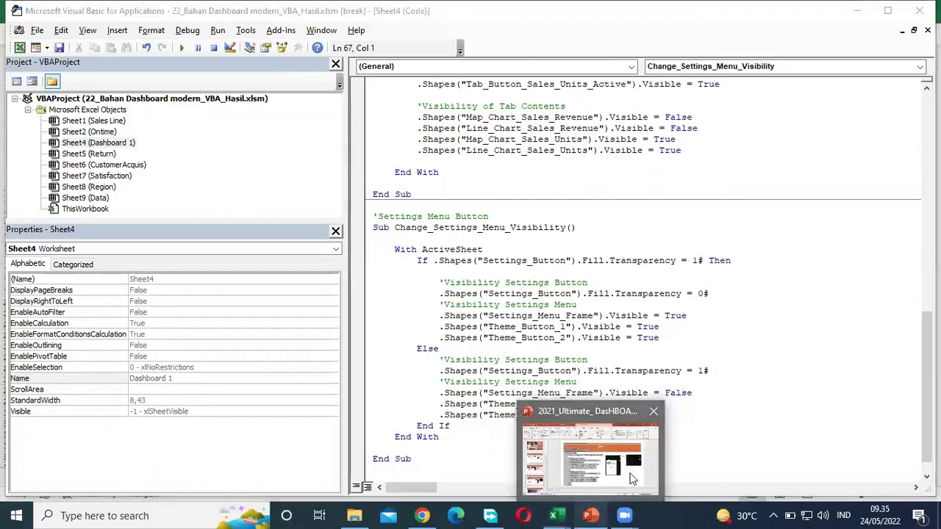
click(623, 486)
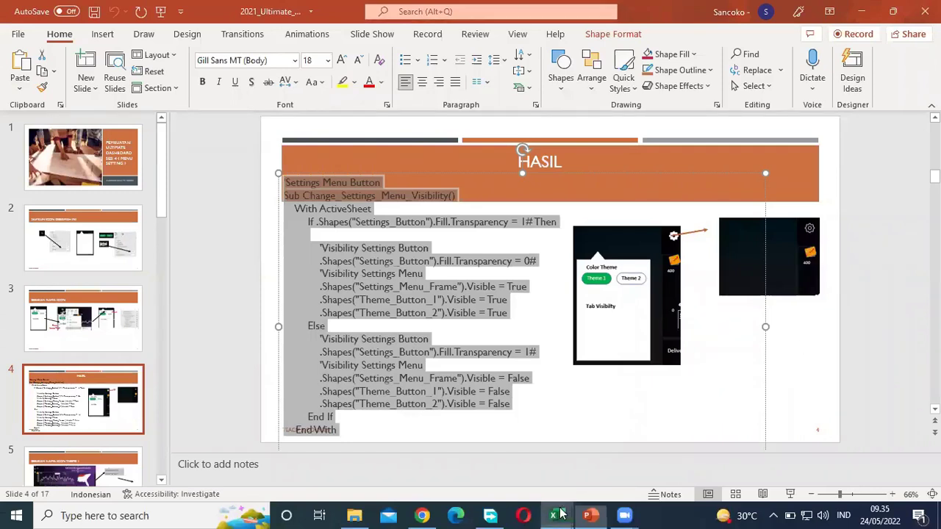
mouse_move(557, 515)
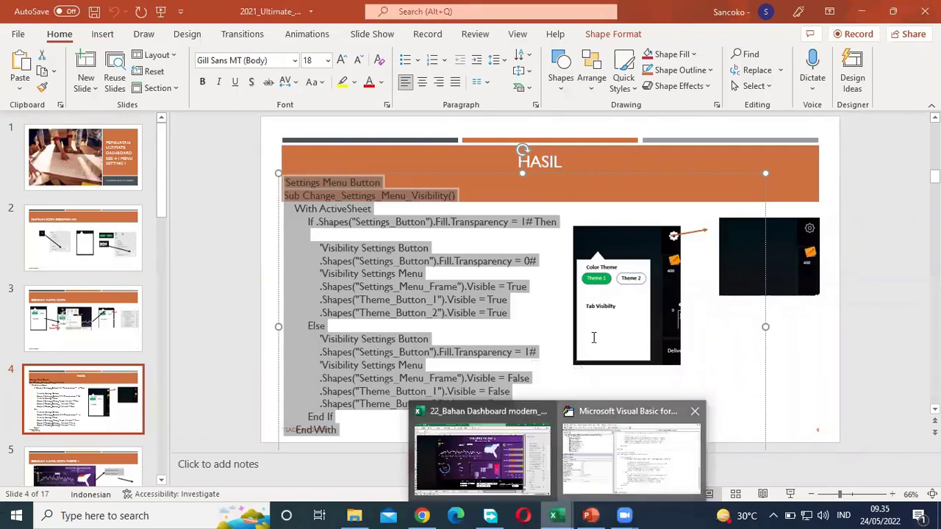
click(631, 456)
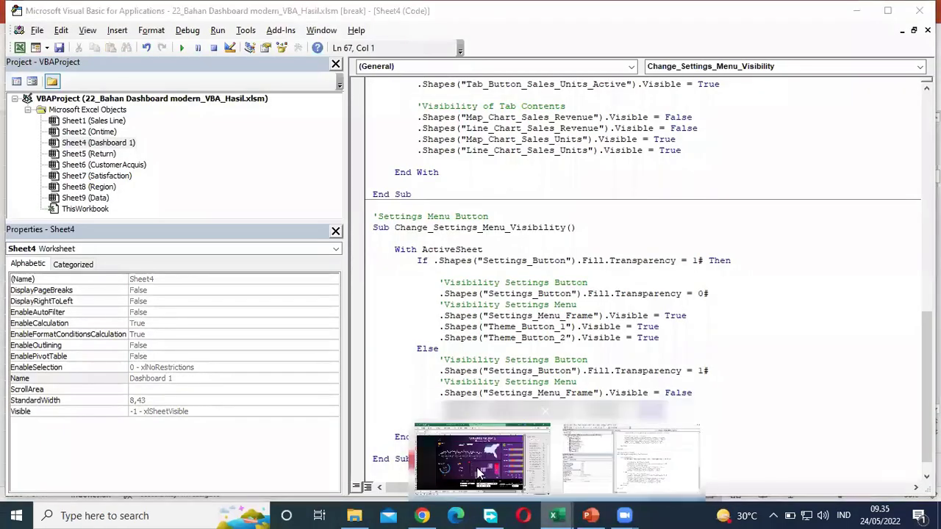
Return to the Dashboard 1 sheet and check the names of the settings menu frame and settings button objects
click(479, 472)
click(845, 175)
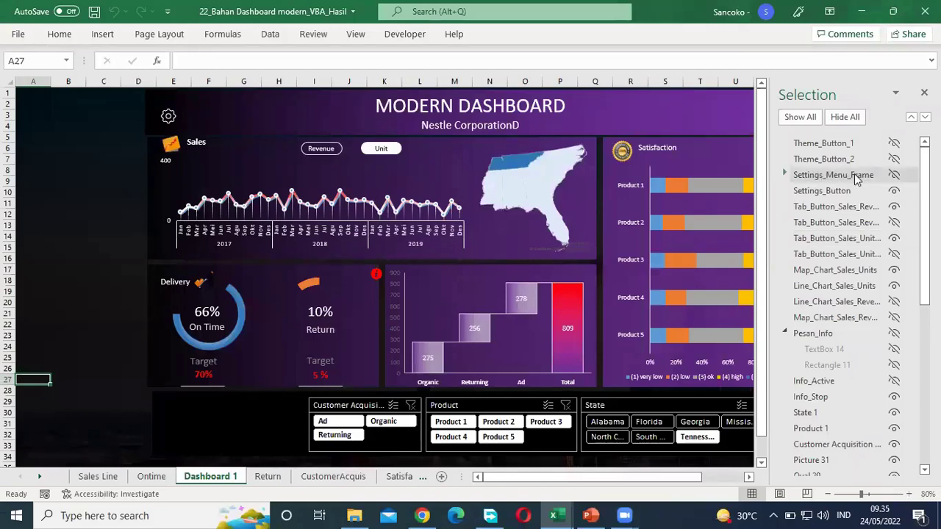
click(838, 190)
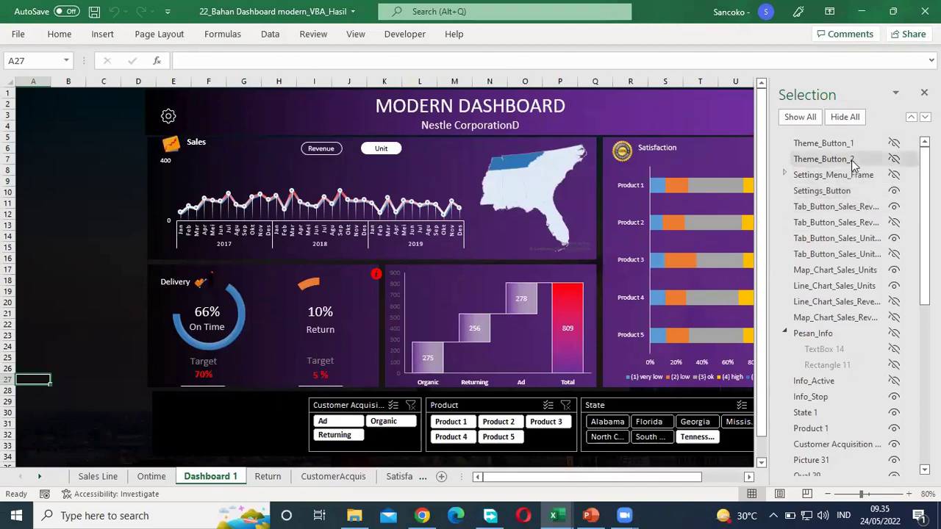
click(57, 181)
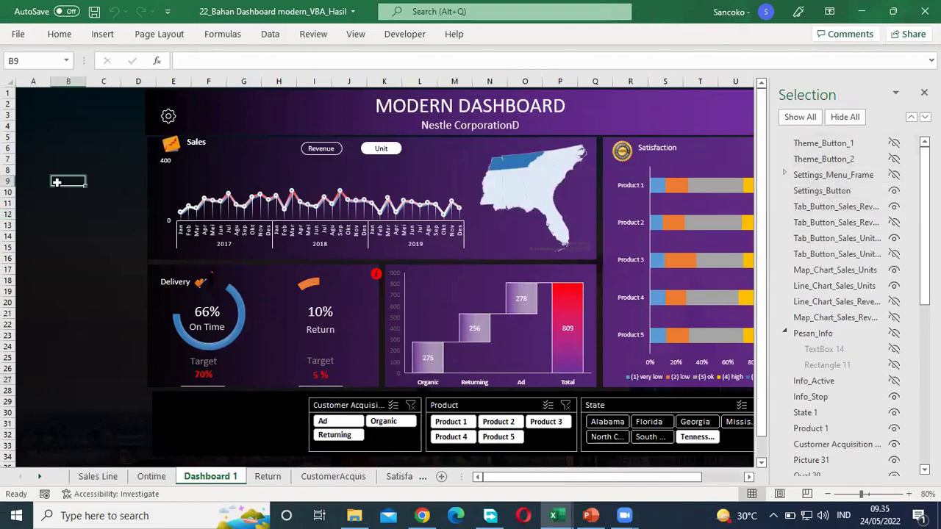
Test the dashboard's gear icon by repeatedly showing and hiding the settings menu
click(167, 120)
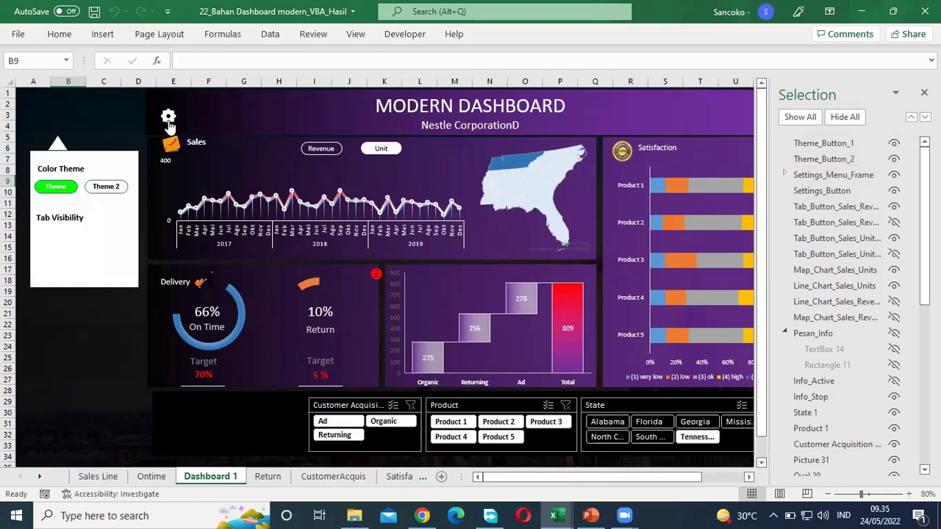
click(169, 121)
click(169, 125)
click(169, 125)
click(170, 125)
click(170, 125)
click(170, 125)
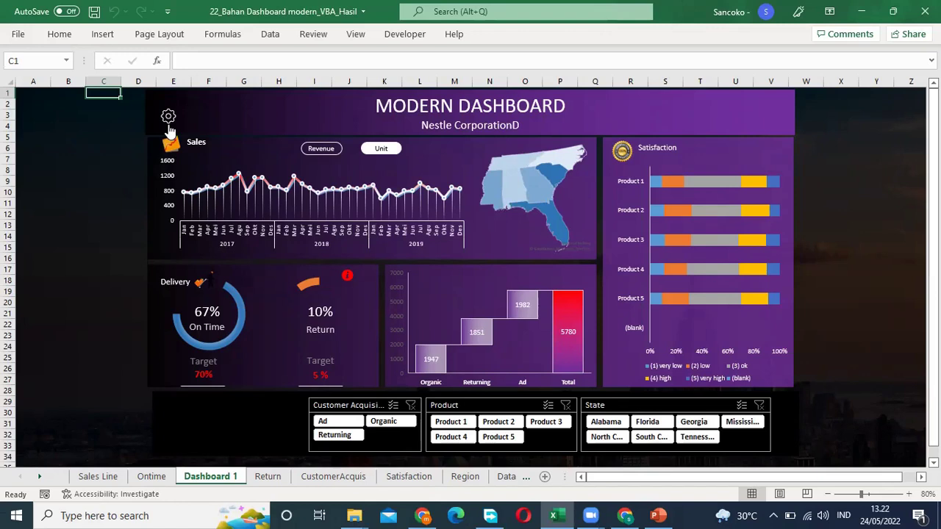
Show the settings menu, select the gear icon as an object and display the Selection pane
click(88, 138)
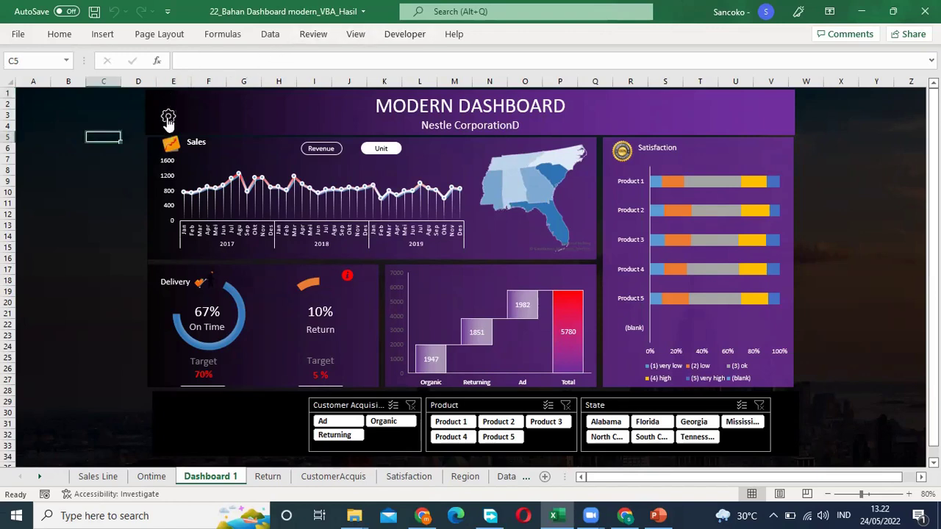
click(168, 119)
ctrl+click(168, 117)
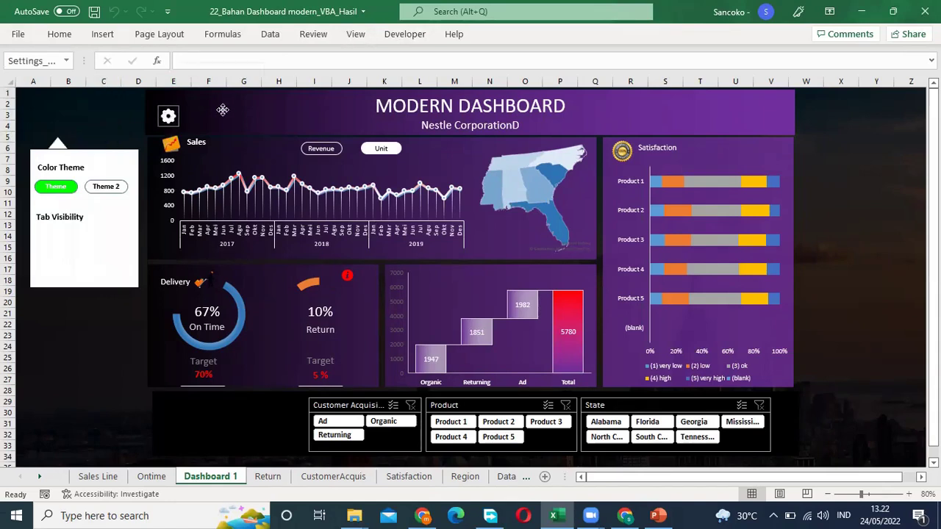
right_click(169, 117)
click(518, 36)
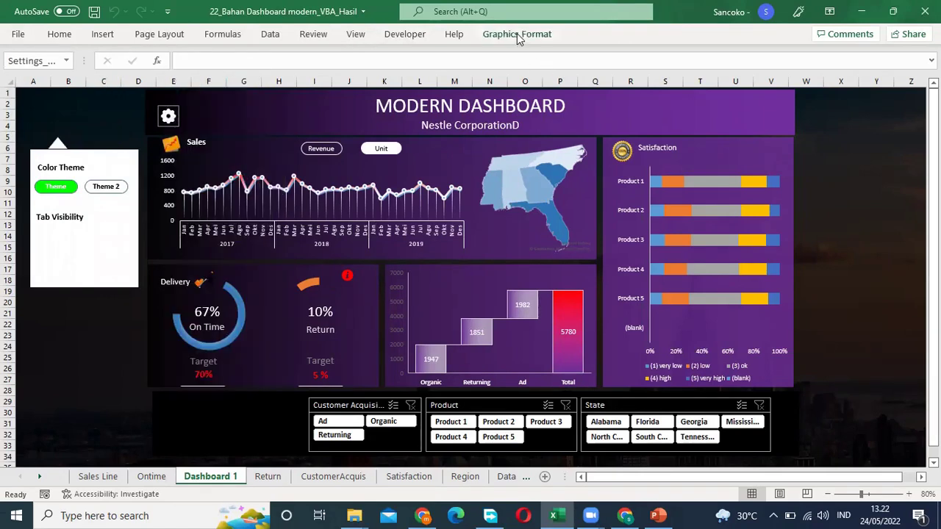
click(518, 36)
click(518, 36)
click(518, 36)
click(620, 71)
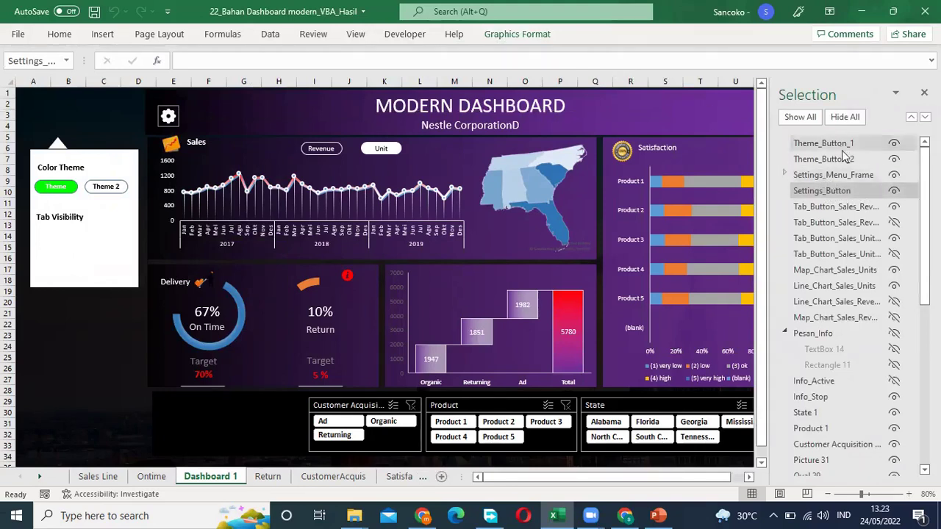
Open the dashboard sheet's Visual Basic code and delete the End Sub line closing Change_Settings_Menu_Visibility
click(412, 38)
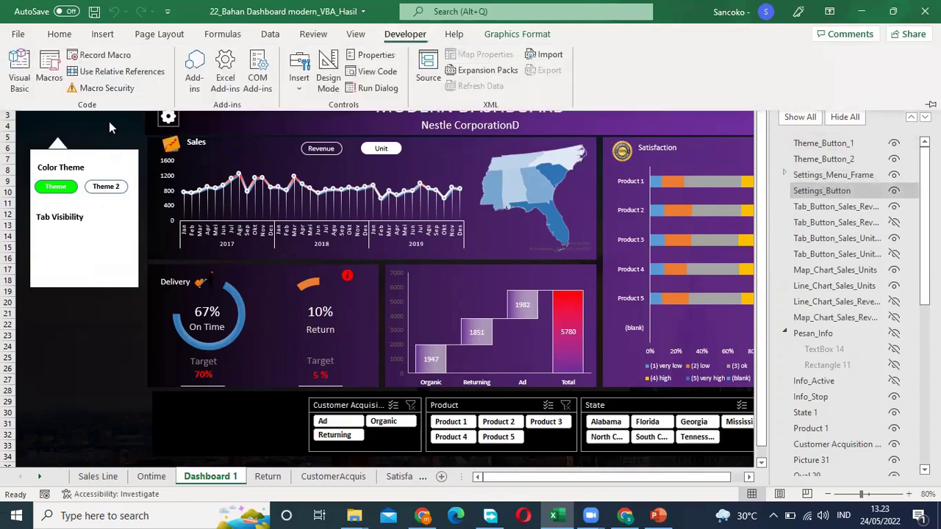
click(18, 70)
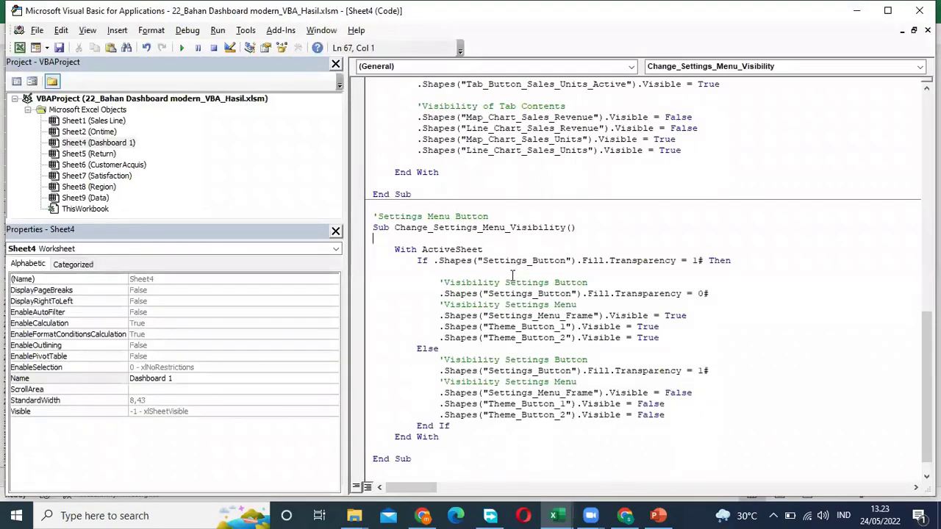
scroll(513, 277, down, 1)
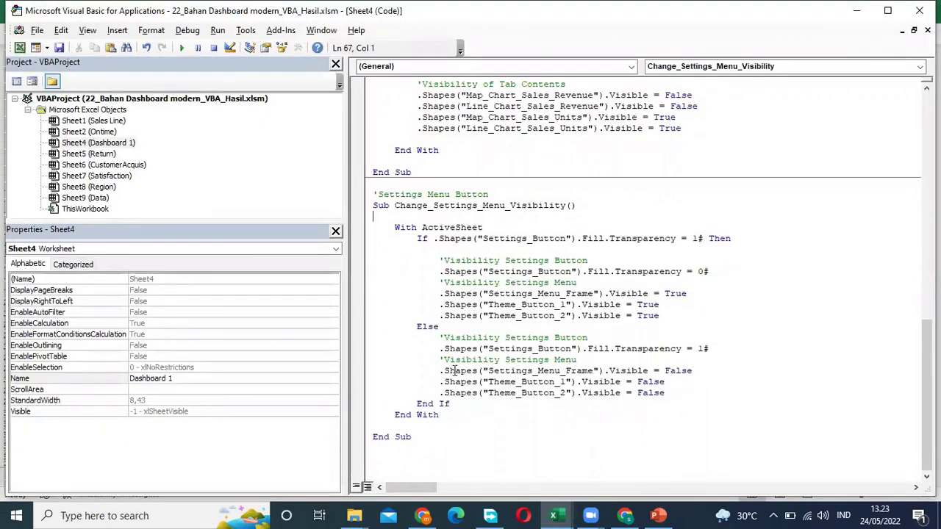
key(ctrl+End)
key(BackSpace)
key(BackSpace)
key(BackSpace)
key(BackSpace)
key(BackSpace)
key(BackSpace)
key(BackSpace)
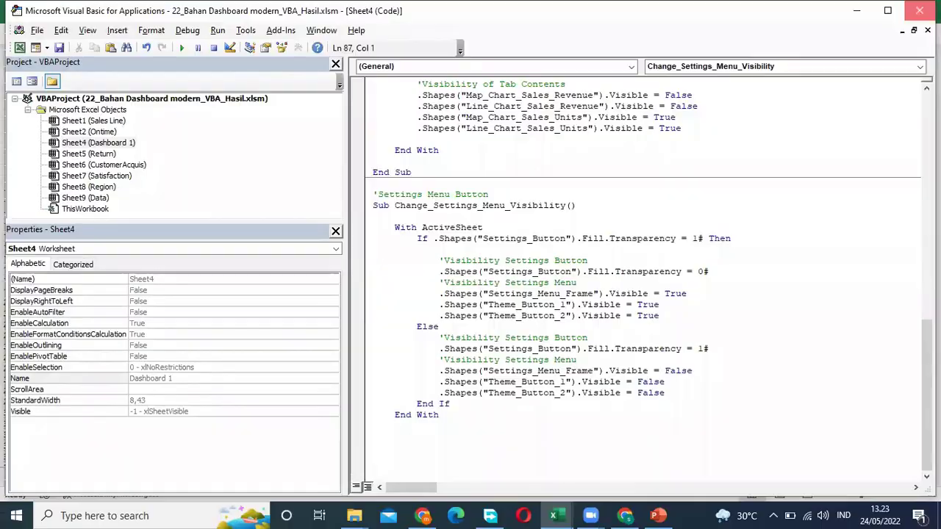
Return to the dashboard, run the gear icon's macro and dismiss the error dialog
key(alt+F11)
click(82, 335)
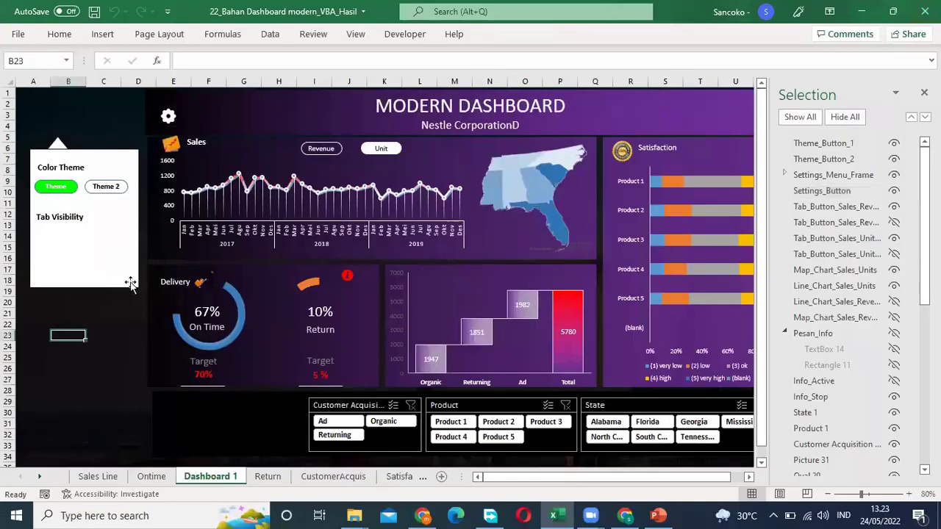
click(168, 119)
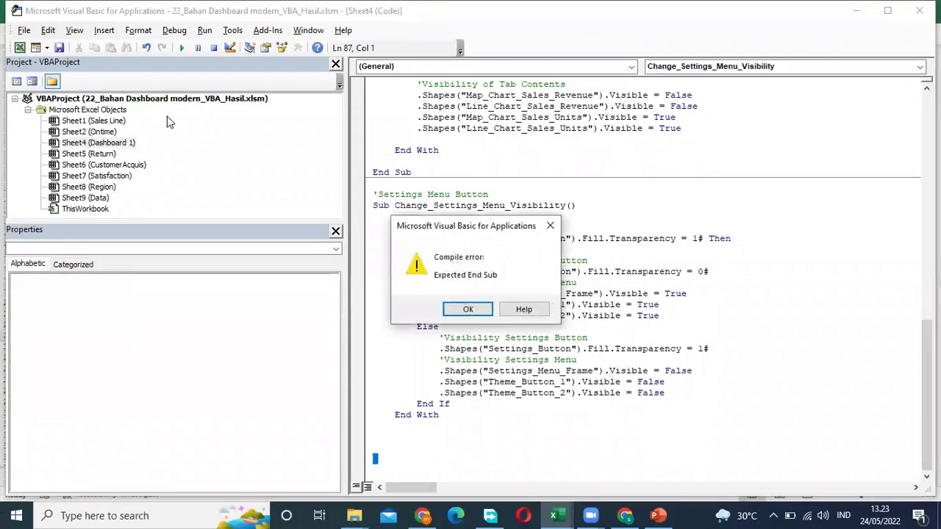
click(485, 314)
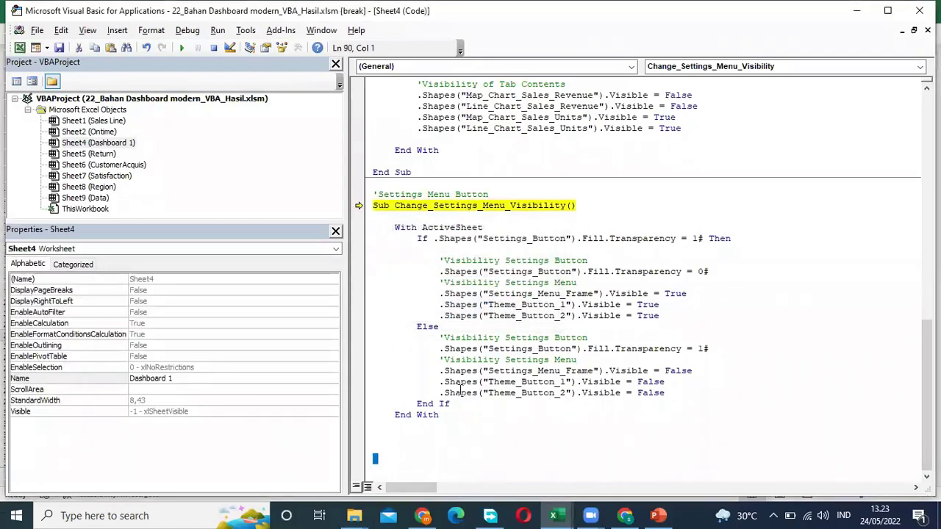
Enter End Sub at the end of Change_Settings_Menu_Visibility and close the editor, stopping the debugger
text(E)
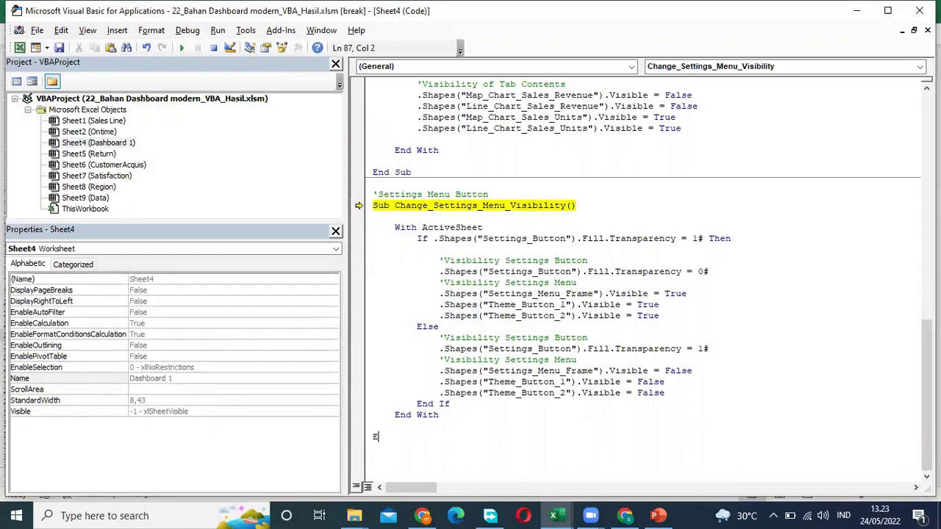
text(nd Sub)
click(428, 230)
click(395, 228)
click(438, 306)
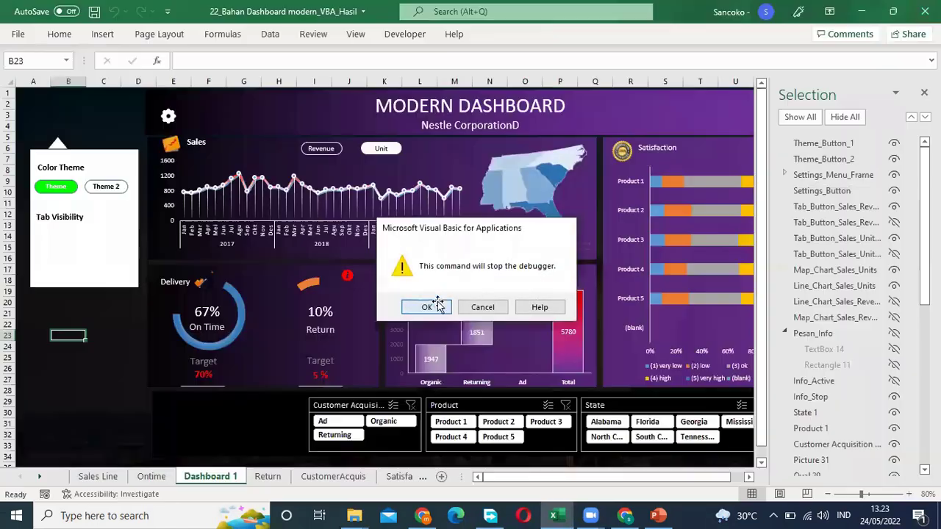
Retest the settings menu's show and hide toggle with the gear icon on the dashboard
click(110, 324)
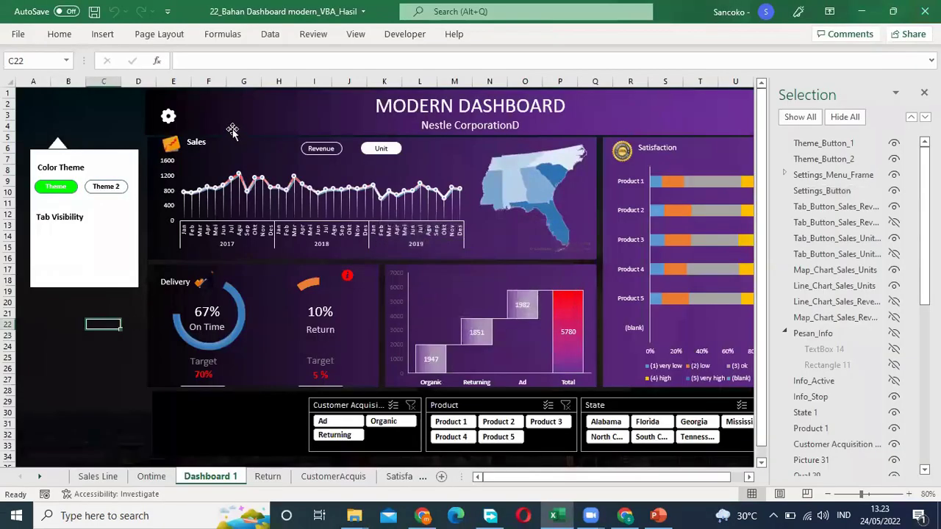
click(172, 117)
click(172, 118)
click(172, 118)
click(172, 118)
Ungroup the dashboard's outer background shape group and select the inner panel group behind the charts
click(705, 99)
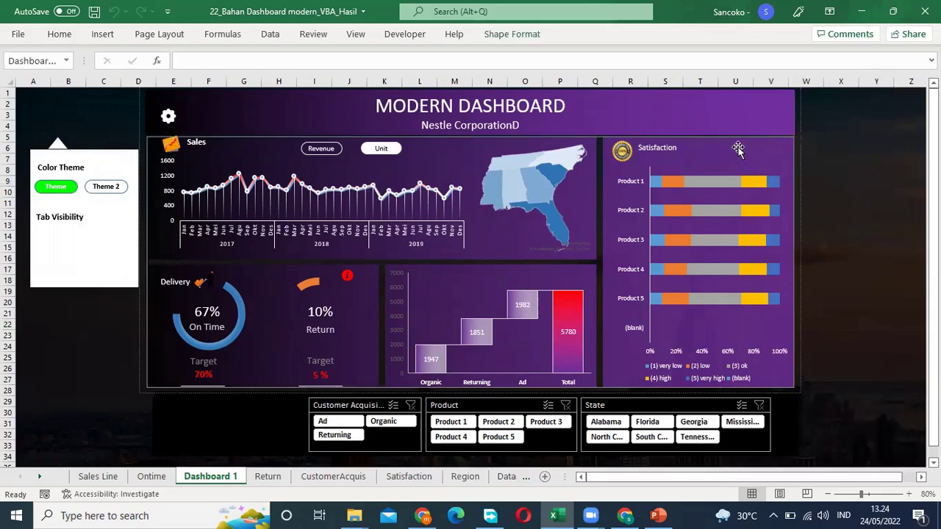
click(736, 116)
click(838, 181)
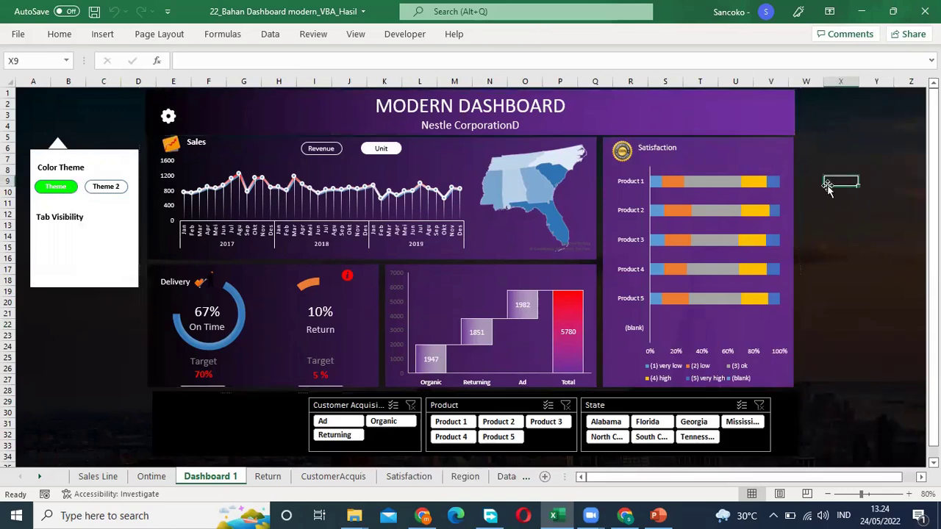
click(798, 156)
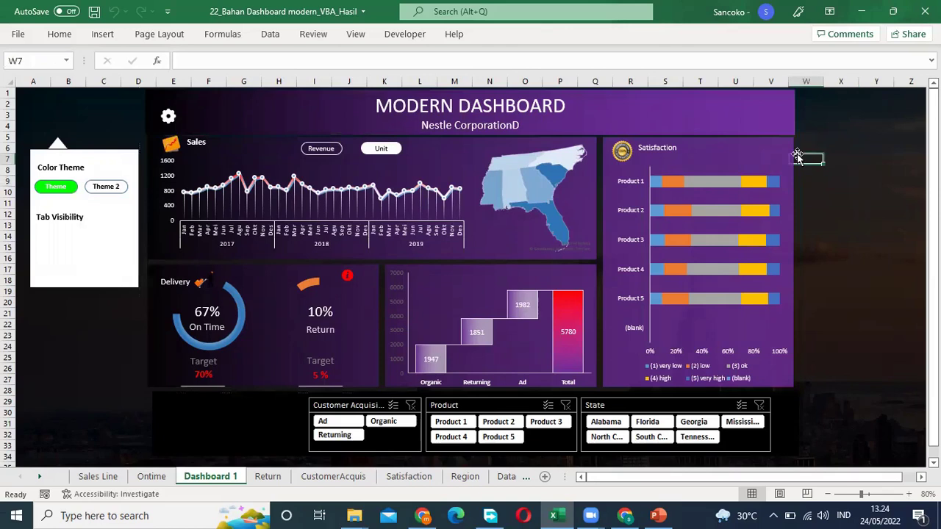
click(690, 109)
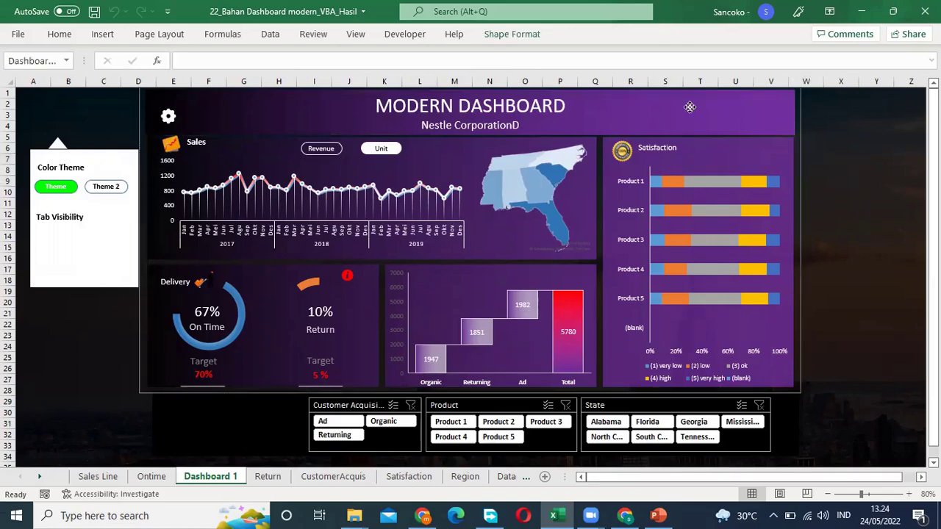
right_click(690, 108)
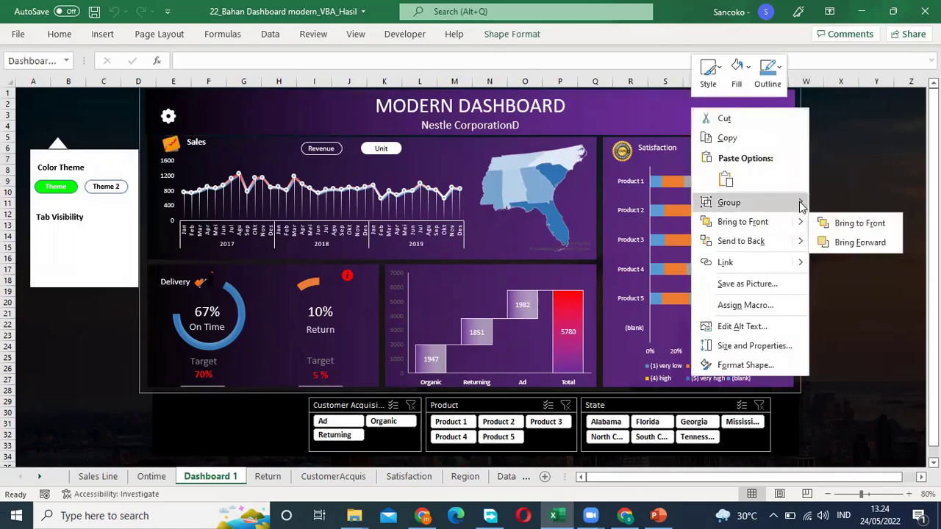
mouse_move(801, 207)
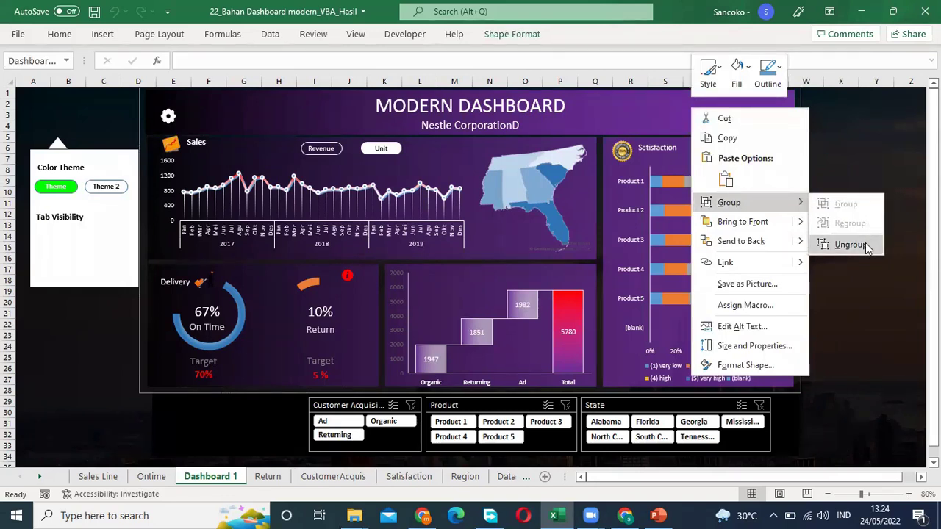
click(850, 245)
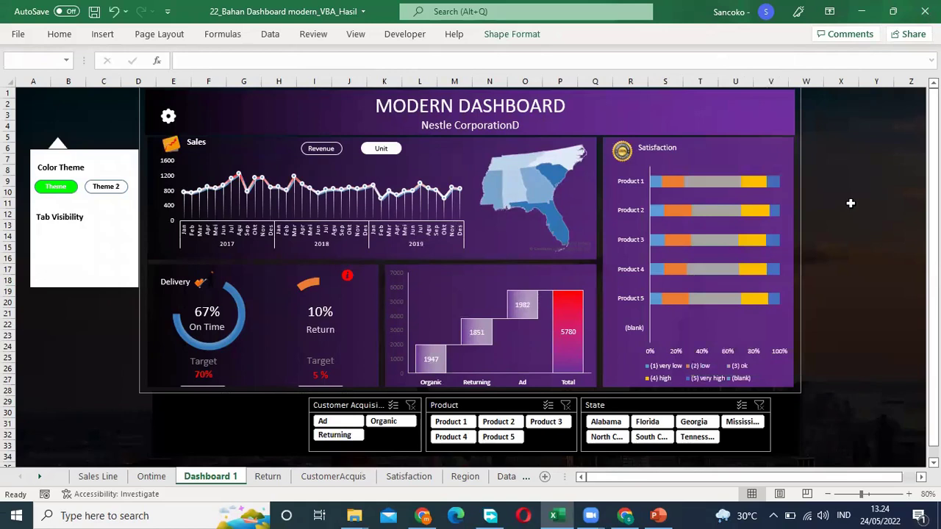
click(850, 204)
click(780, 147)
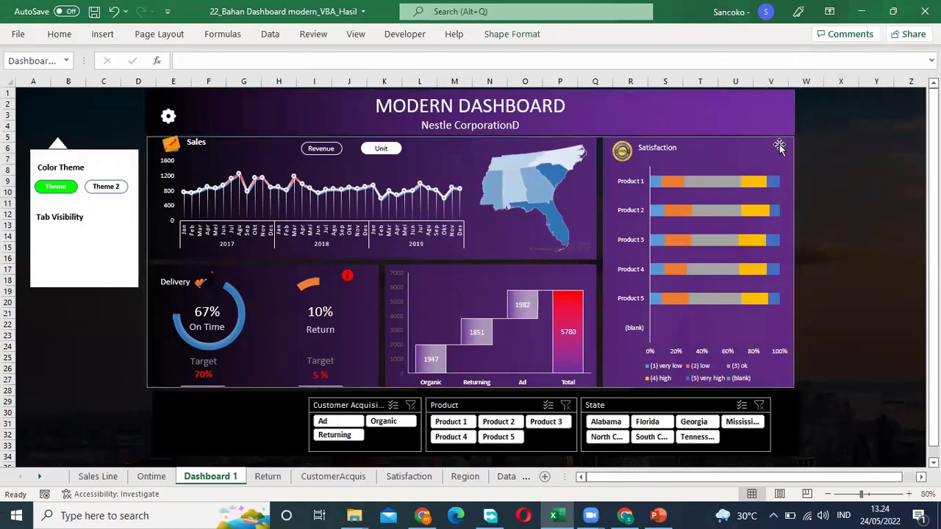
Group the dashboard's header banner shape together with the panel group behind the charts
click(737, 116)
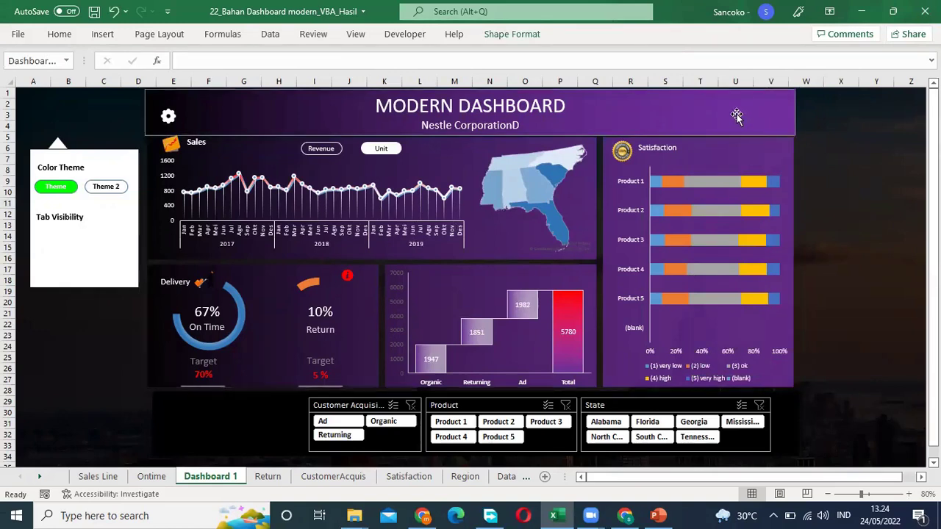
click(772, 154)
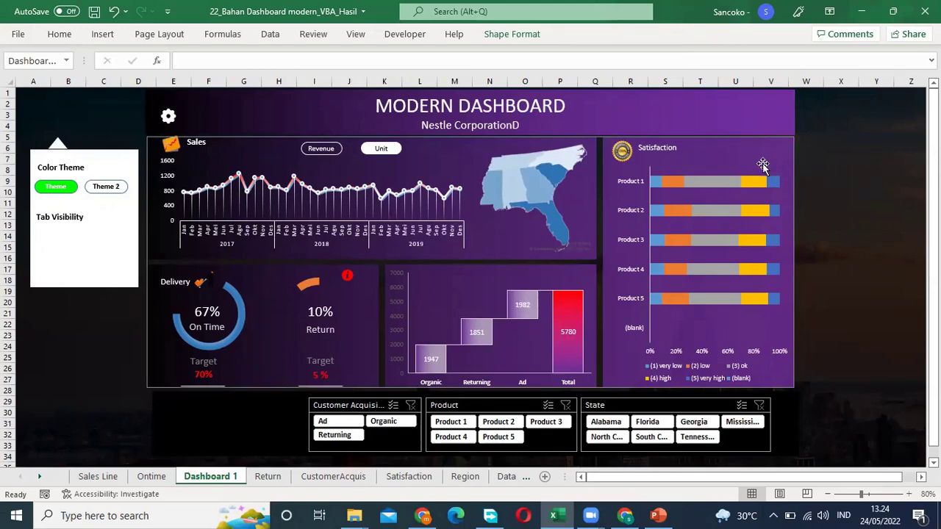
click(740, 114)
right_click(743, 114)
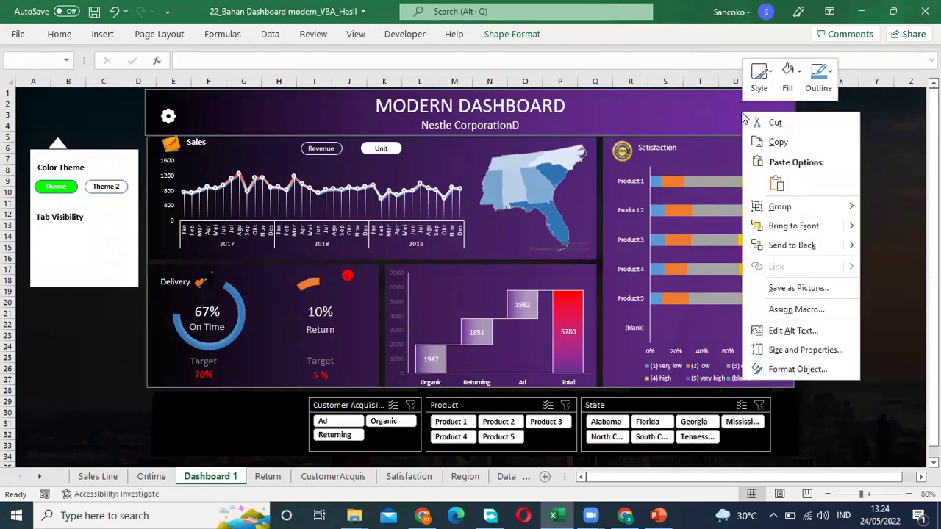
mouse_move(846, 207)
click(897, 208)
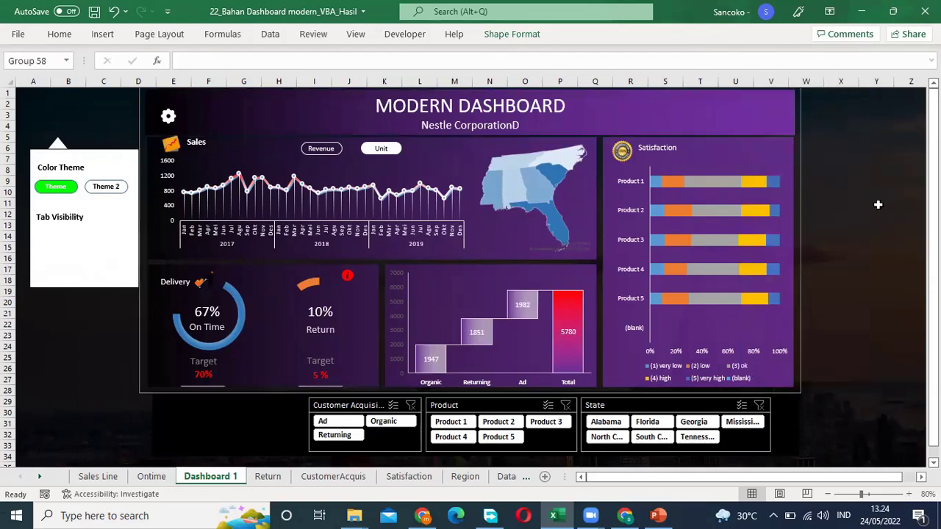
Nudge the combined header and panel group slightly to the right and send it to the back
mouse_move(801, 182)
mouse_down()
mouse_move(833, 180)
mouse_move(808, 180)
mouse_up()
click(840, 204)
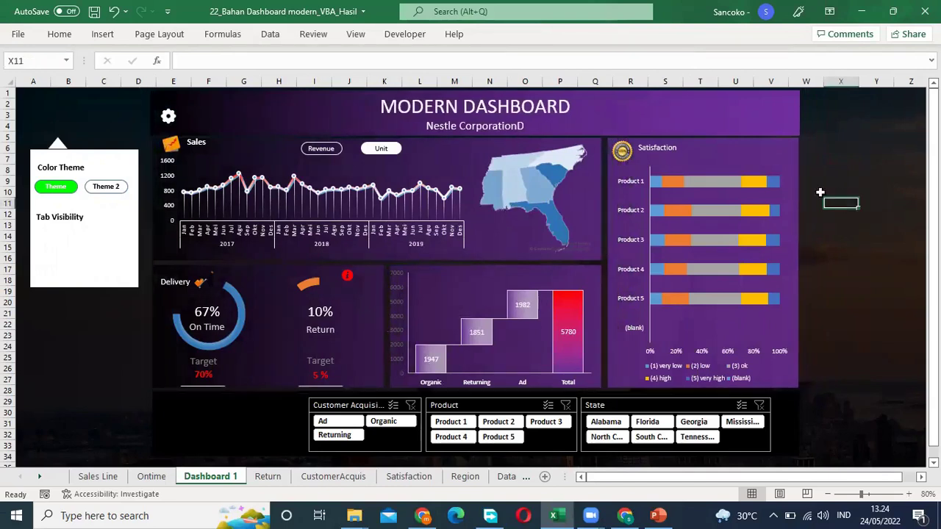
click(799, 142)
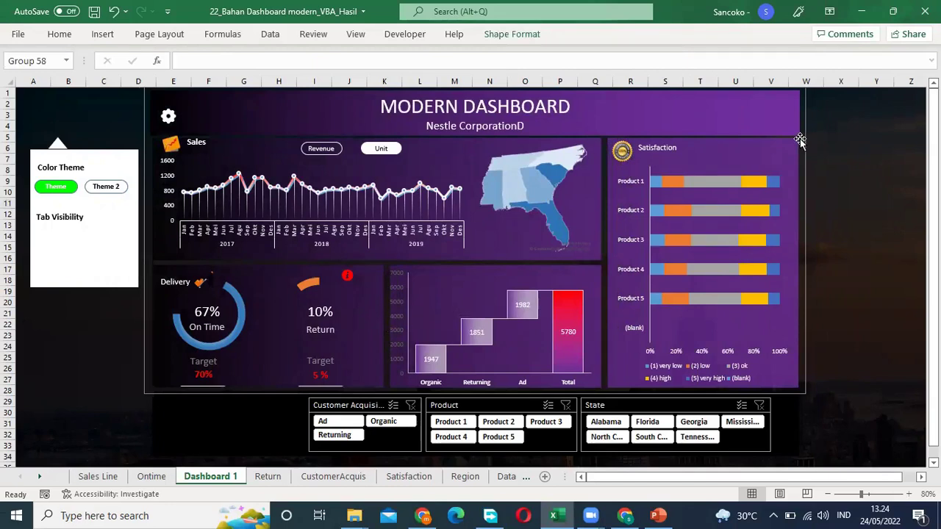
right_click(802, 143)
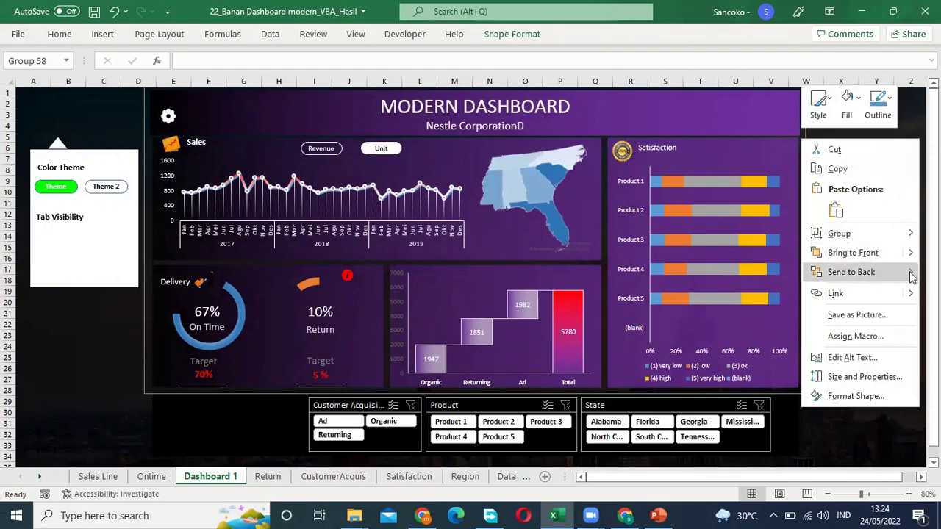
mouse_move(912, 276)
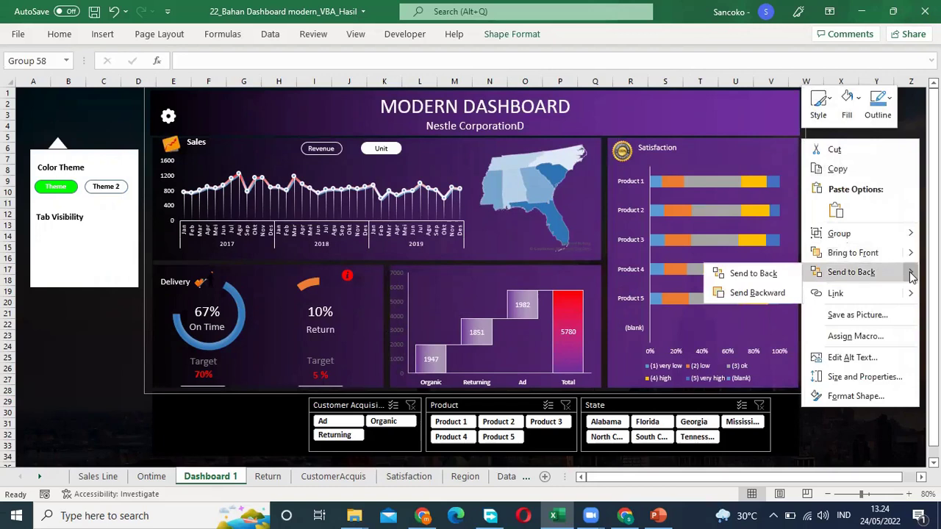
click(772, 274)
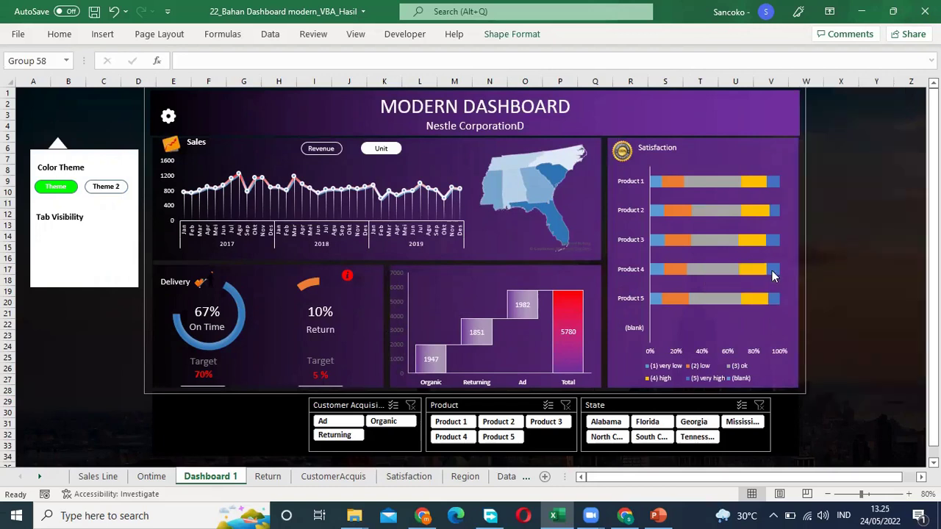
click(869, 241)
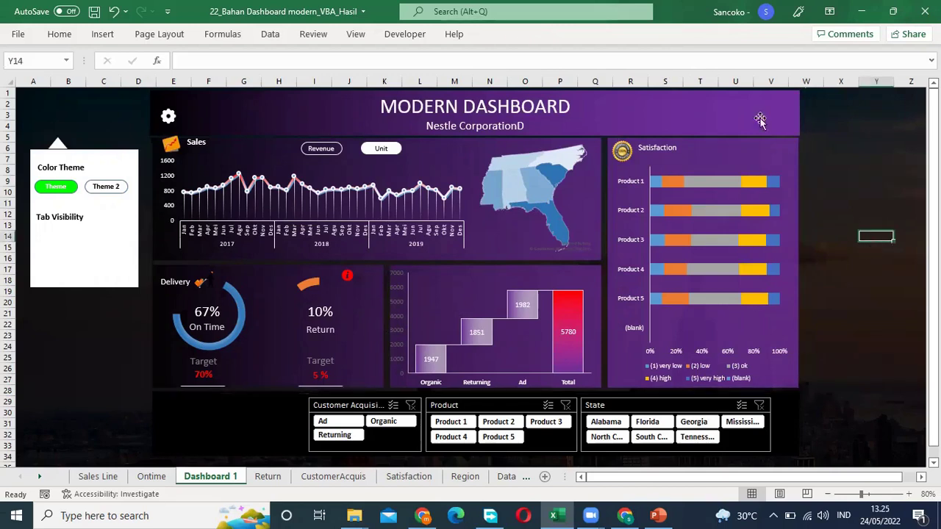
Show the Selection pane for the combined background group and hide the settings menu using the gear icon
click(739, 100)
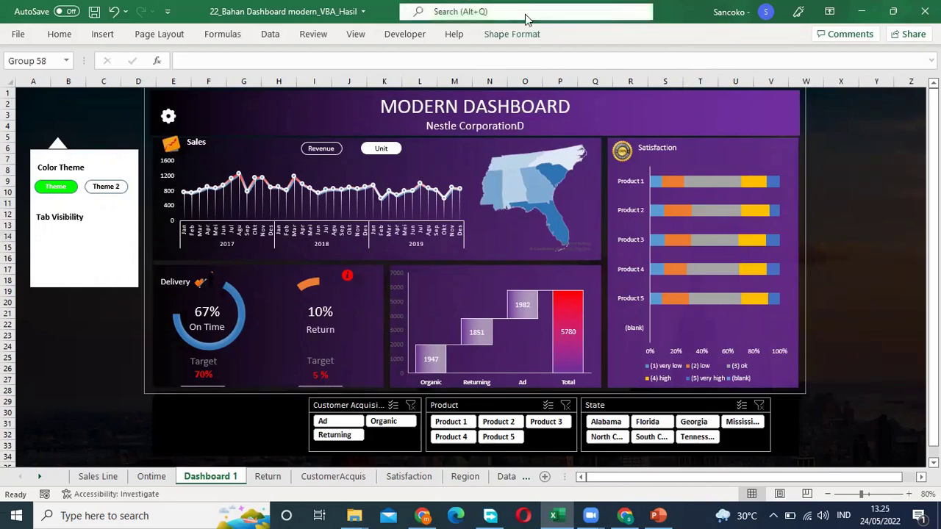
click(521, 40)
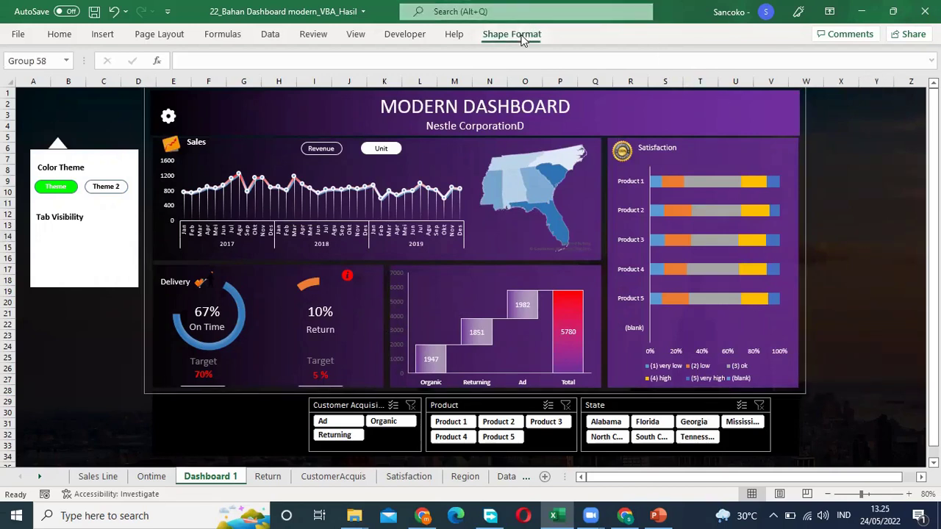
click(522, 40)
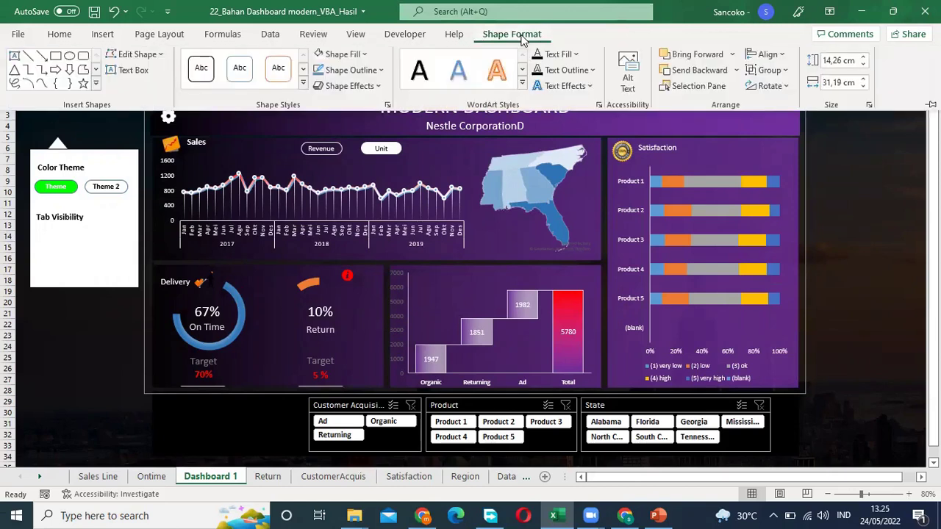
click(689, 89)
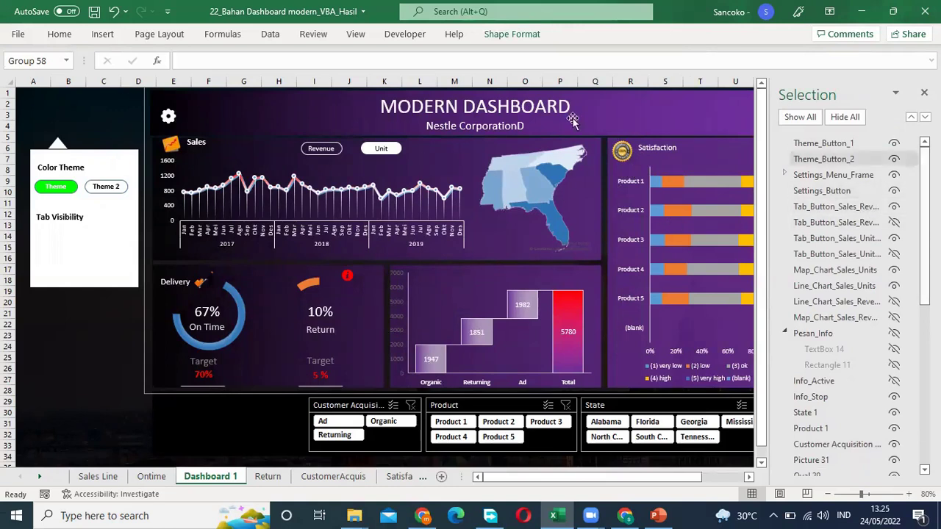
click(103, 104)
click(170, 114)
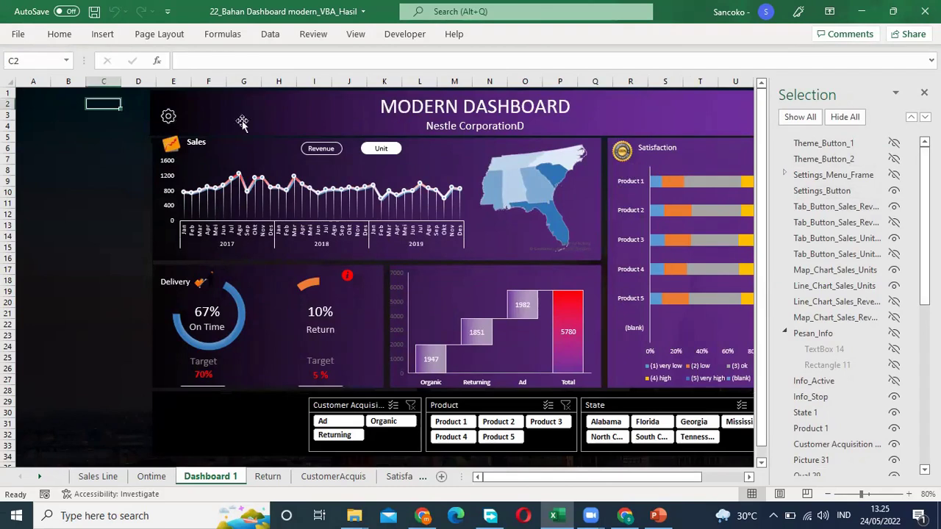
Check the full names of the header and tiles shapes inside the background group and compare them with the PowerPoint naming slide
drag(925, 177, 925, 335)
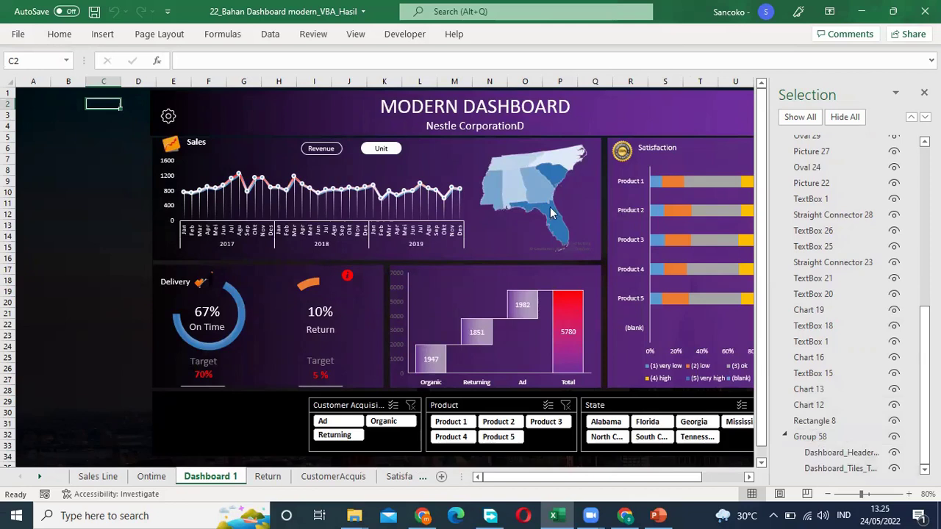
click(835, 468)
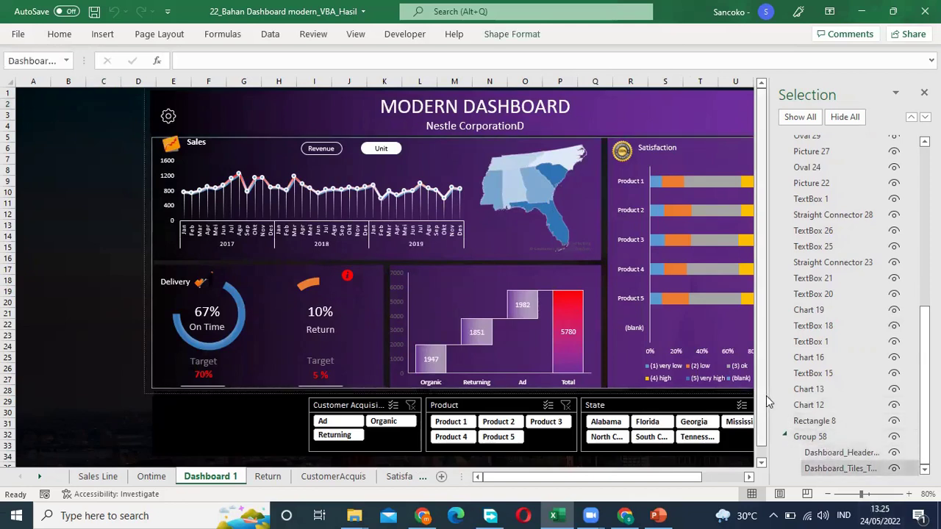
drag(770, 397, 713, 397)
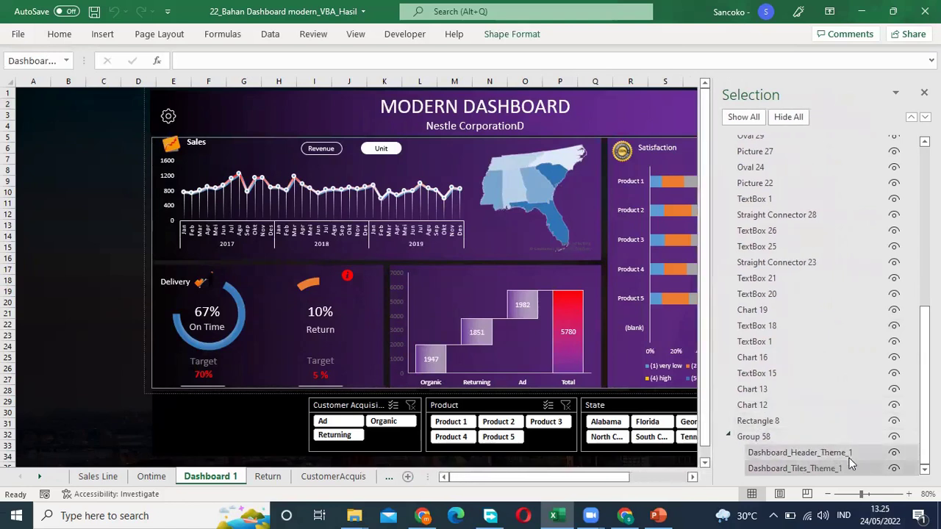
click(780, 453)
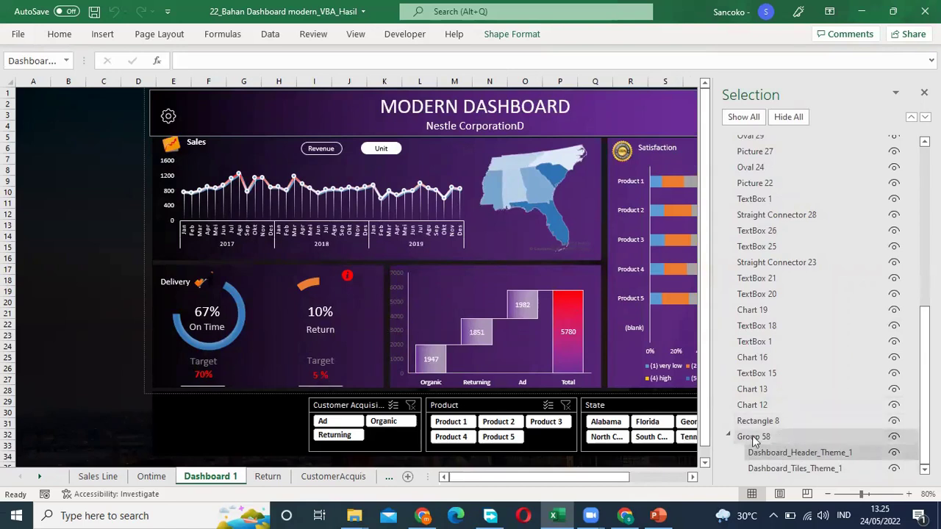
click(656, 515)
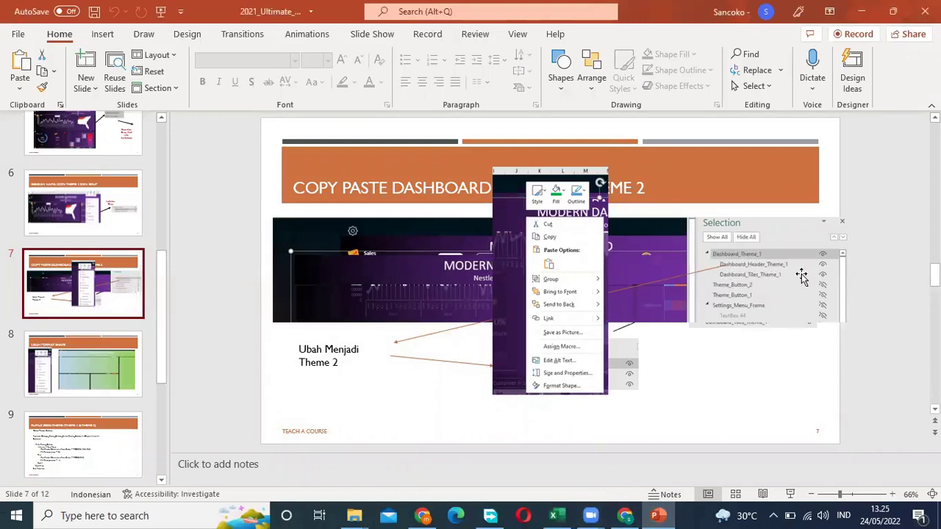
click(555, 515)
Rename the combined background group as Dashboard_Theme_1 and close the Selection pane
click(775, 436)
click(774, 437)
text(DashboaGroup 58)
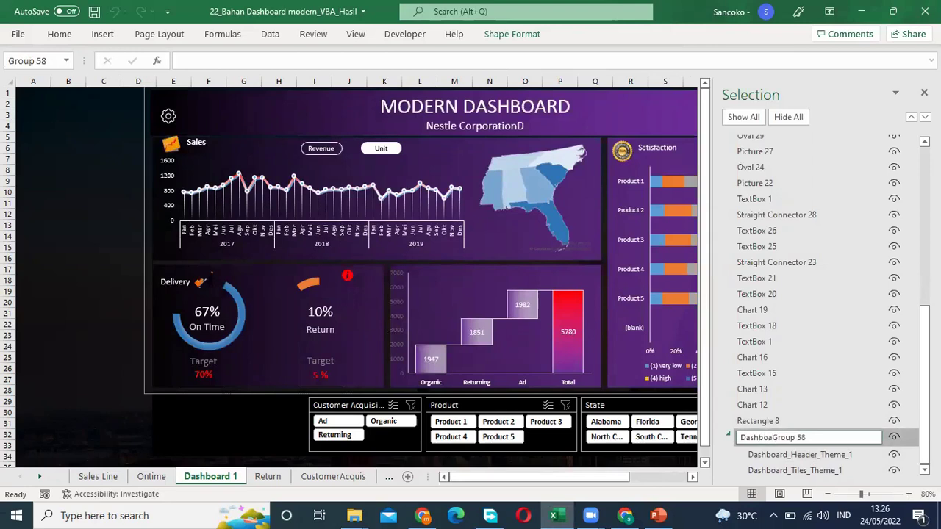
drag(809, 438, 776, 438)
text(rd_Theme_1)
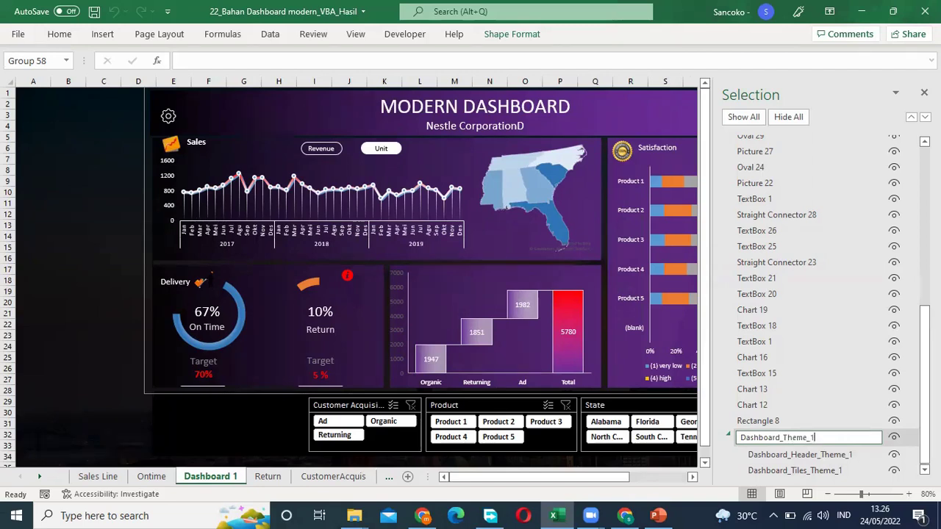
click(110, 318)
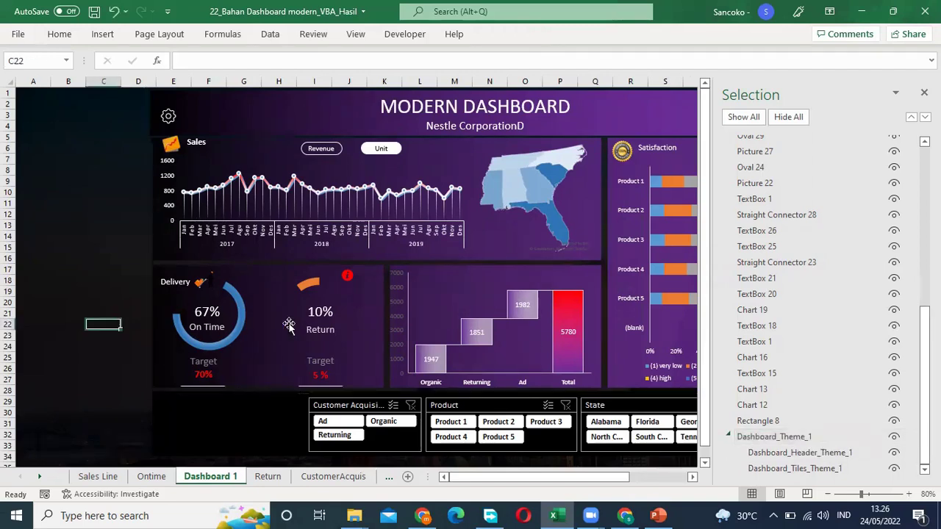
click(780, 437)
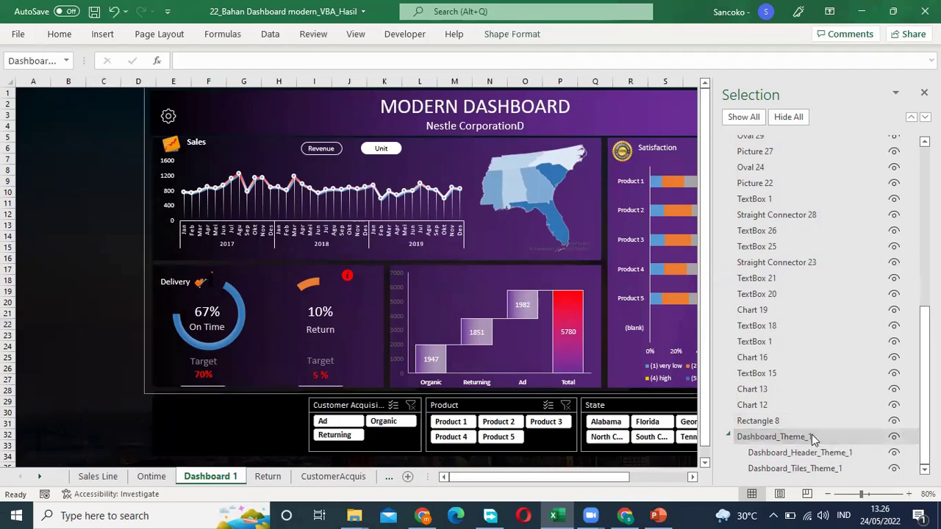
click(113, 204)
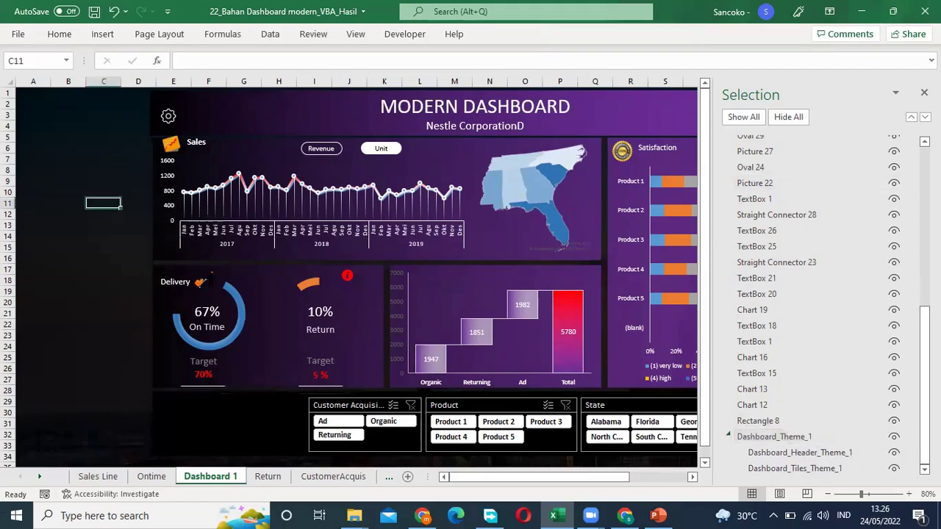
key(alt+F10)
Try to paste a copy of the Dashboard_Theme_1 group at cell C4 and reposition it, and undo both actions
click(242, 110)
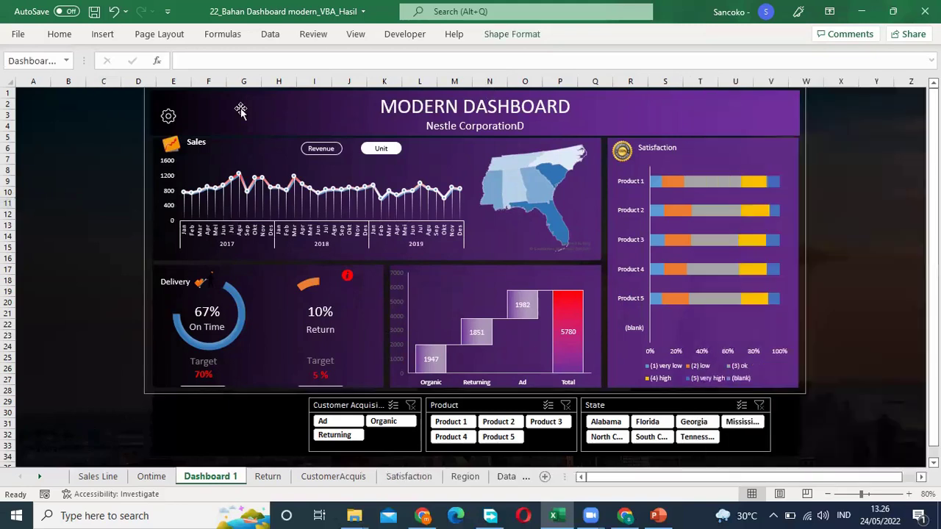
right_click(242, 114)
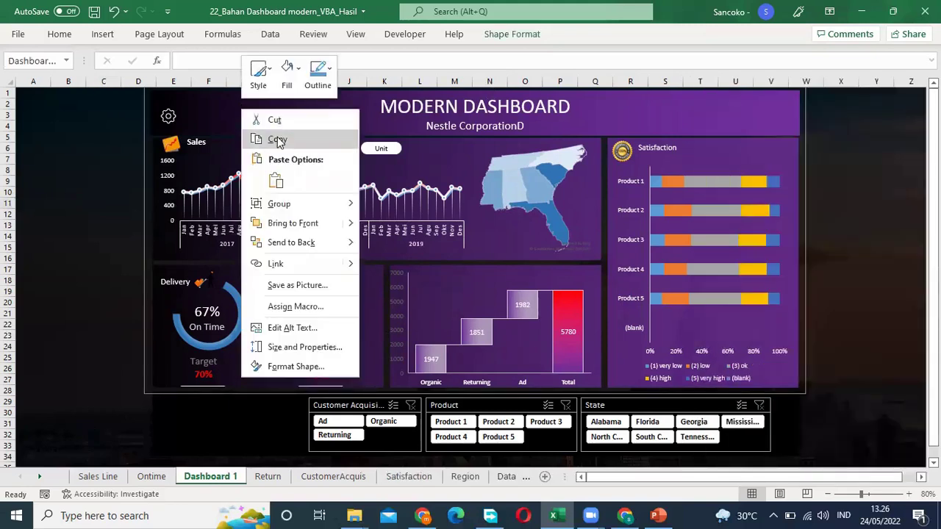
click(273, 139)
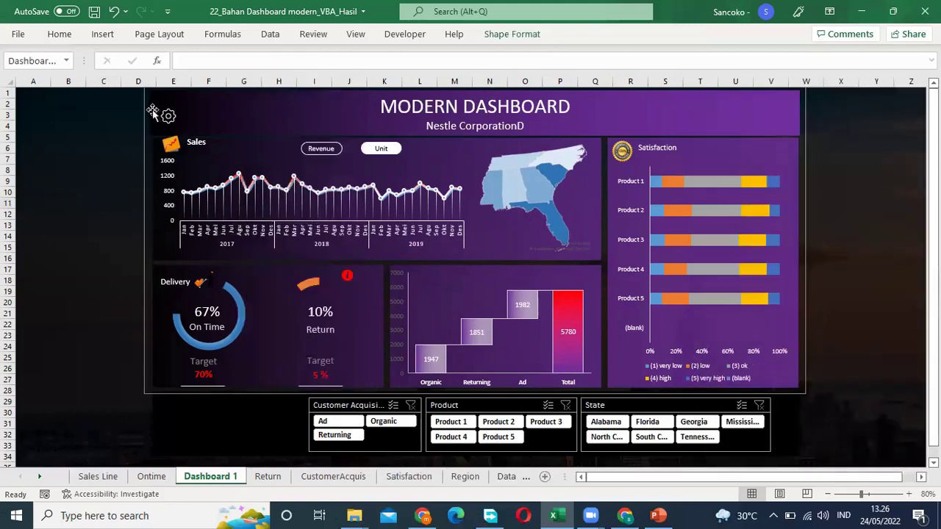
click(99, 122)
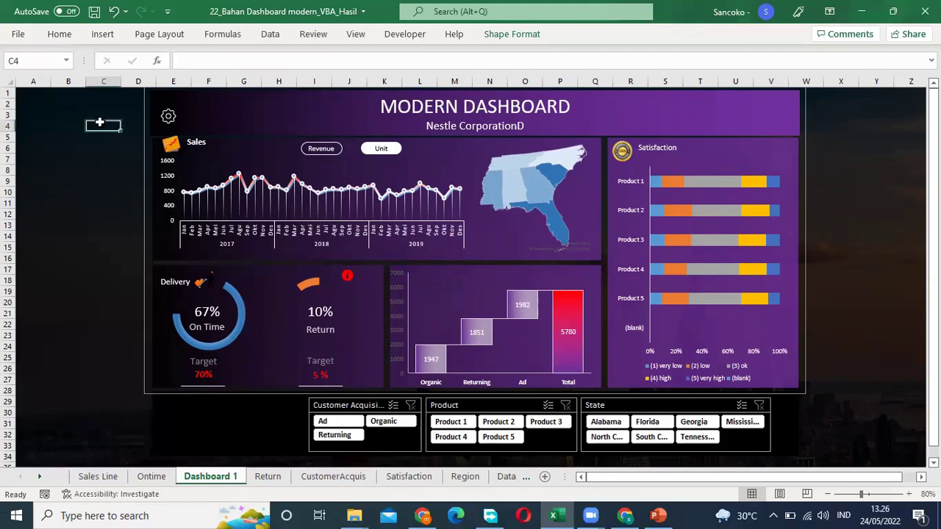
right_click(99, 154)
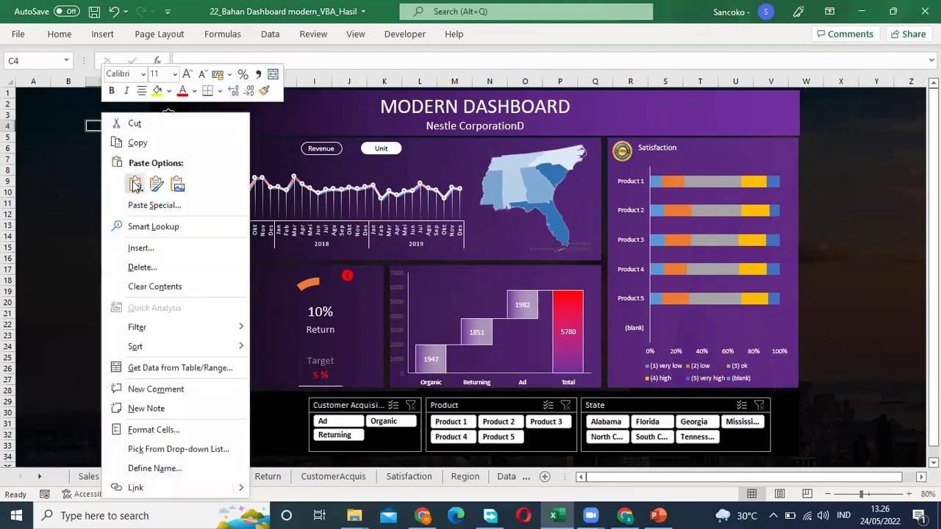
click(136, 185)
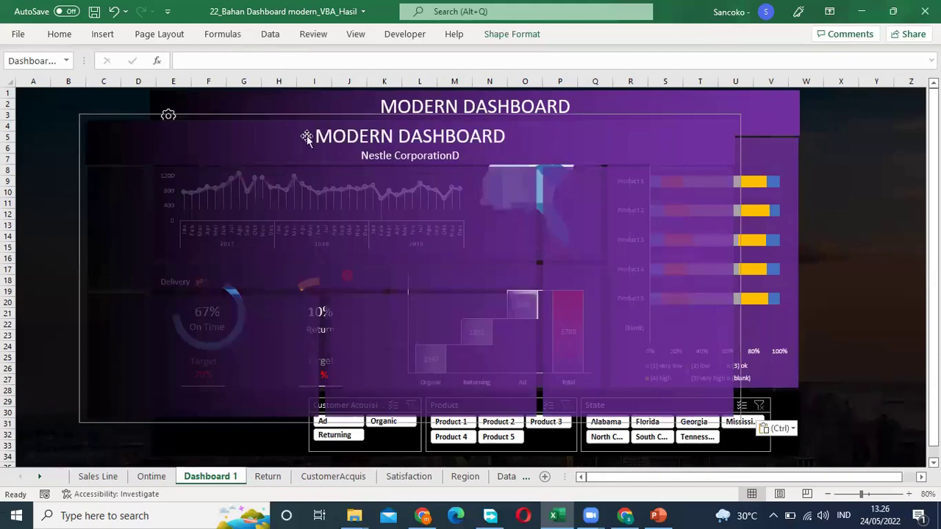
drag(301, 119, 333, 207)
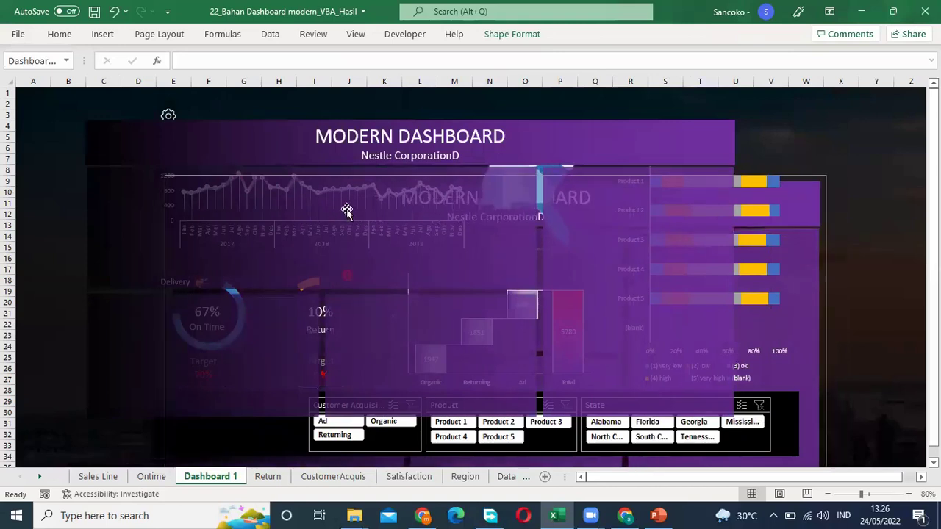
click(114, 12)
click(114, 12)
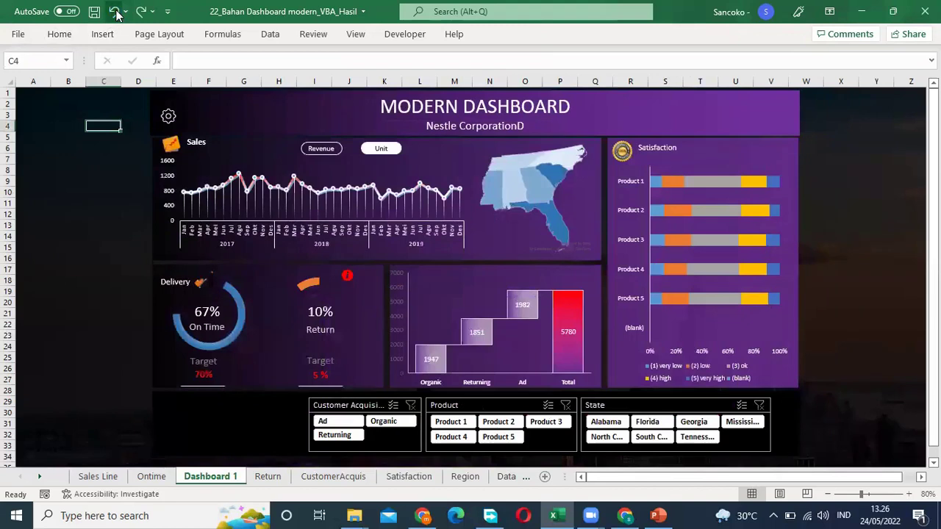
Paste a copy of the Dashboard_Theme_1 background group, shift it slightly off the original, and send it to the back
click(258, 110)
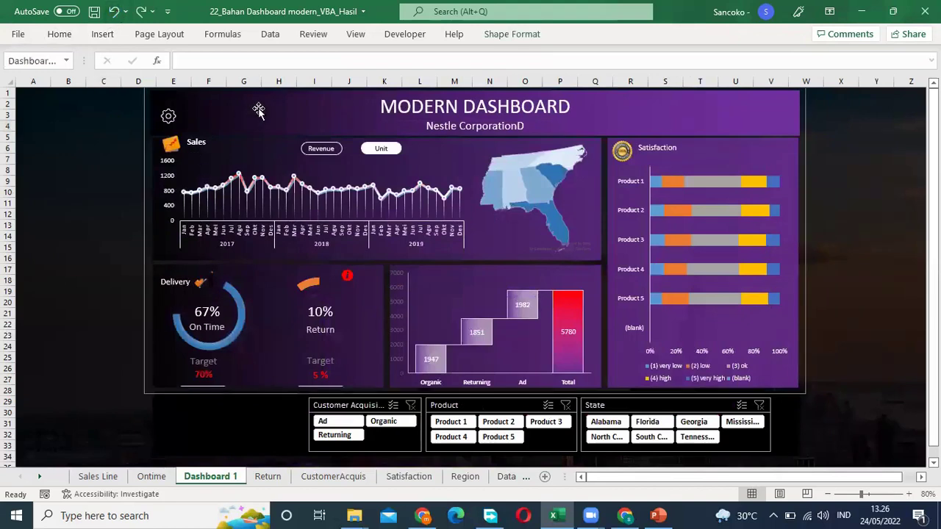
right_click(258, 109)
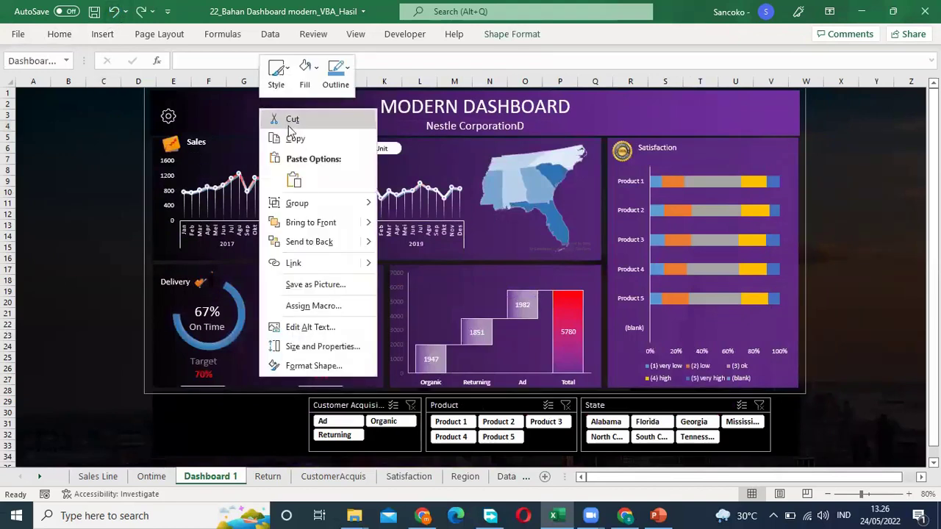
click(293, 181)
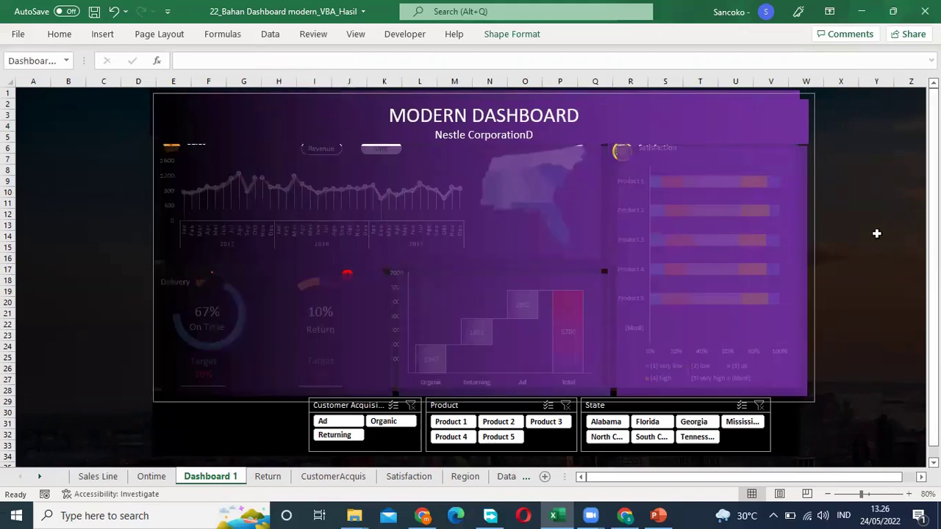
click(876, 234)
mouse_move(710, 122)
mouse_down()
mouse_move(714, 204)
mouse_move(694, 110)
mouse_move(703, 109)
mouse_move(694, 110)
mouse_move(689, 132)
mouse_move(698, 131)
mouse_up()
right_click(697, 129)
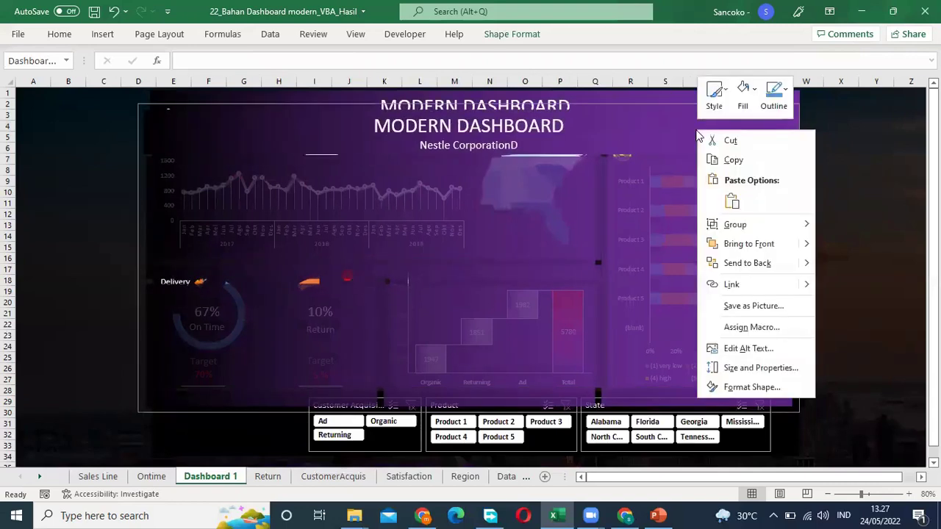
mouse_move(803, 266)
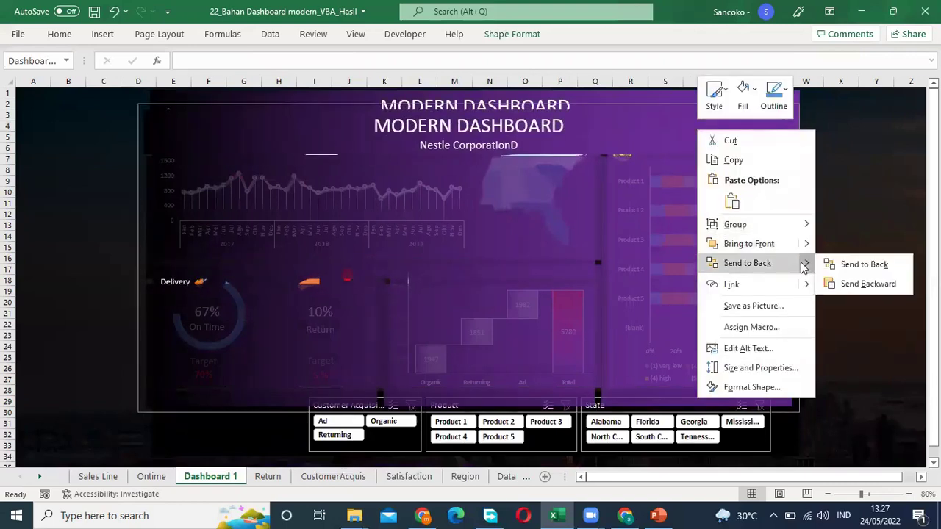
click(847, 267)
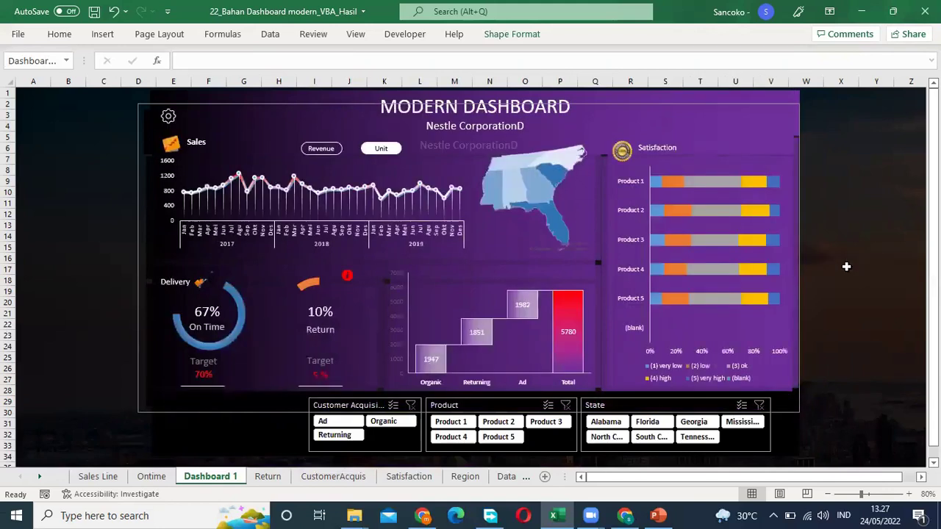
Reposition the background group copy behind the original so that they nearly overlap, and offset the front group slightly
mouse_move(675, 117)
mouse_down()
mouse_move(684, 162)
mouse_move(610, 215)
mouse_move(674, 80)
mouse_move(669, 125)
mouse_move(673, 105)
mouse_move(676, 120)
mouse_move(699, 111)
mouse_move(684, 95)
mouse_move(683, 118)
mouse_up()
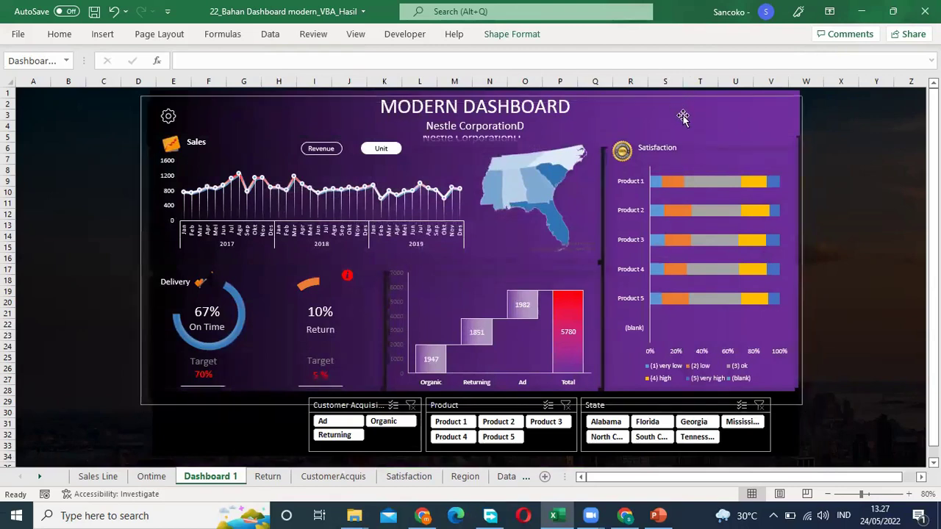
key(Up)
key(Up)
key(Up)
key(Up)
key(Up)
key(Up)
key(Up)
key(Up)
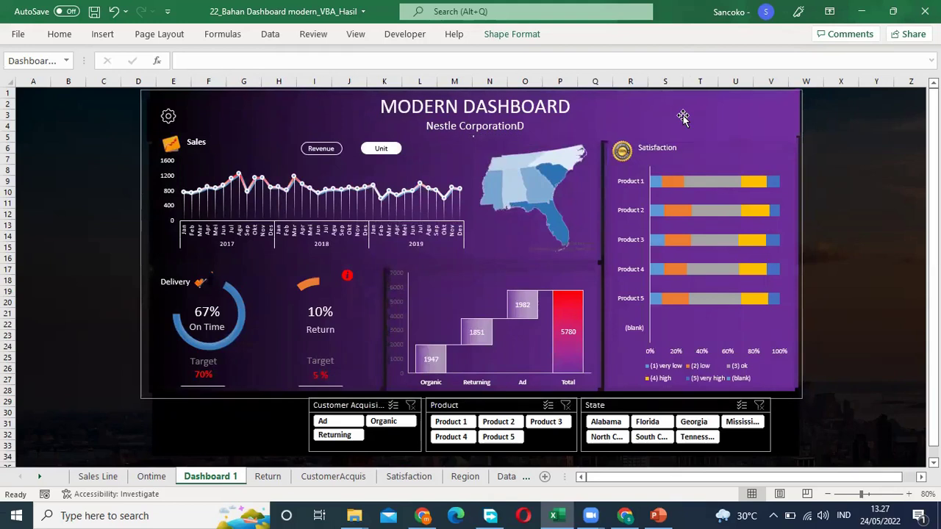
key(Down)
key(Down)
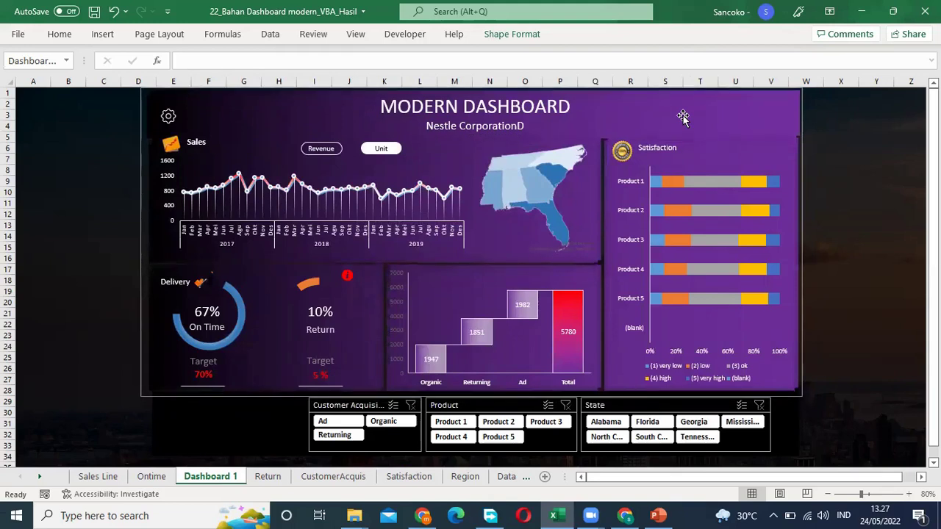
key(Down)
key(Down)
key(Down)
key(Down)
key(Down)
key(Down)
key(Down)
key(Down)
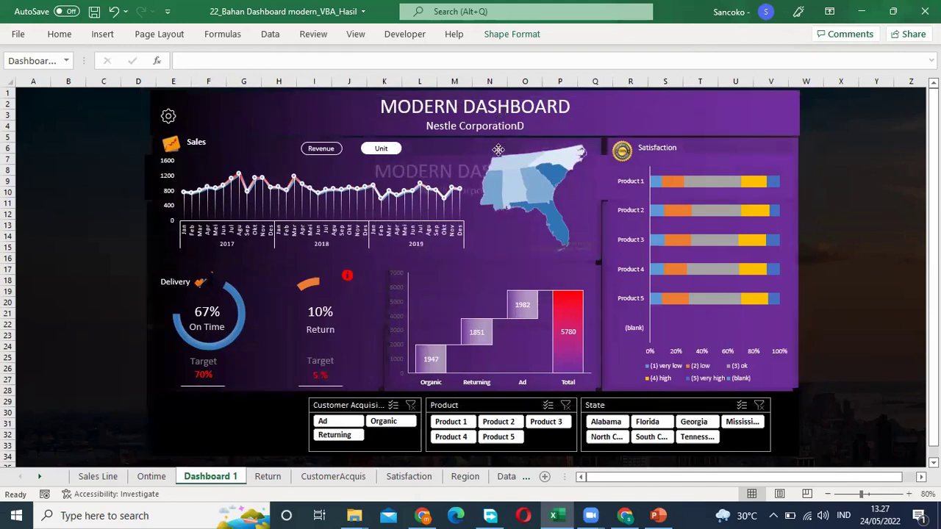
drag(498, 135, 500, 82)
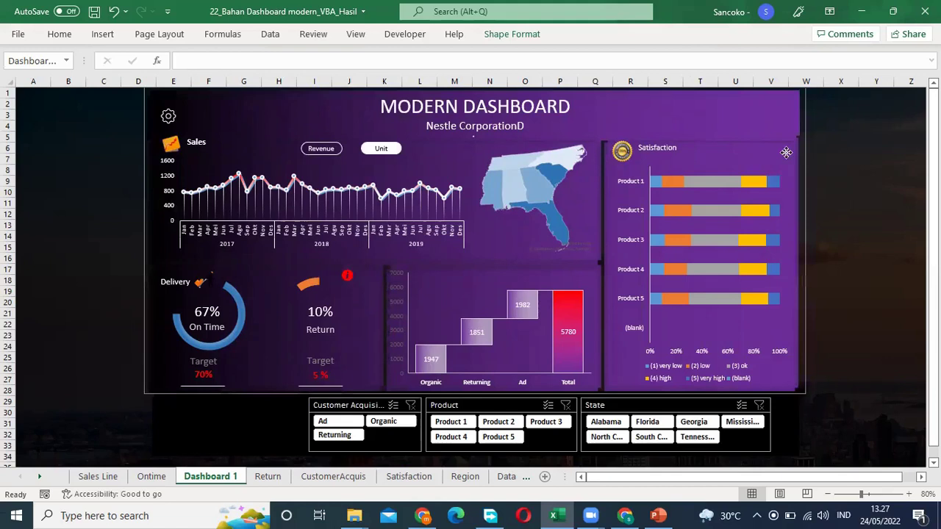
drag(792, 152, 796, 162)
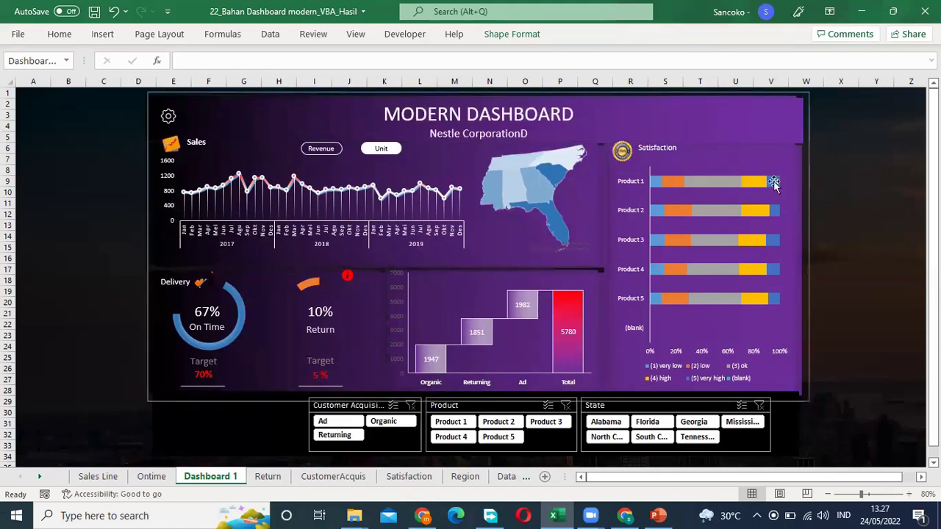
Check the entries of the original and copied background groups in the Selection pane and close the pane
click(511, 35)
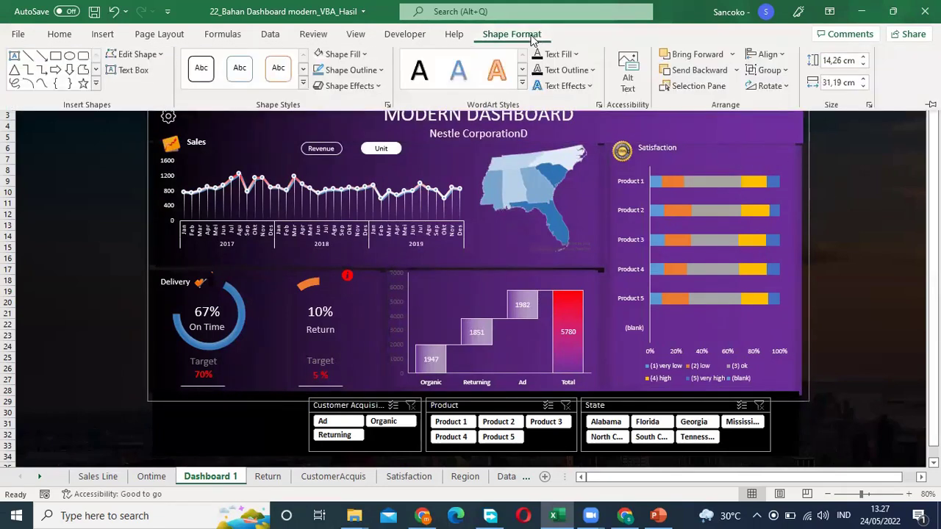
click(684, 86)
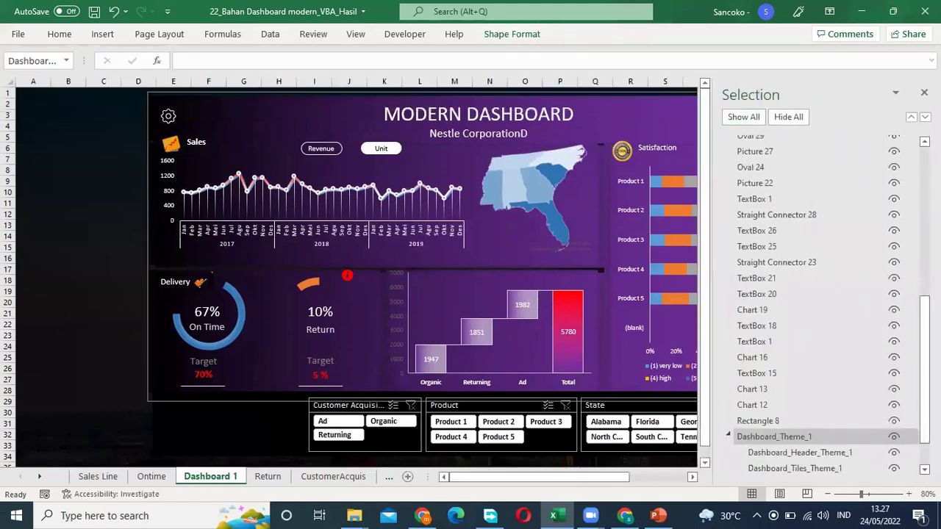
scroll(902, 385, down, 1)
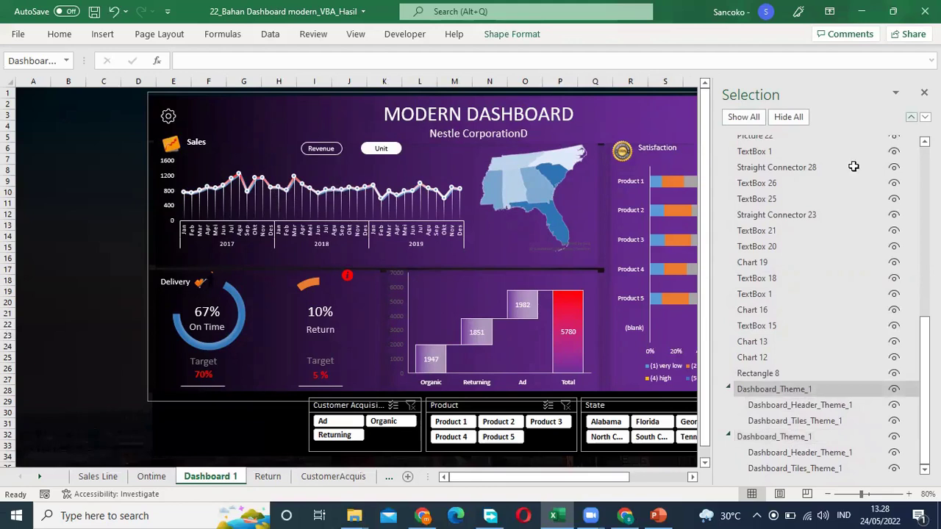
key(alt+F10)
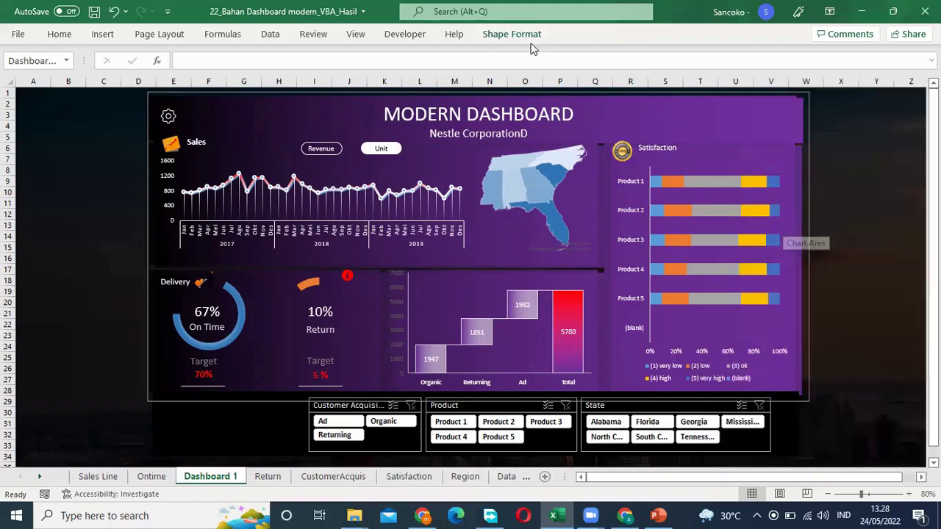
Rename the front background group as Dashboard_Theme_2 and its header shape as Dashboard_Header_Theme_2 in the Selection pane
click(505, 35)
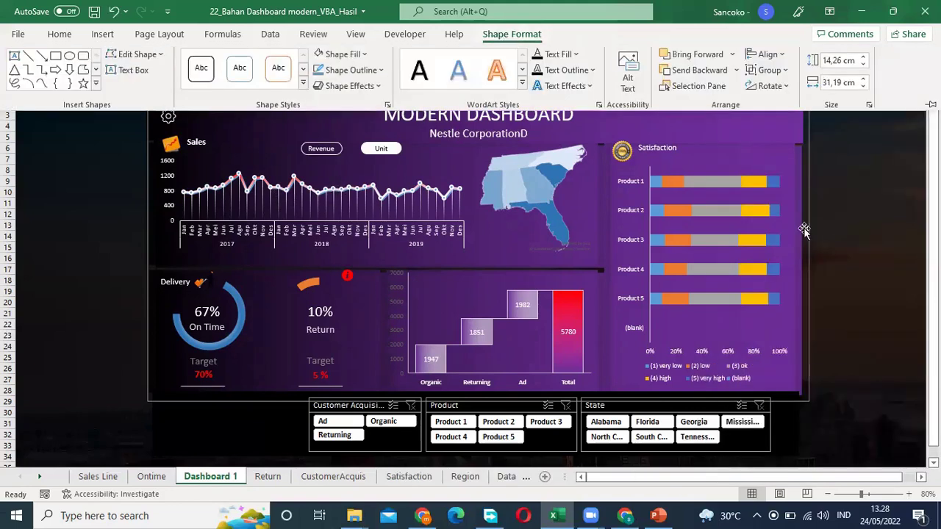
click(692, 86)
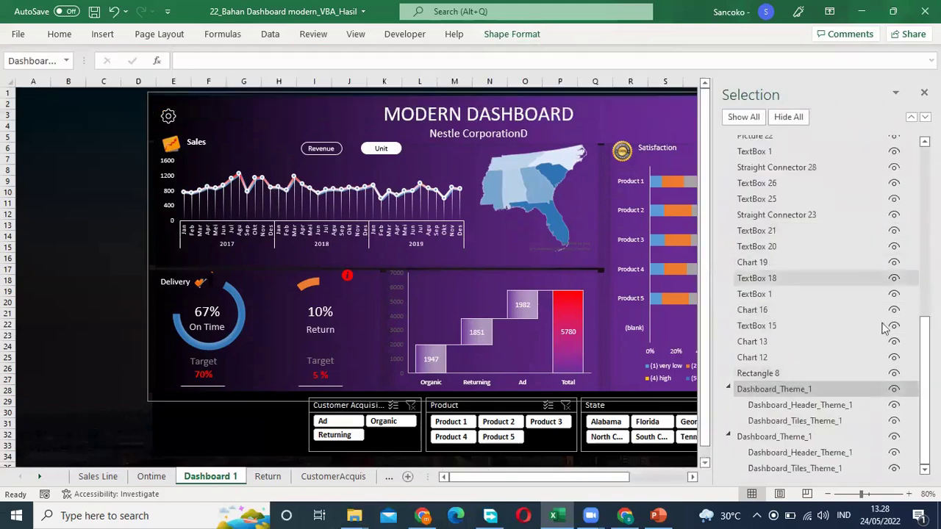
click(837, 390)
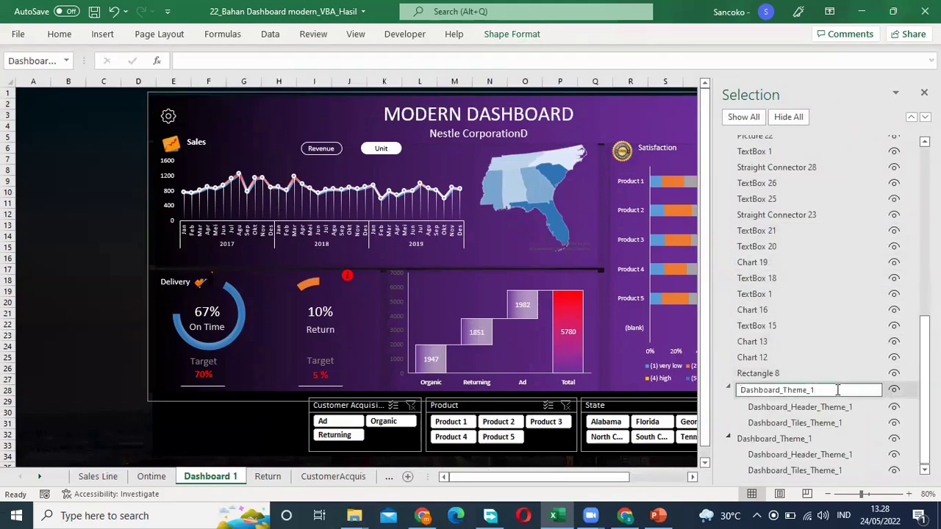
text(2)
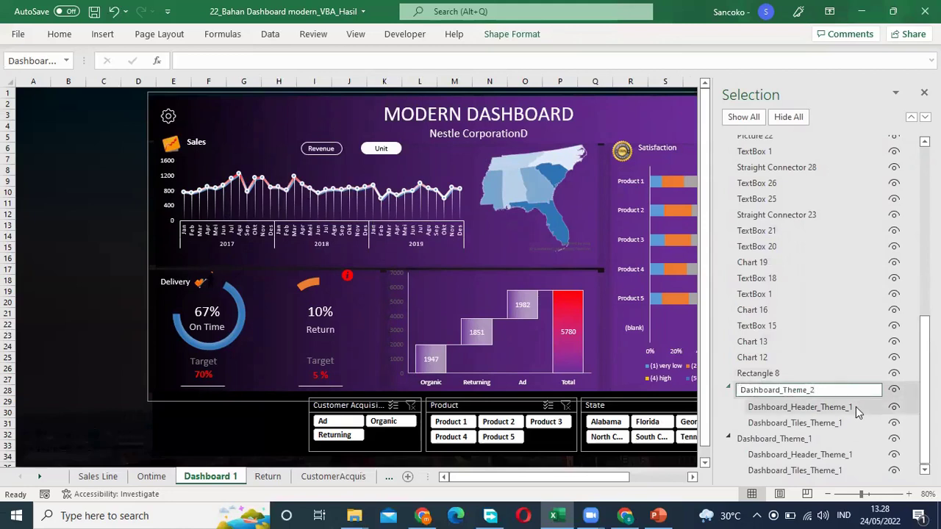
click(853, 403)
click(852, 404)
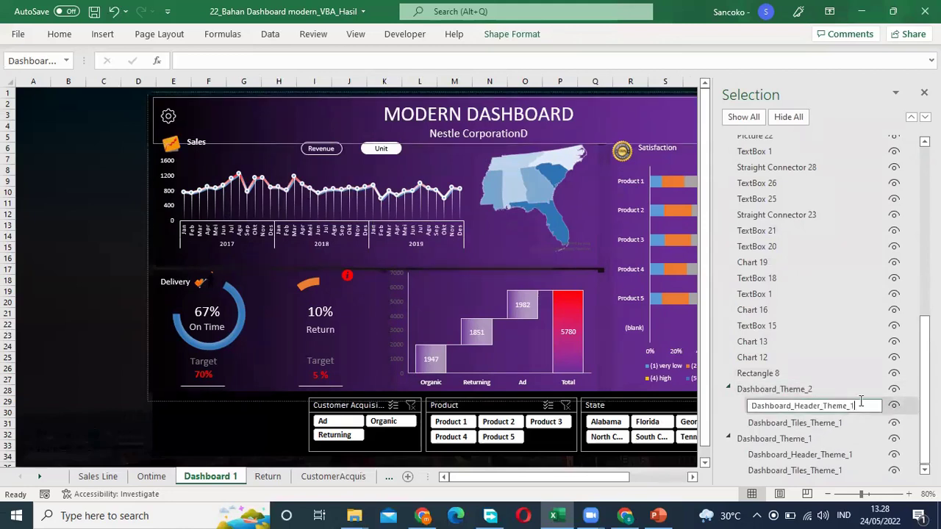
text(2)
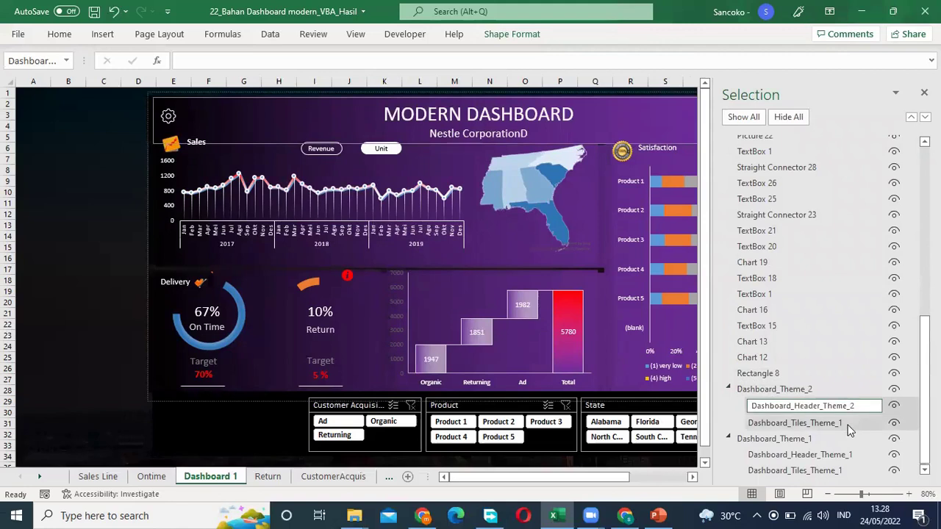
Rename the tiles shape in the Dashboard_Theme_2 group as Dashboard_Tiles_Theme_2 and close the Selection pane
click(846, 423)
click(847, 424)
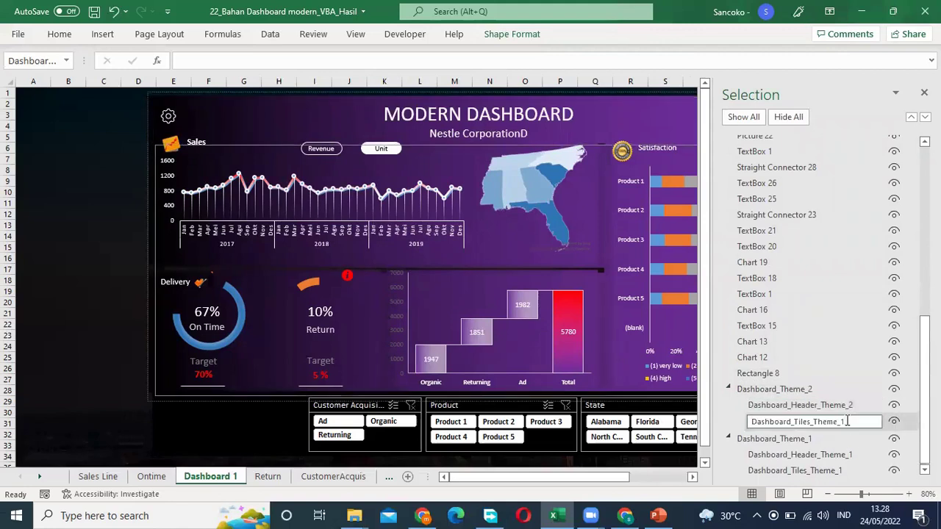
text(2)
click(91, 255)
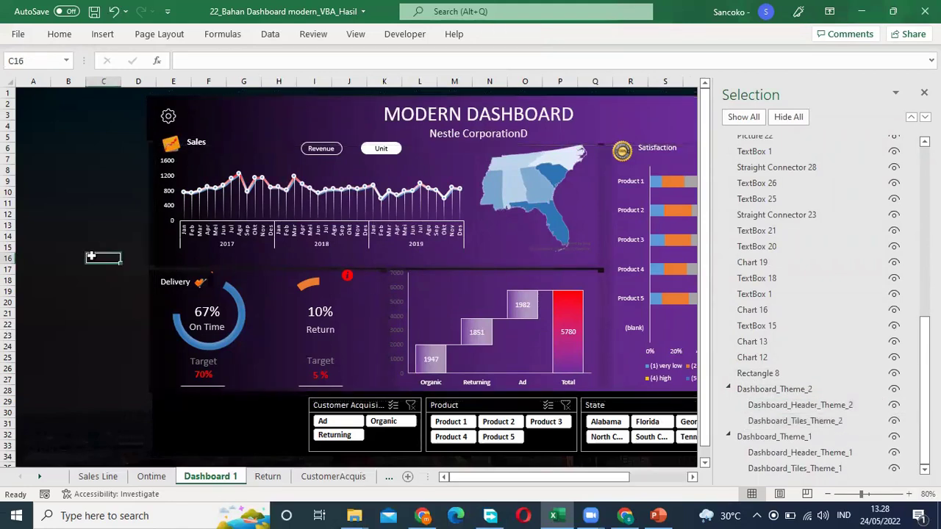
key(alt+F10)
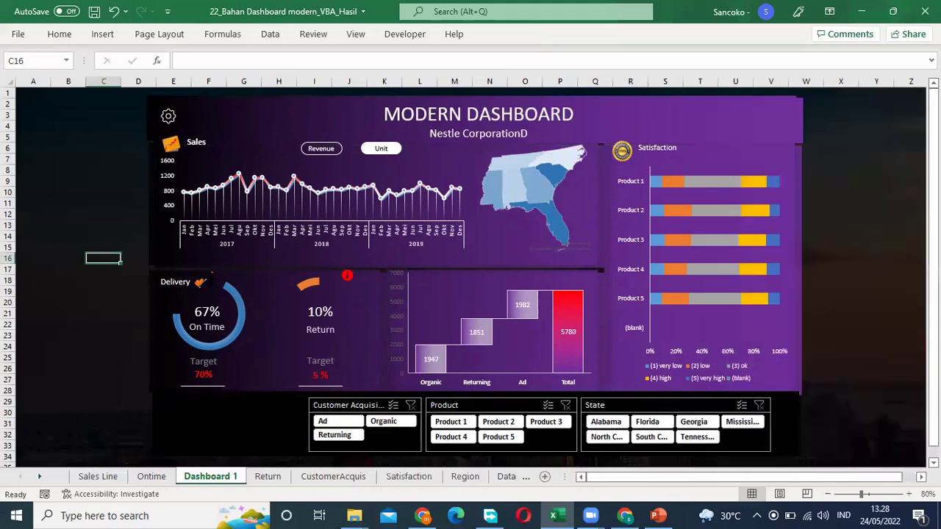
Shift the front background group into line with the dashboard and give it a gradient fill
click(795, 150)
mouse_move(794, 150)
mouse_down()
mouse_move(811, 148)
mouse_move(785, 141)
mouse_move(785, 156)
mouse_move(794, 151)
mouse_up()
right_click(793, 152)
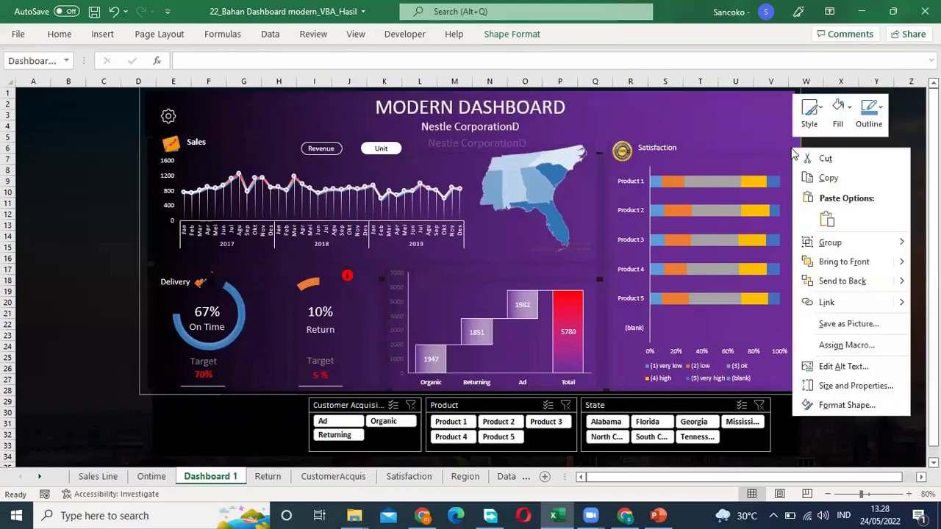
click(859, 405)
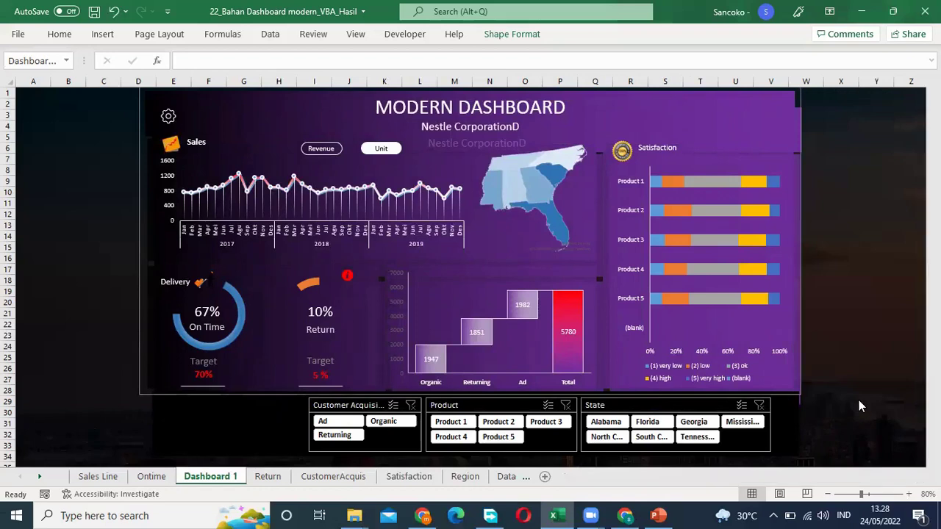
click(788, 224)
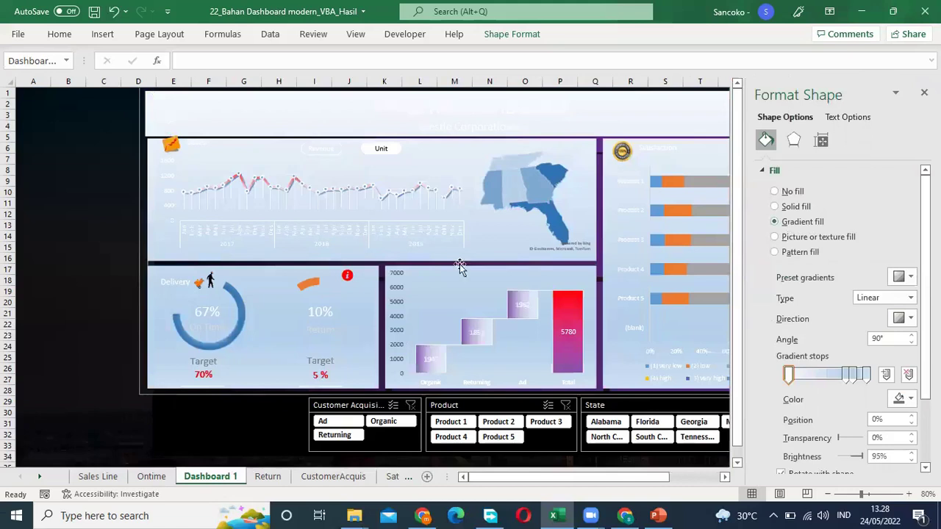
Remove the two middle gradient stops from the group's fill and set the first stop's color to white darkened by 15%
click(848, 376)
click(907, 377)
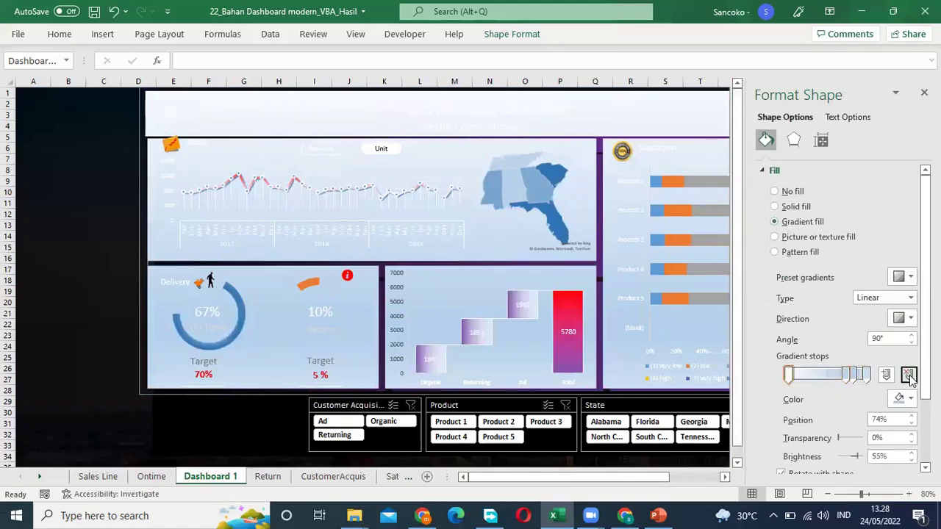
click(910, 375)
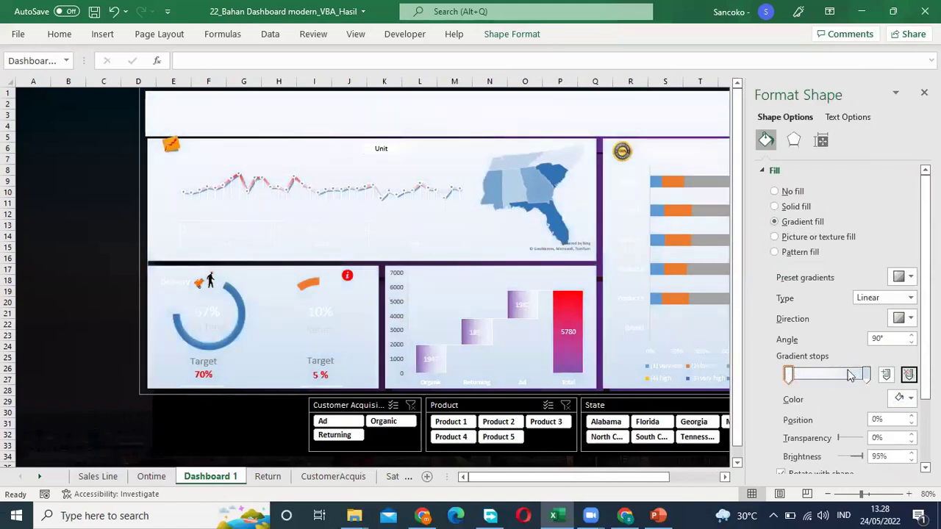
click(789, 376)
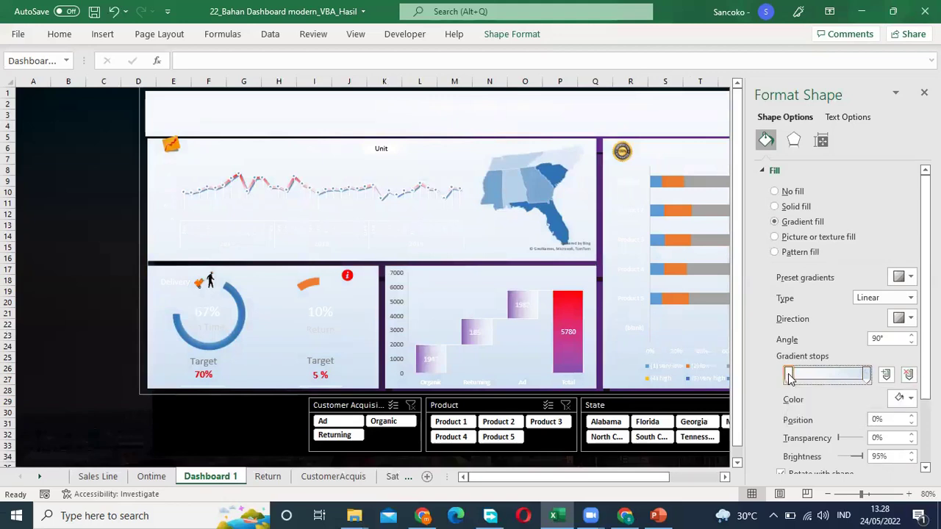
click(911, 401)
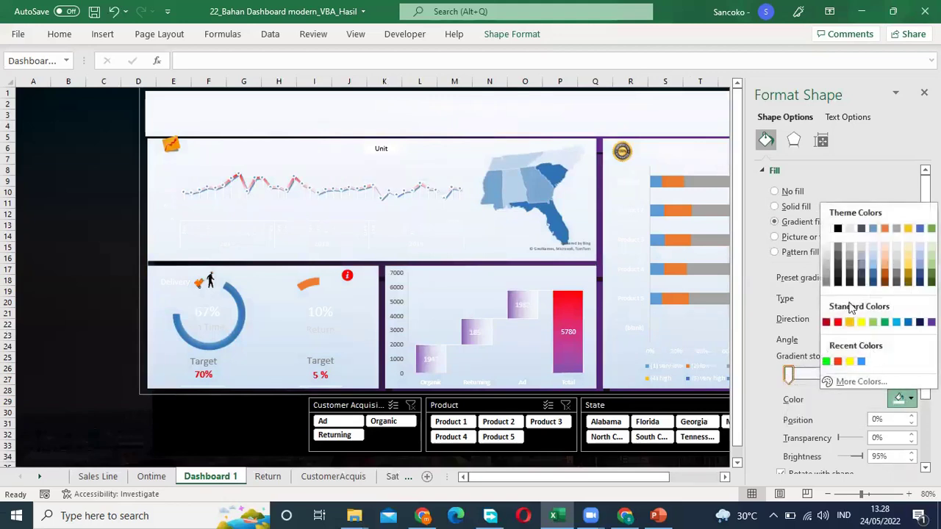
click(829, 263)
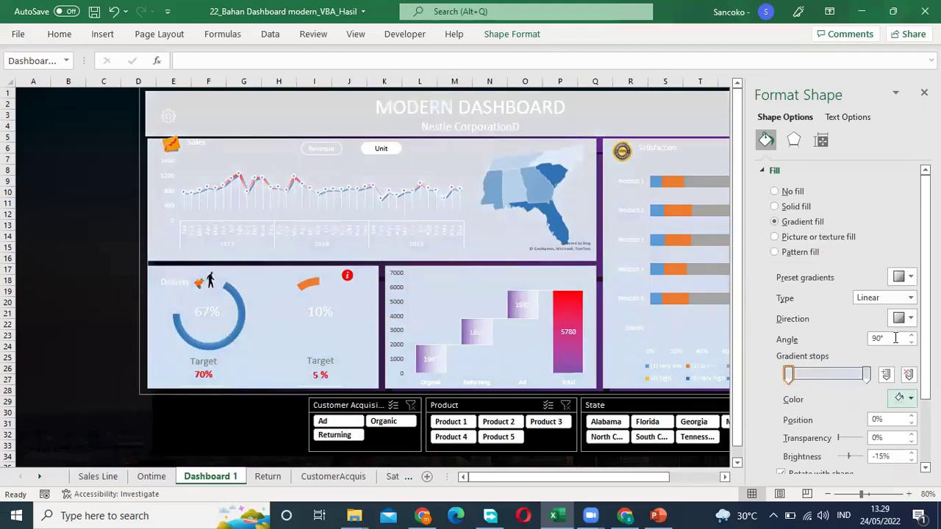
Set the angle of the background group's linear gradient to 0°
drag(894, 339, 857, 336)
text(0)
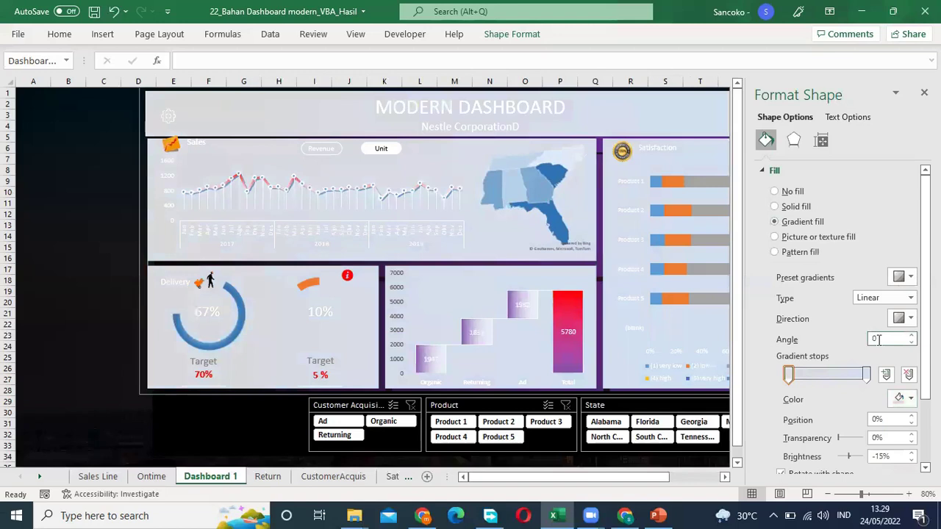
key(Return)
click(884, 300)
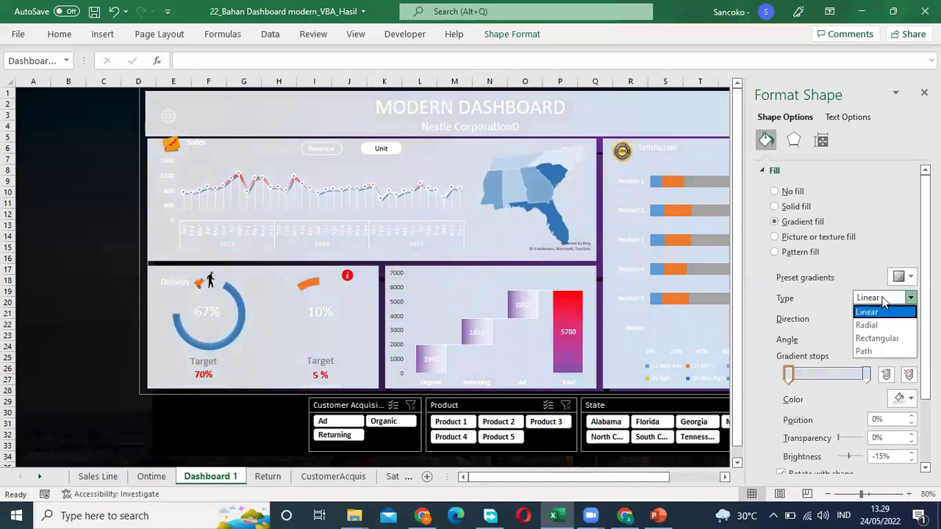
click(882, 313)
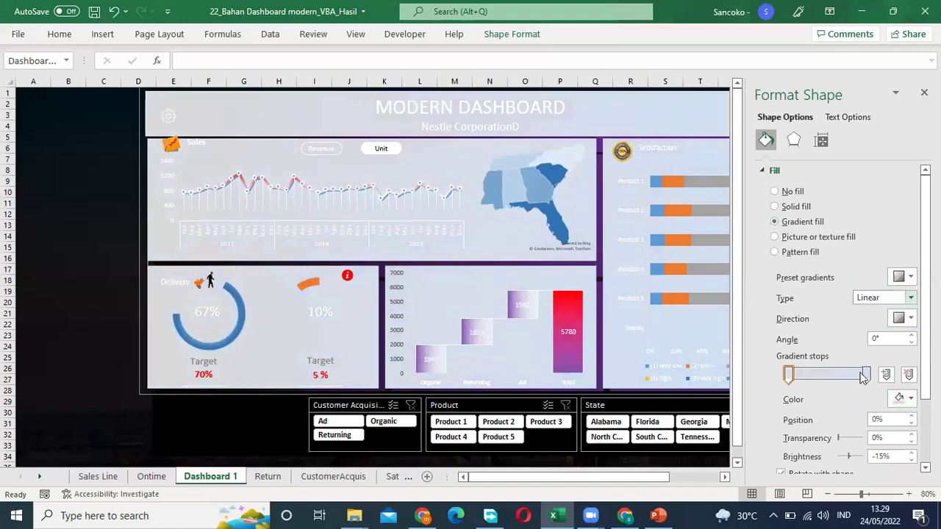
click(911, 322)
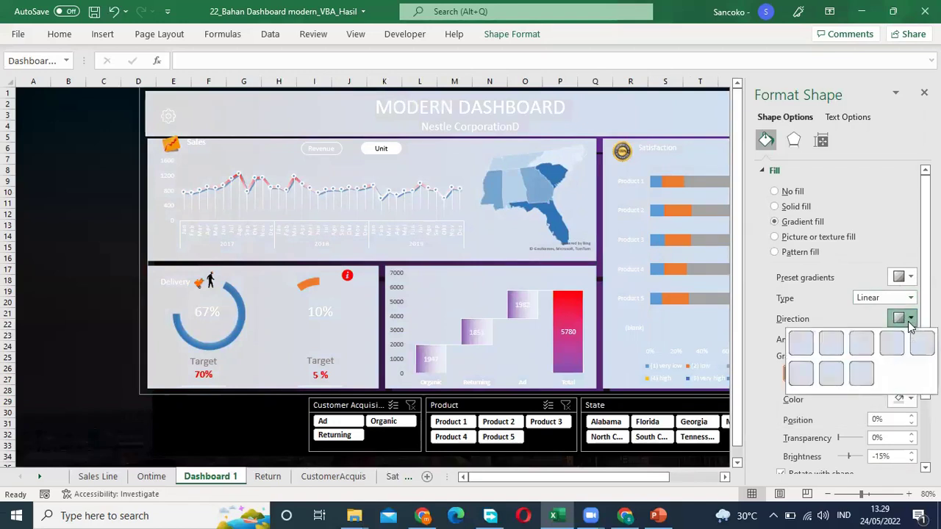
click(835, 310)
Recolor the gradient's first stop to white darkened by 25% and its last stop to standard red
click(911, 398)
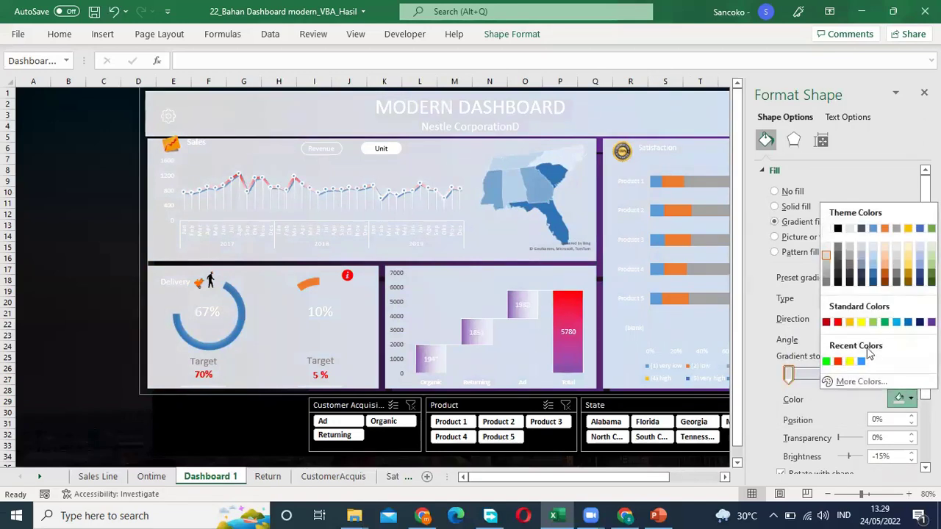
click(828, 271)
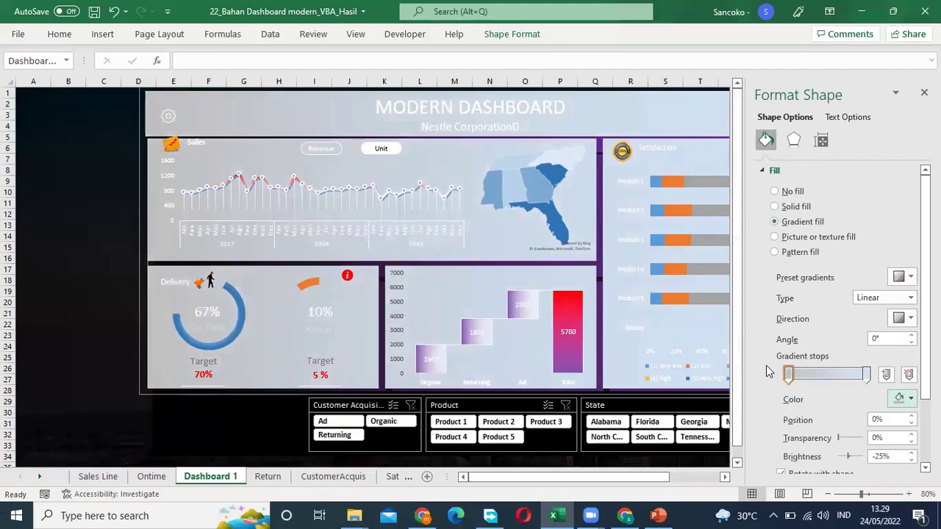
click(866, 376)
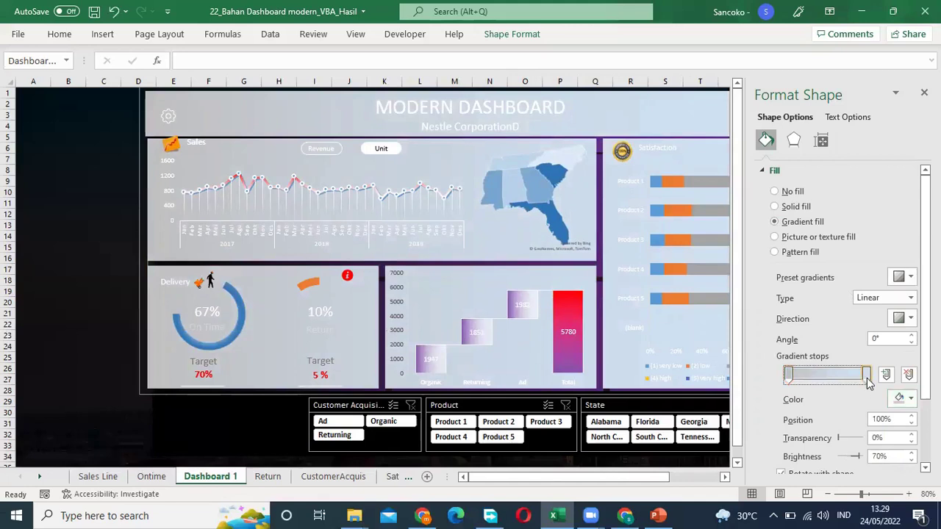
click(911, 399)
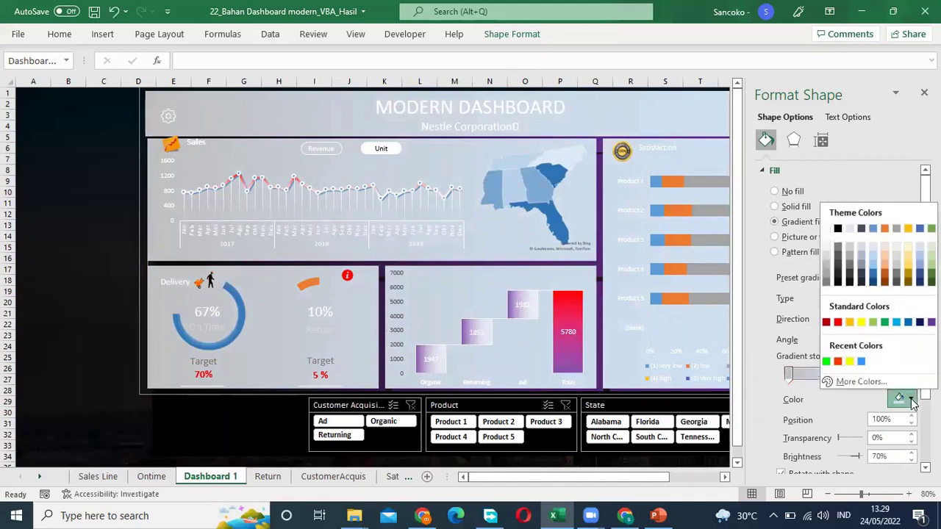
click(838, 323)
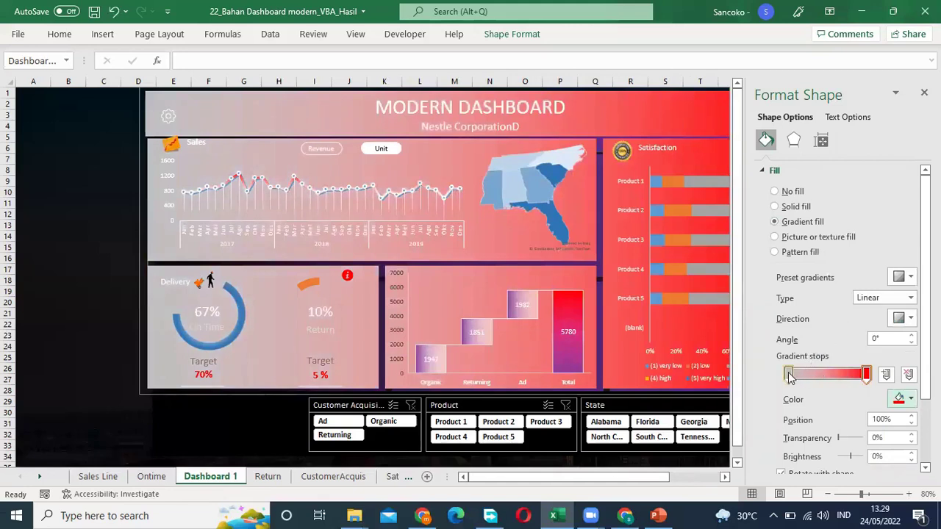
Set the transparency of both gradient stops to 20% and close the shape formatting pane
drag(885, 438, 855, 439)
text(20)
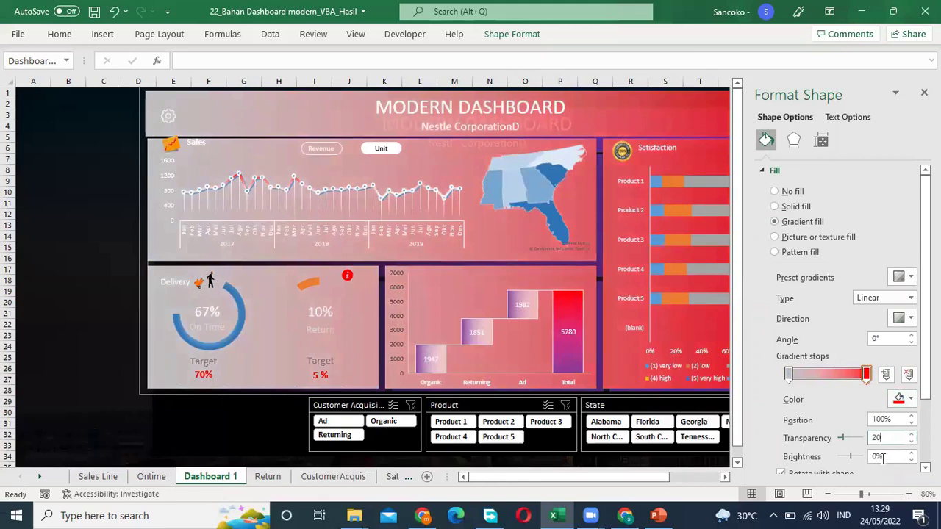
click(789, 375)
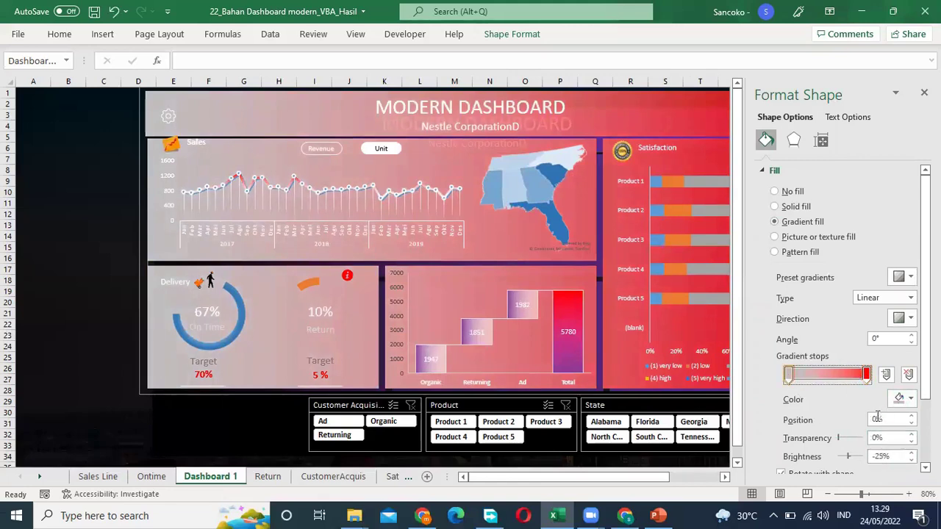
click(888, 437)
double_click(888, 438)
text(20)
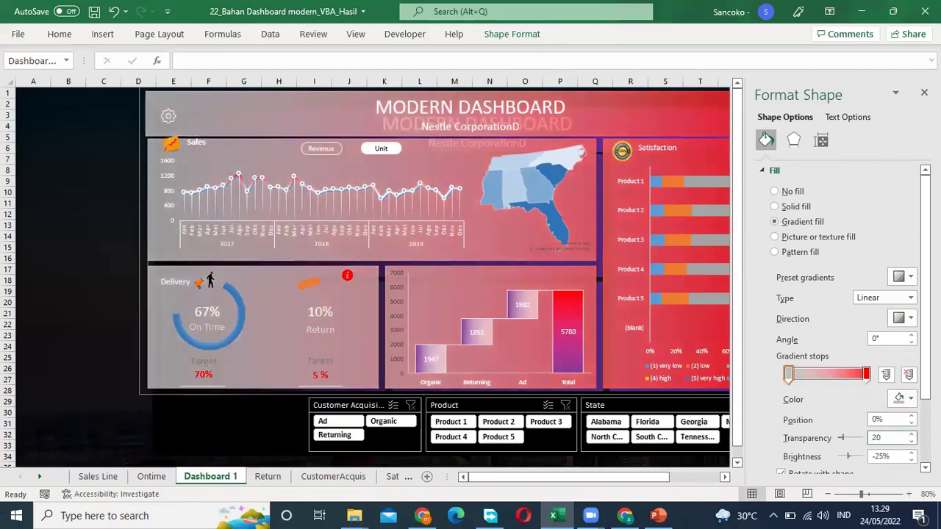
click(63, 279)
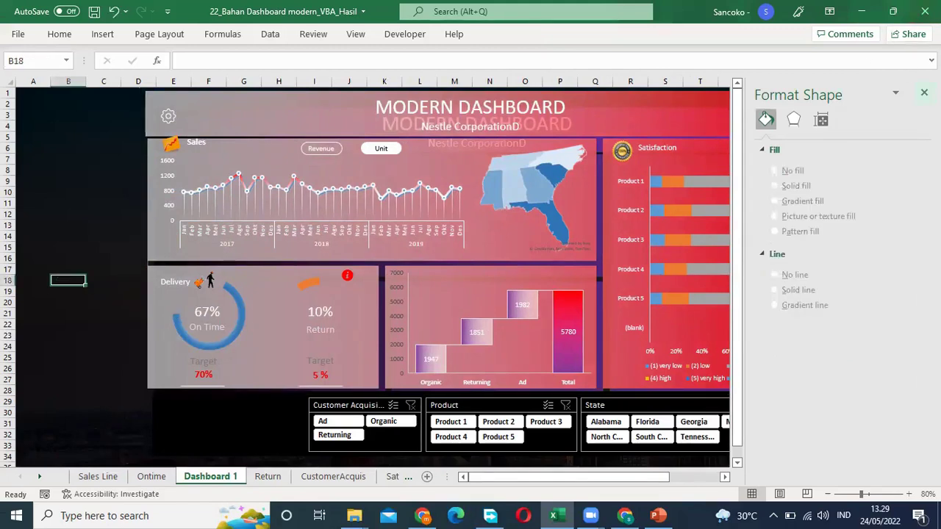
click(924, 92)
Move the red background group down off the purple one, then shift the purple group into line with the dashboard's charts
click(754, 131)
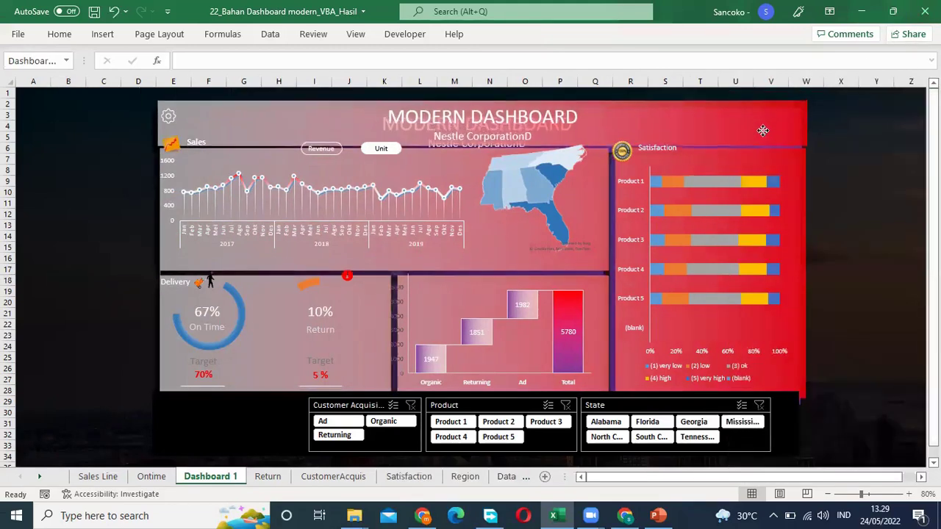
drag(751, 133, 760, 214)
drag(715, 121, 711, 104)
click(841, 193)
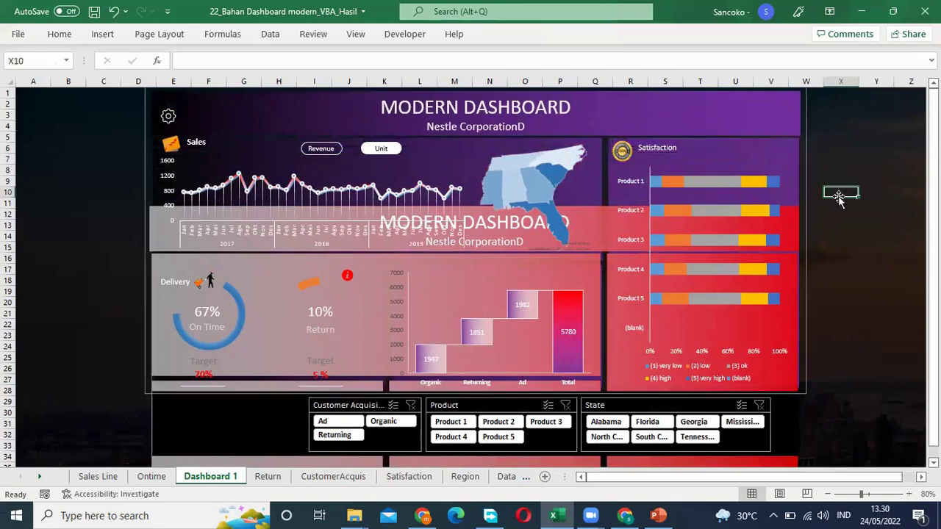
click(595, 264)
drag(584, 235, 583, 223)
click(873, 233)
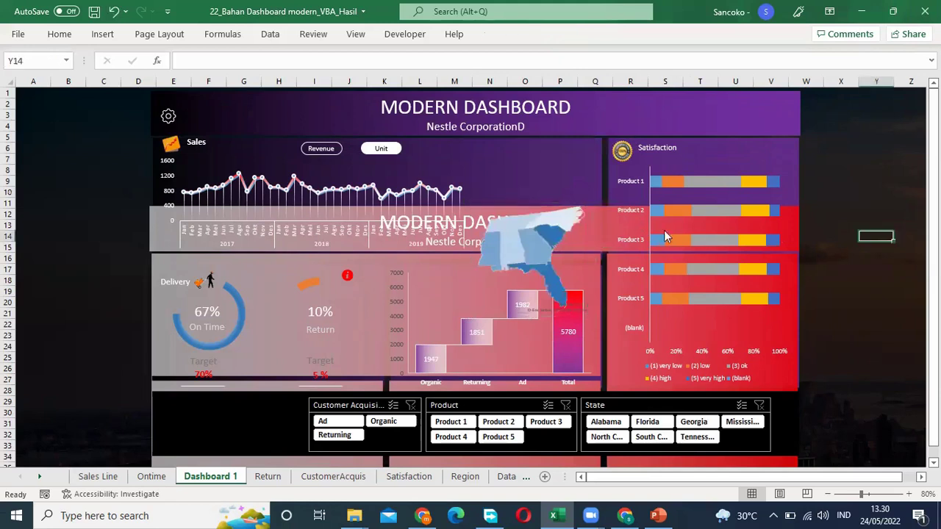
click(153, 206)
click(116, 11)
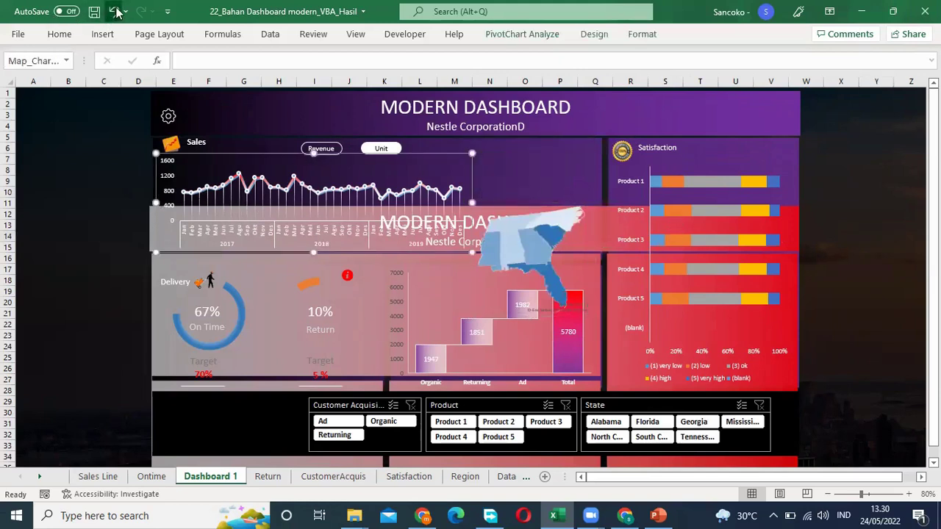
click(116, 11)
click(42, 183)
click(245, 214)
click(90, 228)
click(152, 229)
click(203, 294)
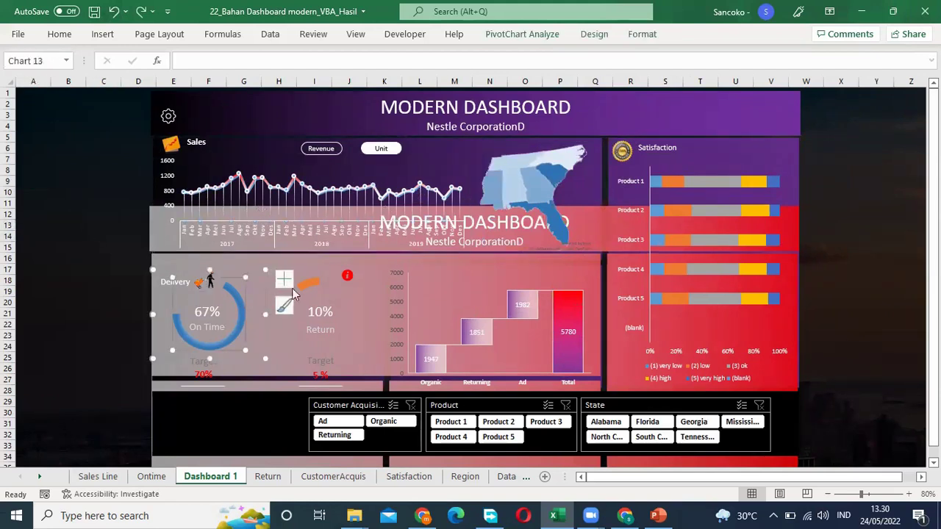
click(785, 226)
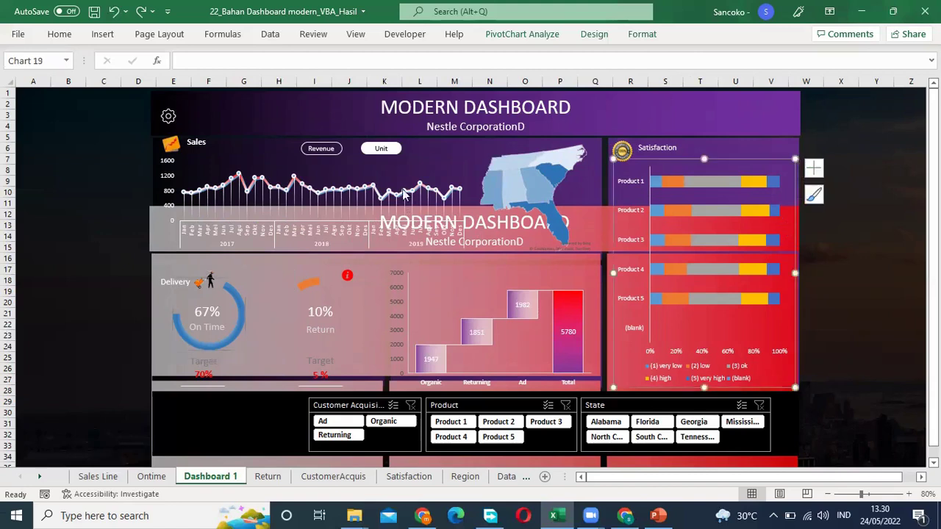
click(244, 107)
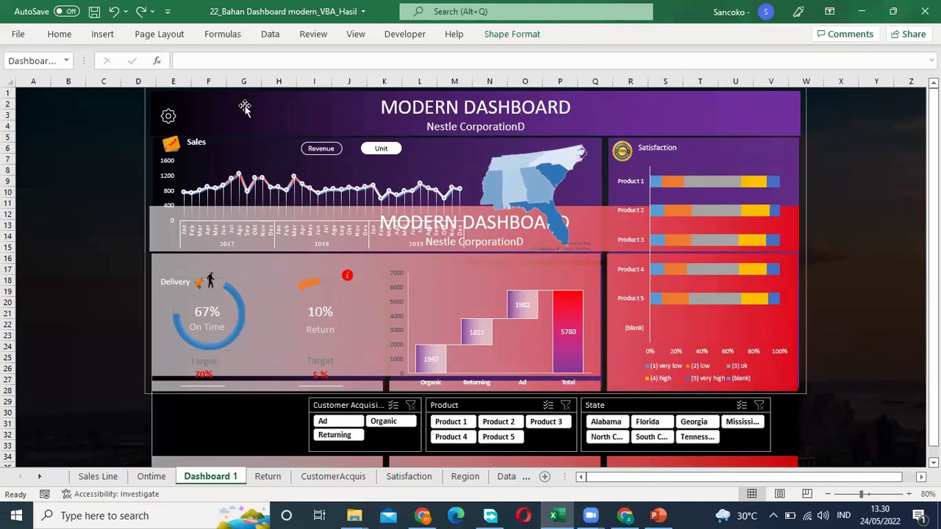
click(152, 401)
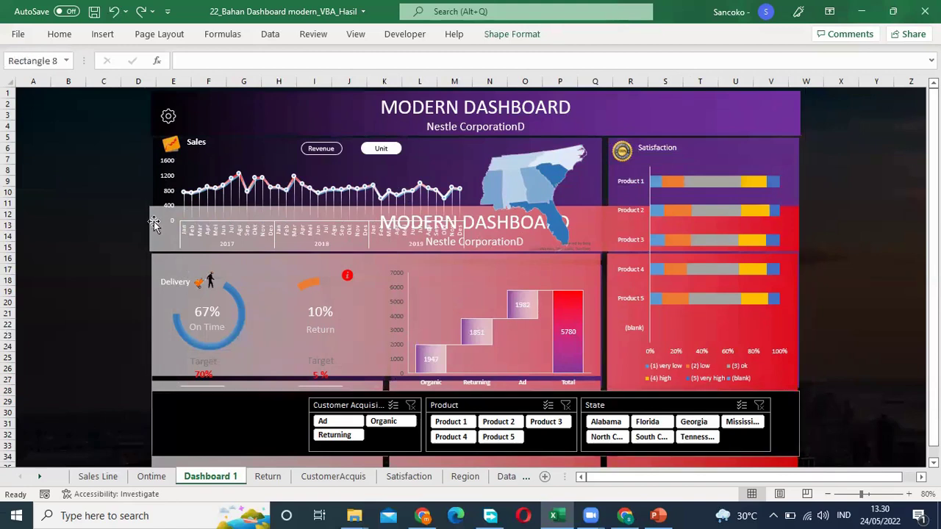
Move the red background group back up so that it lines up over the purple background group, and deselect it
click(154, 221)
click(146, 232)
mouse_move(302, 202)
mouse_down()
mouse_move(308, 80)
mouse_move(303, 185)
mouse_up()
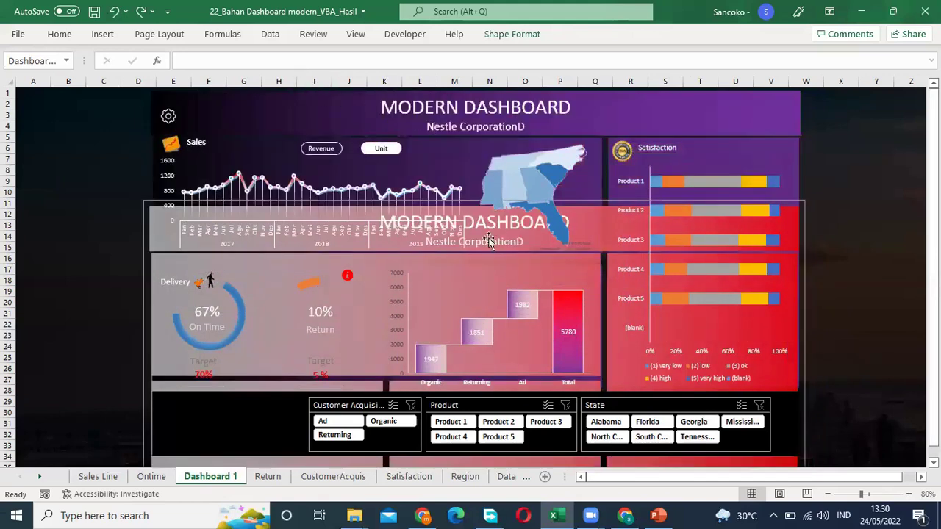
click(590, 297)
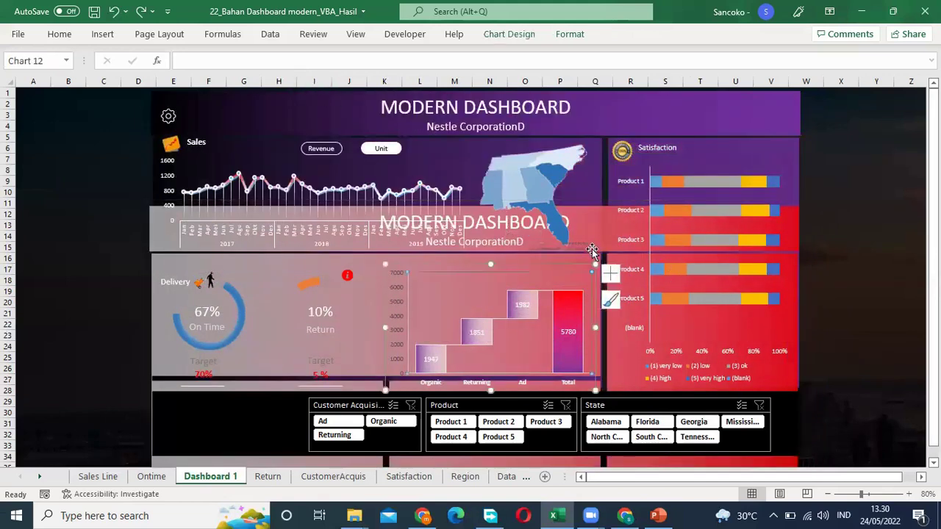
click(118, 14)
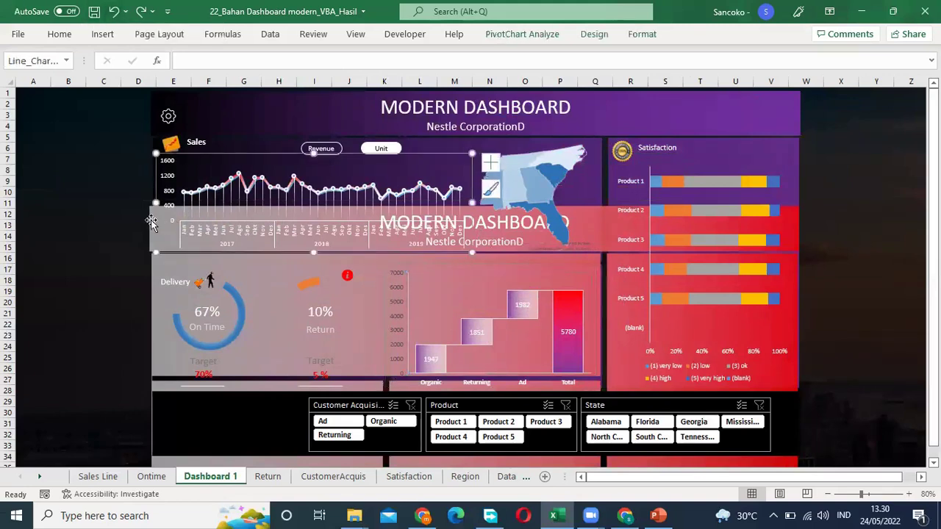
click(142, 233)
click(147, 266)
click(161, 301)
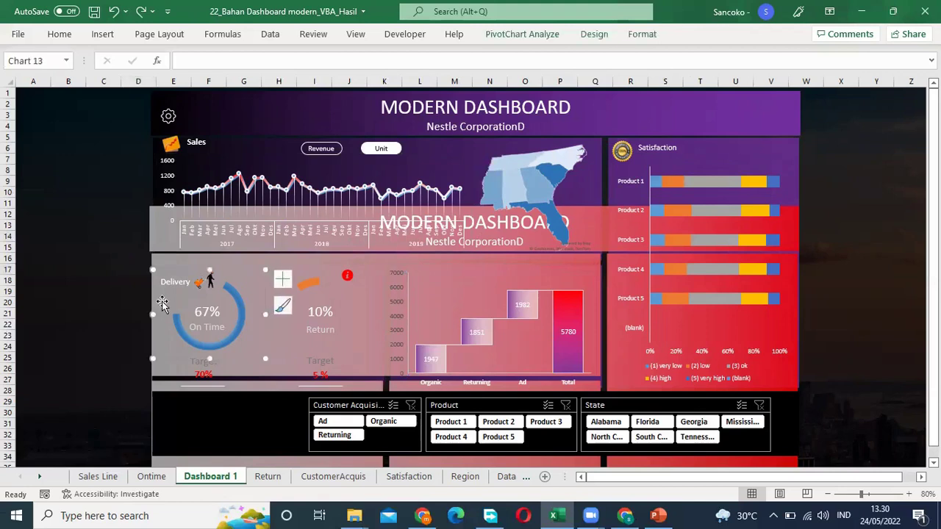
drag(933, 210, 932, 222)
click(783, 446)
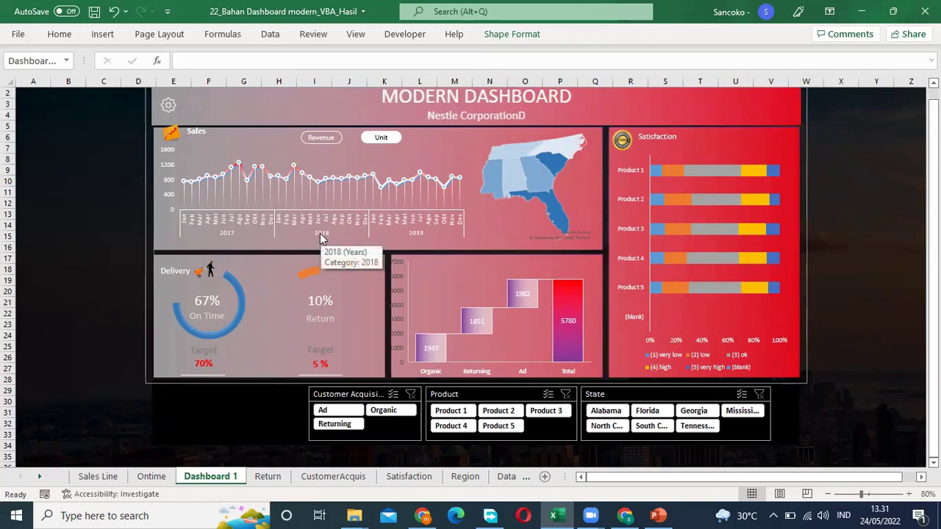
click(39, 246)
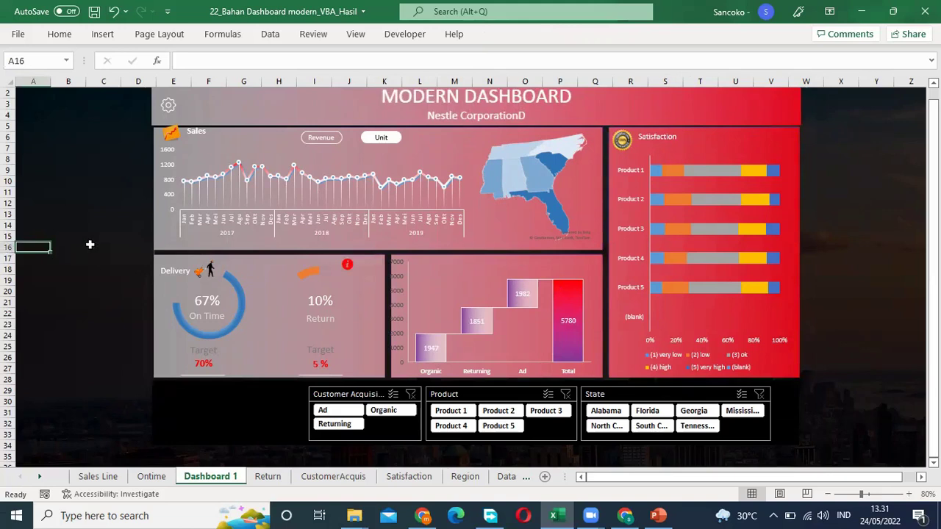
Test the gear-toggled settings menu and the Revenue and Unit switches, ending with Revenue active and the menu hidden
click(168, 107)
click(168, 107)
click(168, 107)
click(80, 112)
click(330, 139)
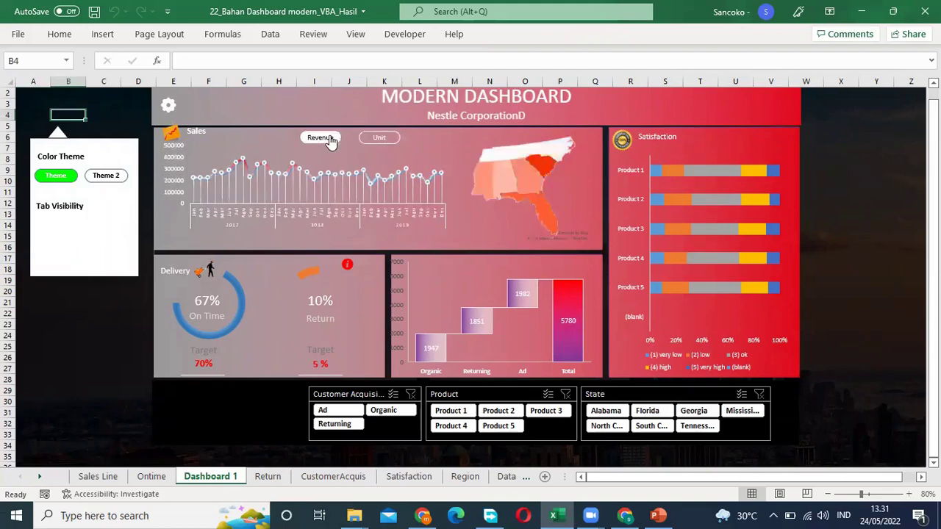
click(379, 138)
click(327, 138)
click(168, 106)
click(86, 169)
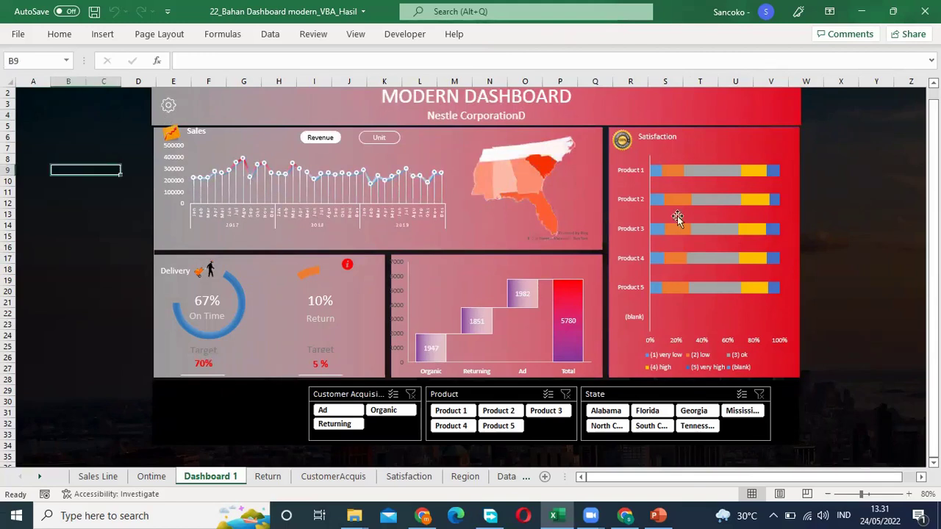
Try to send the red background group to the back, and open the Selection pane to check its stacking order
click(727, 148)
click(726, 151)
right_click(726, 151)
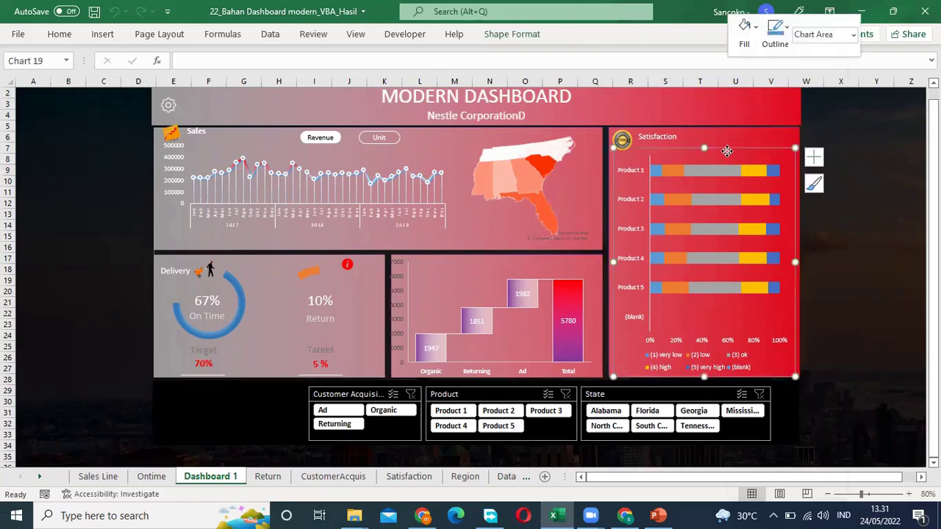
click(667, 111)
click(683, 107)
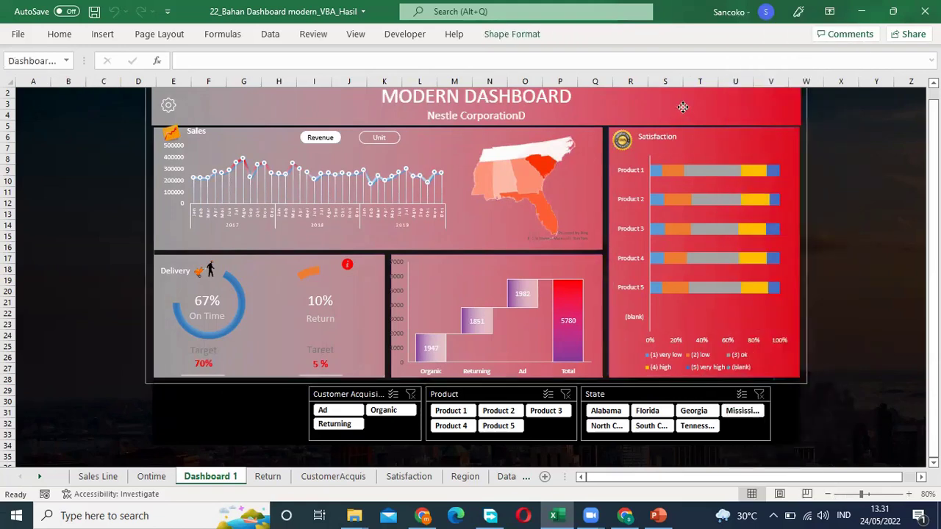
right_click(683, 107)
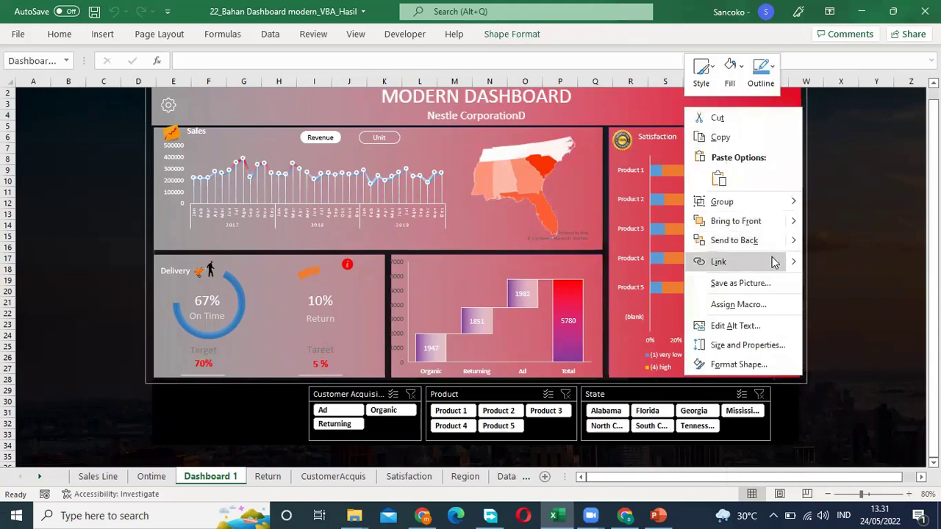
mouse_move(794, 244)
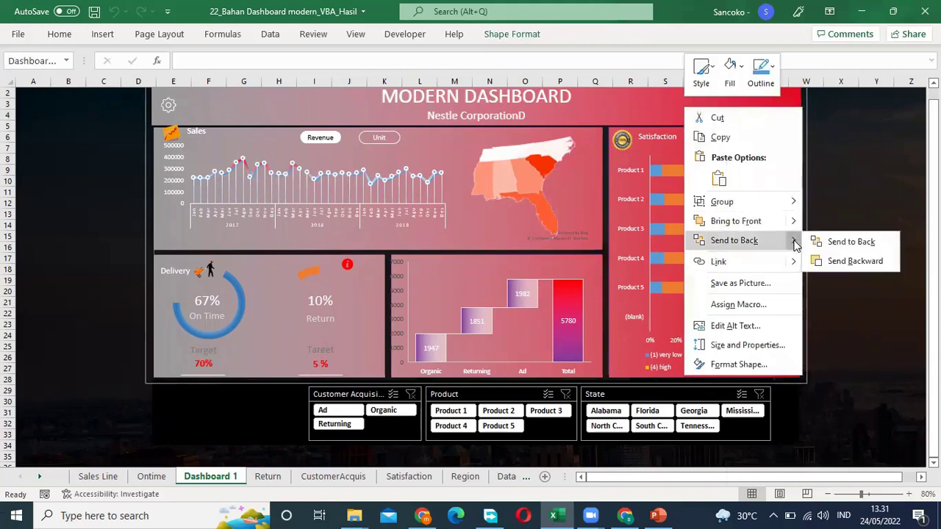
click(851, 241)
click(511, 33)
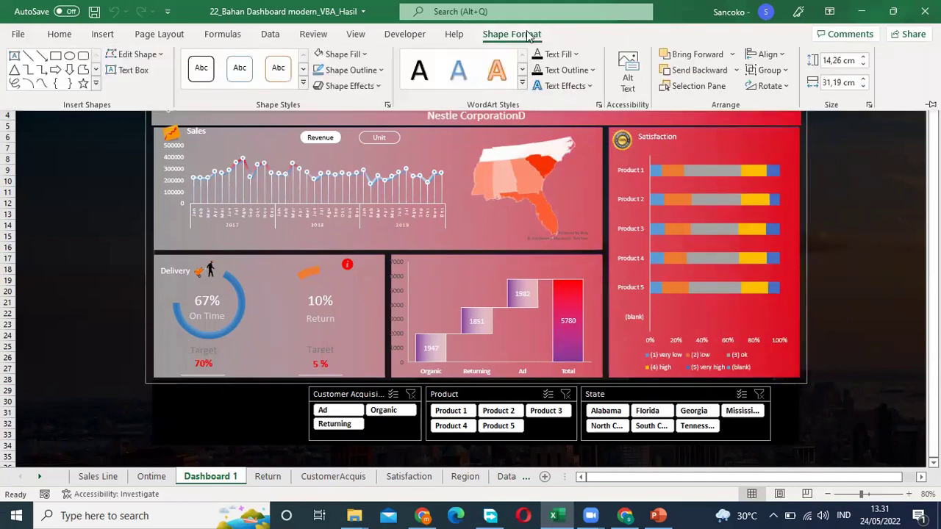
click(694, 85)
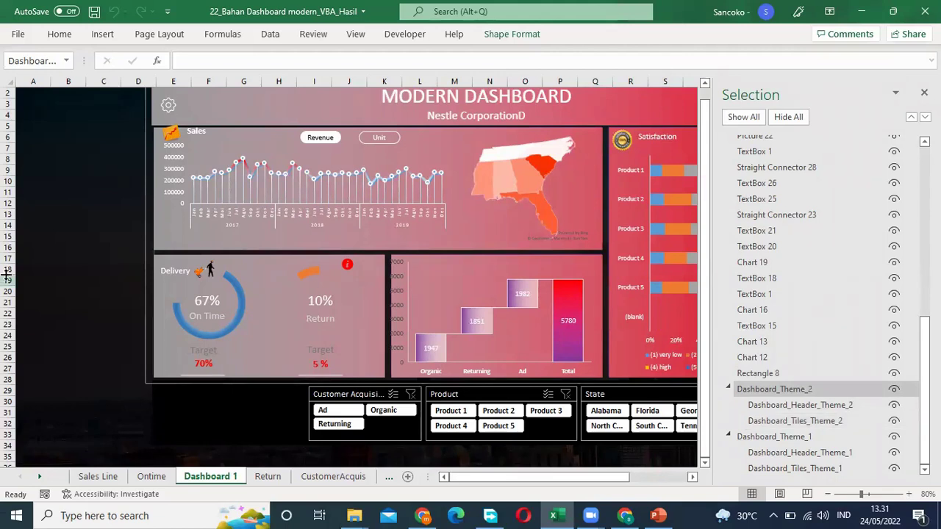
Deselect the background group, close the Selection pane, and open the Dashboard 1 sheet's code in the Visual Basic editor at its end
click(49, 228)
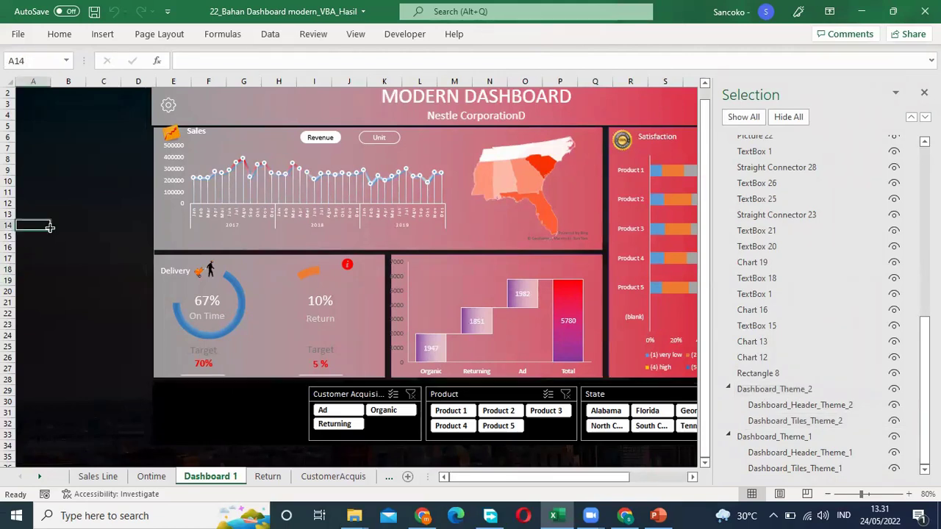
click(924, 94)
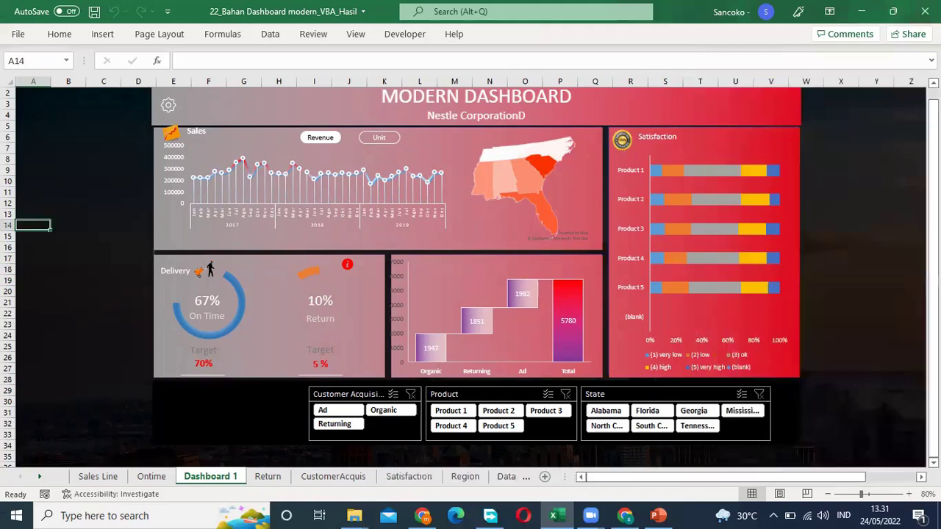
click(410, 35)
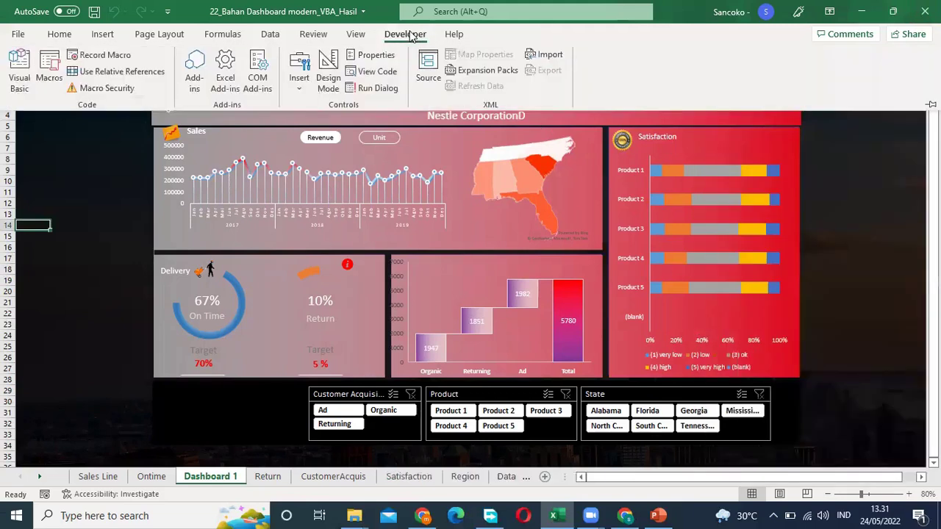
click(19, 71)
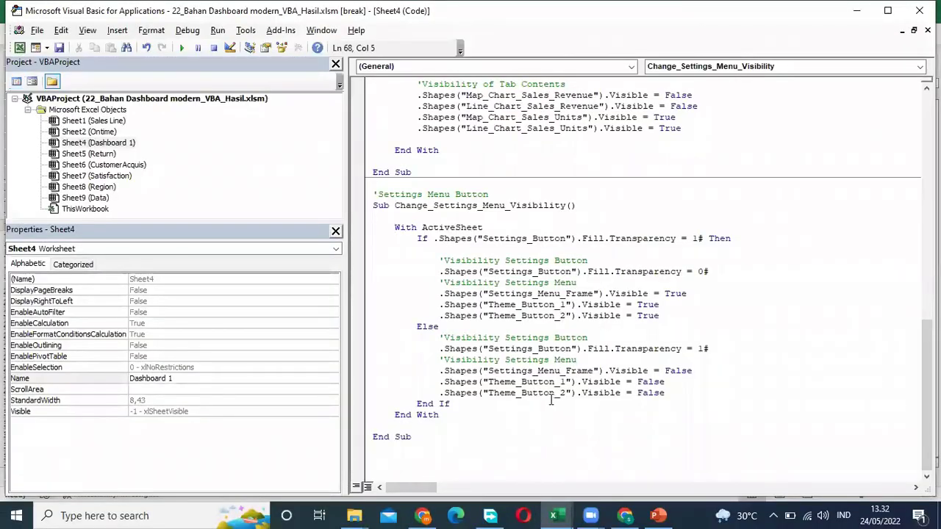
key(ctrl+End)
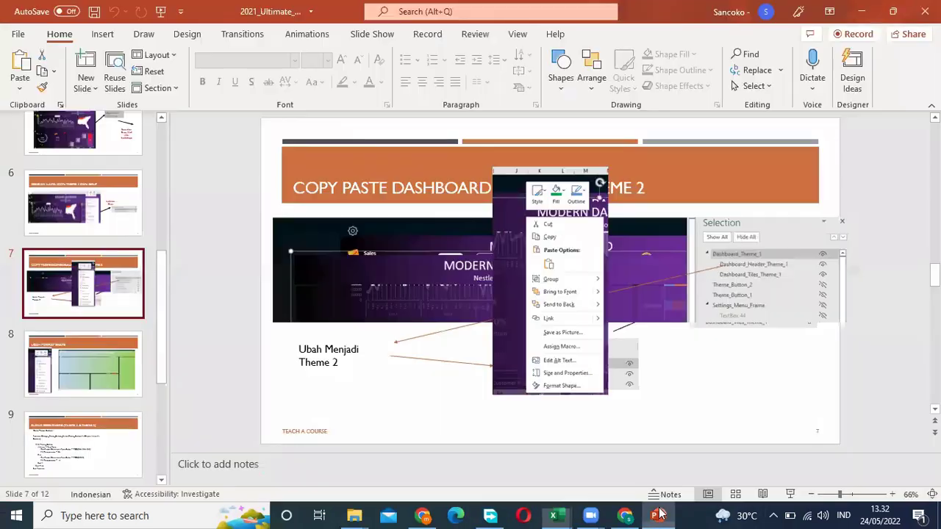
Switch to the PowerPoint presentation and copy the whole Change_Radio_Button_Status function, including its 'Color Theme Buttons comment, from slide 9
click(658, 515)
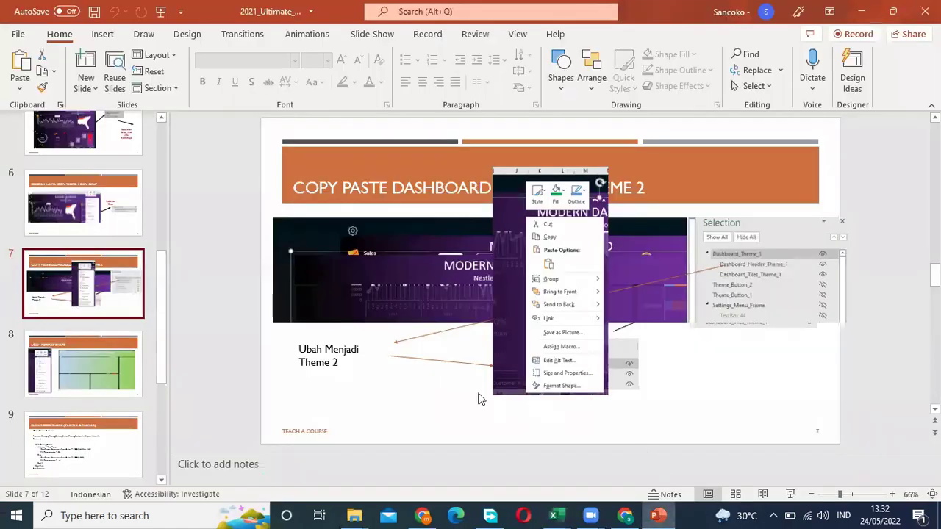
click(118, 365)
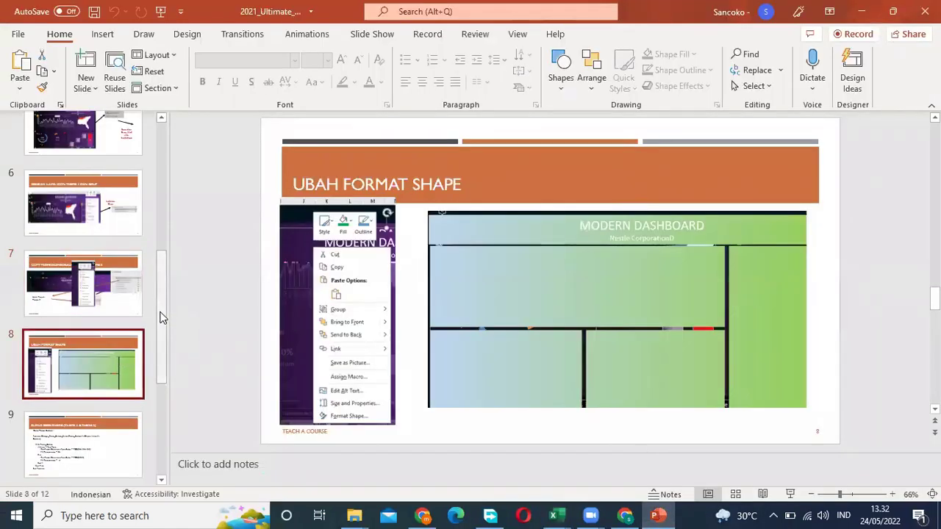
scroll(155, 367, down, 5)
click(100, 291)
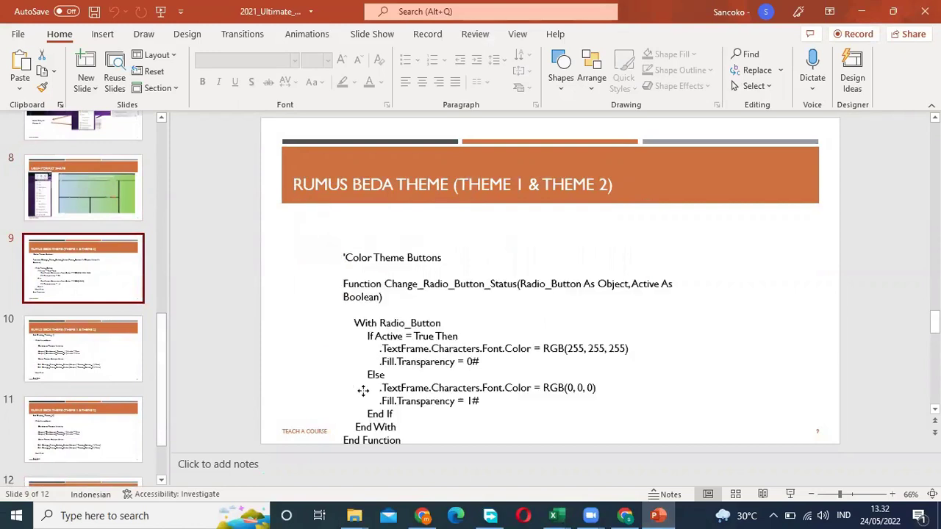
click(363, 390)
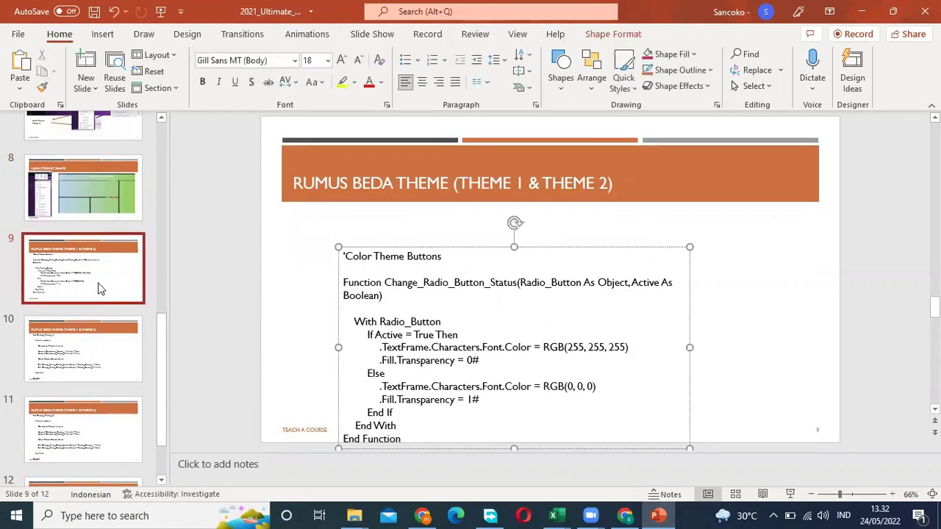
click(118, 11)
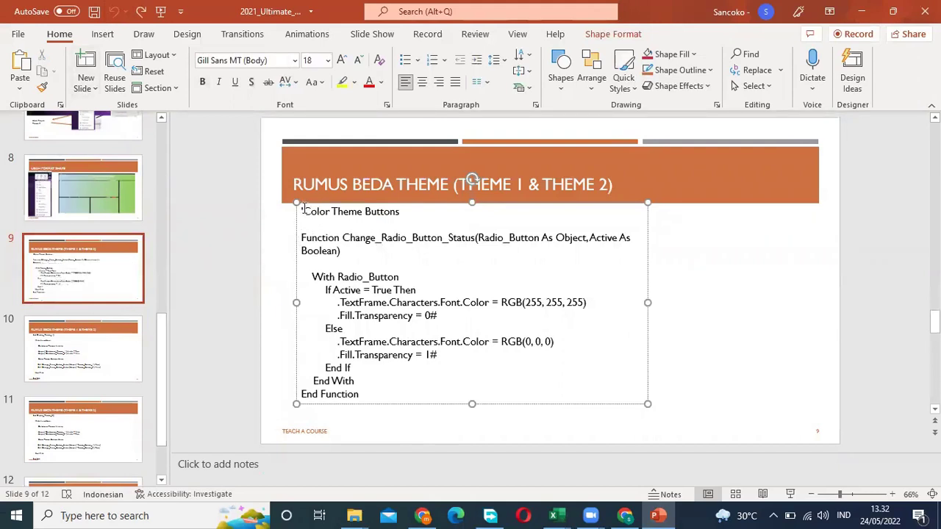
click(98, 292)
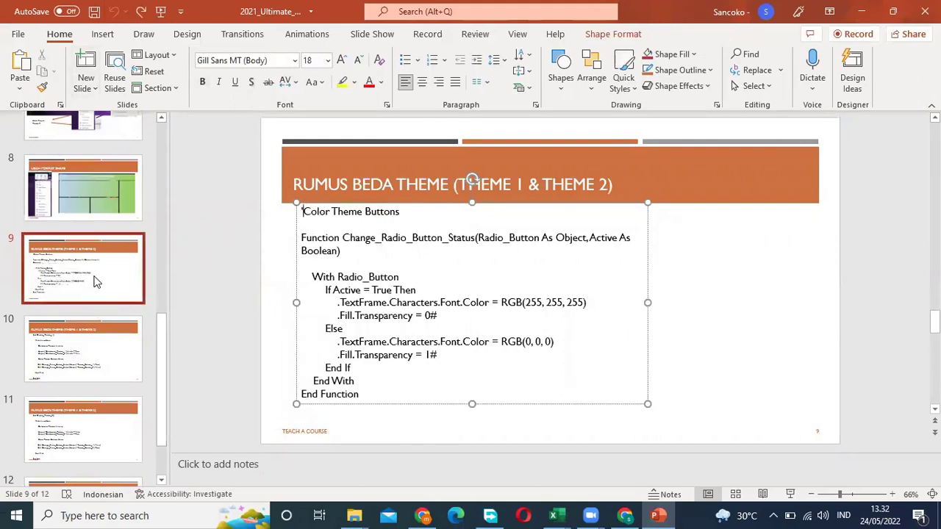
click(360, 394)
drag(360, 394, 302, 214)
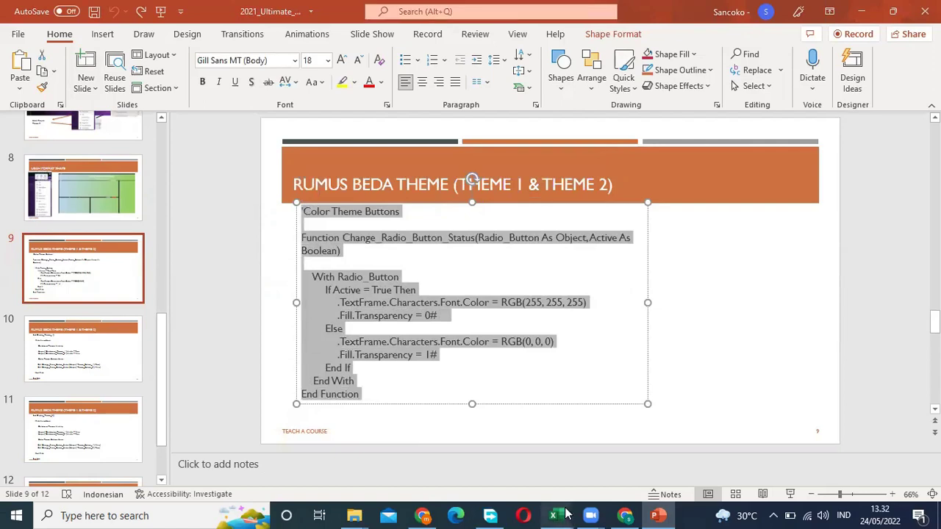
Switch to the Visual Basic editor and paste the Change_Radio_Button_Status function below the Change_Settings_Menu_Visibility procedure
mouse_move(559, 514)
click(592, 478)
scroll(478, 407, down, 1)
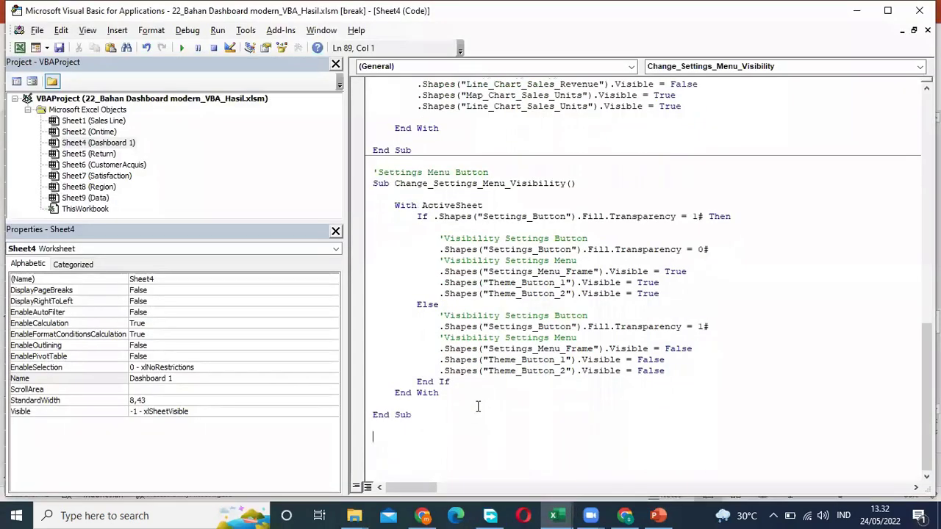
text('Color Theme Buttons  Function Change_Radio_Button_Status(Radio_Button As Object, Active As Boolean)      With Radio_Button         If Active = True Then             .TextFrame.Characters.Font.Color = RGB(255, 255, 255)             .Fill.Transparency = 0#         Else             .TextFrame.Characters.Font.Color = RGB(0, 0, 0)             .Fill.Transparency = 1#         End If     End With End Function)
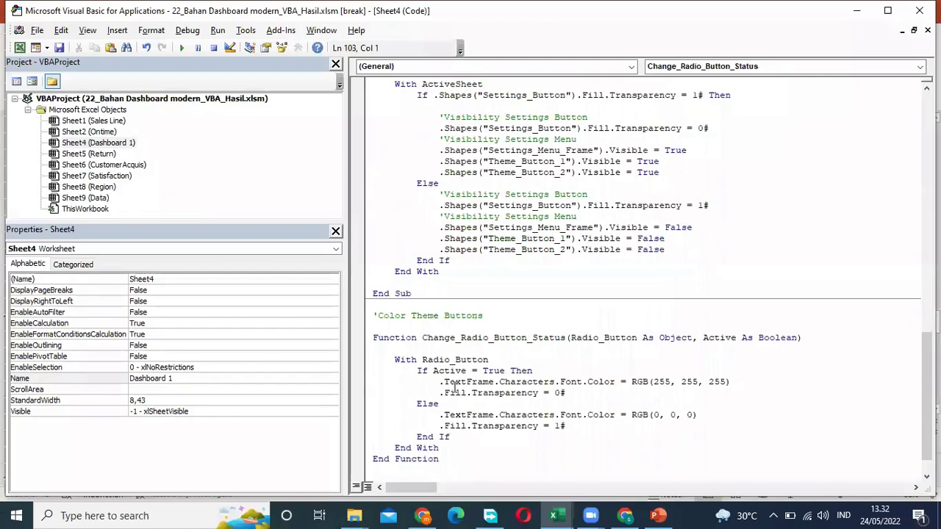
Re-enter the fill transparency of 0# in the function's Active = True branch and add a blank line before Else
click(573, 391)
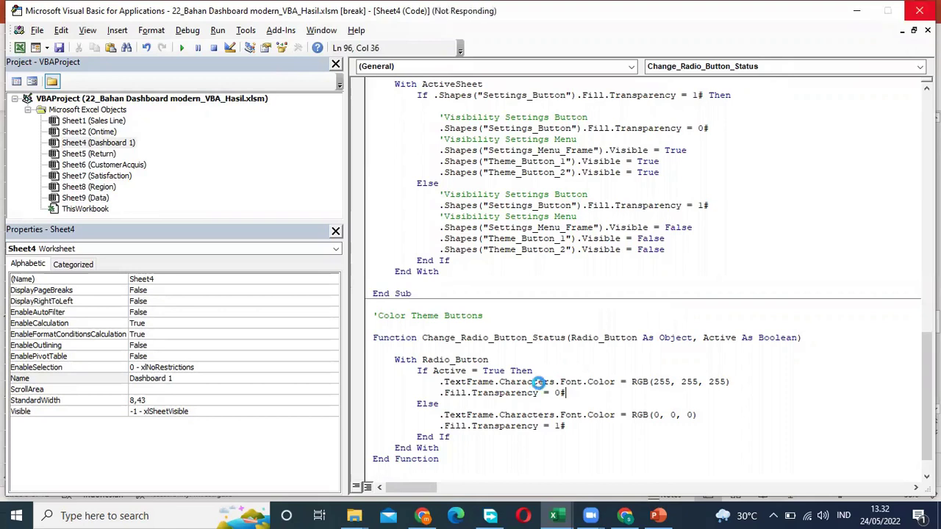
key(BackSpace)
key(BackSpace)
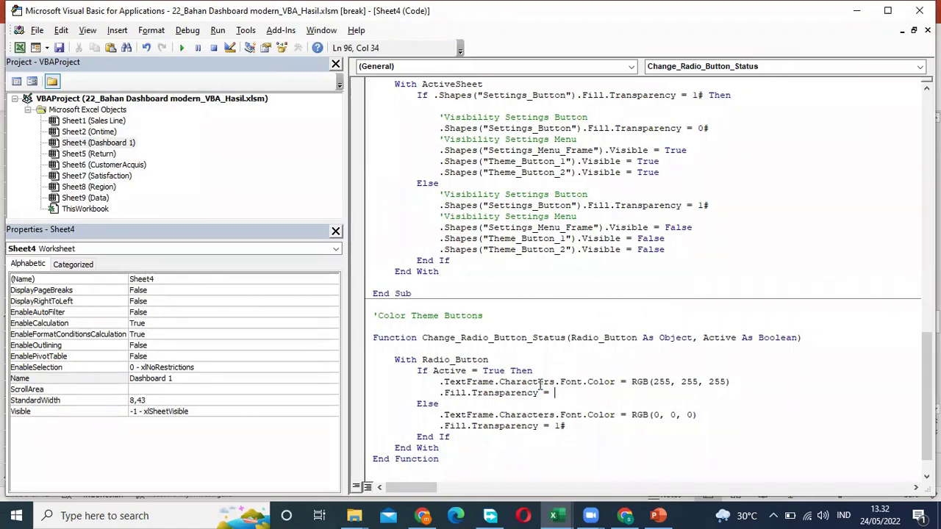
text(0)
click(556, 393)
key(BackSpace)
key(BackSpace)
text(=)
key(Return)
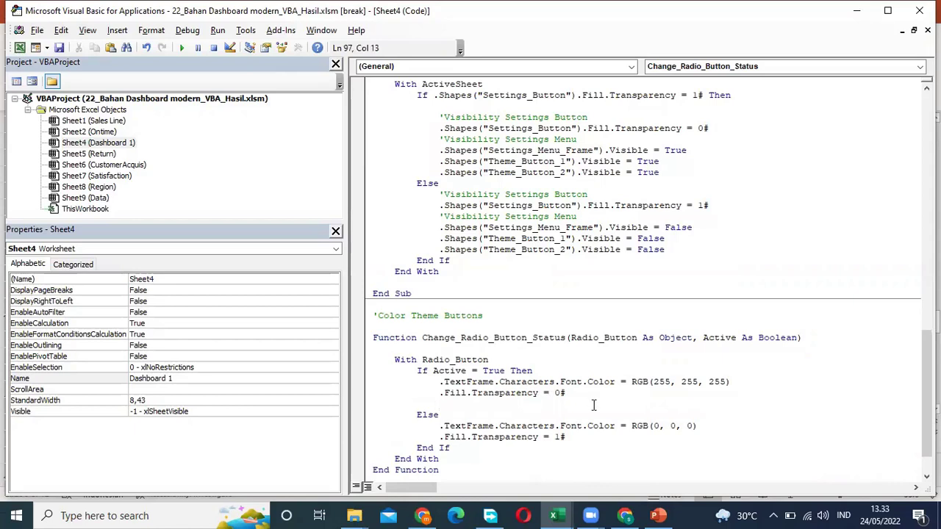
Re-enter the fill transparency of 1# in the Else branch of the Change_Radio_Button_Status function
key(Down)
key(Down)
key(Down)
key(End)
key(BackSpace)
key(BackSpace)
key(BackSpace)
text(+)
key(BackSpace)
key(BackSpace)
text(= 1#)
click(462, 316)
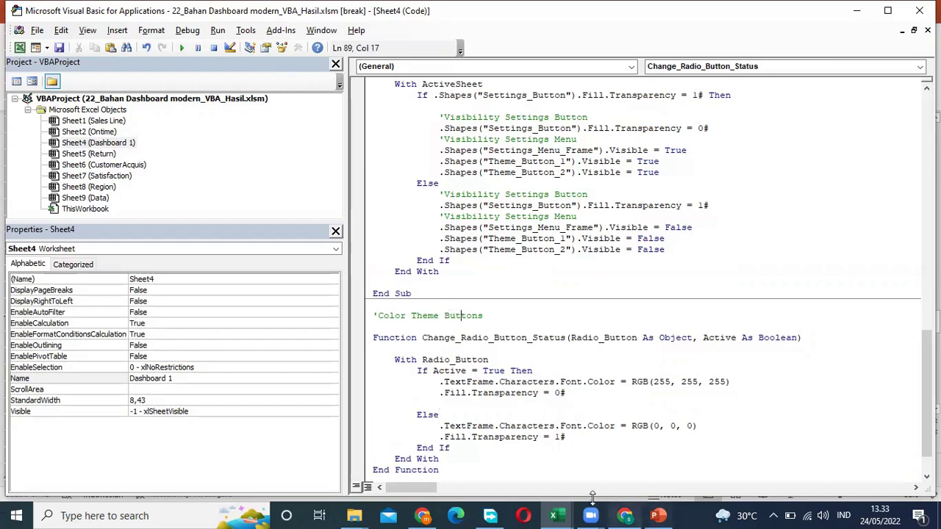
Switch to the Excel workbook and show the settings menu with the dashboard's gear
click(553, 516)
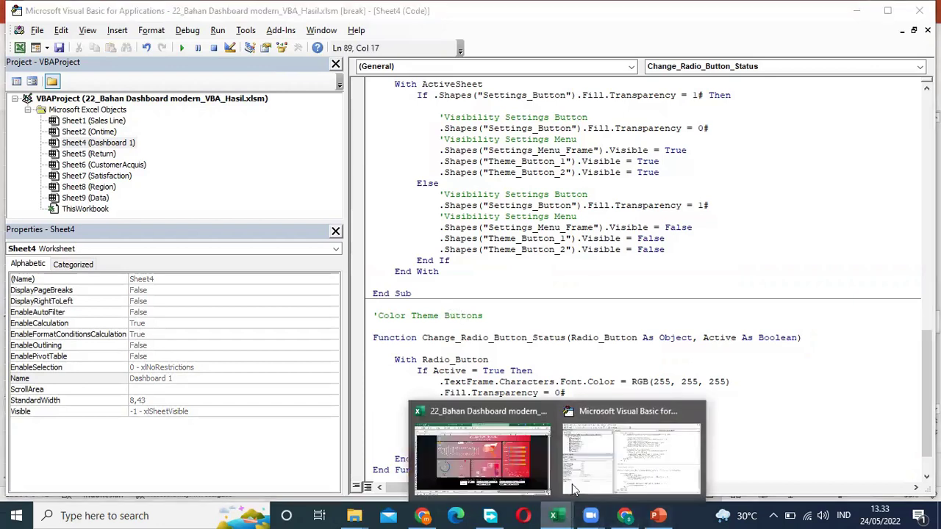
click(487, 465)
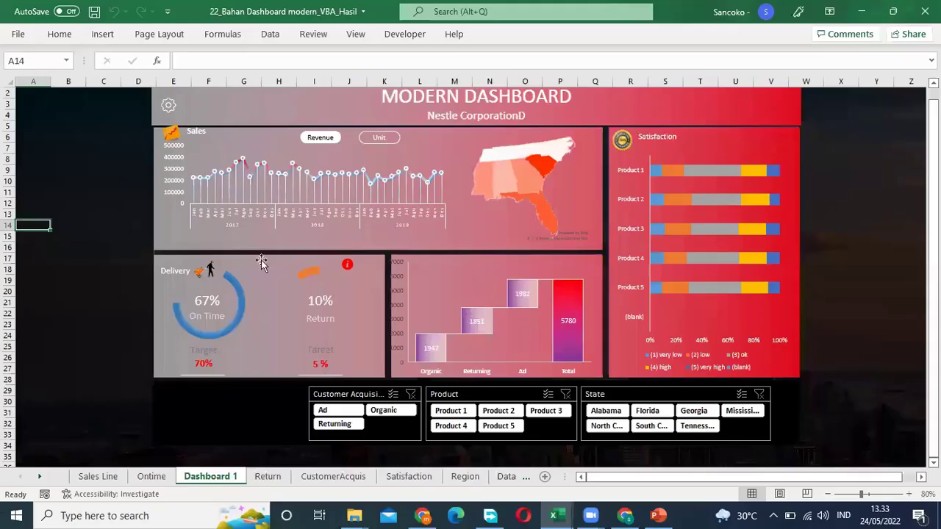
click(168, 107)
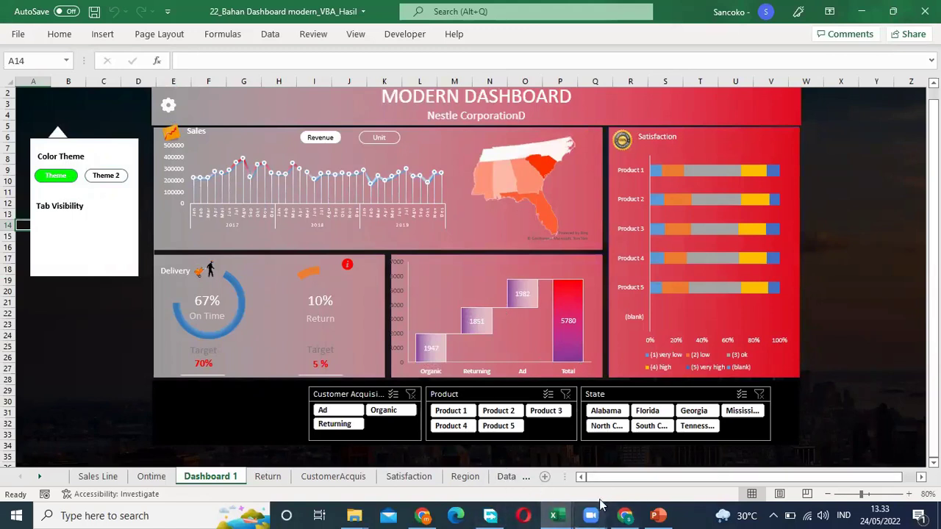
Return to the Visual Basic editor and add a blank line between End With and End Function in Change_Radio_Button_Status
mouse_move(557, 516)
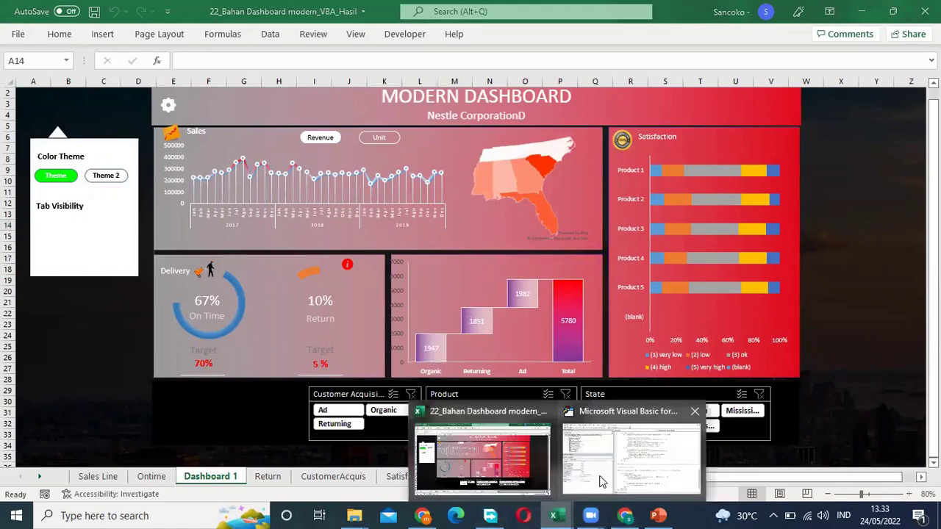
click(602, 482)
scroll(574, 391, down, 1)
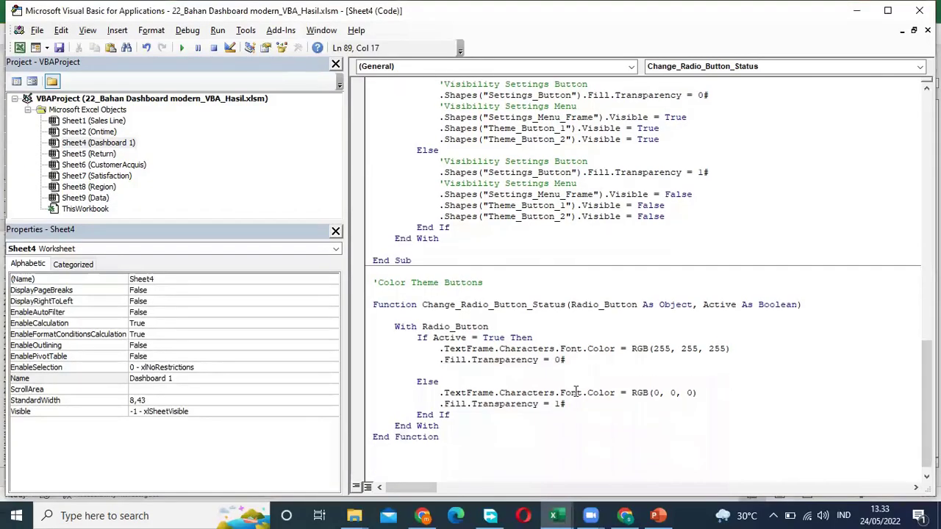
scroll(576, 392, down, 1)
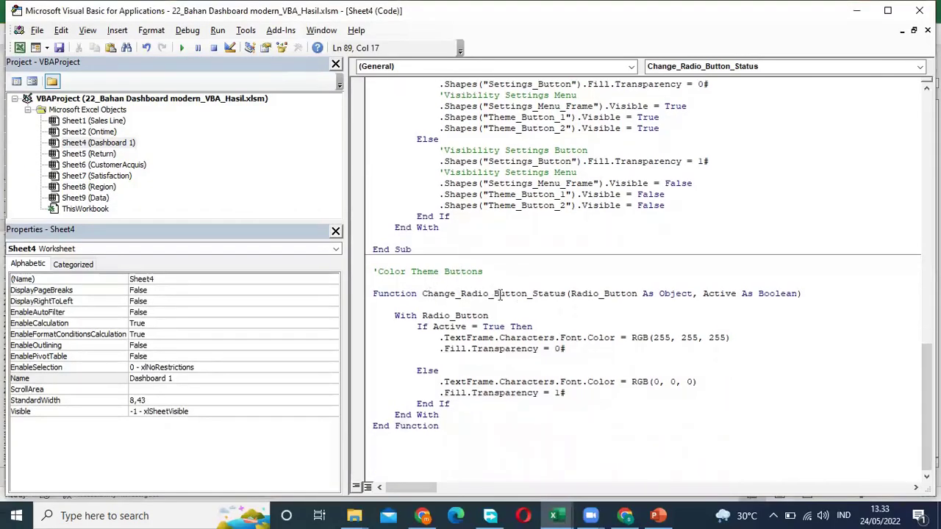
click(674, 294)
click(441, 415)
key(Return)
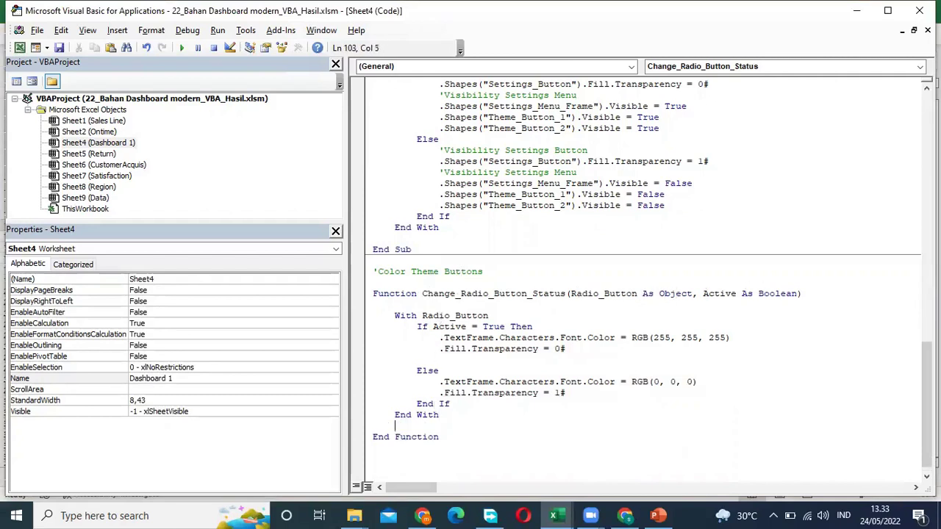
Switch to the PowerPoint presentation and copy the full Display_Theme_1 procedure from slide 10
click(658, 516)
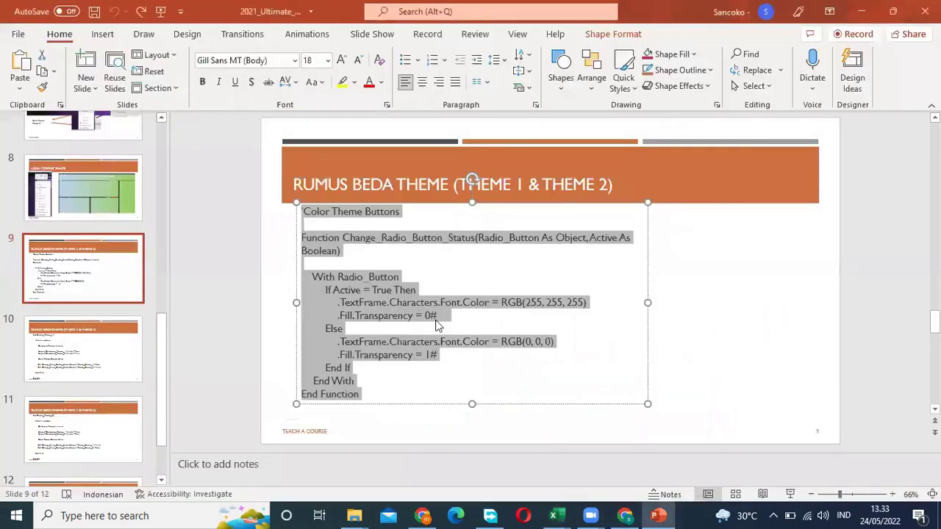
click(102, 354)
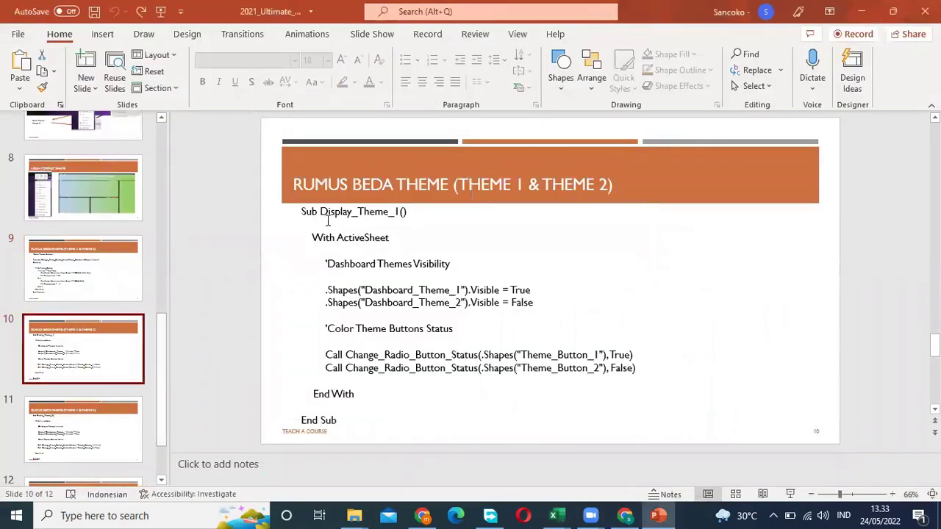
click(304, 219)
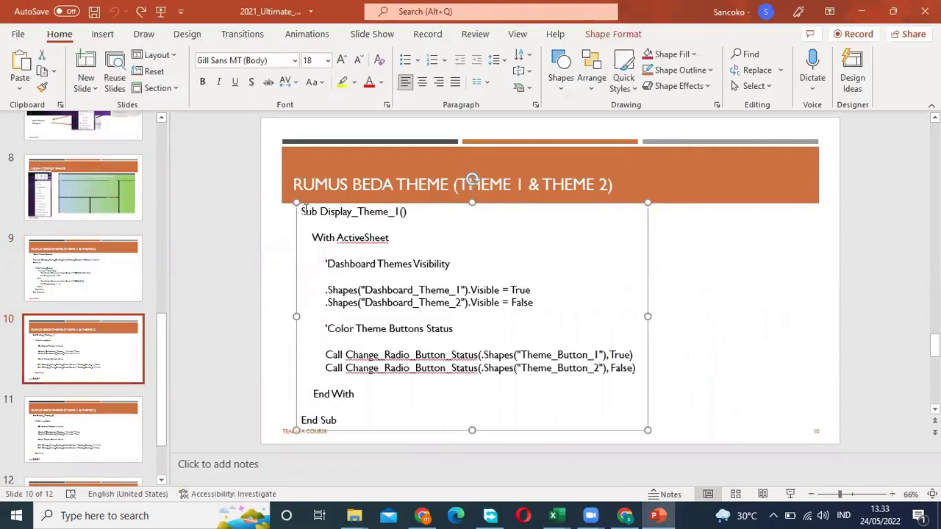
drag(301, 211, 383, 407)
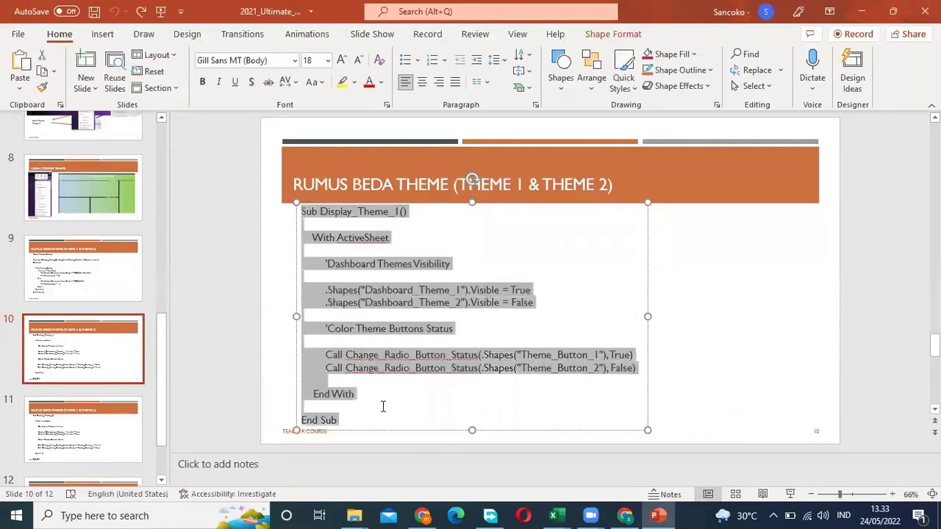
right_click(382, 270)
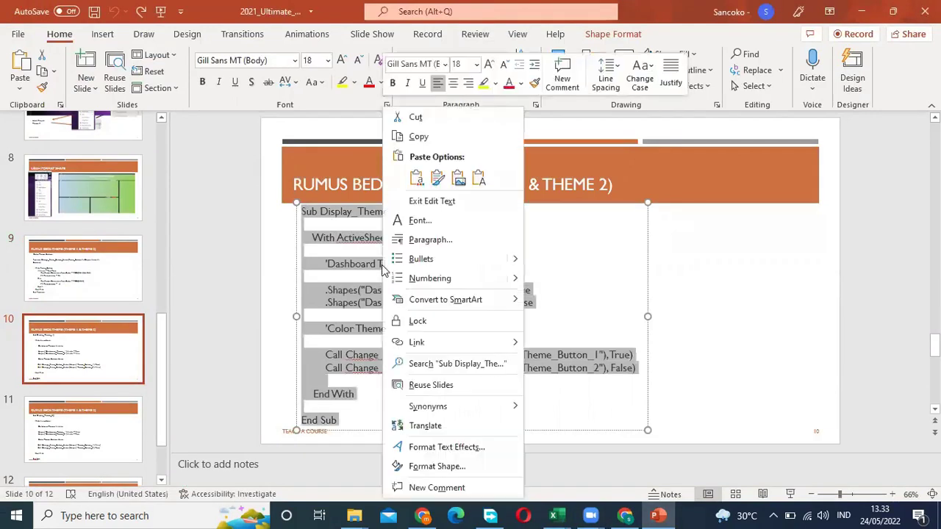
click(439, 138)
Return to the Visual Basic editor and paste the Display_Theme_1 procedure below the Change_Radio_Button_Status function
click(625, 515)
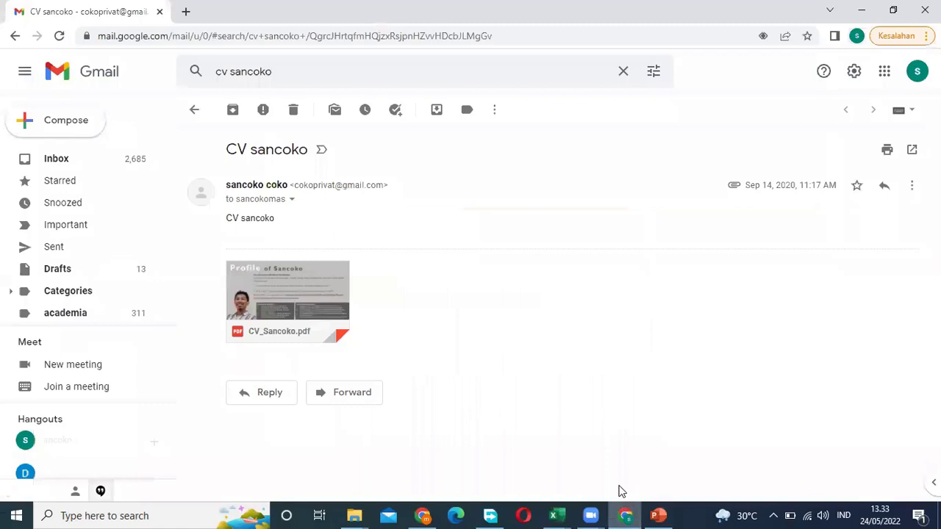
mouse_move(555, 515)
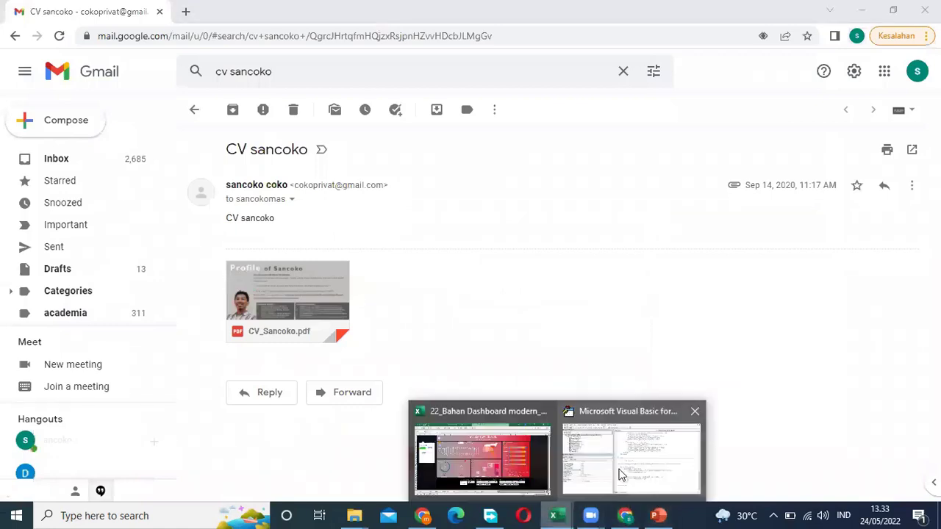
click(620, 475)
key(ctrl+End)
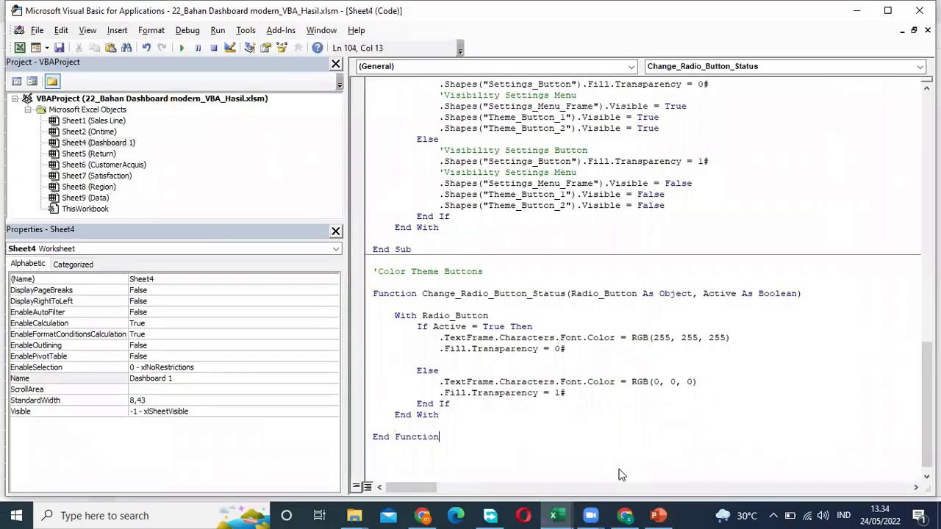
scroll(619, 475, down, 1)
key(Return)
key(Return)
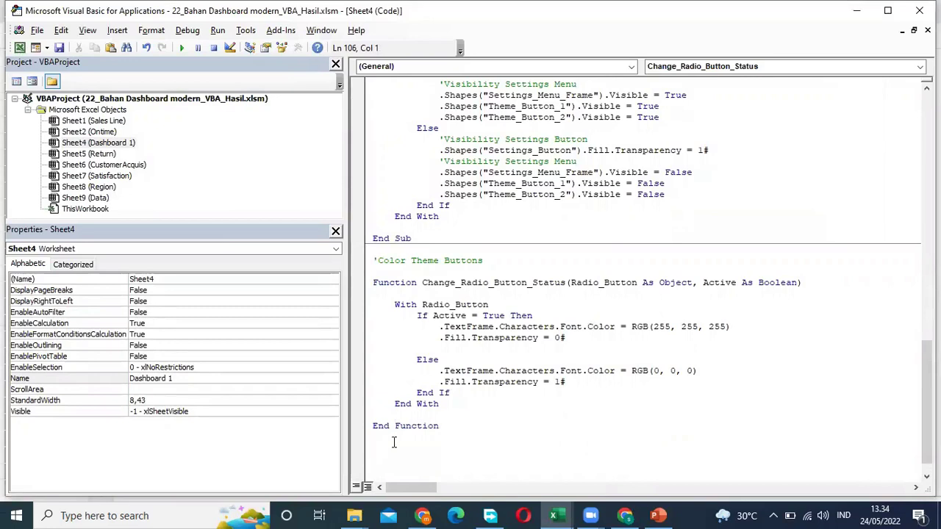
key(ctrl+v)
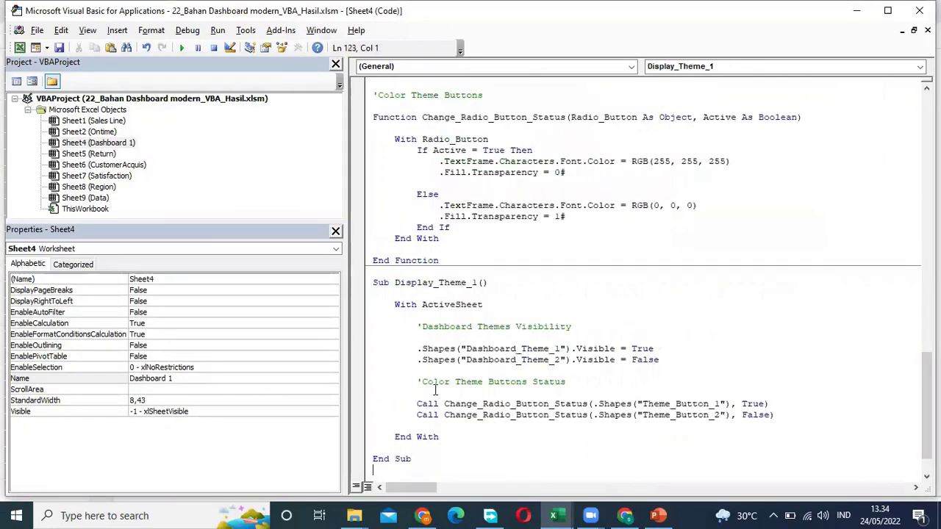
Retype the closing quotation mark of Dashboard_Theme_2 in the visibility lines of the Display_Theme_1 procedure
click(466, 350)
click(466, 359)
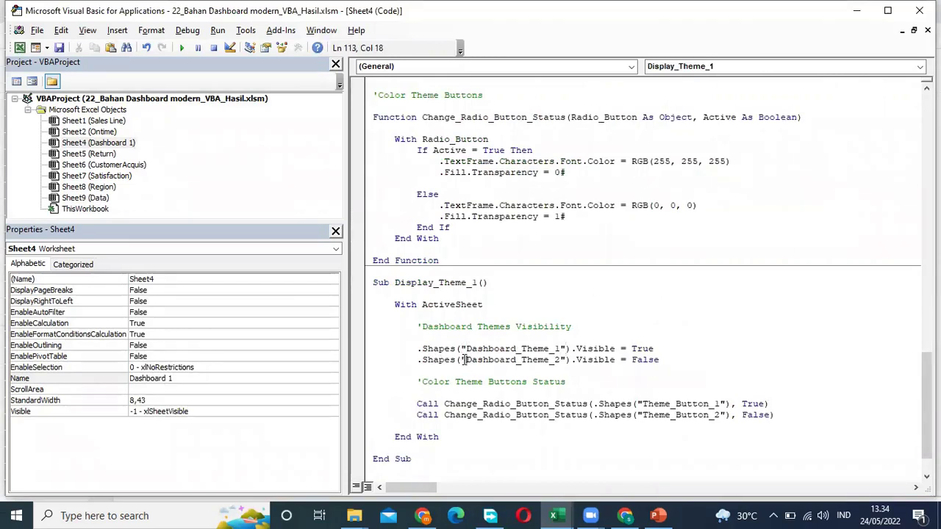
click(567, 360)
key(BackSpace)
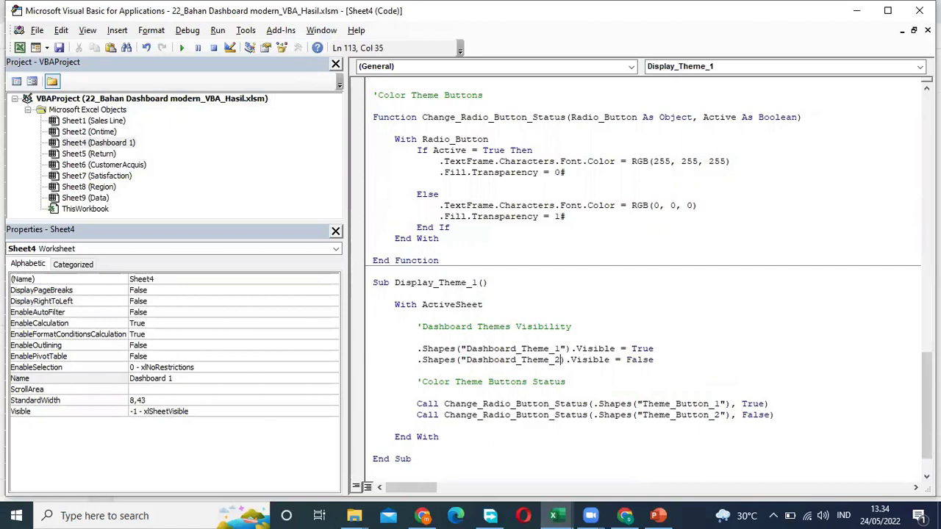
text(")
click(687, 358)
key(Return)
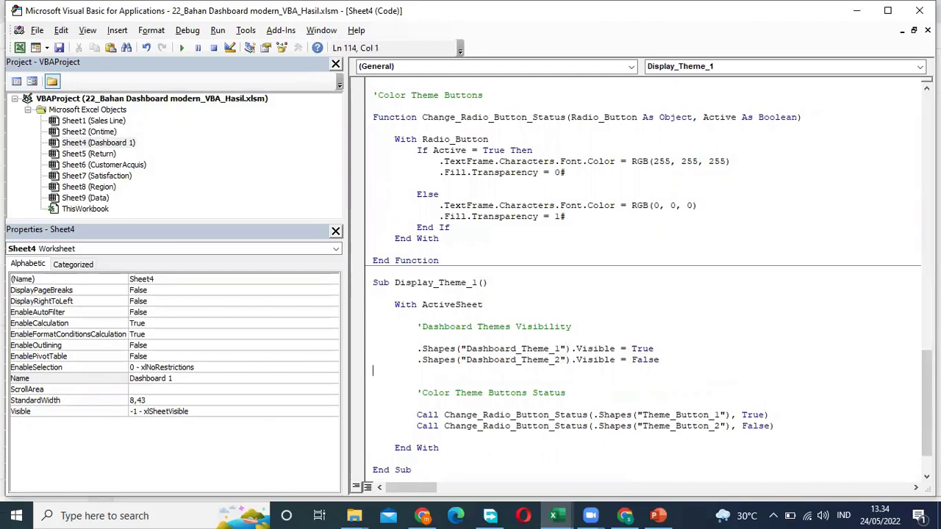
key(BackSpace)
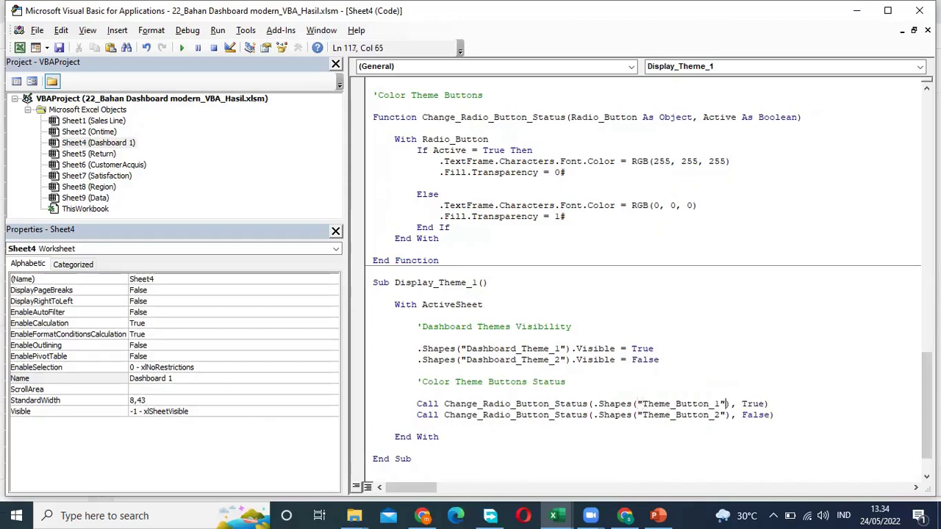
Retype the opening quotation mark of Theme_Button_2 in the last Call line of Display_Theme_1
click(797, 409)
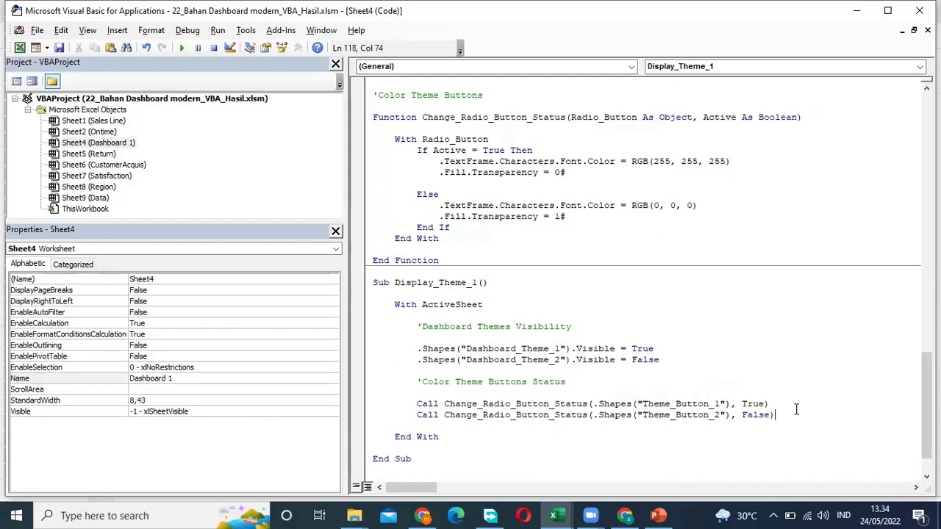
click(637, 414)
key(Delete)
text(")
click(732, 381)
Place the cursor below Display_Theme_1, switch to the PowerPoint presentation and copy the full Display_Theme_2 procedure from slide 11
click(471, 434)
key(Down)
key(Down)
key(Down)
key(Down)
click(659, 515)
click(121, 426)
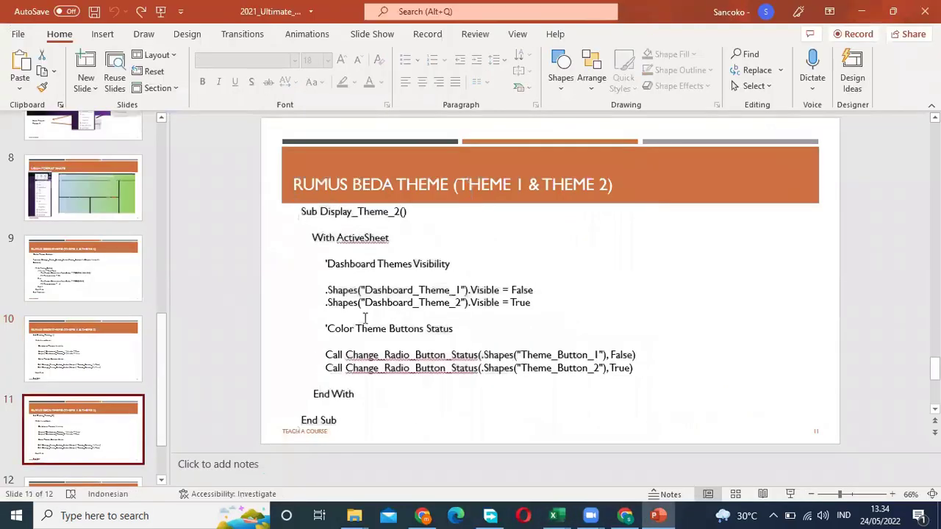
scroll(361, 315, down, 1)
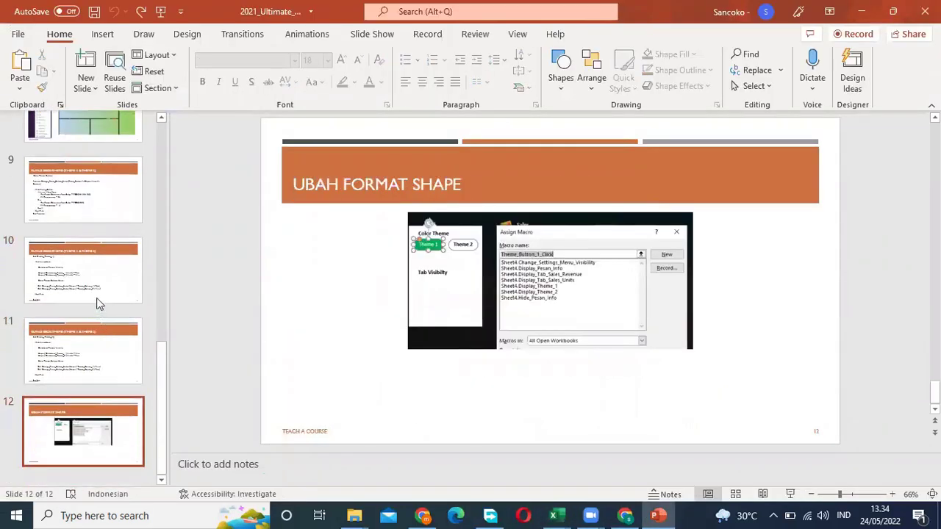
click(99, 344)
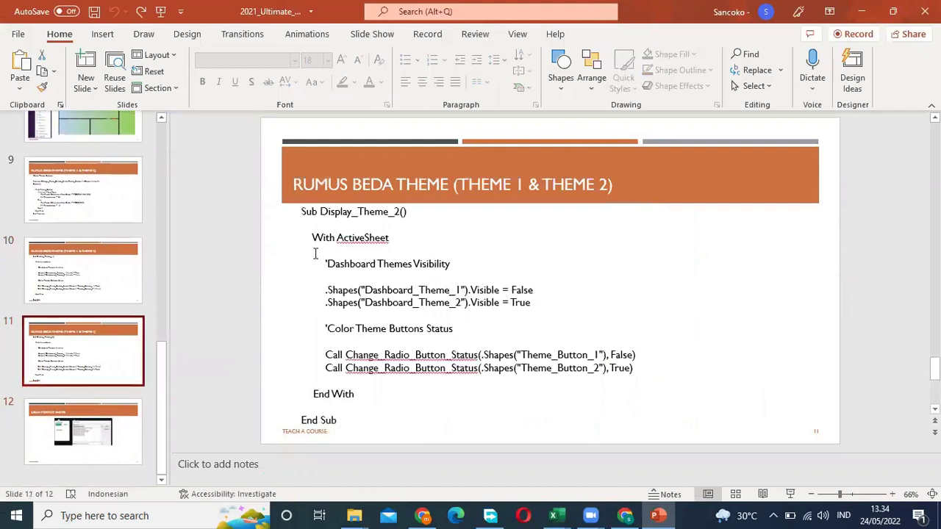
click(309, 235)
drag(301, 211, 370, 422)
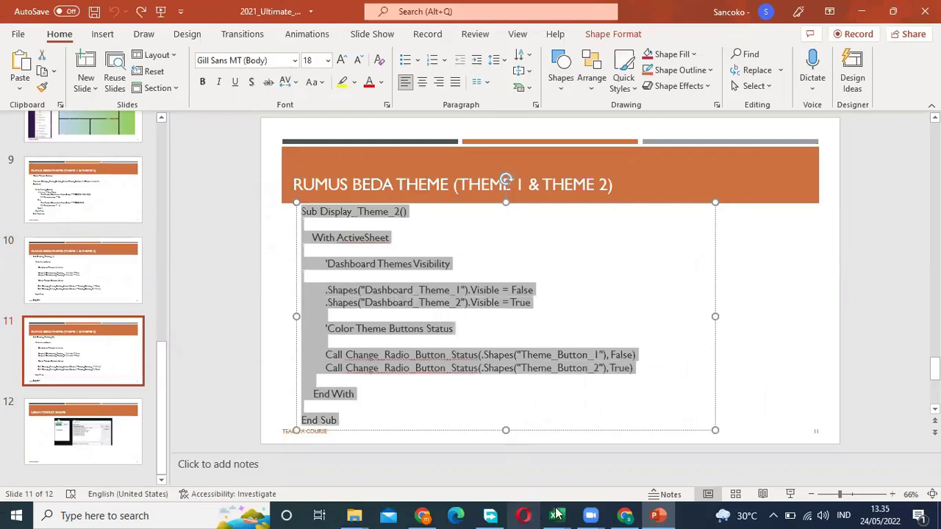
Return to the Visual Basic editor and paste the Display_Theme_2 procedure below Display_Theme_1
mouse_move(557, 515)
click(600, 462)
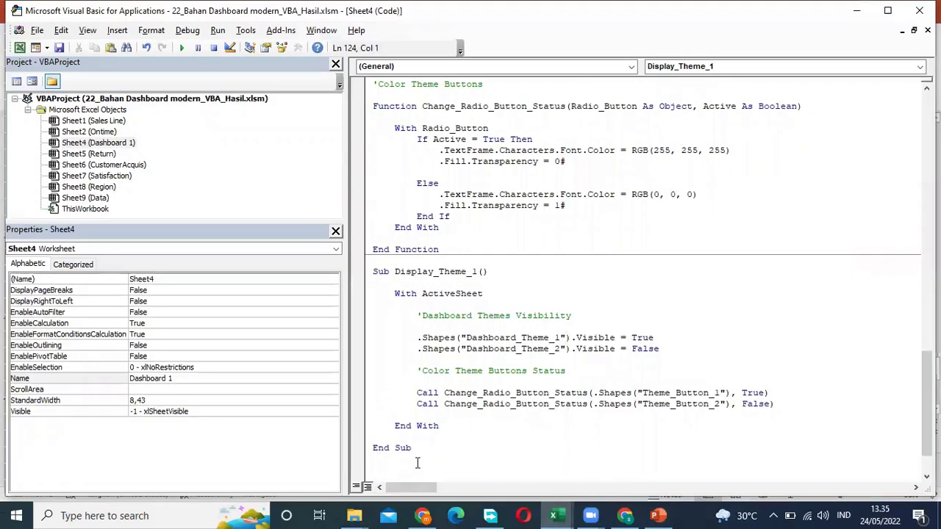
key(ctrl+v)
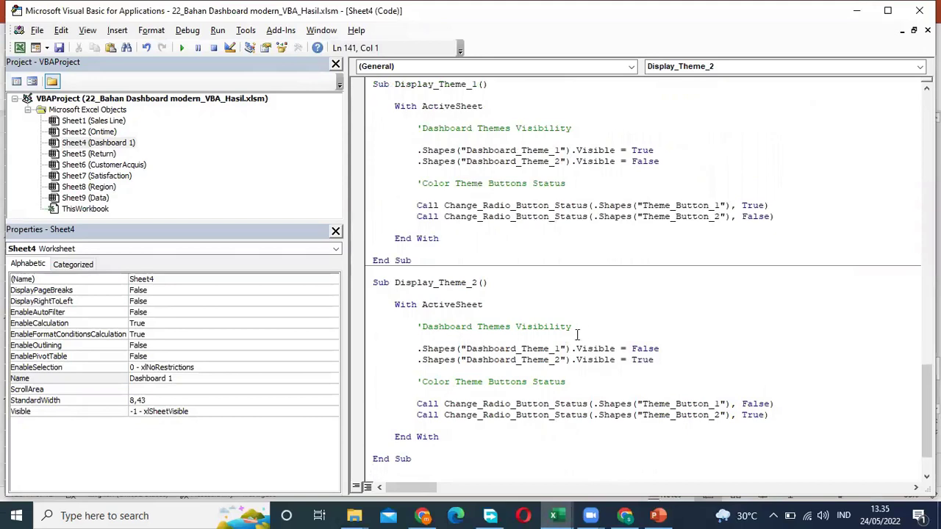
Check the quotation marks around the dashboard theme and theme button names in the Display_Theme_2 procedure
click(464, 349)
click(465, 360)
click(565, 361)
click(644, 403)
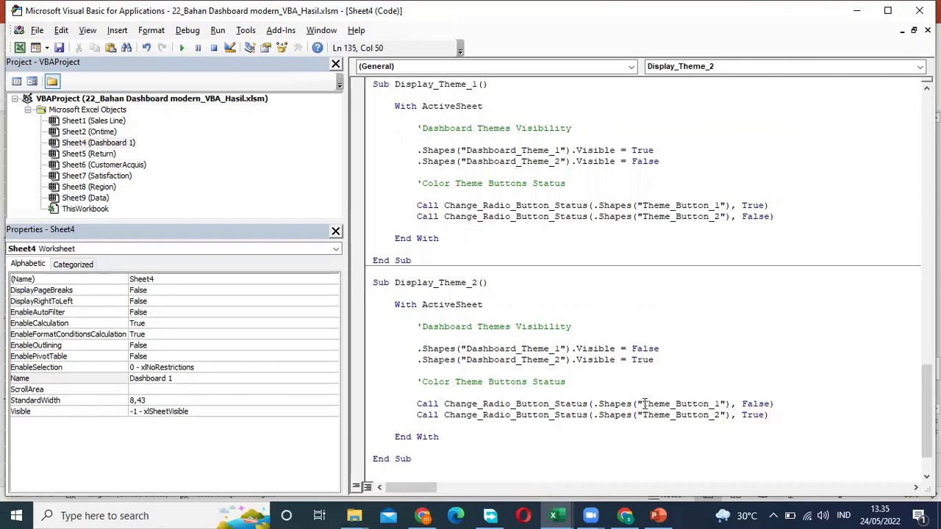
click(726, 404)
click(642, 415)
click(726, 416)
click(731, 307)
Review the RGB font colors in Change_Radio_Button_Status and add a blank line between its End If and End With
scroll(733, 326, up, 8)
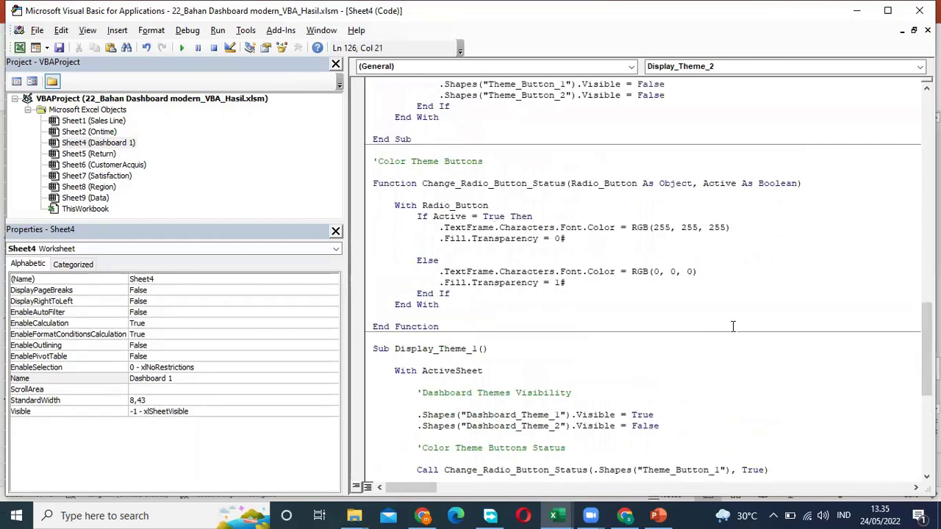
scroll(733, 326, up, 1)
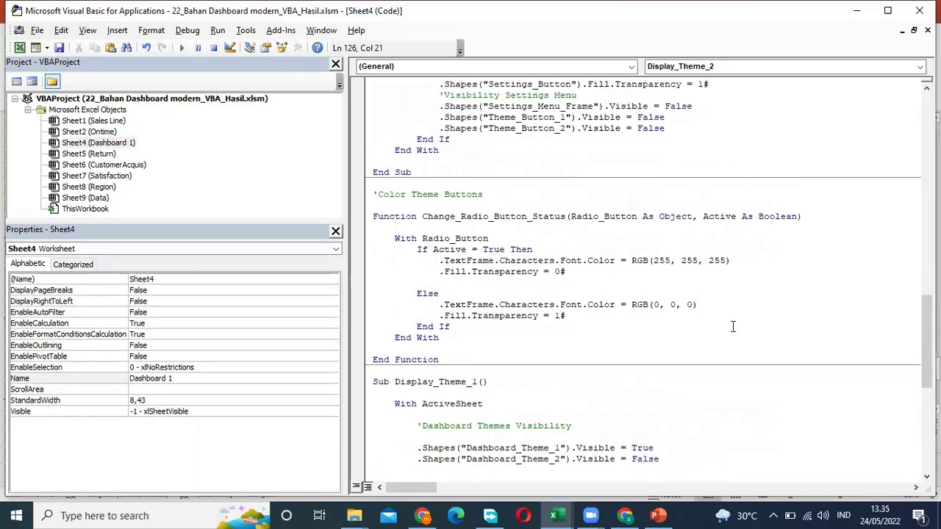
scroll(733, 327, up, 1)
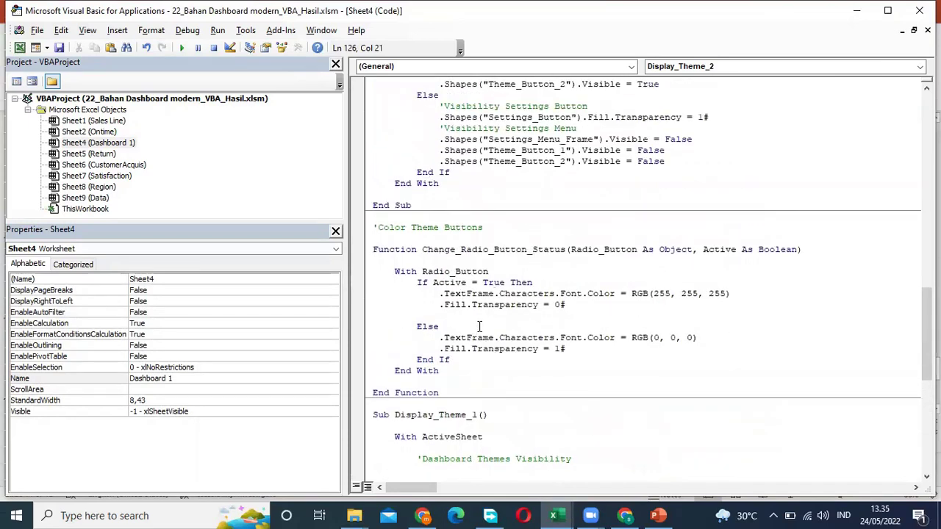
click(667, 294)
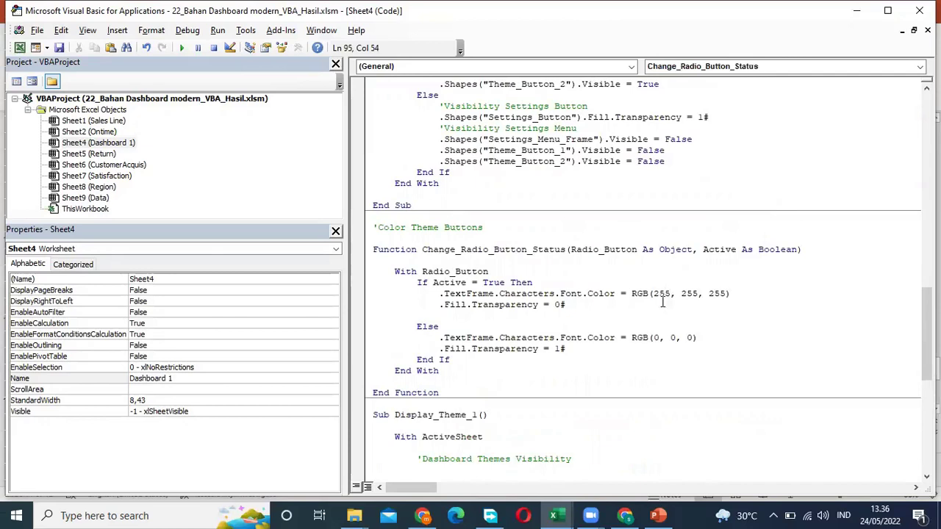
click(671, 339)
click(727, 328)
click(472, 359)
key(Return)
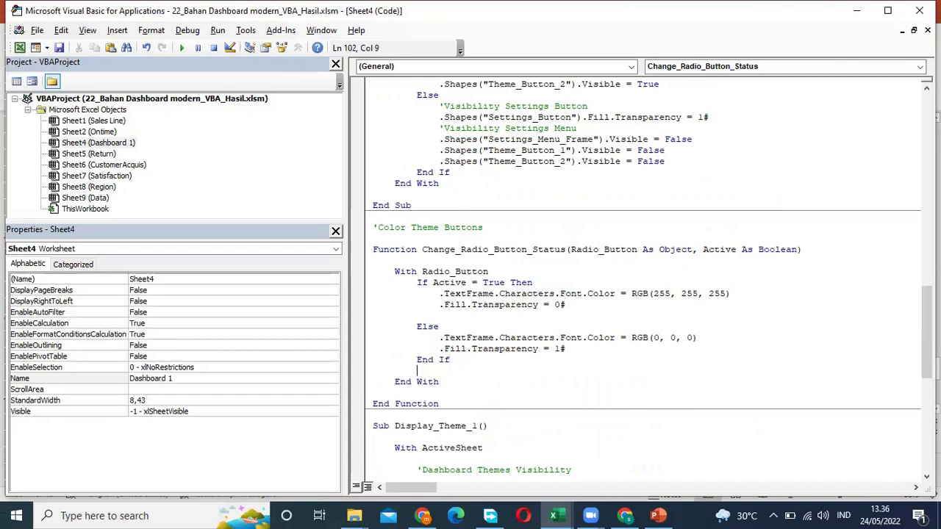
Close the Sheet4 code window and the Visual Basic editor to get back to the Dashboard 1 sheet
click(928, 30)
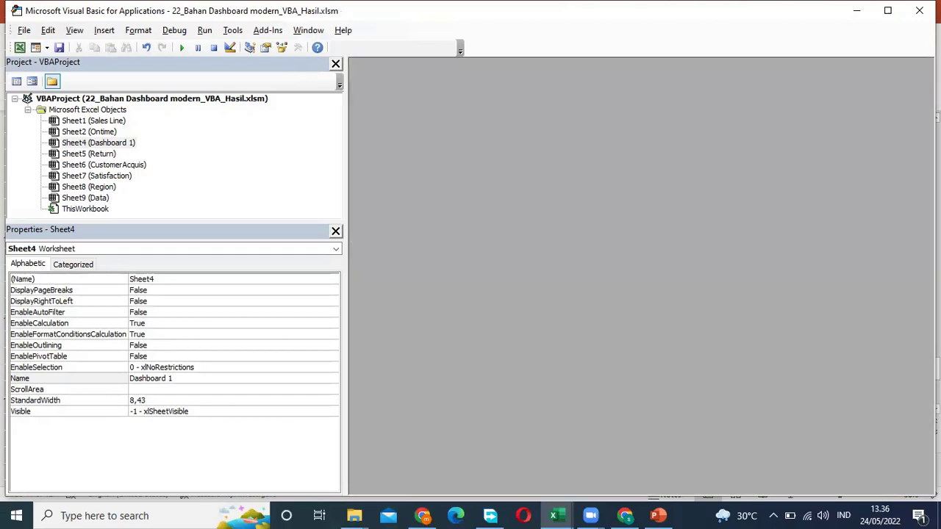
click(920, 10)
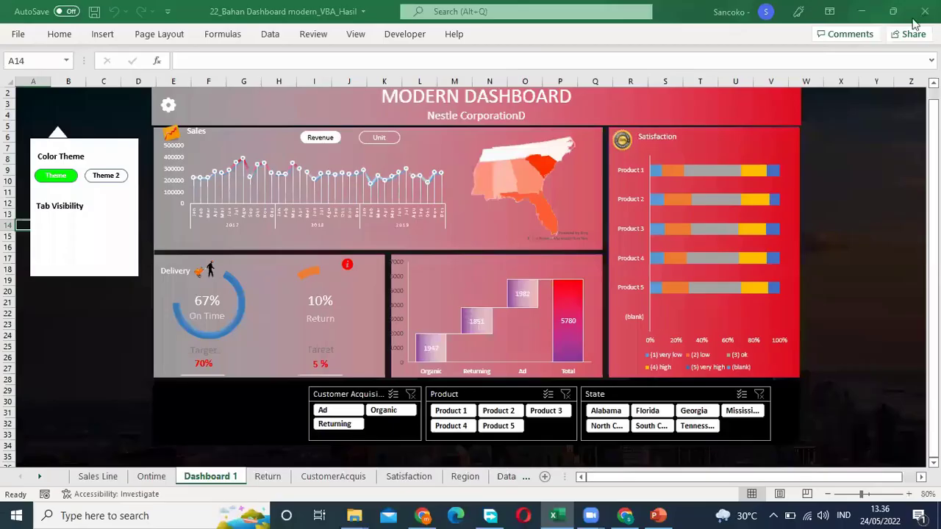
click(76, 356)
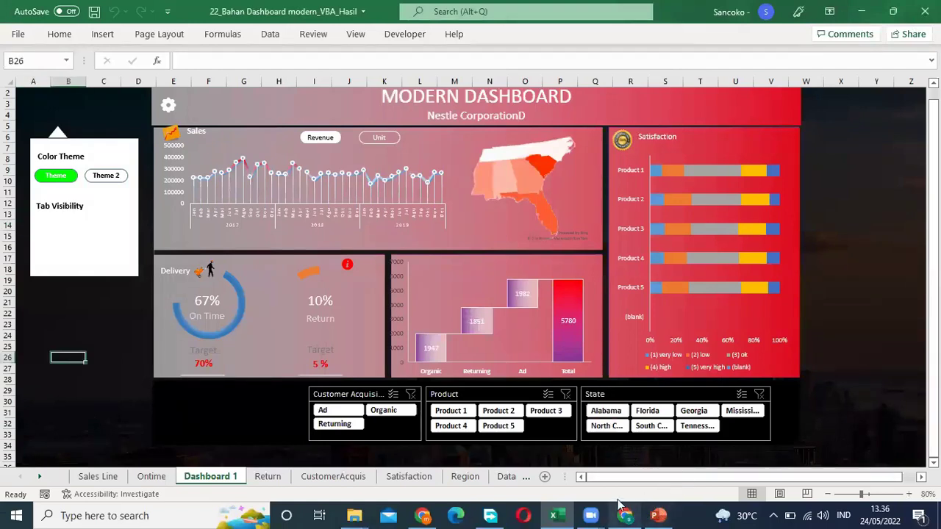
Switch to PowerPoint to view the macro assignment example on slide 12, and return to the Excel workbook
click(656, 516)
click(89, 421)
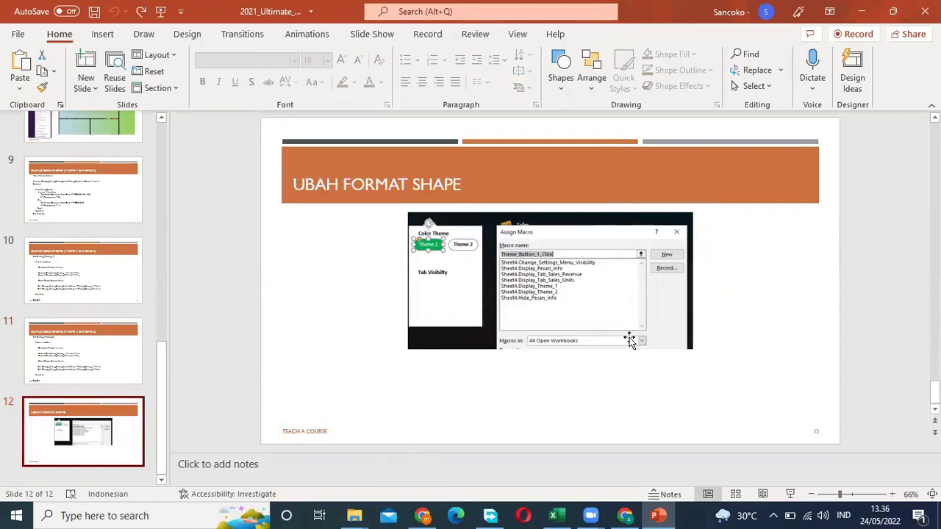
click(555, 516)
Assign the macro Sheet4.Display_Theme_1 to the first theme button in the settings menu
right_click(65, 182)
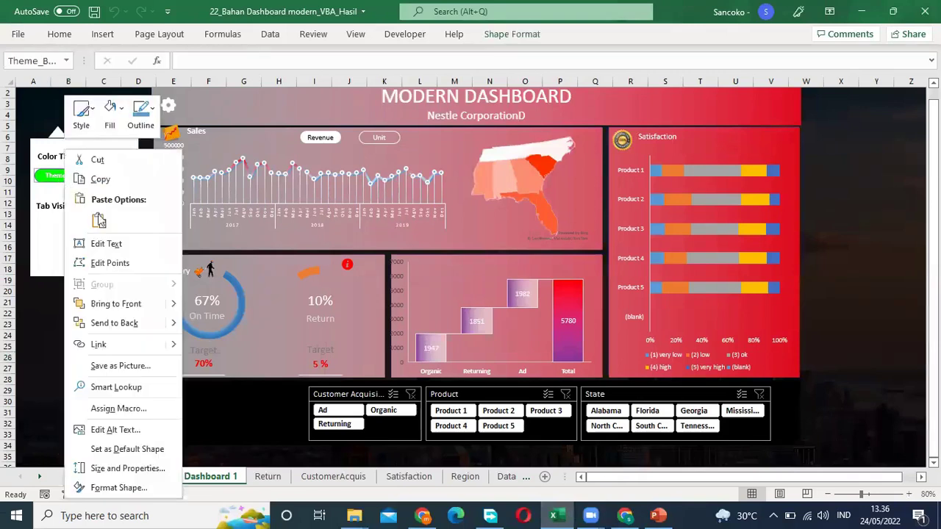
click(139, 405)
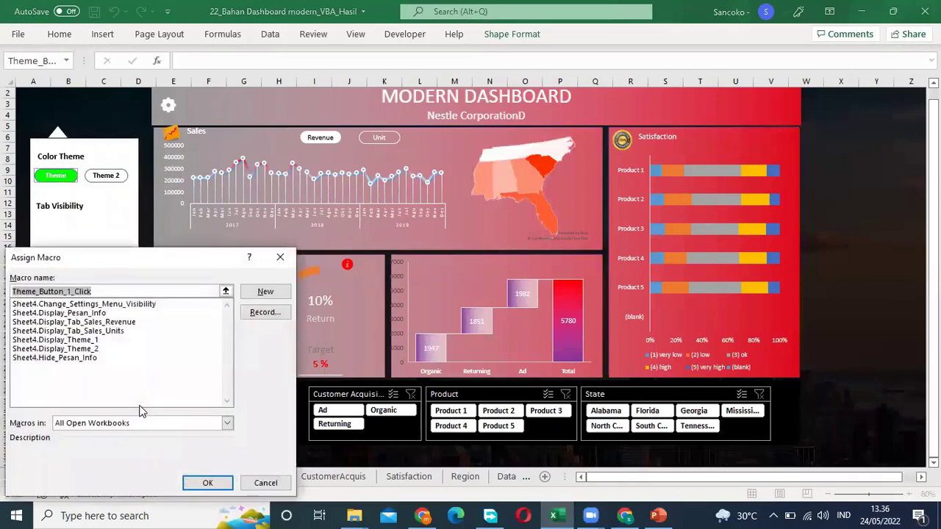
click(81, 341)
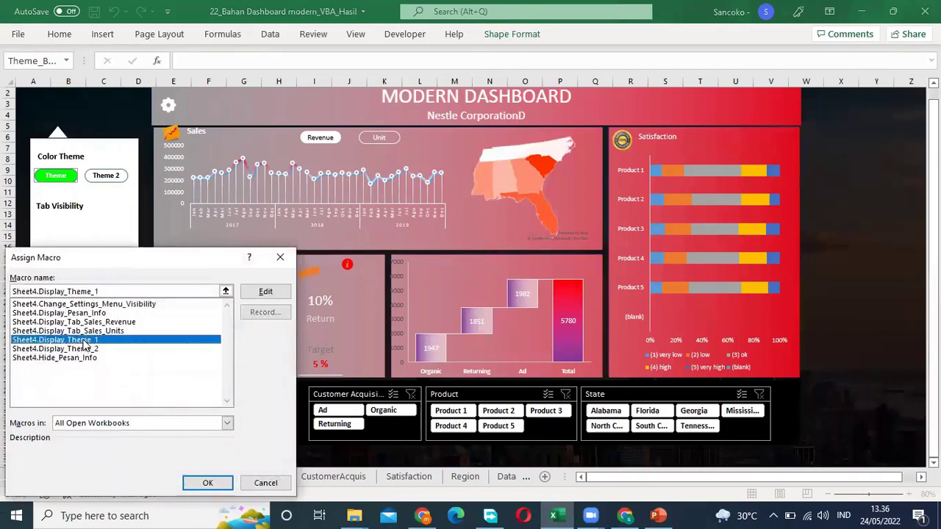
click(207, 483)
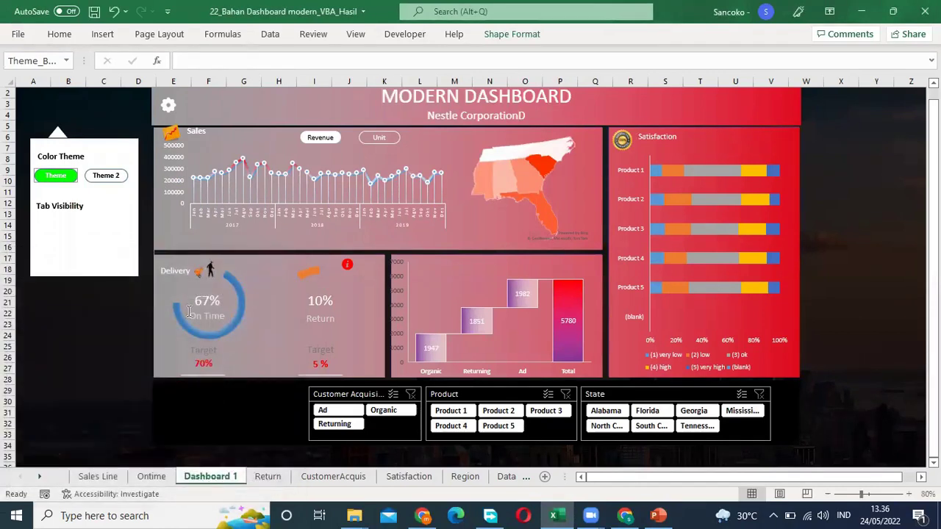
Assign the macro Sheet4.Display_Theme_2 to the Theme 2 button and deselect the button
right_click(118, 181)
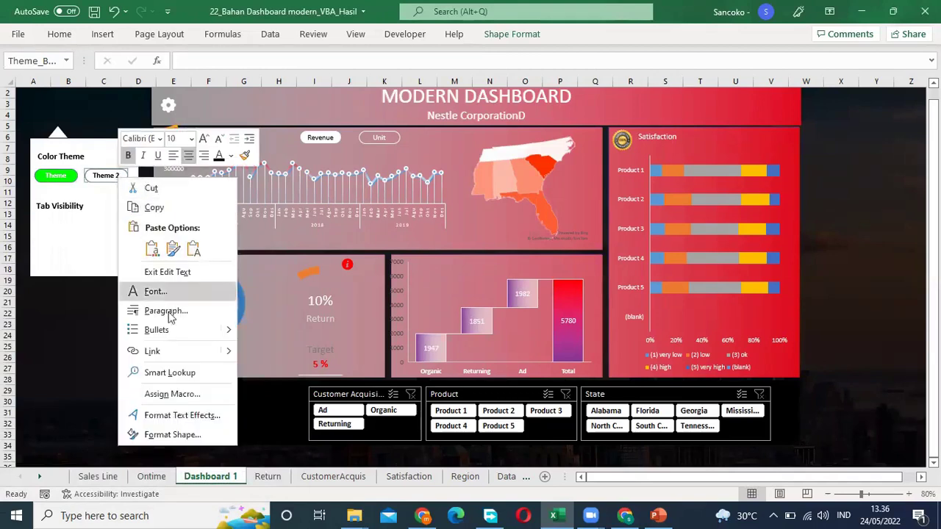
click(184, 395)
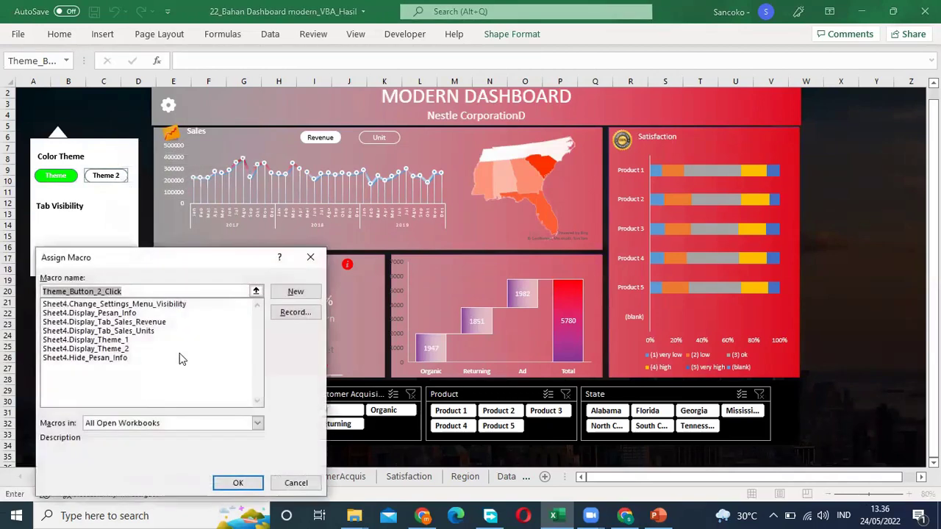
click(122, 350)
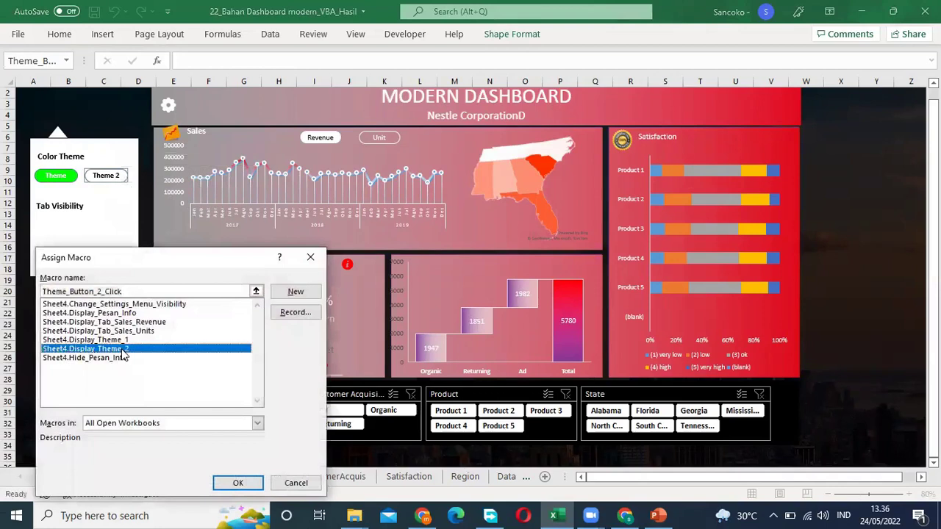
click(236, 483)
click(77, 339)
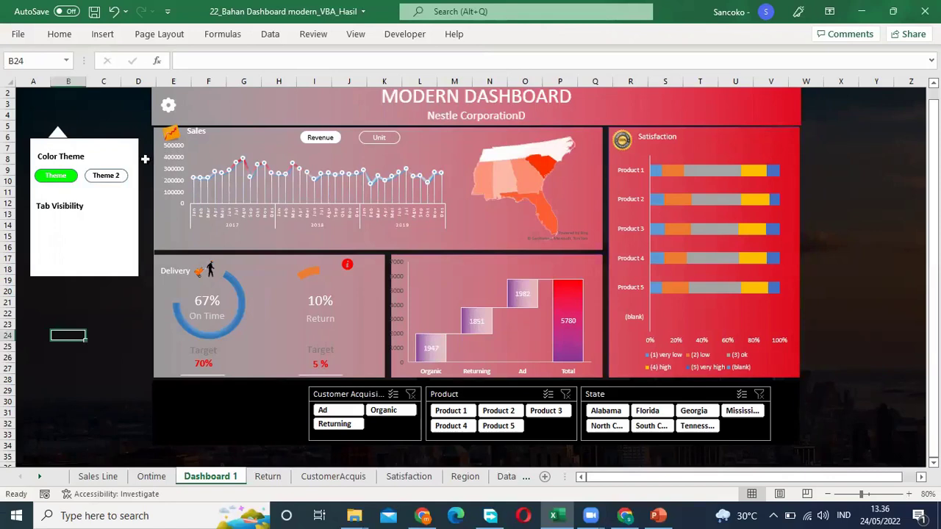
Test the settings menu with the dashboard's gear and alternate between the two color themes, ending on Theme 2
click(176, 114)
click(176, 114)
click(63, 178)
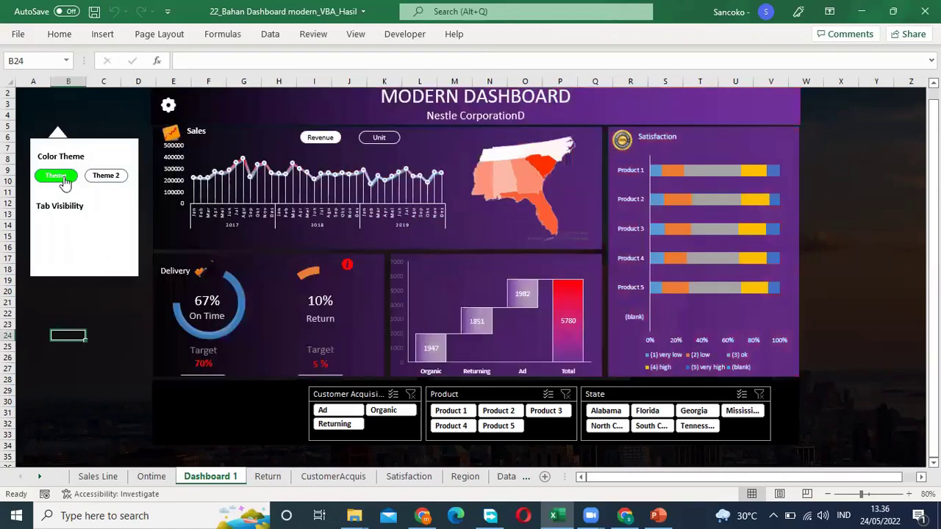
click(110, 177)
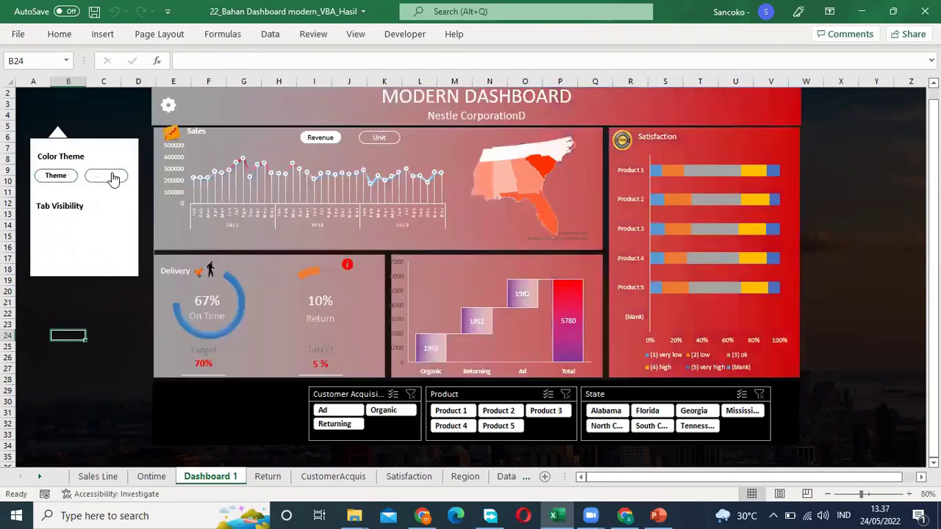
click(57, 181)
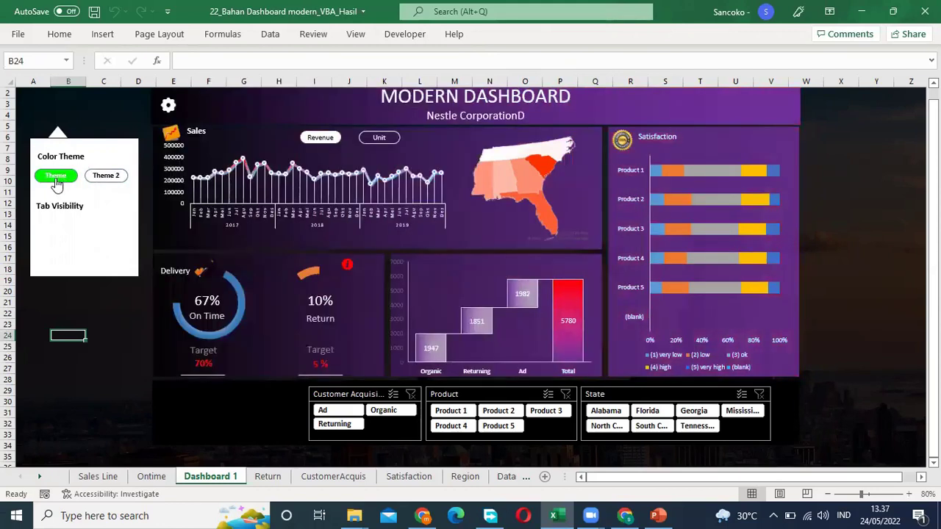
click(111, 177)
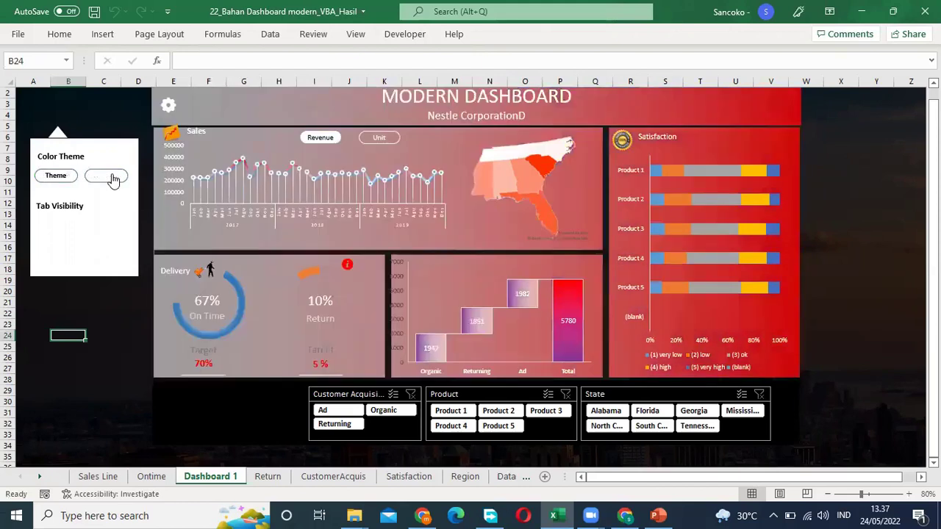
click(56, 178)
click(105, 179)
Fill the Theme 2 button in the settings menu with the recently used bright green and deselect it
right_click(105, 180)
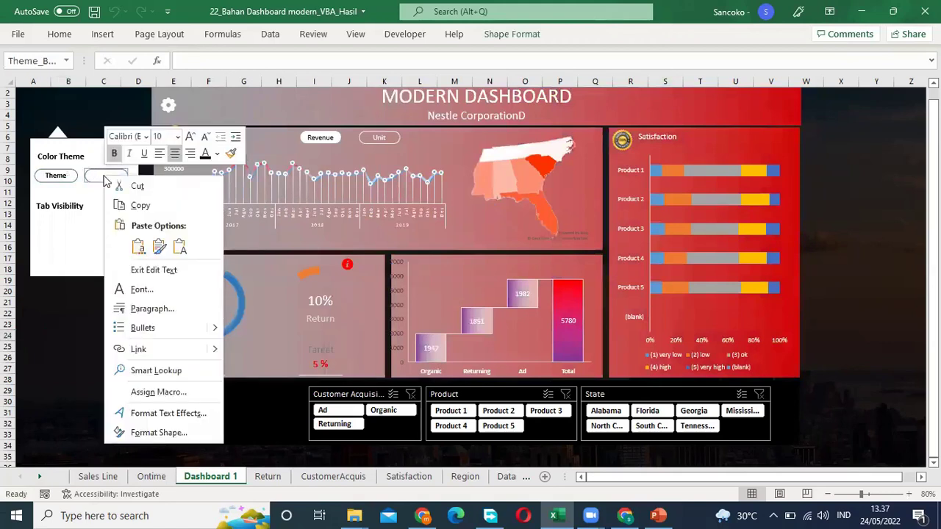
click(186, 430)
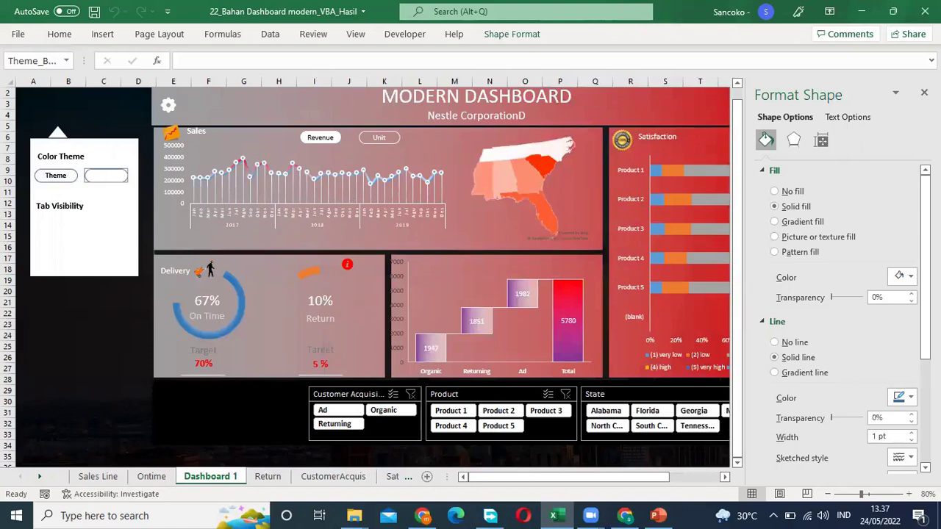
click(912, 278)
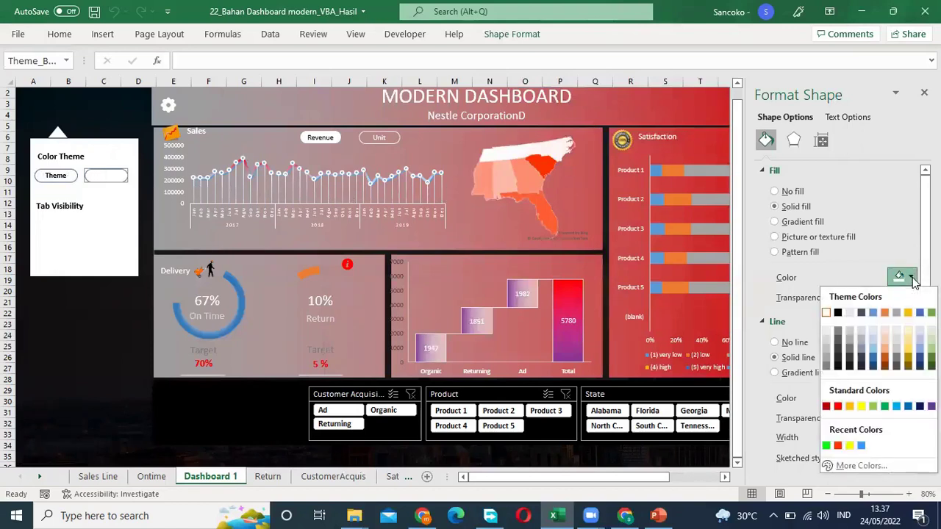
click(826, 444)
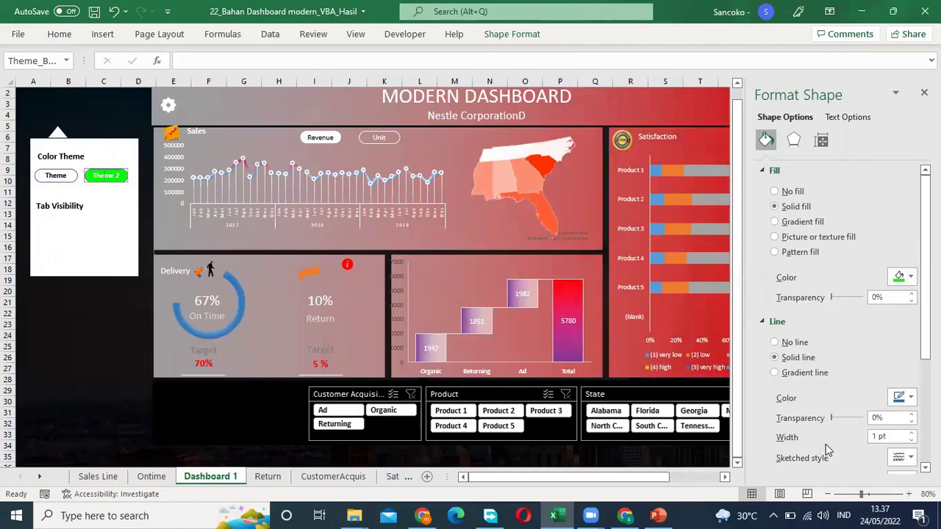
click(71, 315)
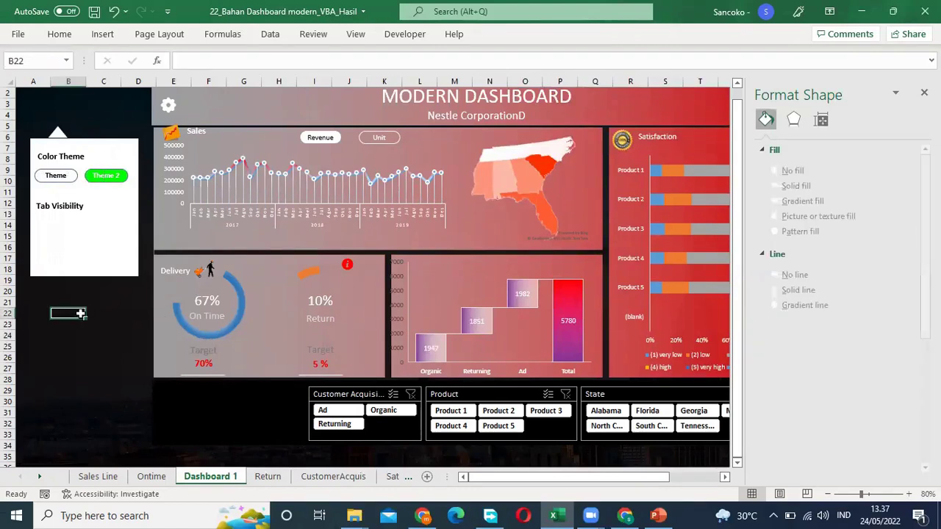
Test the theme buttons by alternating between the first theme and Theme 2, finishing on the first theme
click(65, 182)
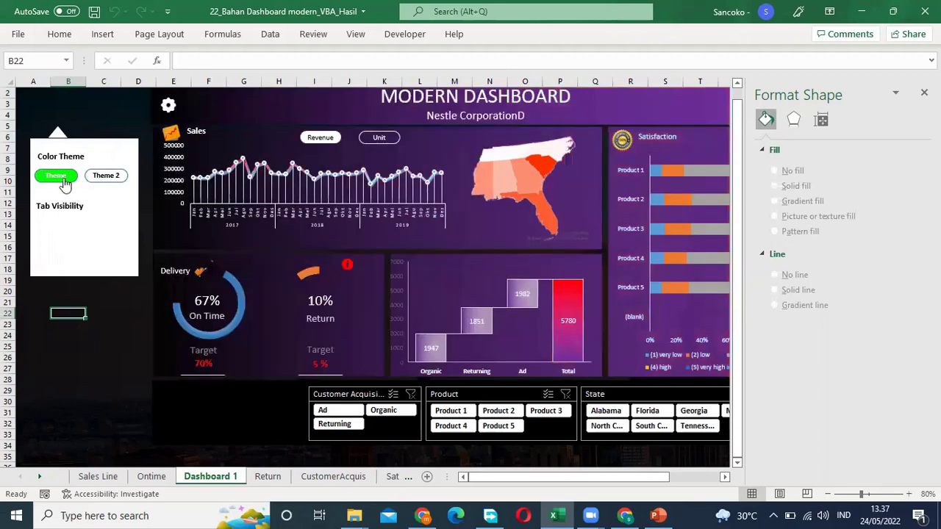
click(115, 182)
click(60, 180)
click(110, 180)
click(65, 183)
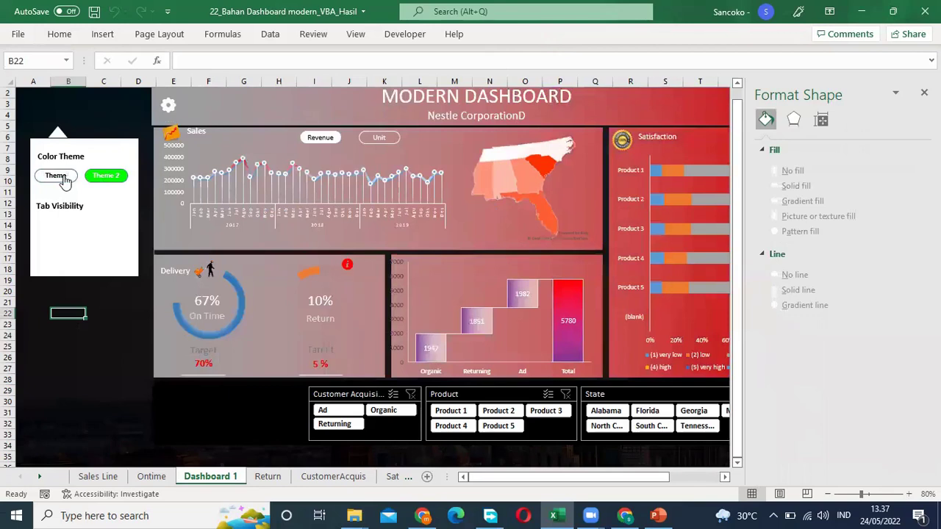
Delete the surplus characters in the first theme button's label so it reads Theme 1, and deselect the button
right_click(64, 178)
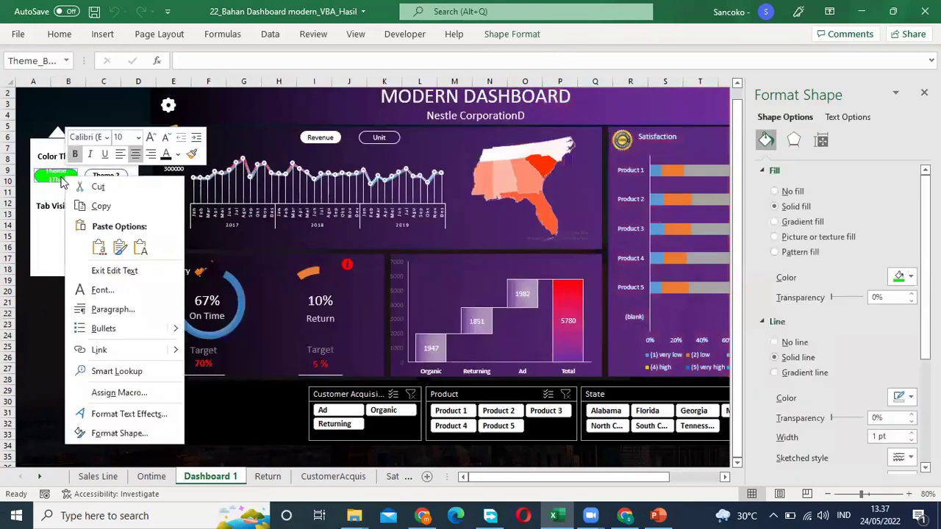
key(Escape)
key(BackSpace)
key(BackSpace)
key(BackSpace)
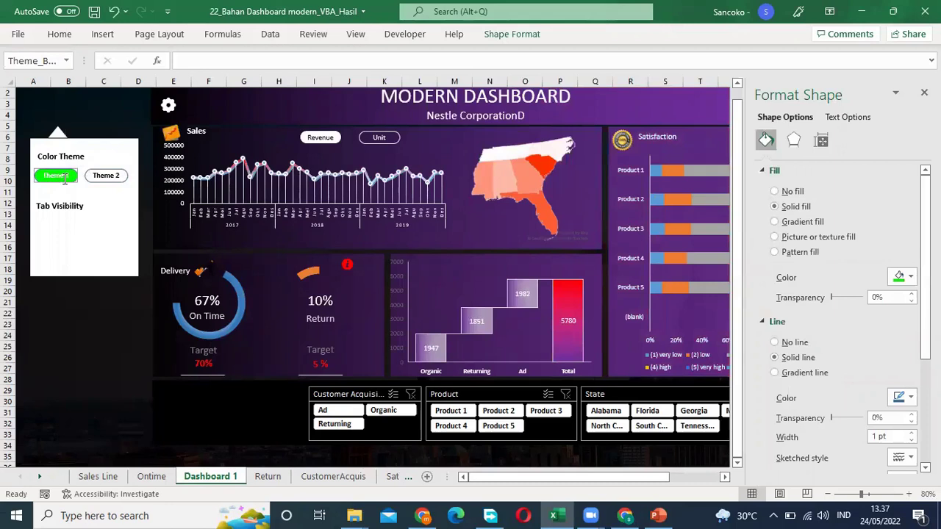
click(66, 312)
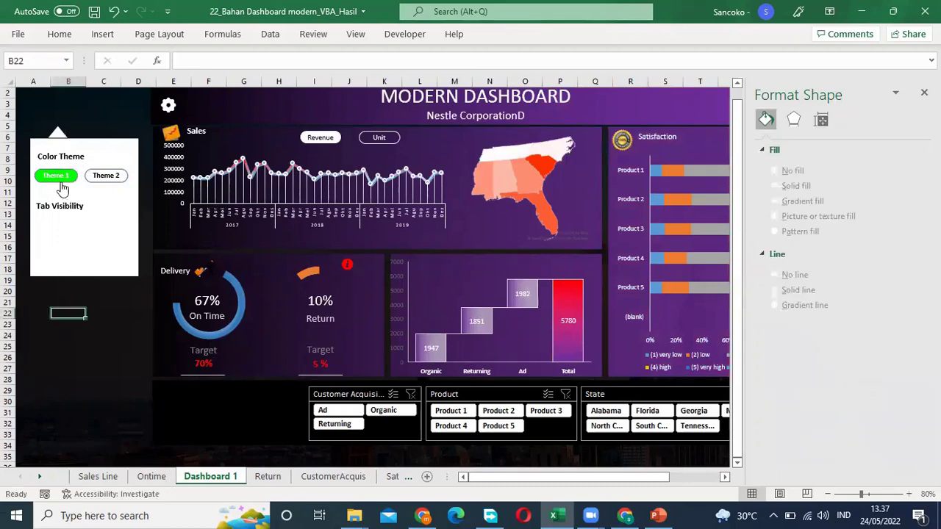
Alternate between Theme 2 and Theme 1, leave the dashboard on Theme 2, and close the shape formatting options
click(104, 176)
click(54, 179)
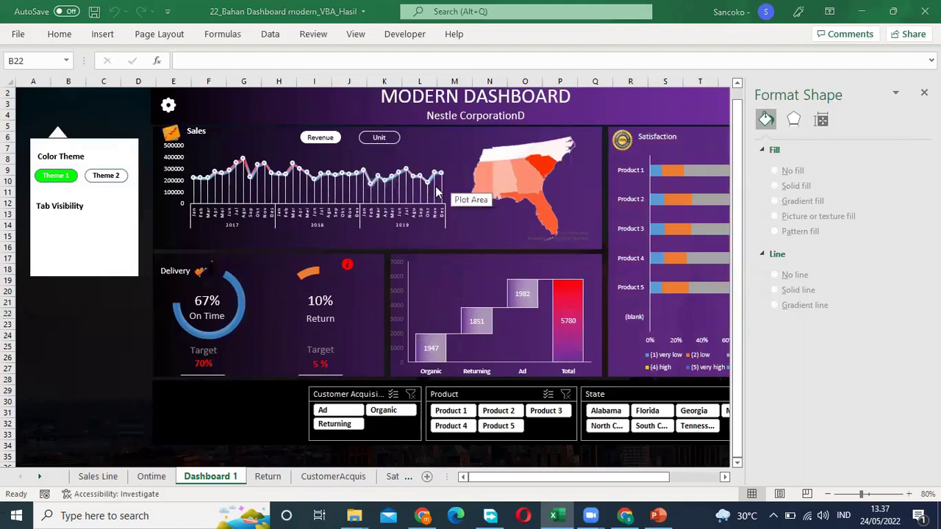
click(110, 179)
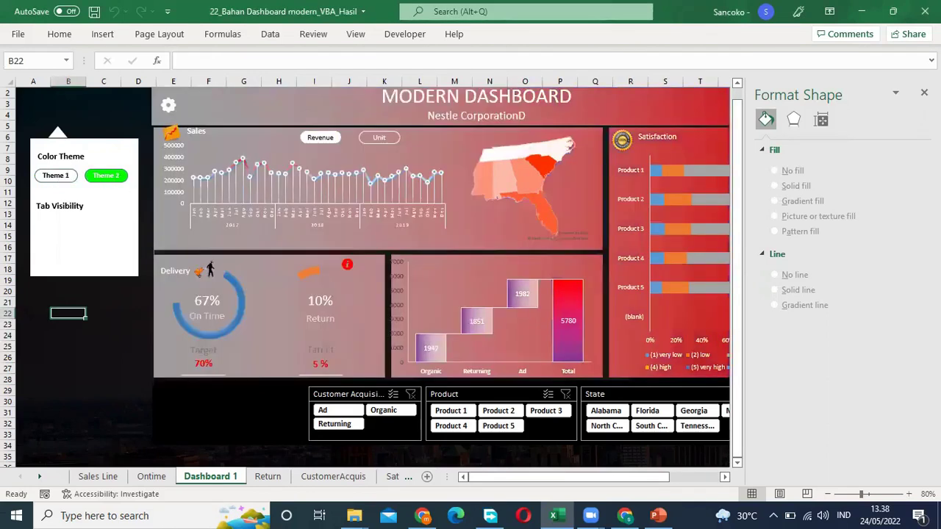
click(924, 92)
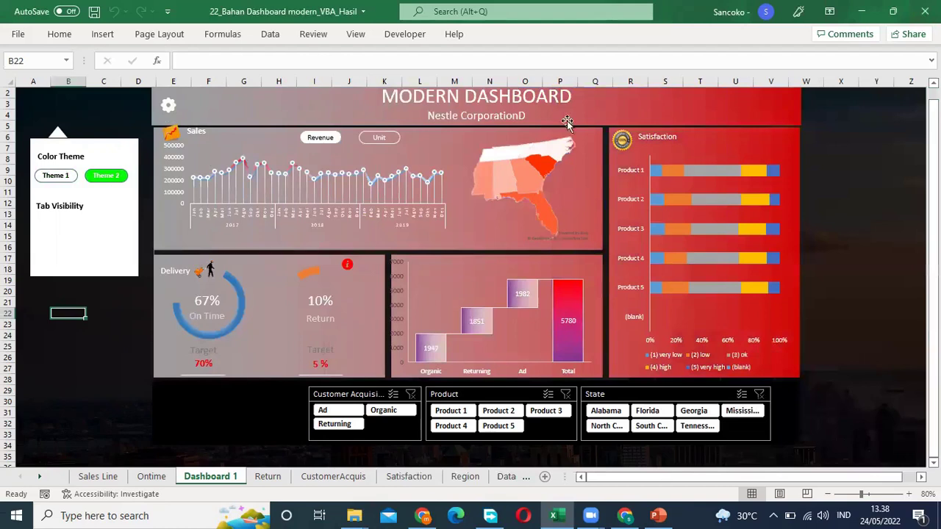
Test the dashboard's gear by hiding and showing the settings menu again
click(170, 109)
click(170, 108)
click(109, 114)
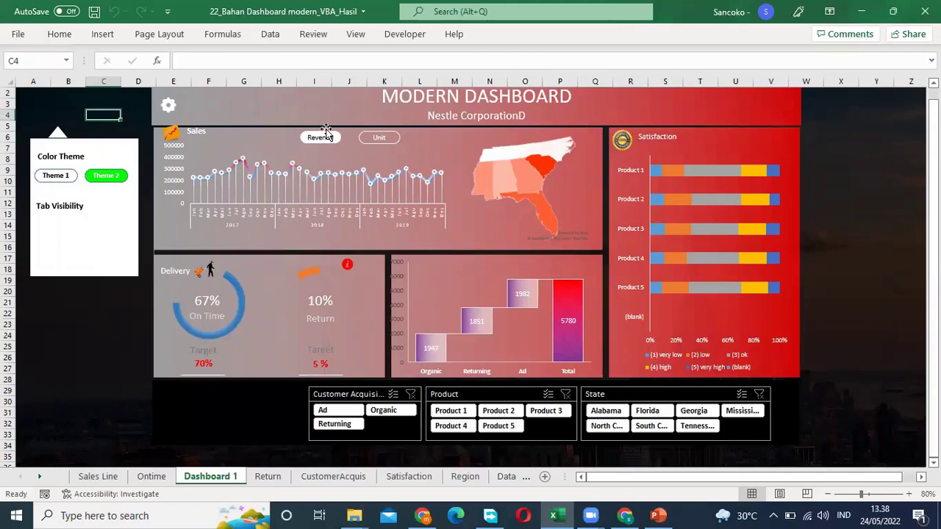
click(91, 311)
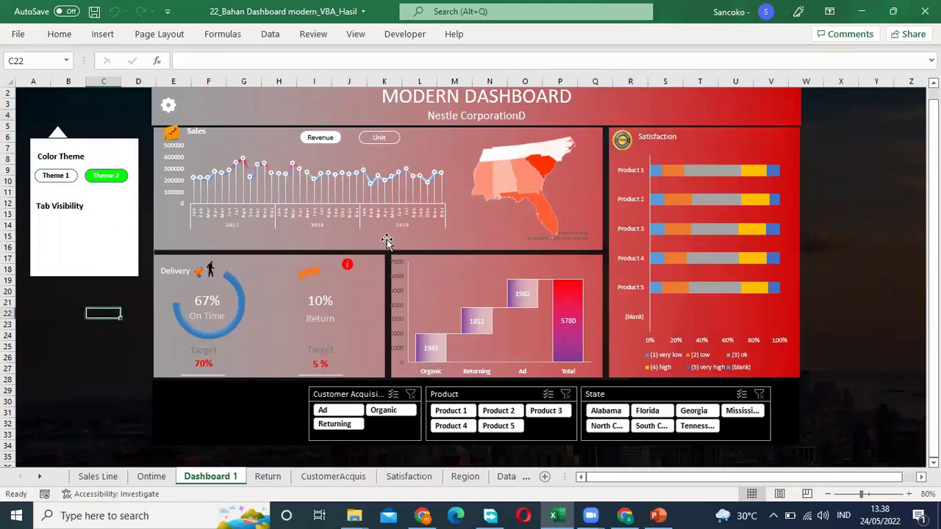